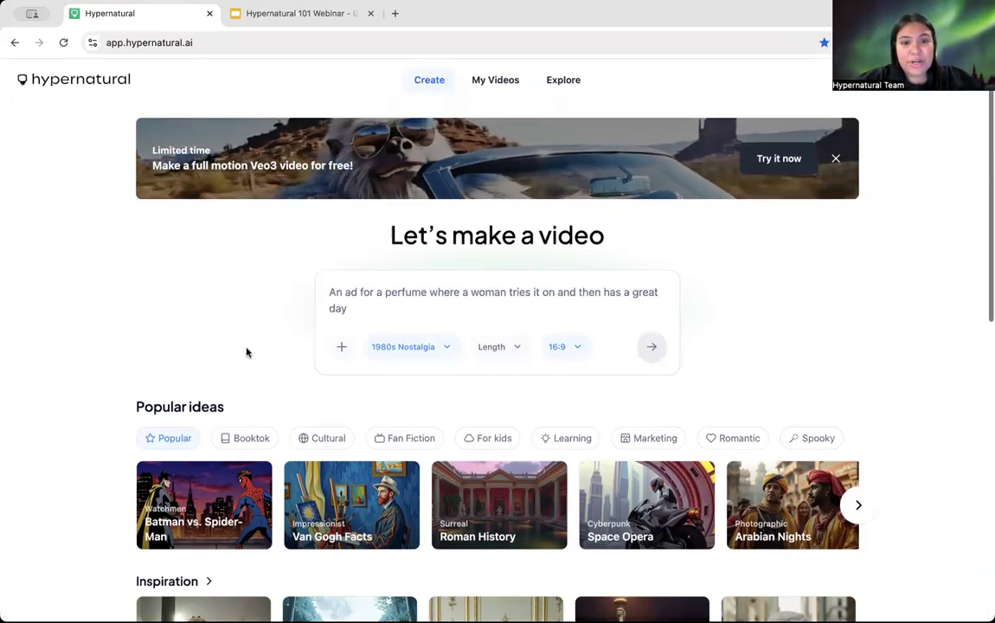
Step: After browsing the add-media options, replace the sample with a 'senior ditch day with…' prompt naming three friends
scroll(246, 351, down, 1)
scroll(247, 351, up, 1)
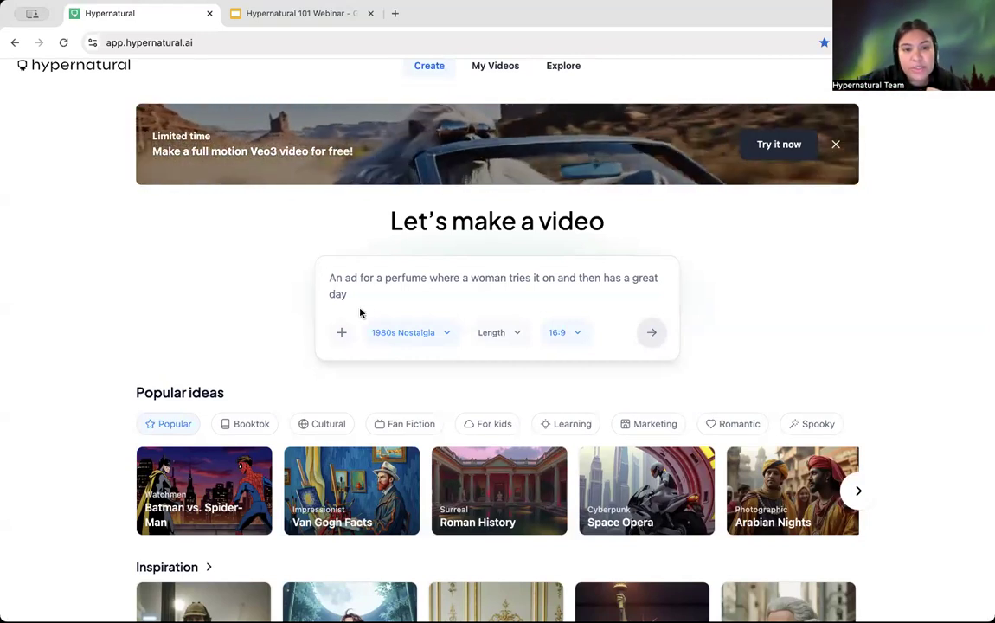
click(341, 332)
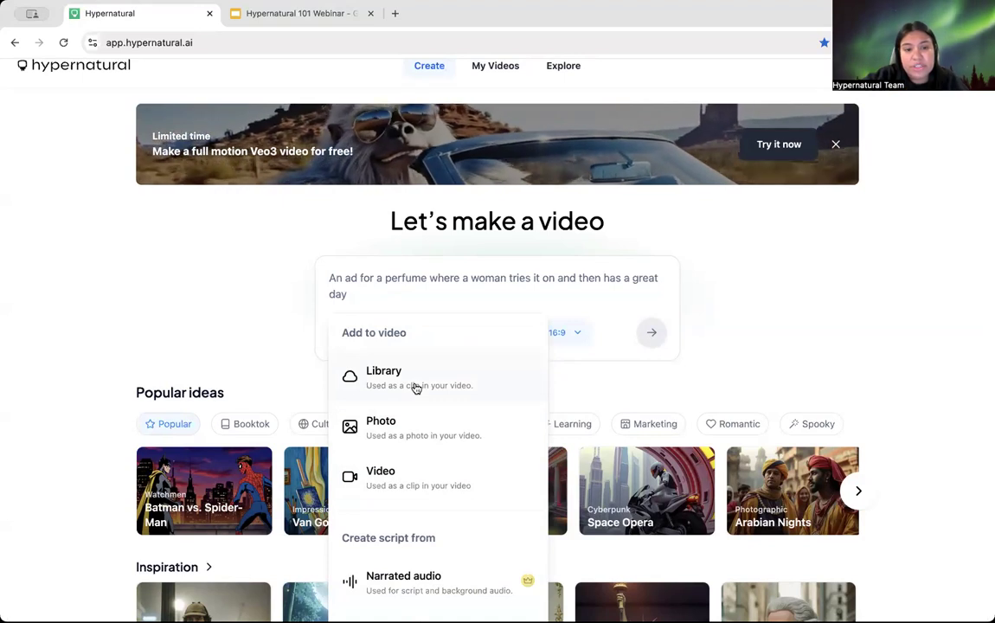
scroll(415, 388, down, 1)
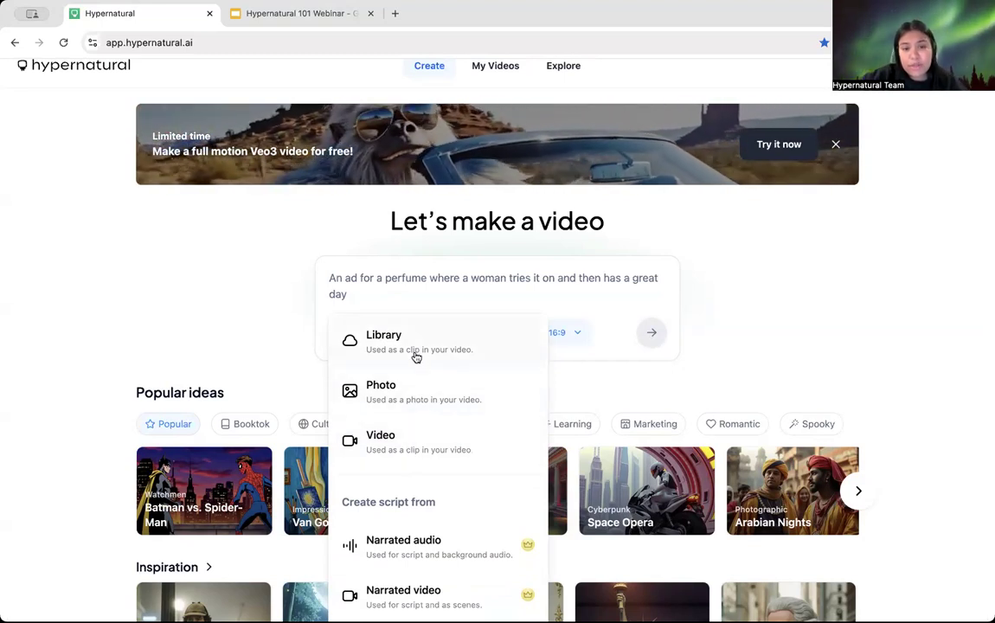
scroll(396, 406, down, 1)
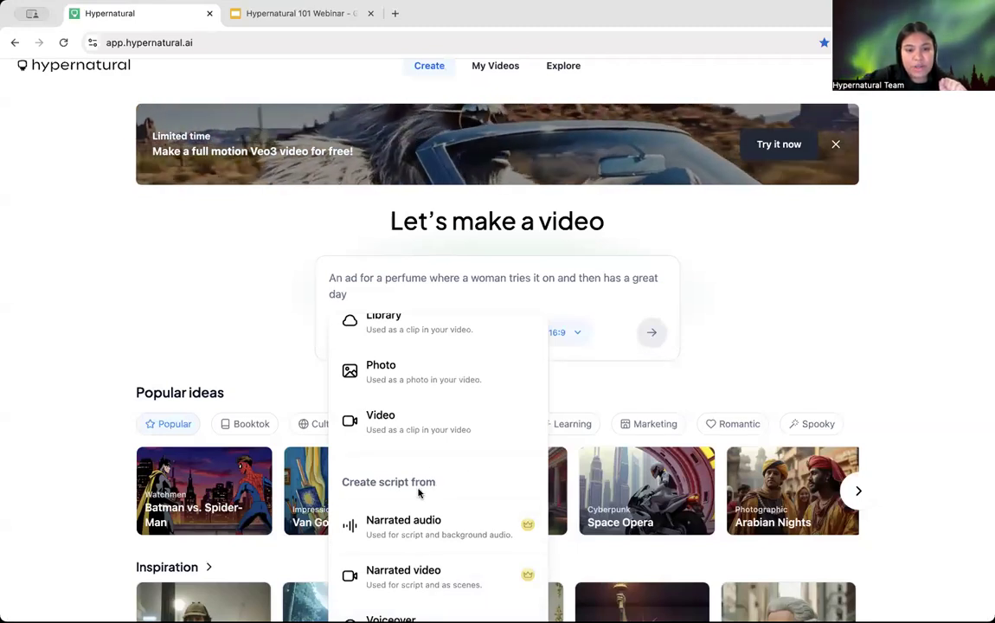
click(329, 286)
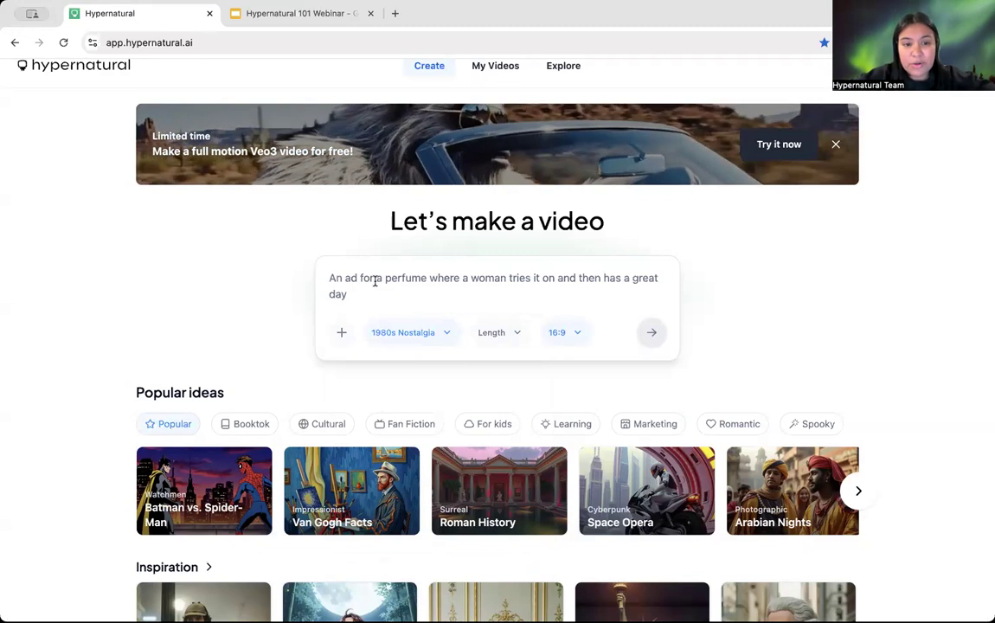
text(sen)
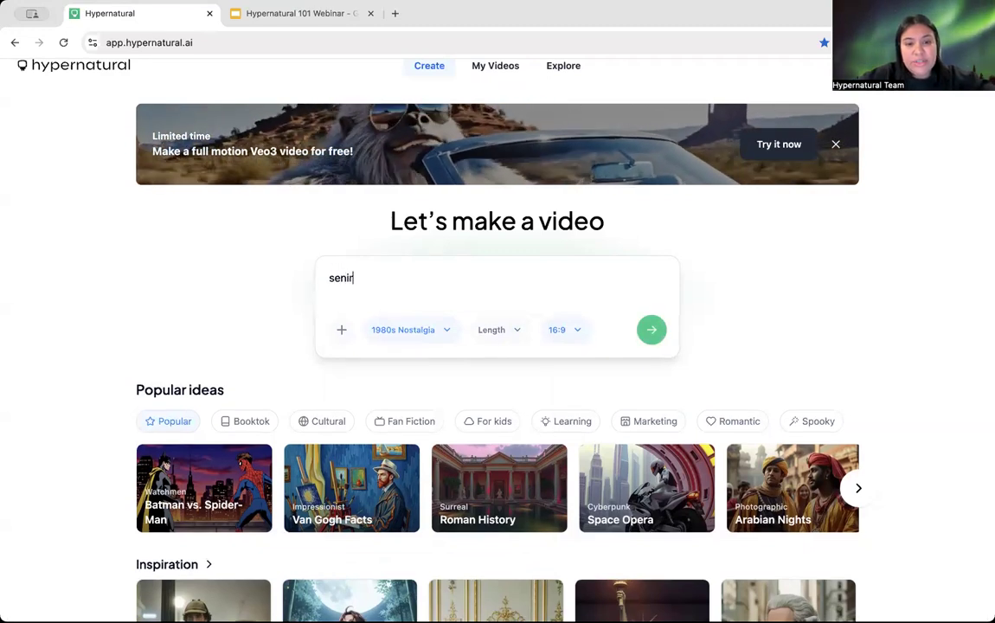
text(ior ditch day with)
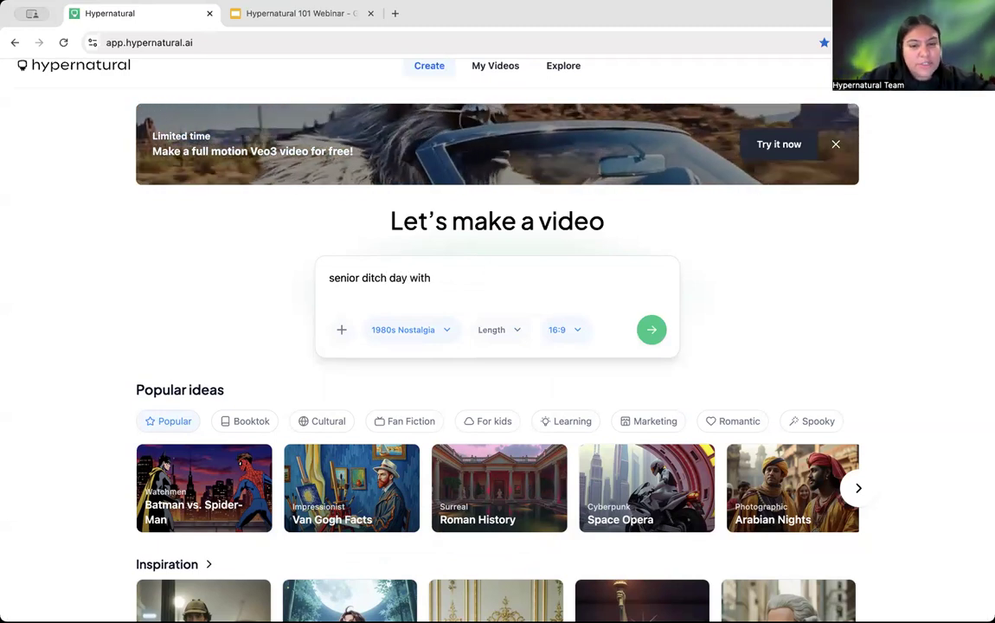
text( miche)
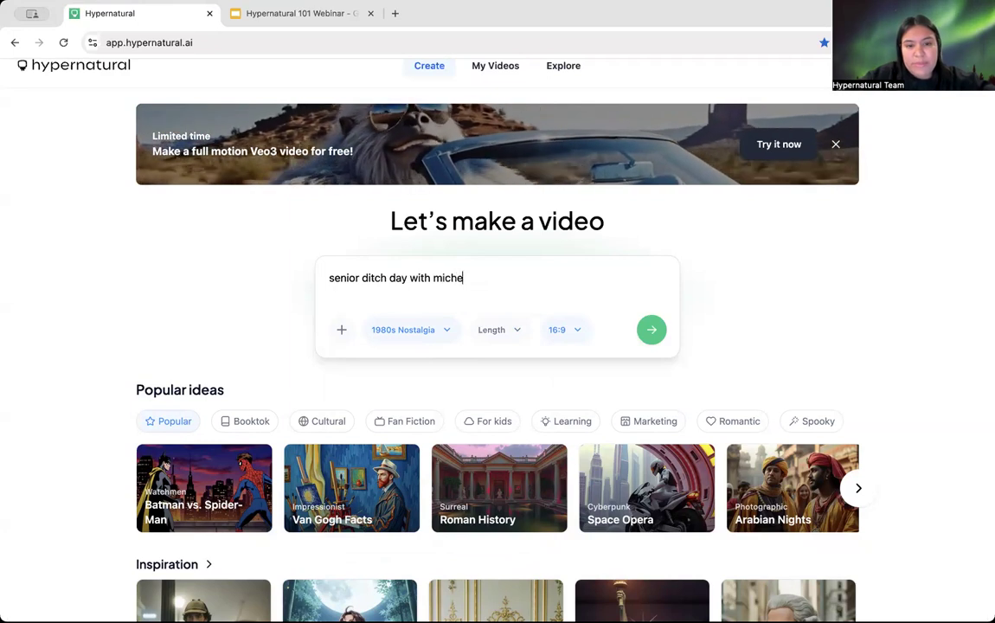
text(lle anton and claudia)
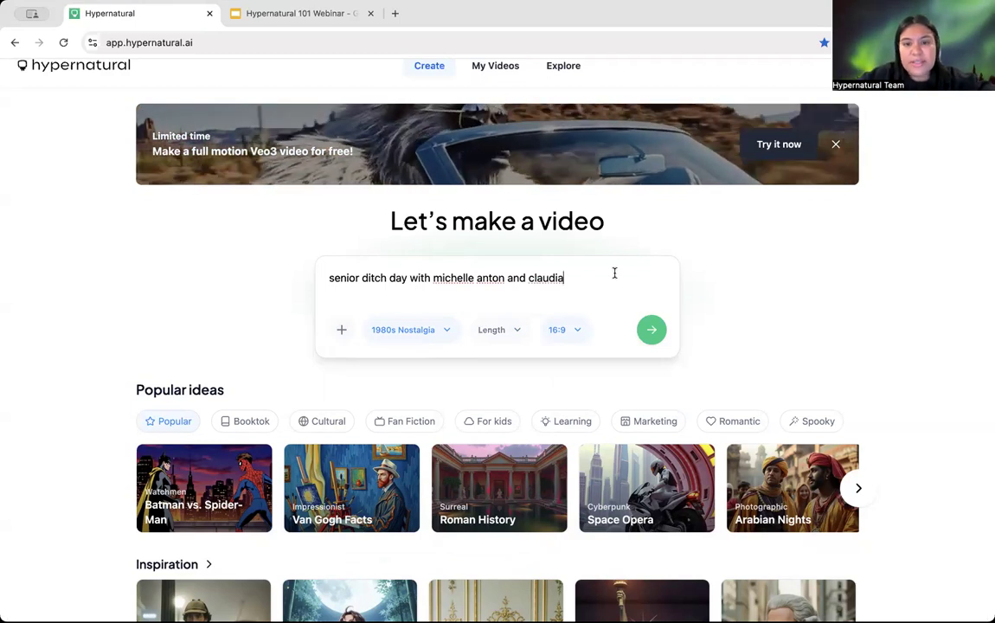
Step: Start a Custom style from the Style list, abandon the new-style form, and reopen the style list
click(414, 333)
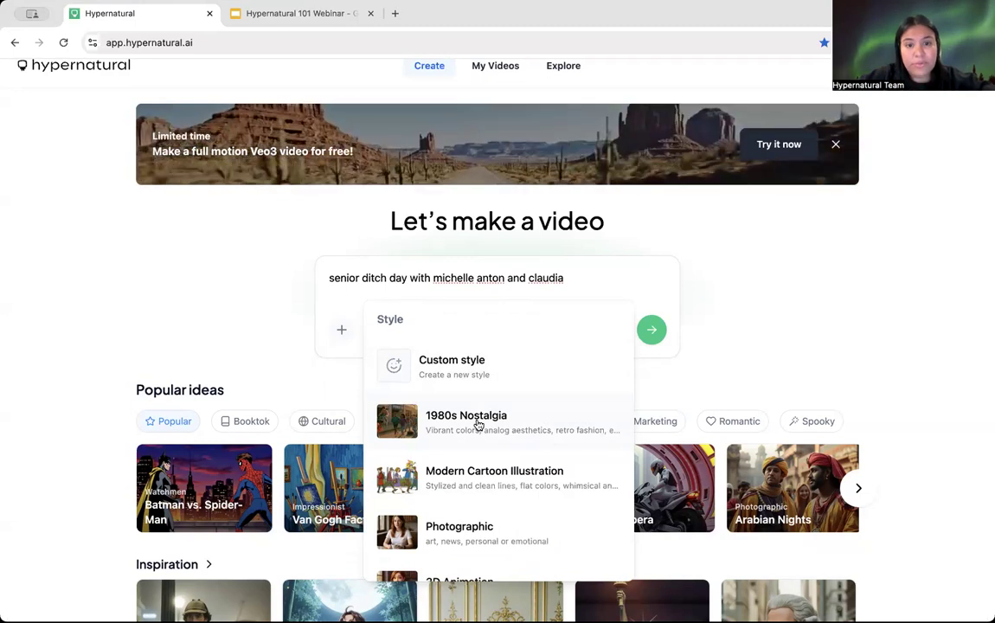
click(452, 374)
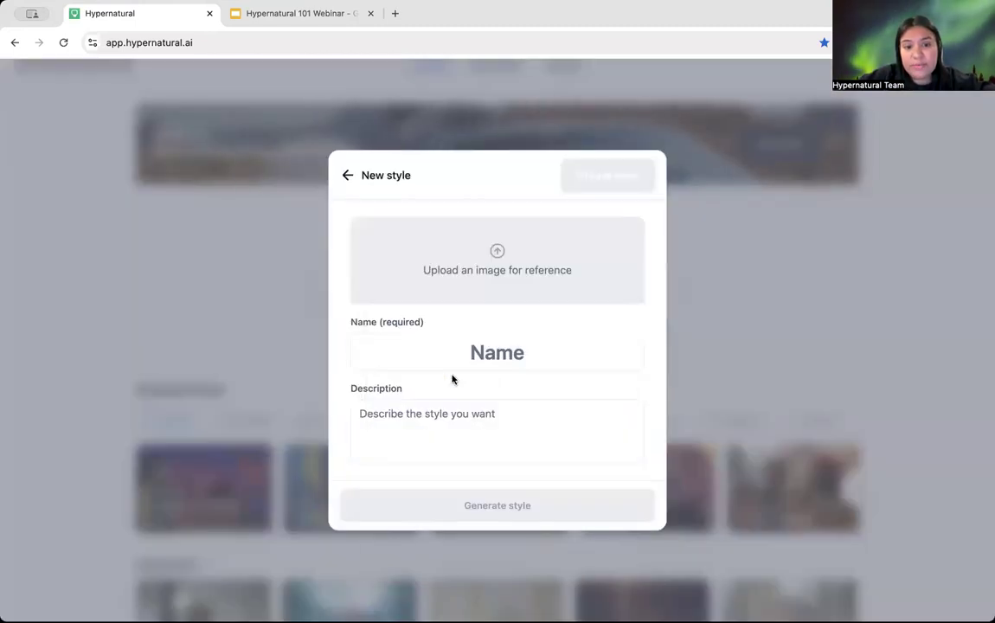
click(505, 343)
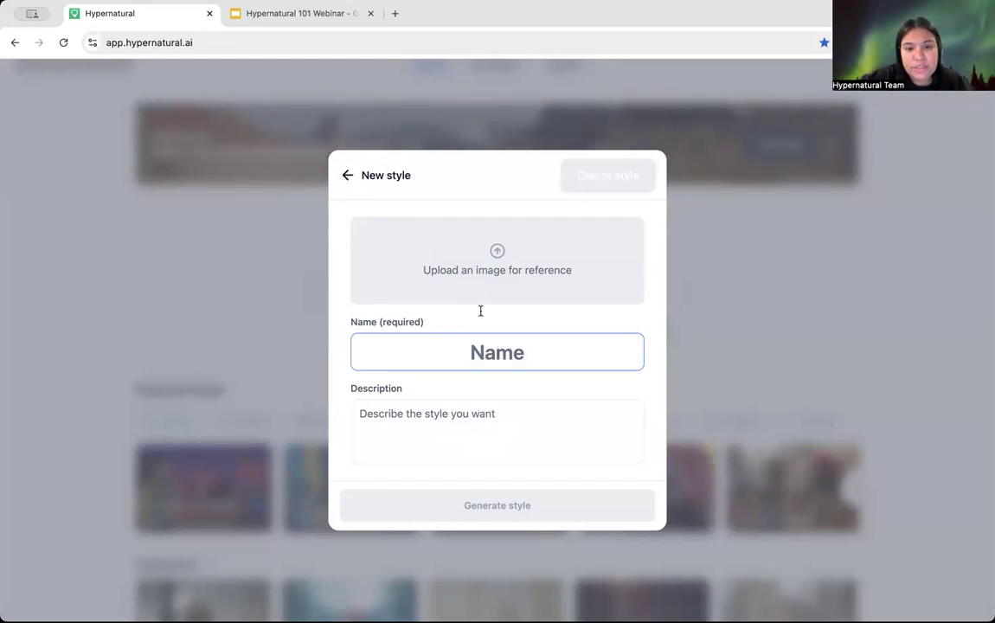
click(348, 176)
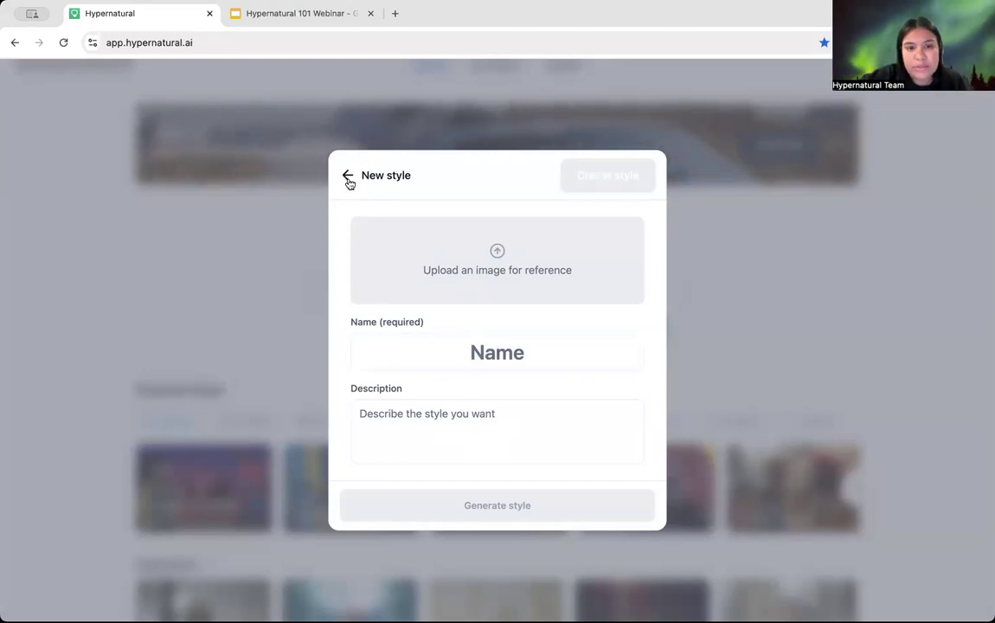
click(411, 333)
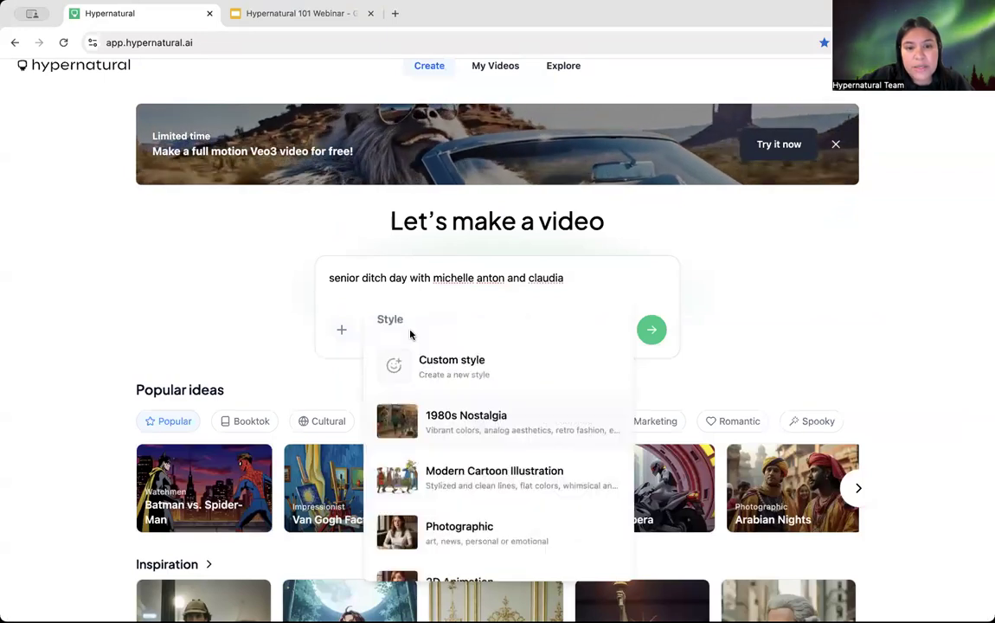
Step: Browse the styles, reselect 1980s Nostalgia, and keep the aspect ratio at 16:9
scroll(472, 514, down, 3)
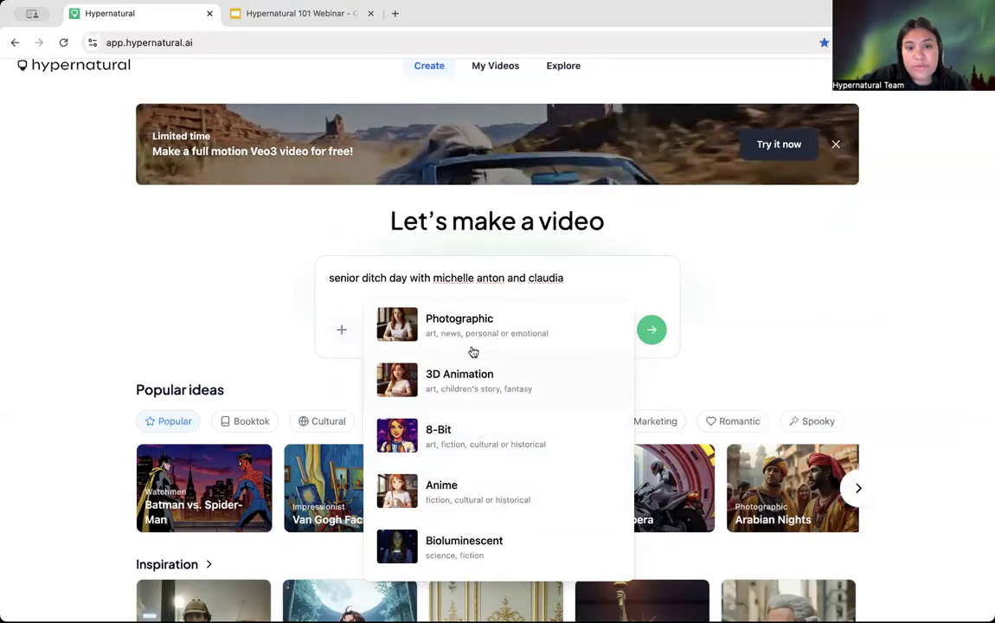
scroll(481, 465, down, 3)
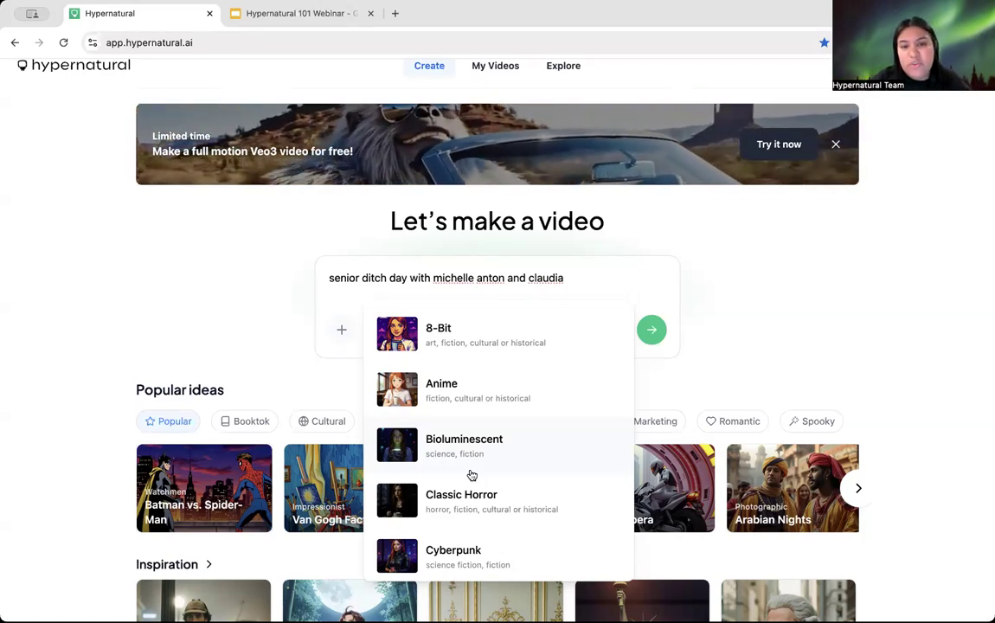
scroll(471, 475, up, 1)
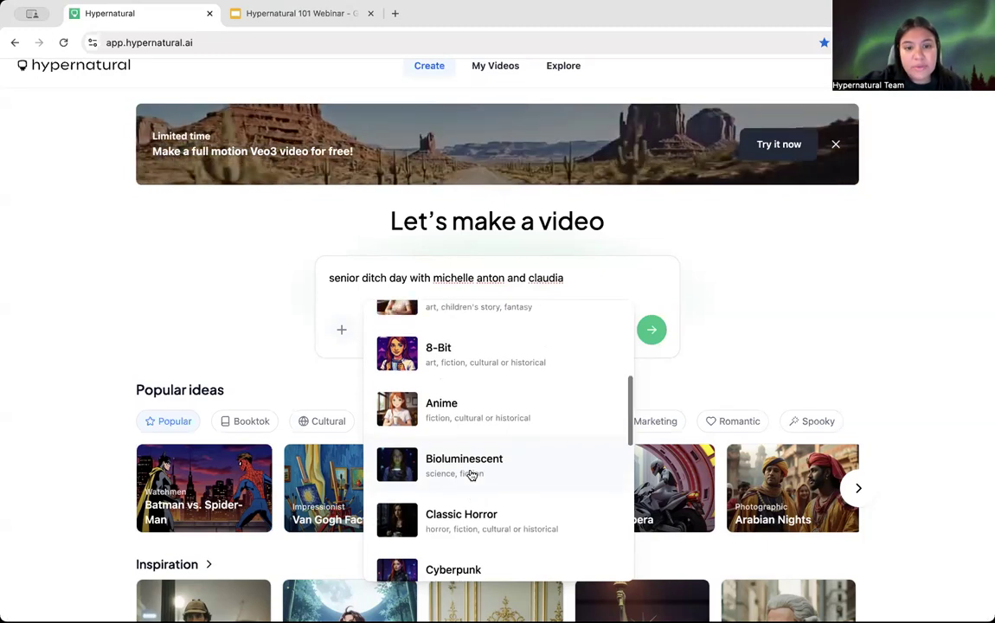
scroll(471, 475, up, 10)
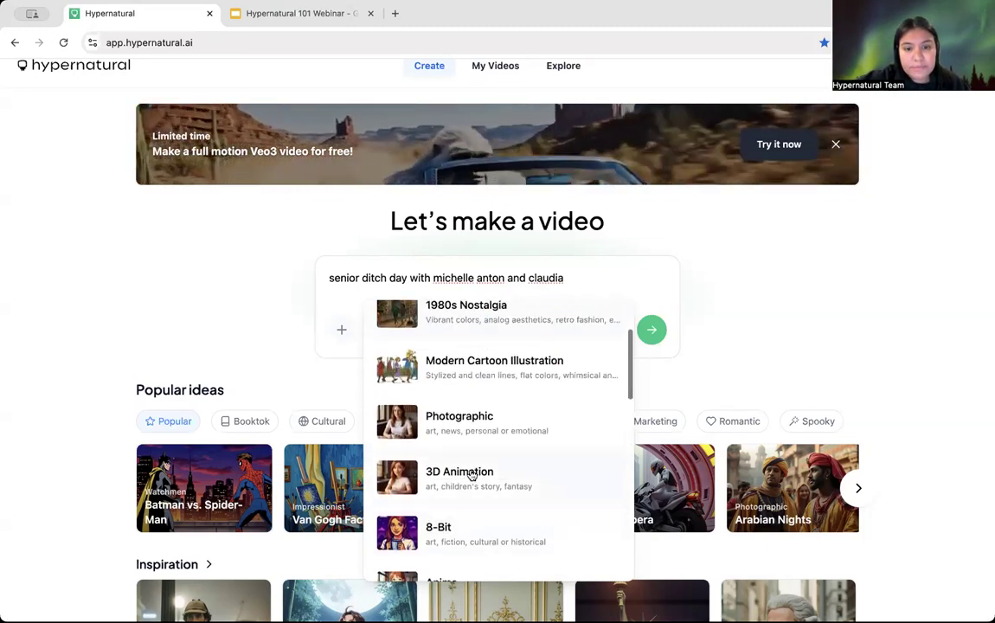
key(Escape)
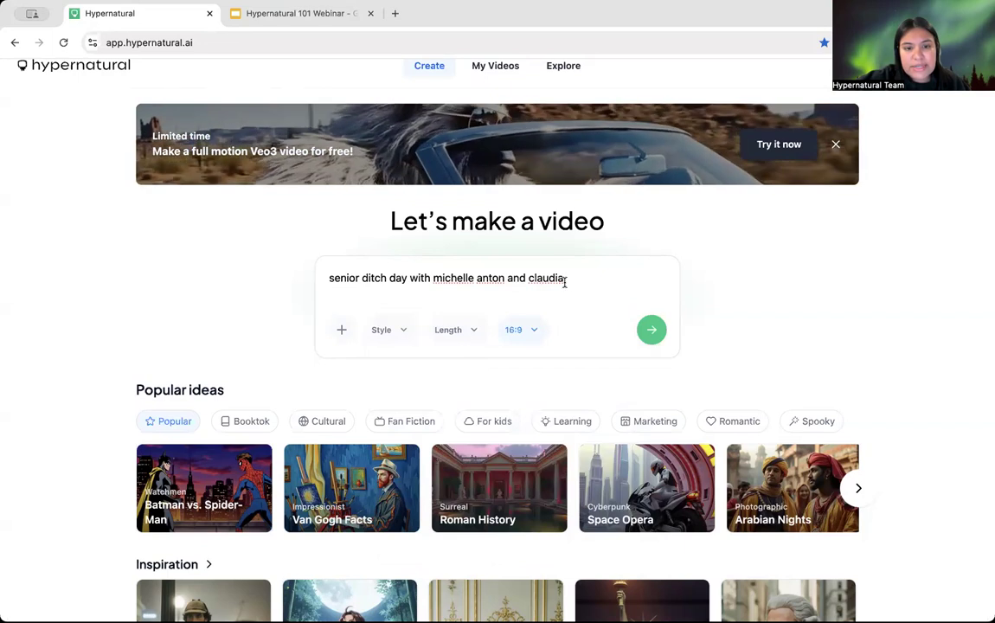
click(388, 329)
click(455, 419)
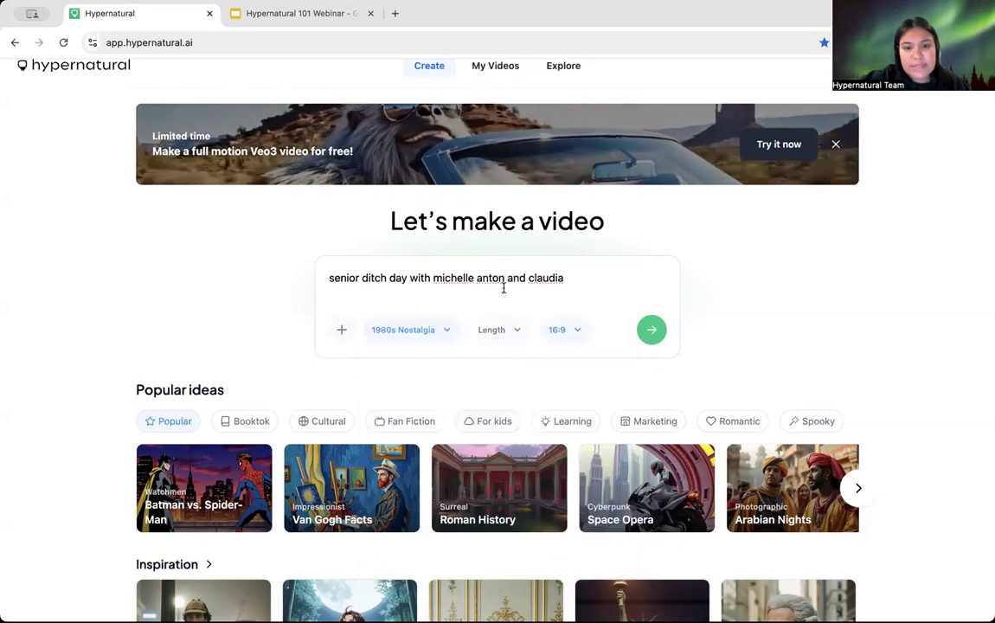
click(566, 340)
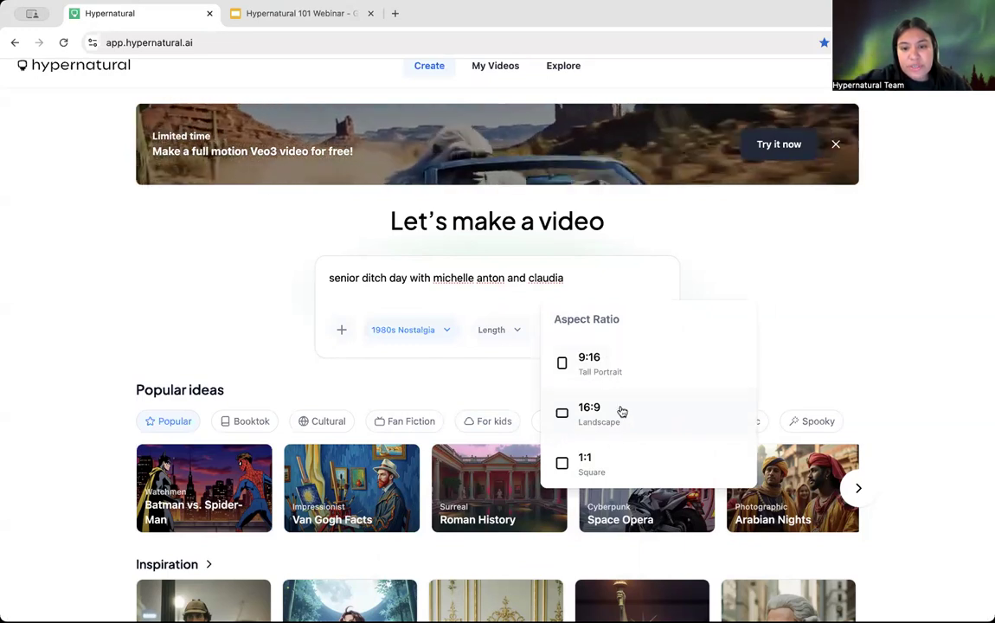
click(599, 276)
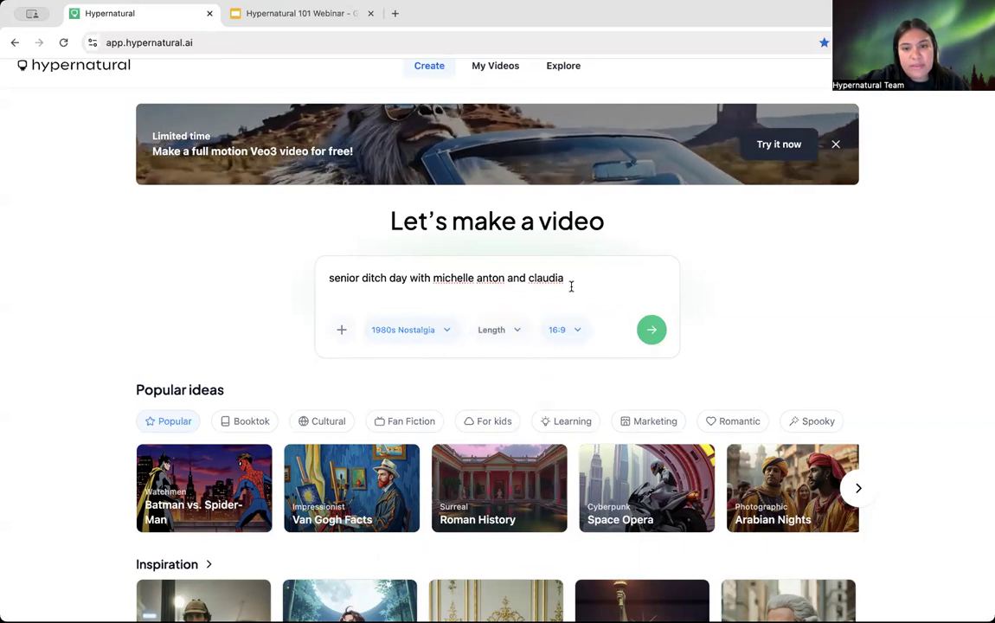
Step: Generate the 72s ditch day script and scroll through narrator Bill's scene-by-scene dialogue
click(653, 331)
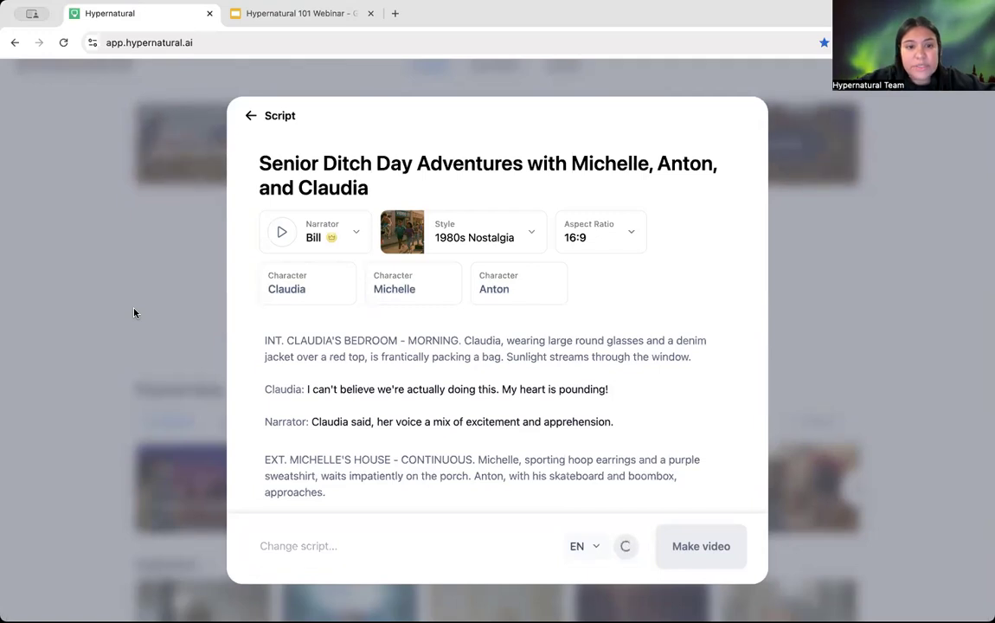
scroll(327, 340, down, 1)
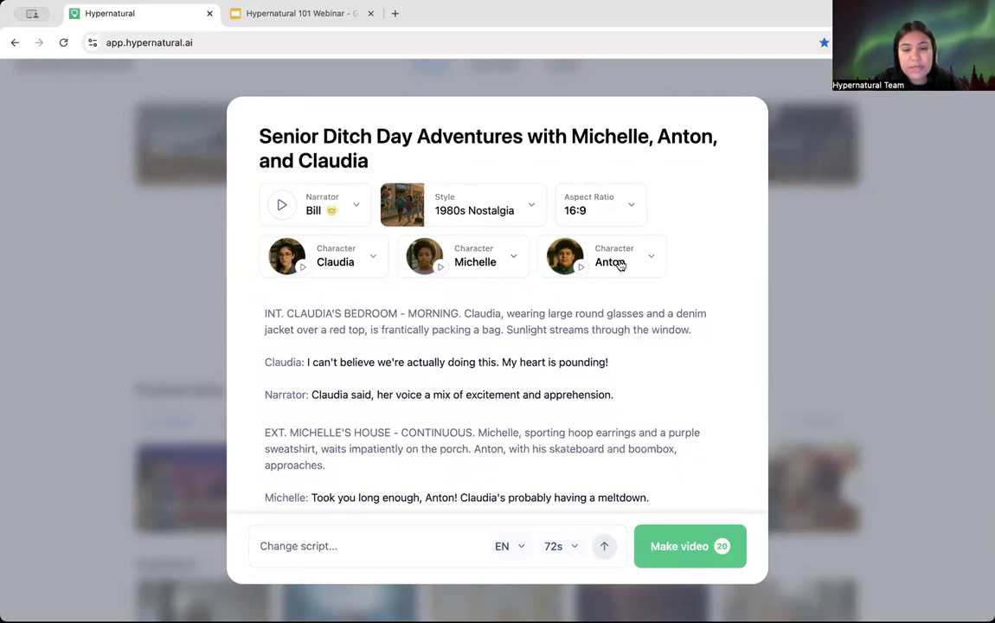
scroll(540, 374, down, 1)
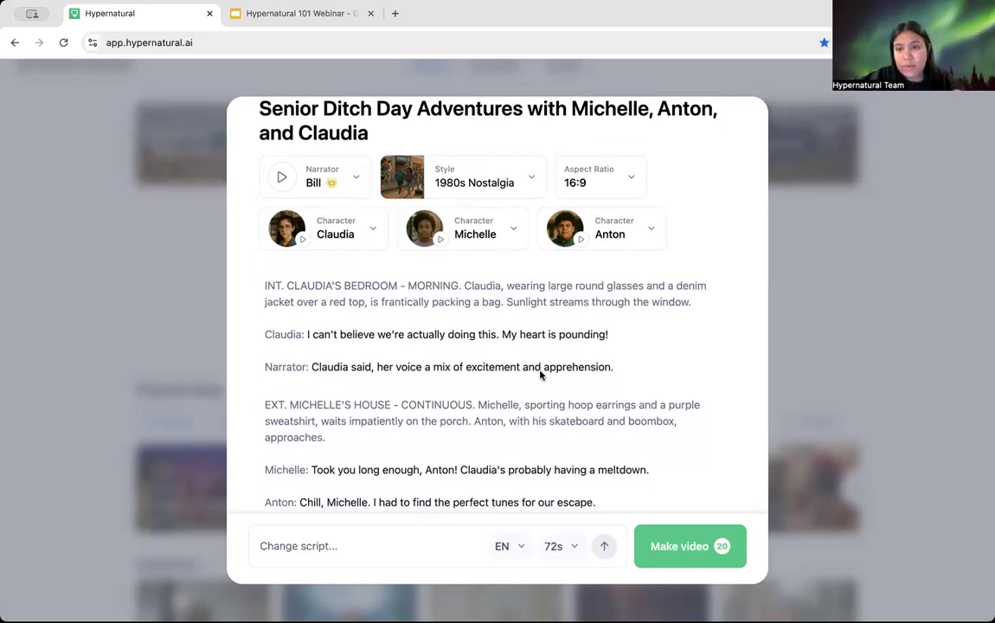
scroll(539, 374, down, 1)
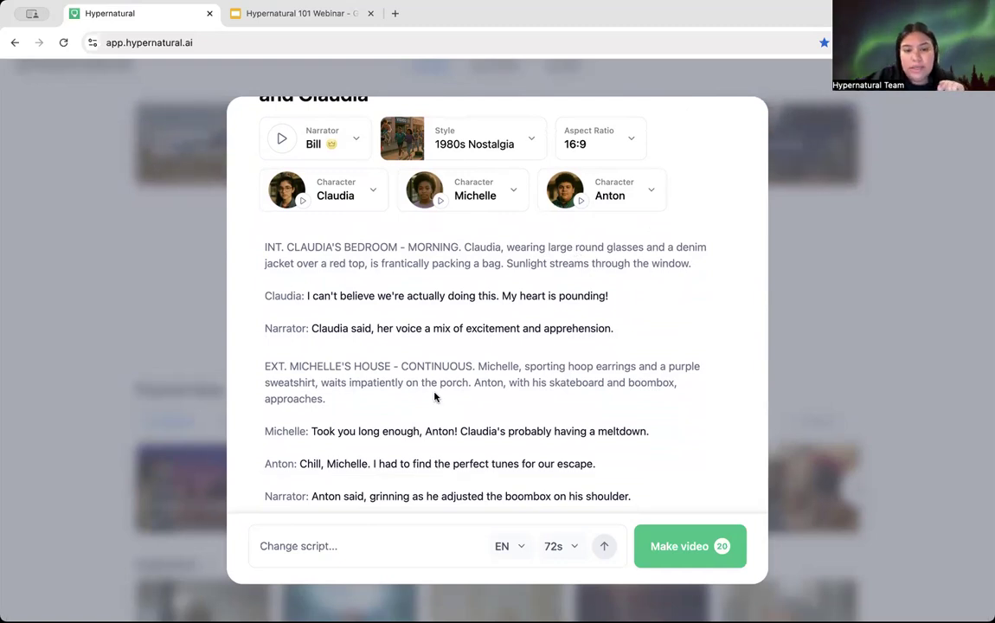
scroll(435, 397, down, 7)
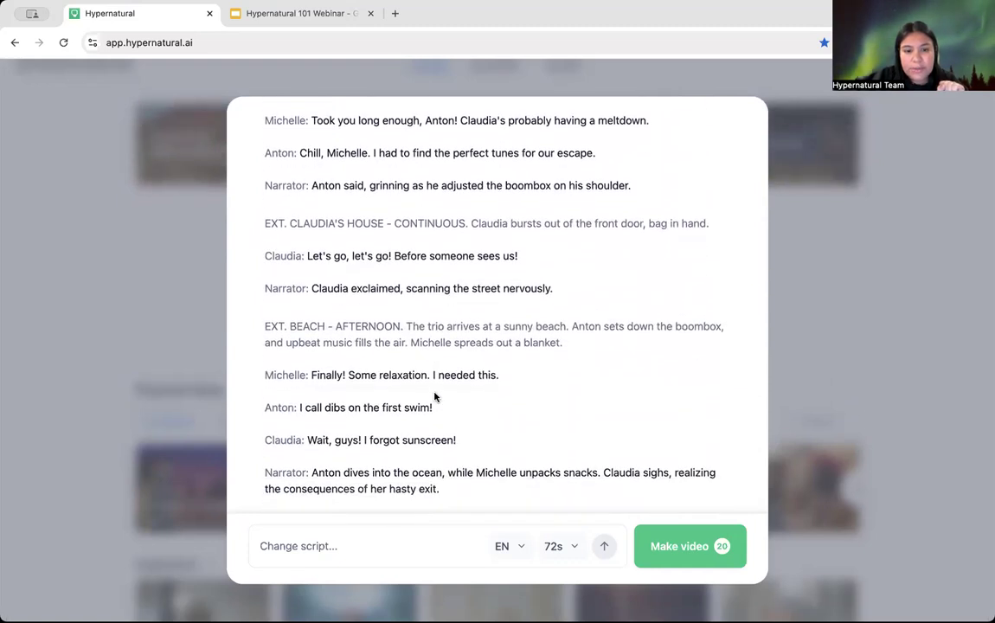
scroll(436, 397, up, 10)
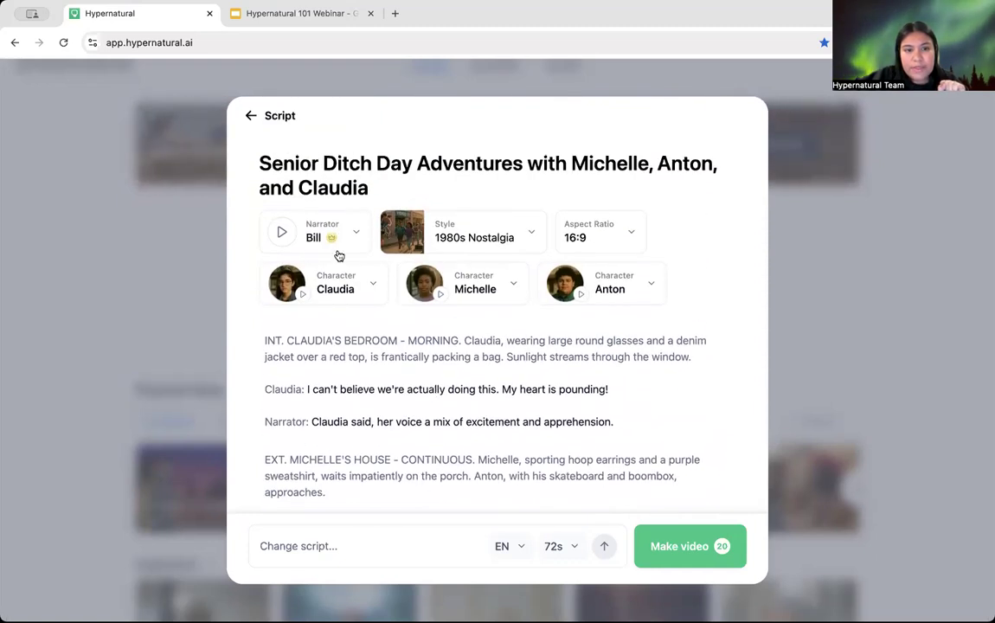
click(283, 234)
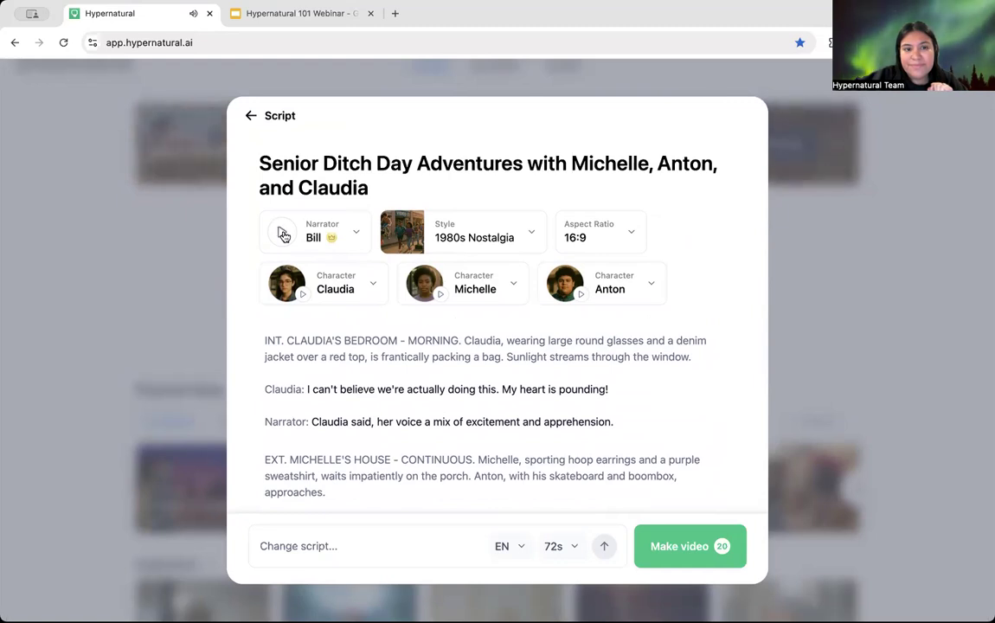
click(336, 237)
scroll(417, 448, down, 1)
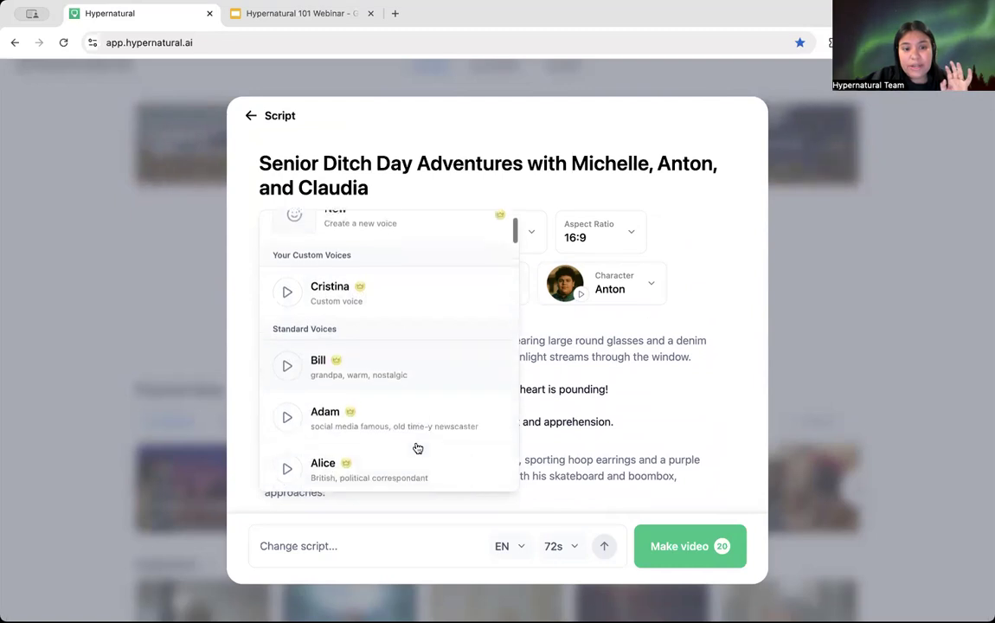
scroll(417, 448, down, 3)
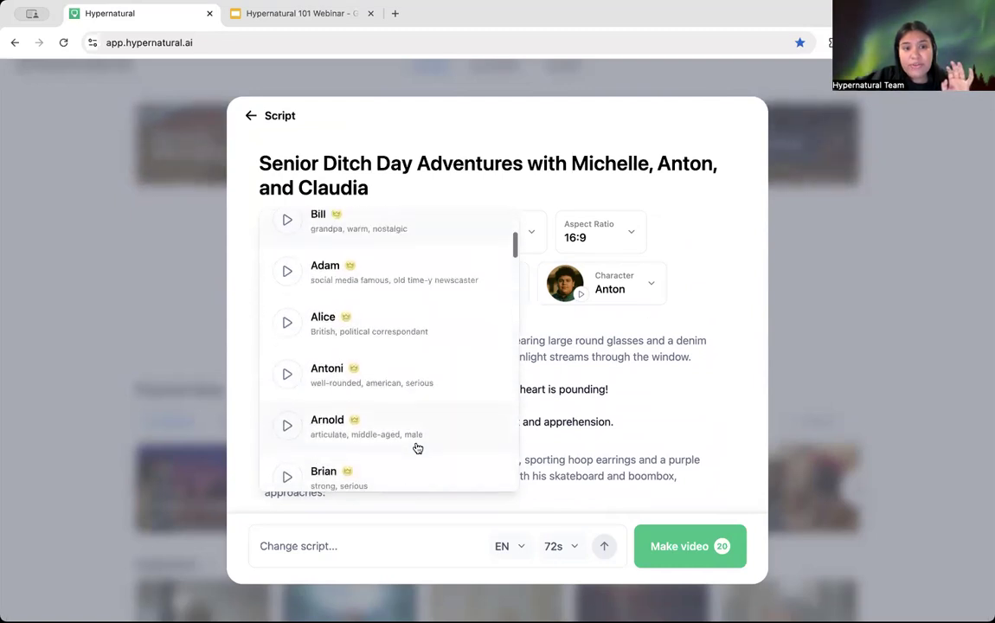
scroll(417, 448, up, 1)
scroll(417, 449, down, 1)
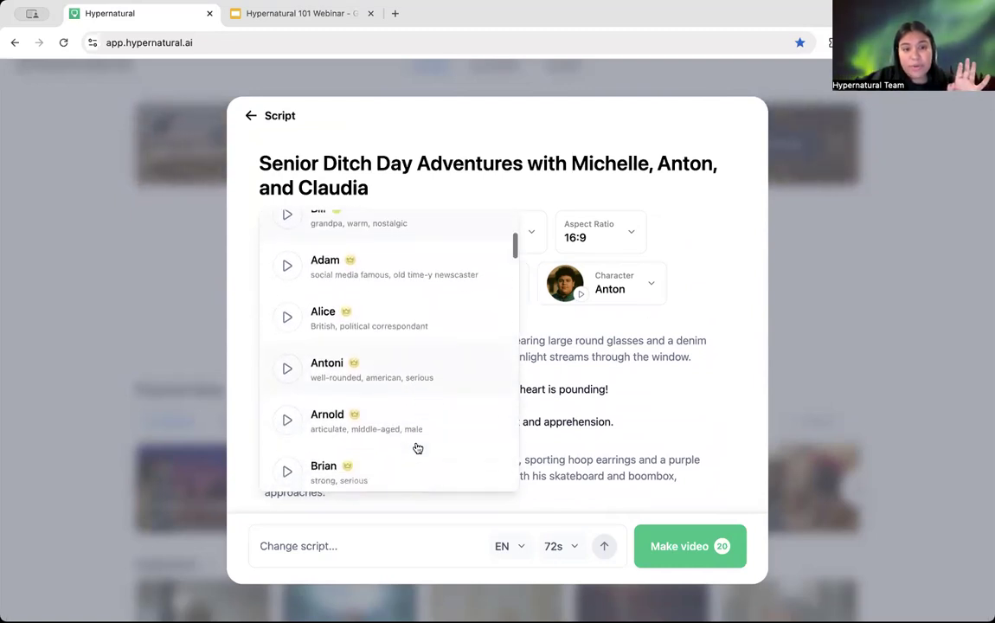
scroll(417, 448, down, 2)
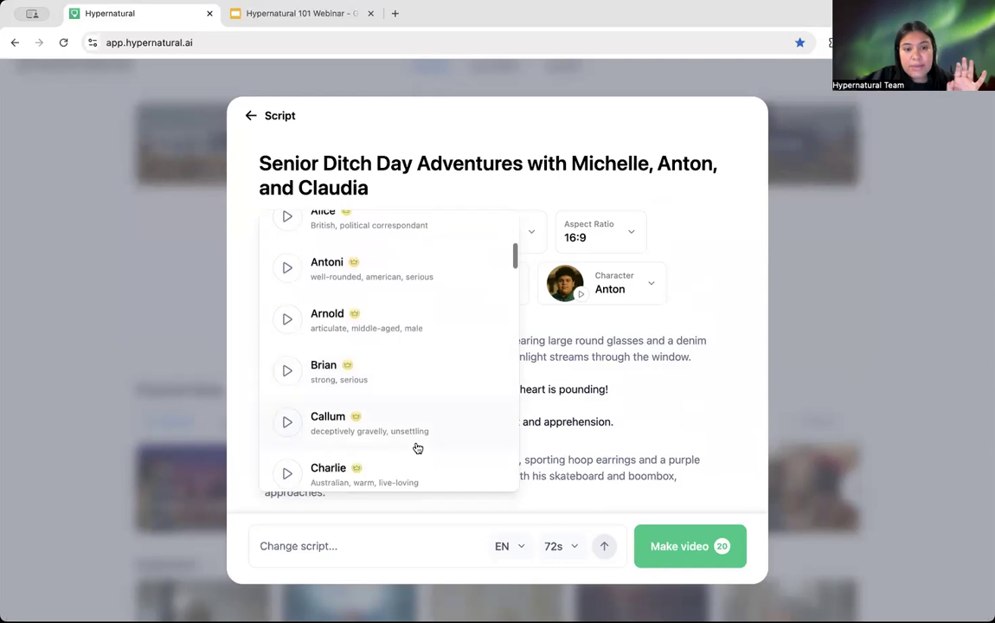
scroll(417, 448, up, 5)
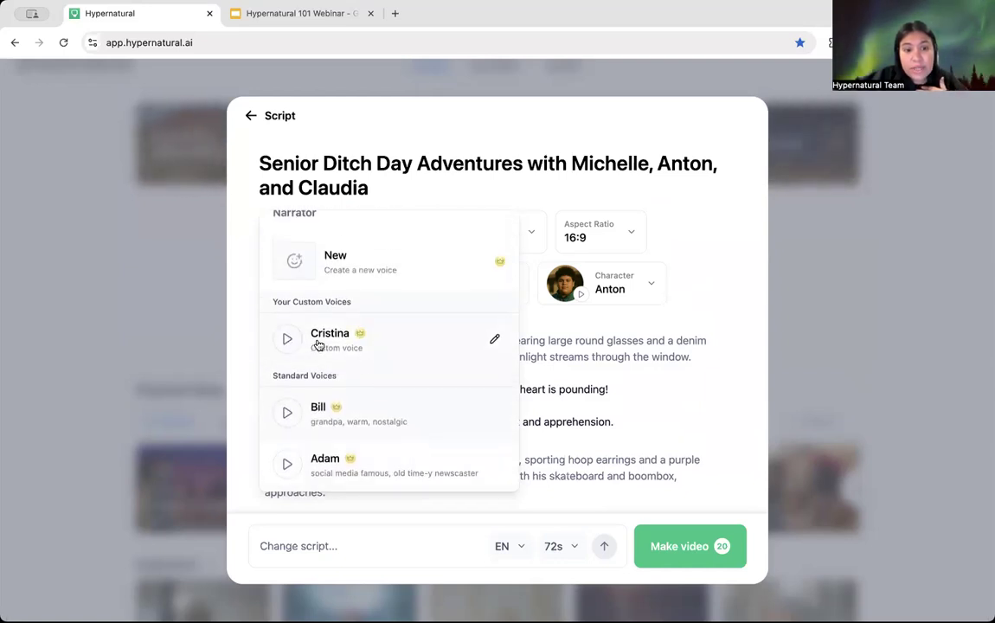
scroll(368, 290, up, 1)
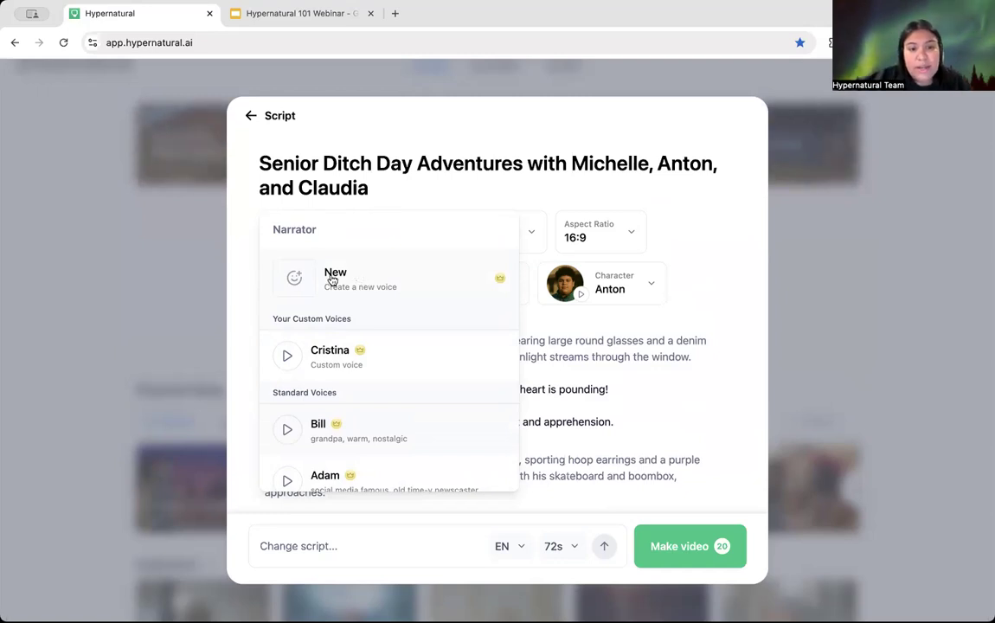
Step: Record a 19-second voice sample, create the My Voice custom voice, and return to the script
click(377, 281)
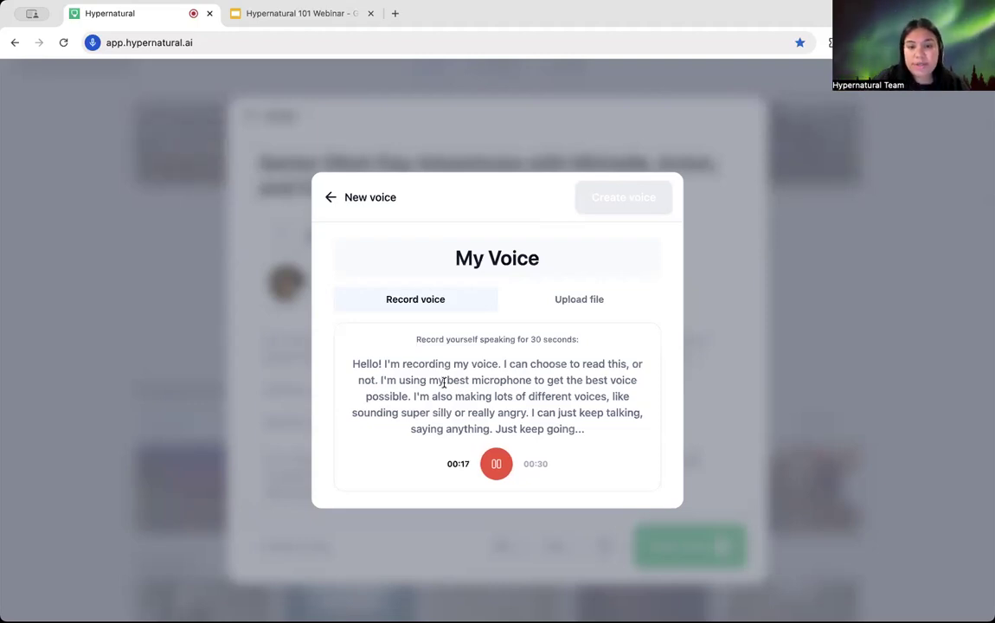
click(508, 468)
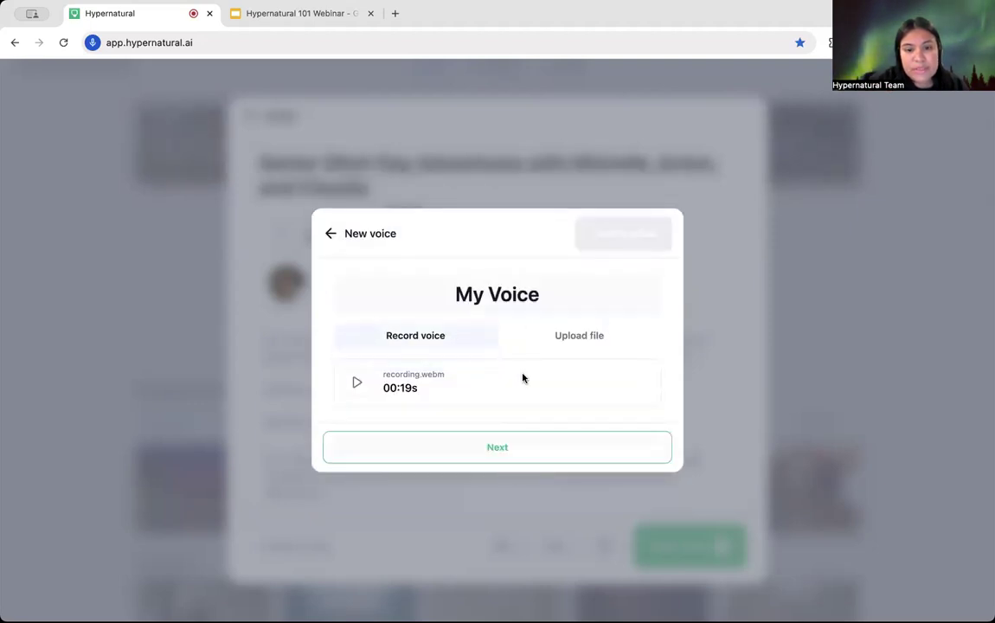
click(492, 448)
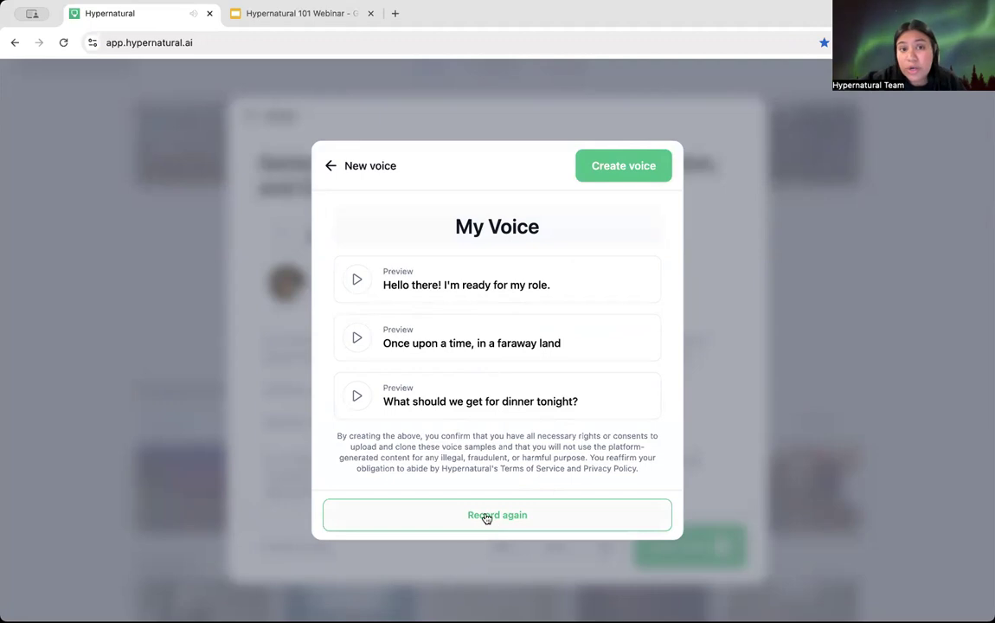
click(633, 161)
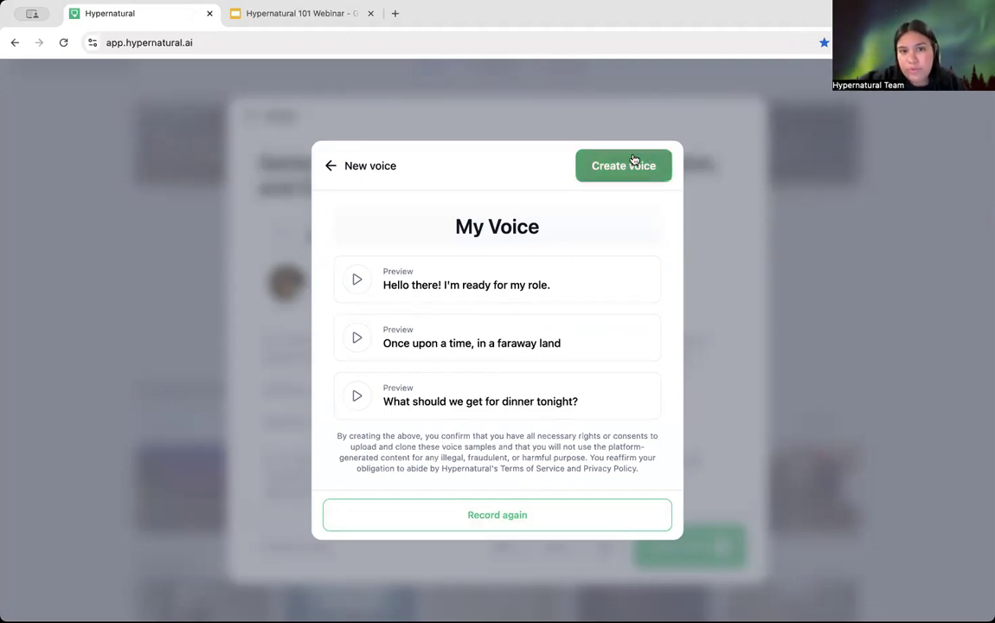
click(330, 167)
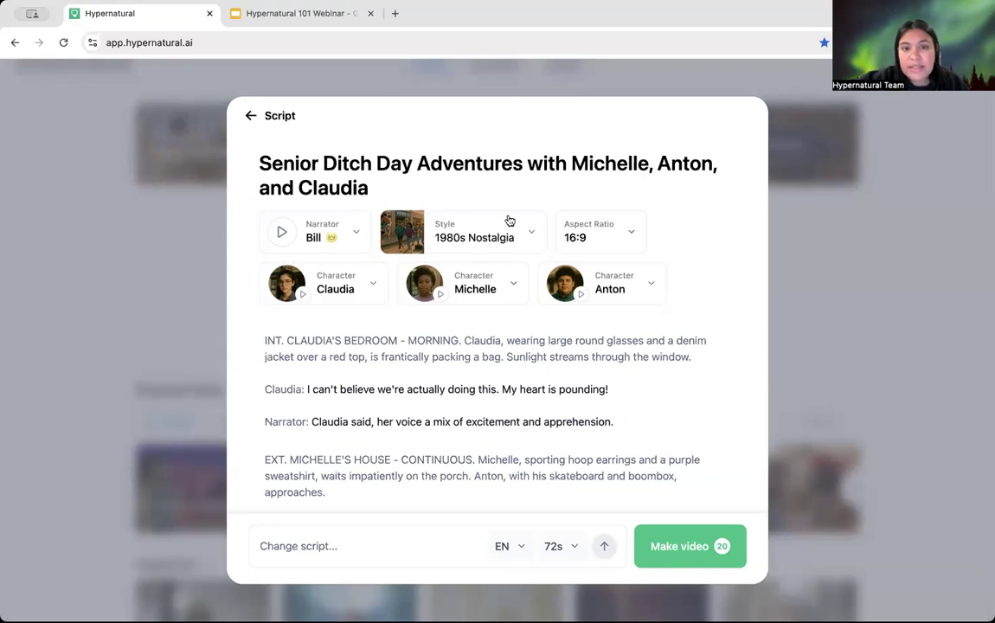
click(486, 250)
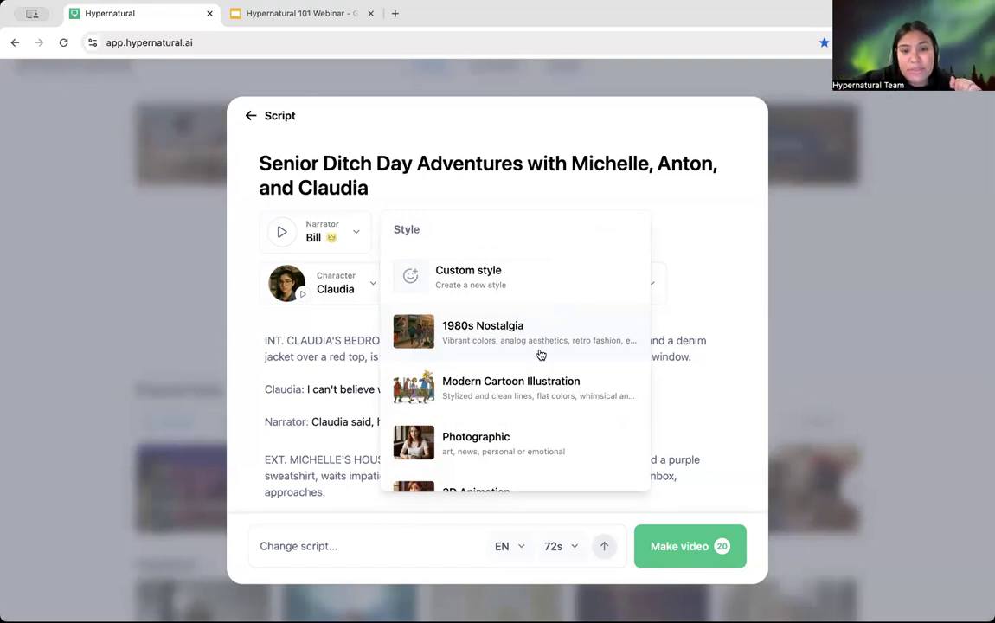
scroll(541, 341, down, 2)
scroll(542, 352, down, 2)
scroll(532, 320, up, 4)
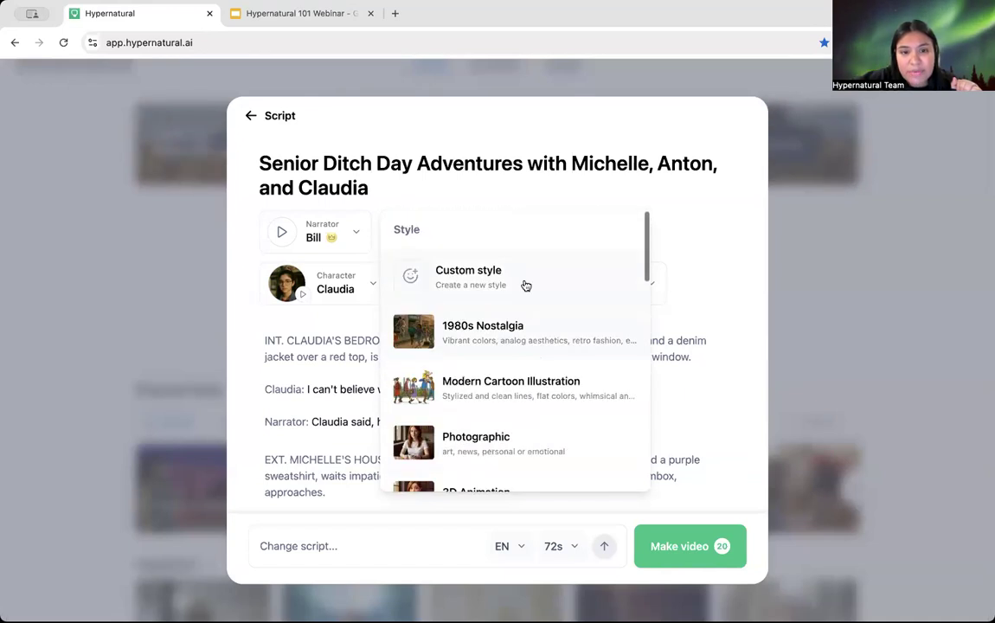
click(528, 182)
click(443, 235)
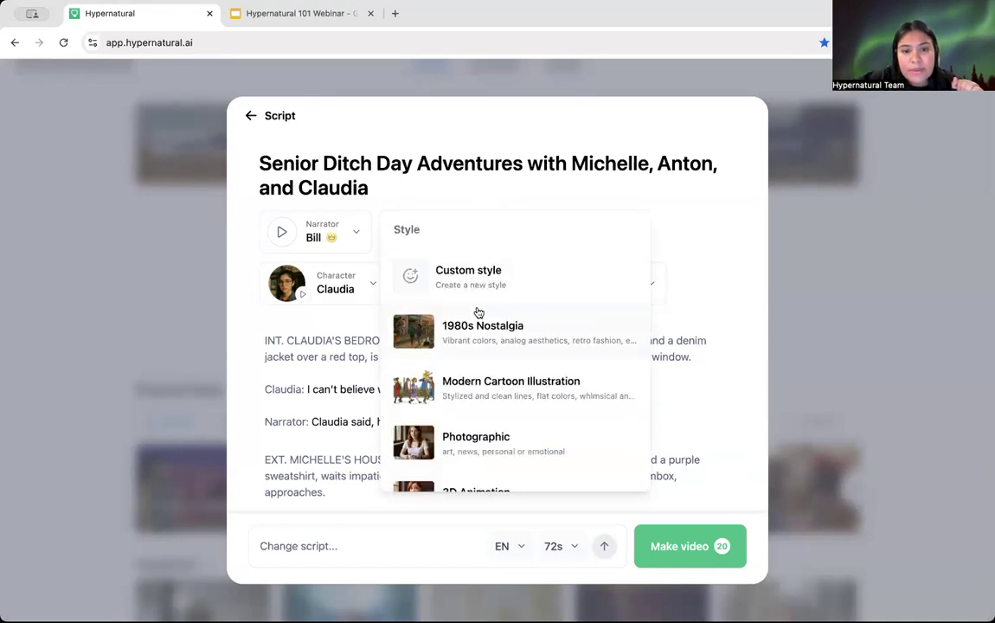
click(508, 322)
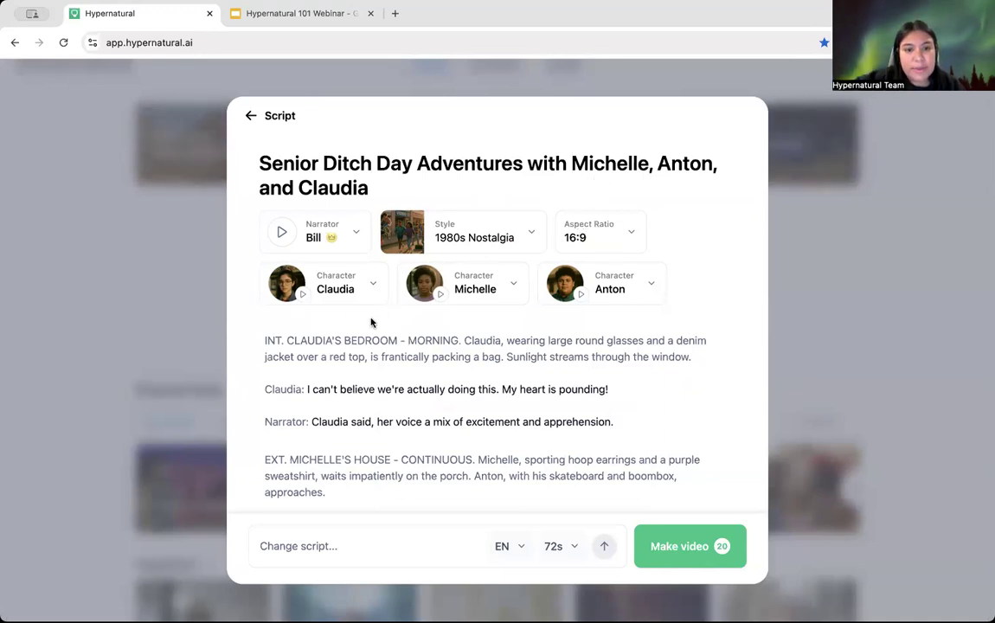
Step: From Claudia's casting options, choose New to start a new character
click(328, 289)
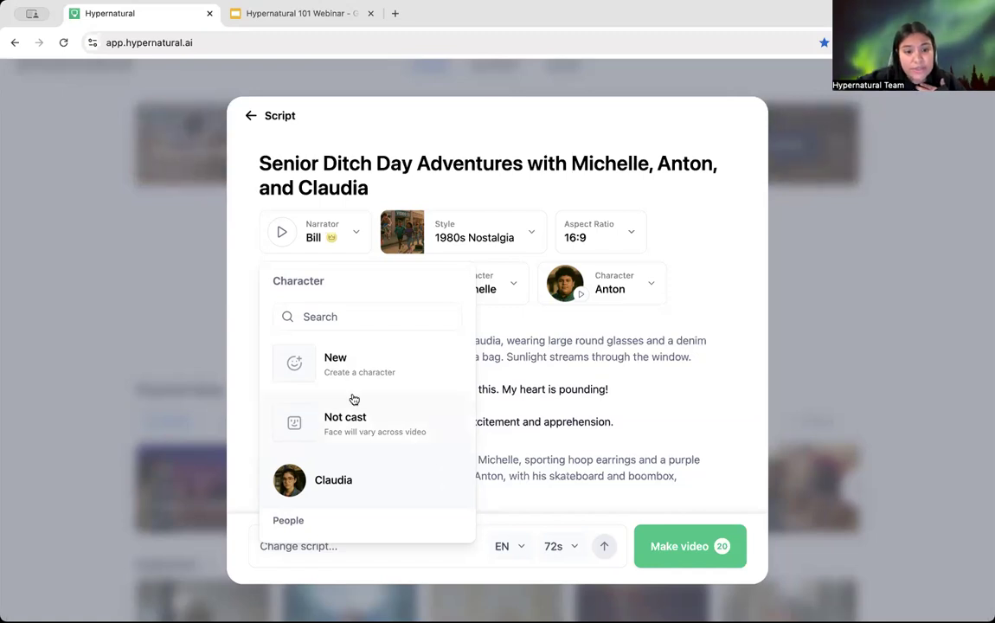
click(352, 368)
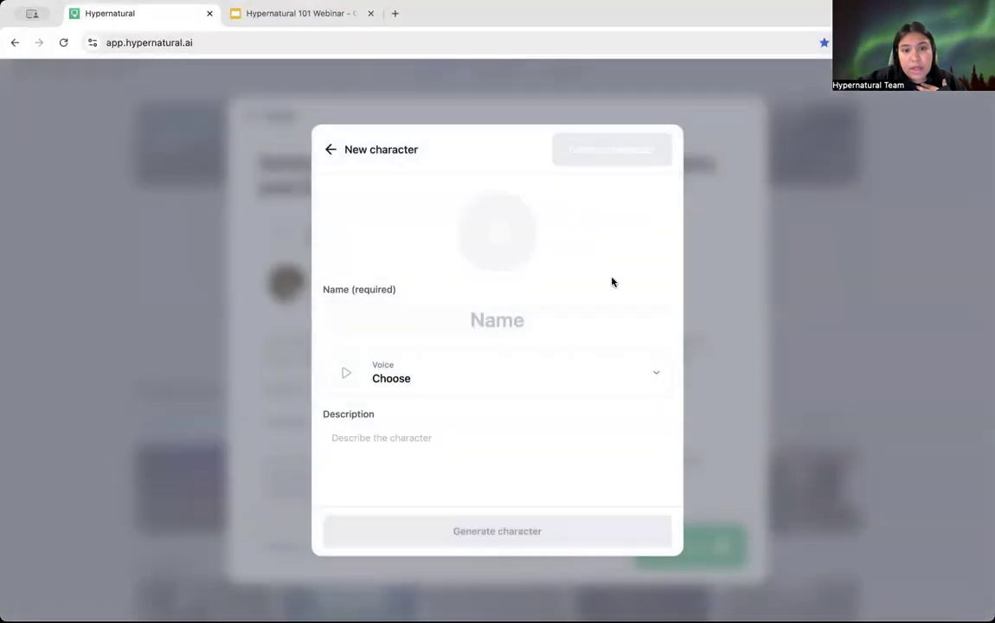
Step: Name the character 'Claudia v2', assign the custom voice Cristina, and generate its details
click(474, 324)
text(Claud)
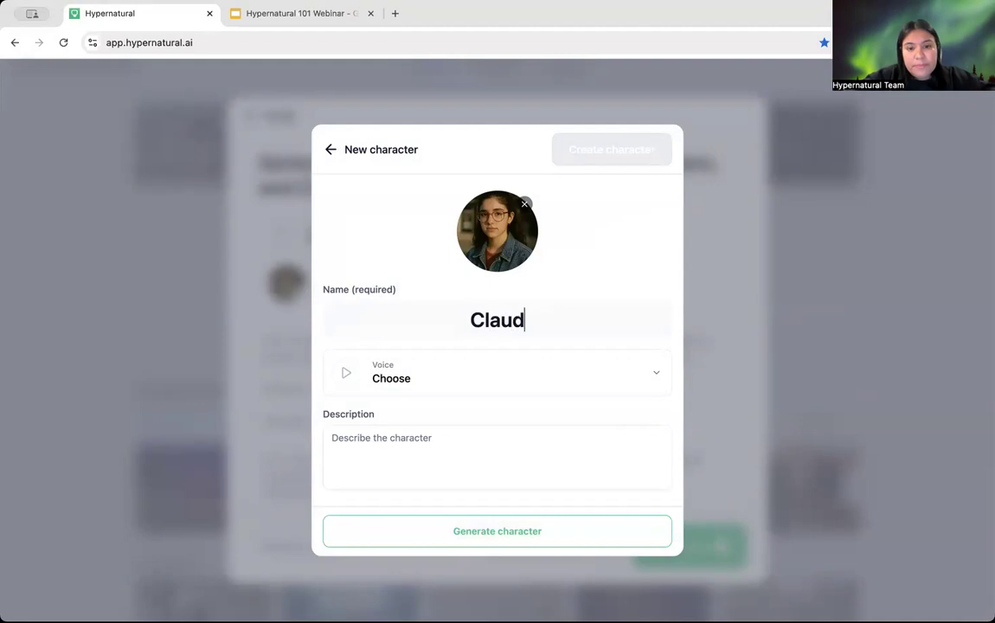
text(ia v2)
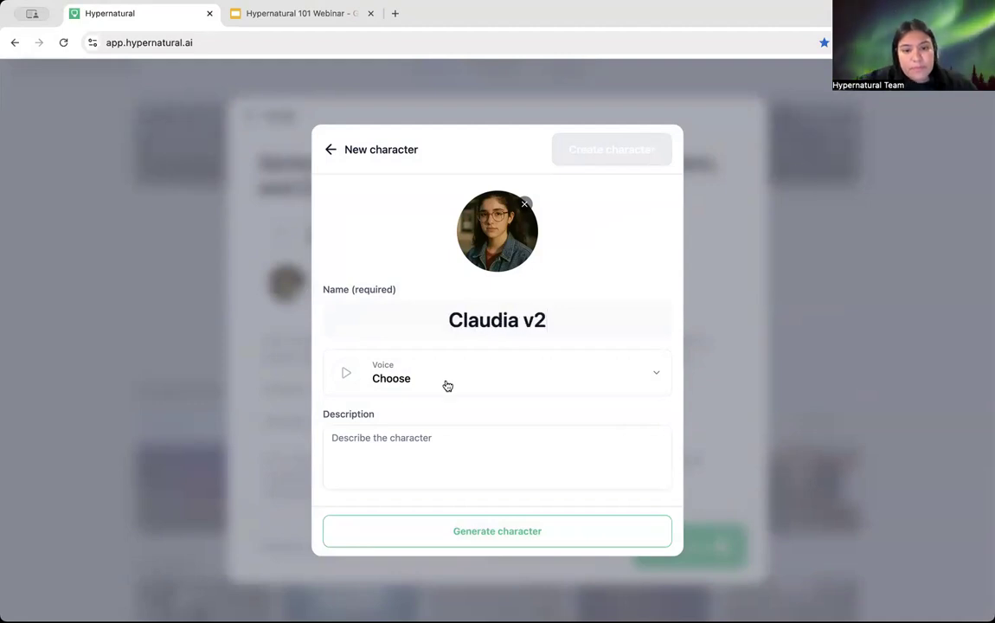
click(412, 378)
click(435, 258)
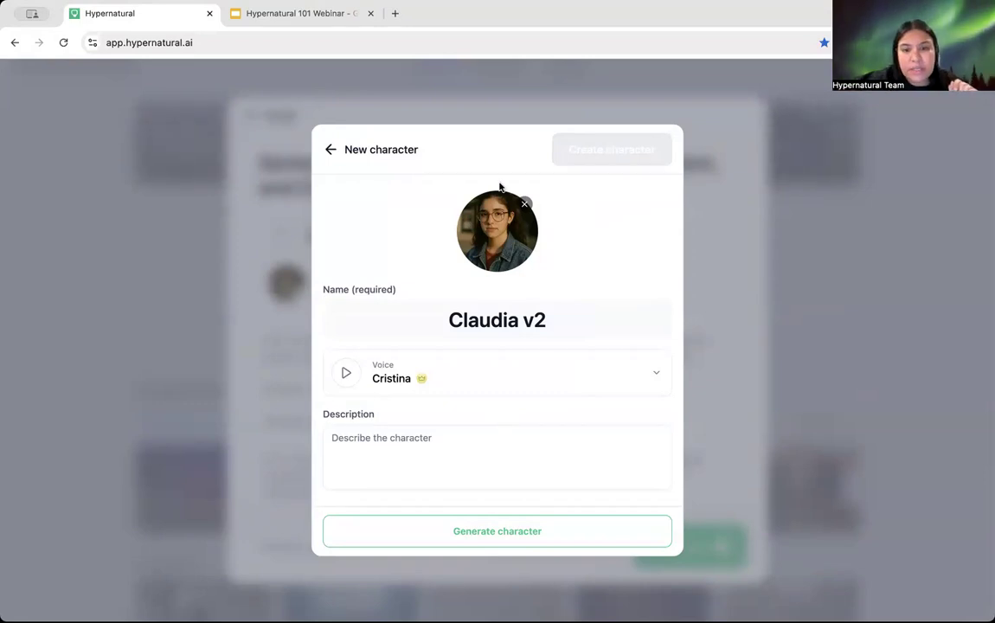
click(509, 533)
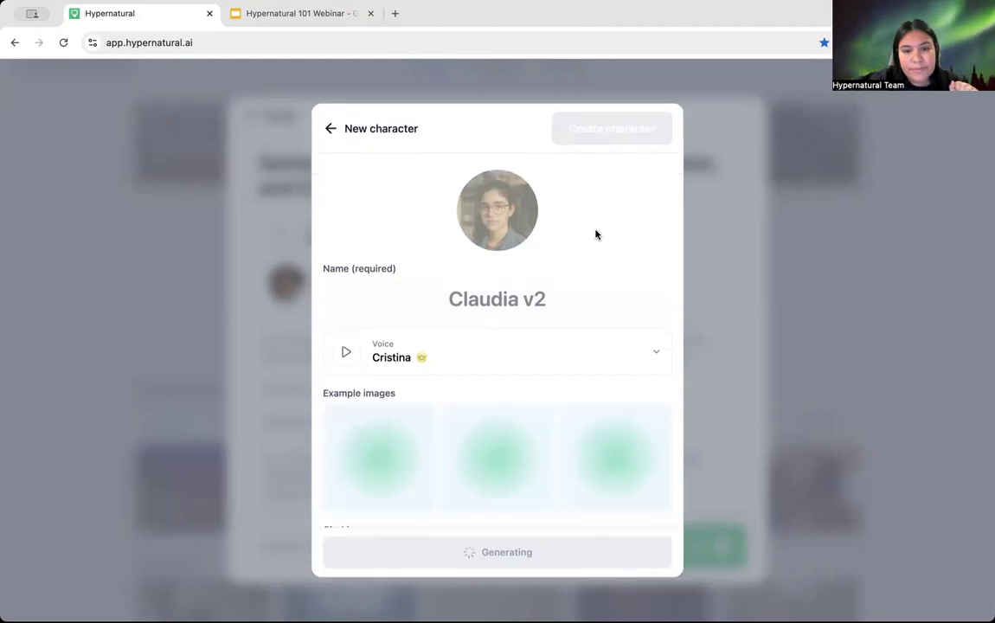
Step: Review Claudia v2's three generated images and traits, and select the hair scrunchie text in its characteristics
scroll(545, 383, down, 1)
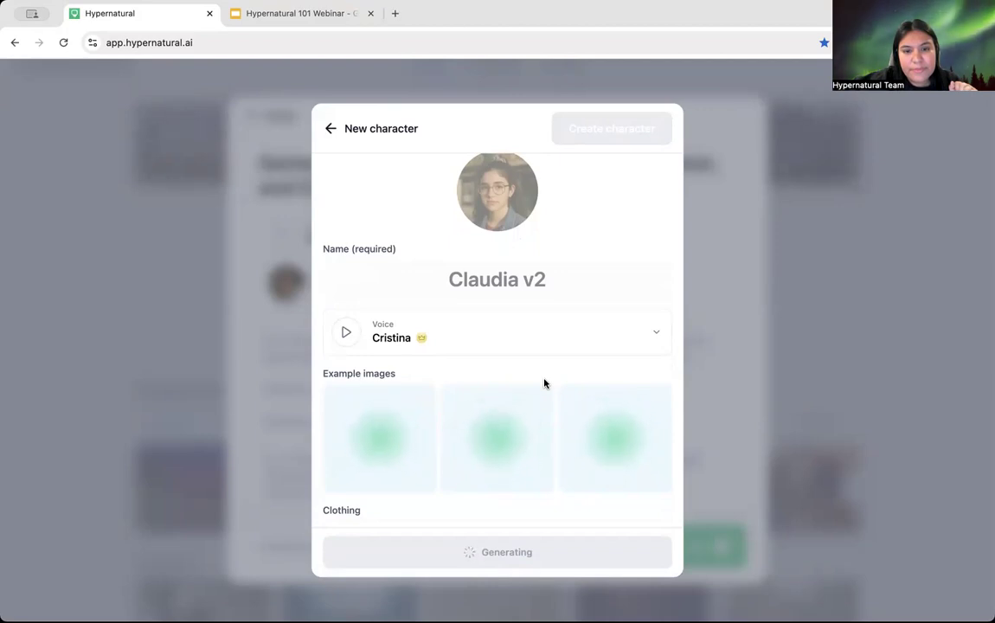
scroll(544, 383, down, 2)
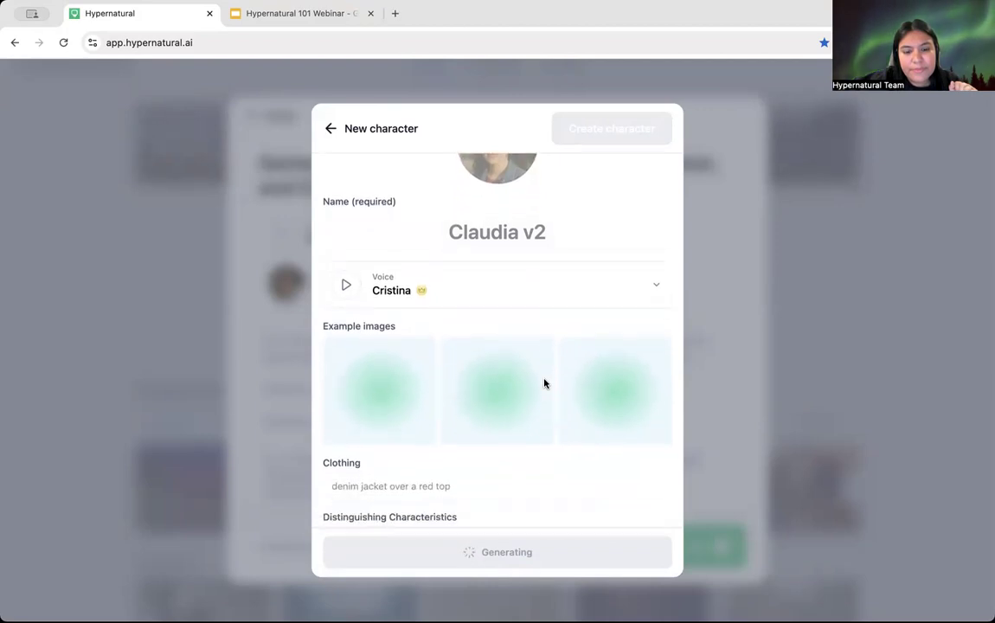
scroll(544, 384, down, 3)
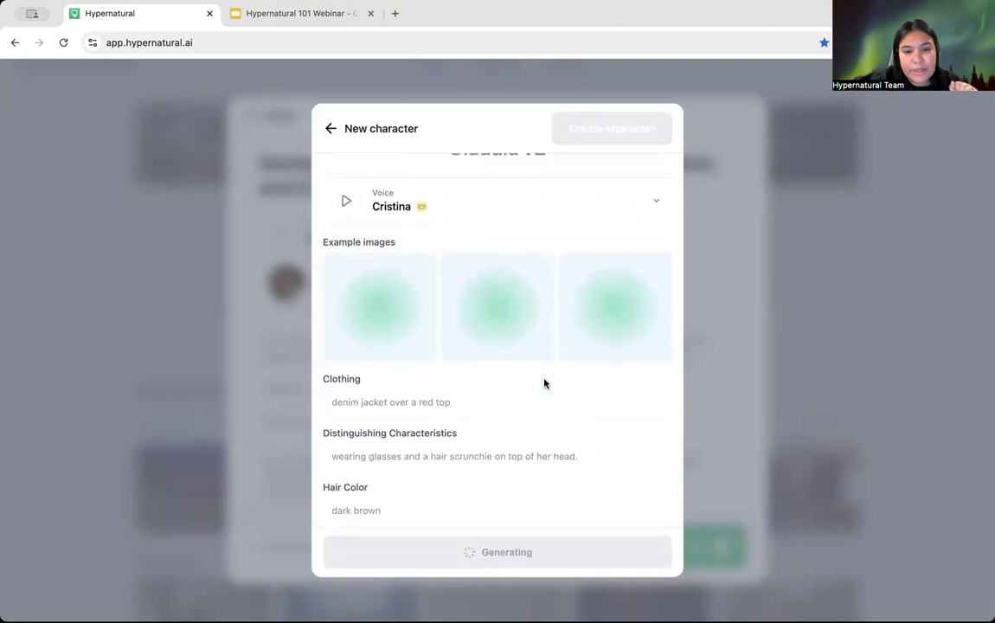
scroll(544, 383, up, 4)
scroll(544, 384, up, 1)
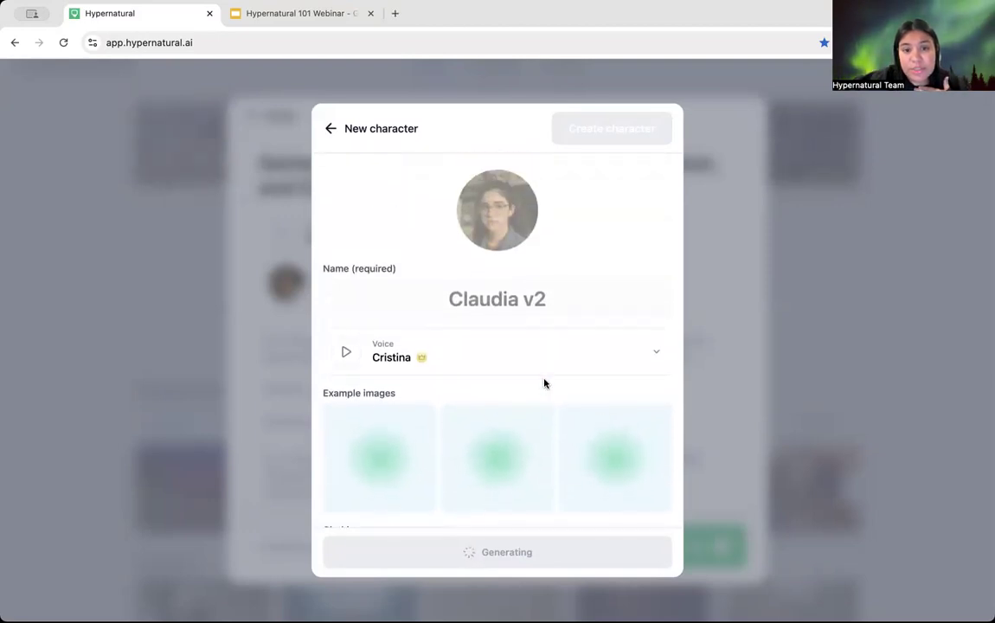
scroll(544, 383, down, 5)
scroll(544, 383, down, 3)
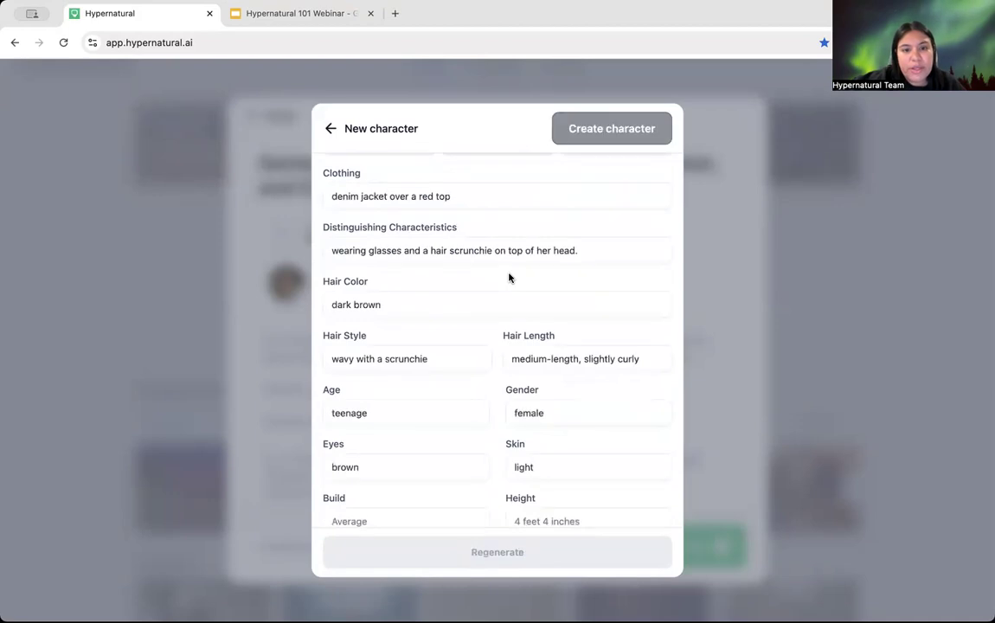
scroll(510, 278, down, 1)
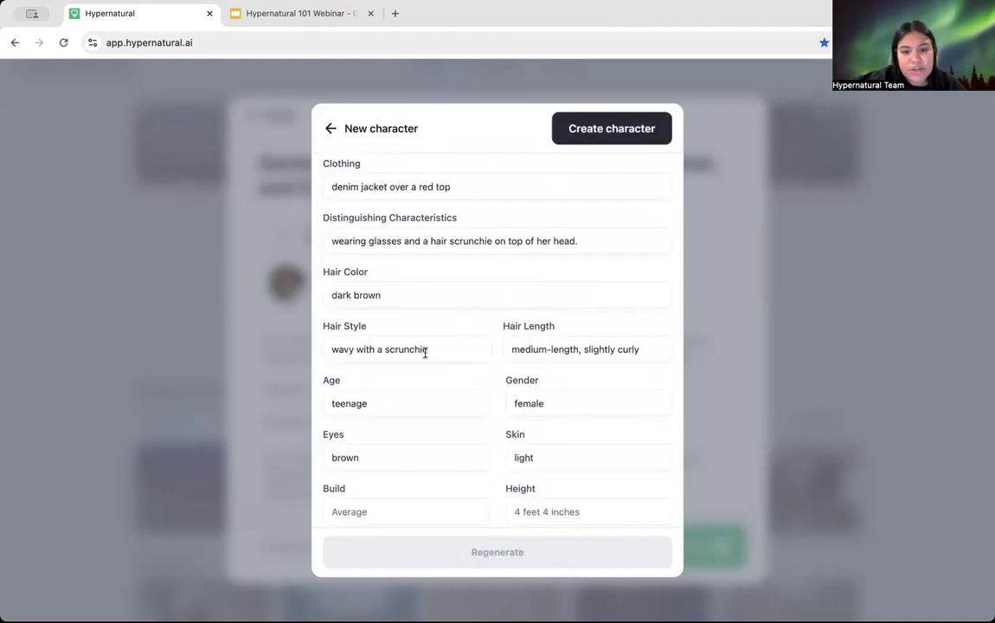
scroll(424, 352, up, 3)
scroll(425, 465, up, 5)
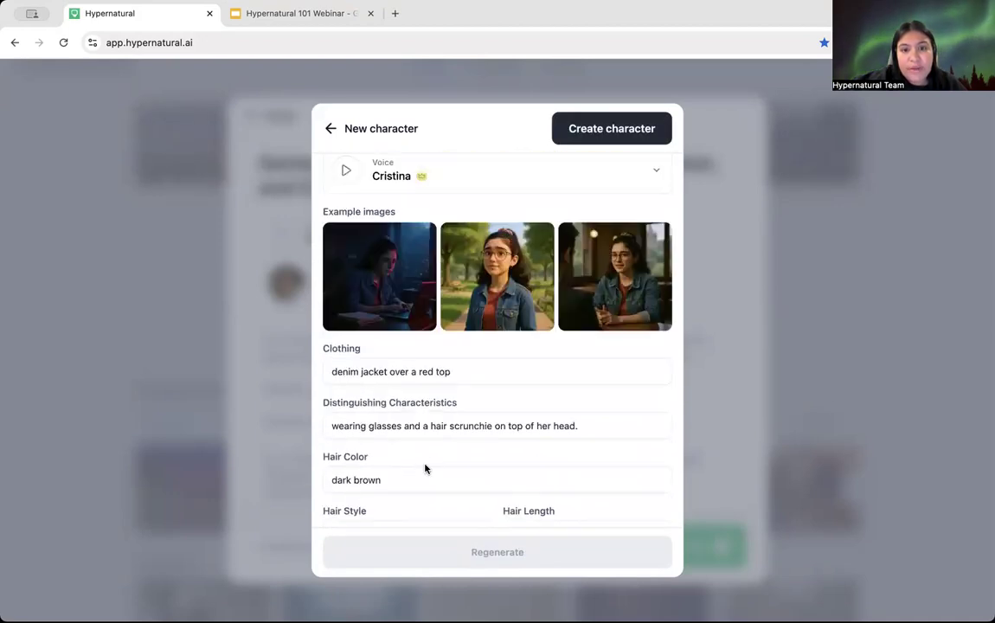
scroll(425, 463, down, 4)
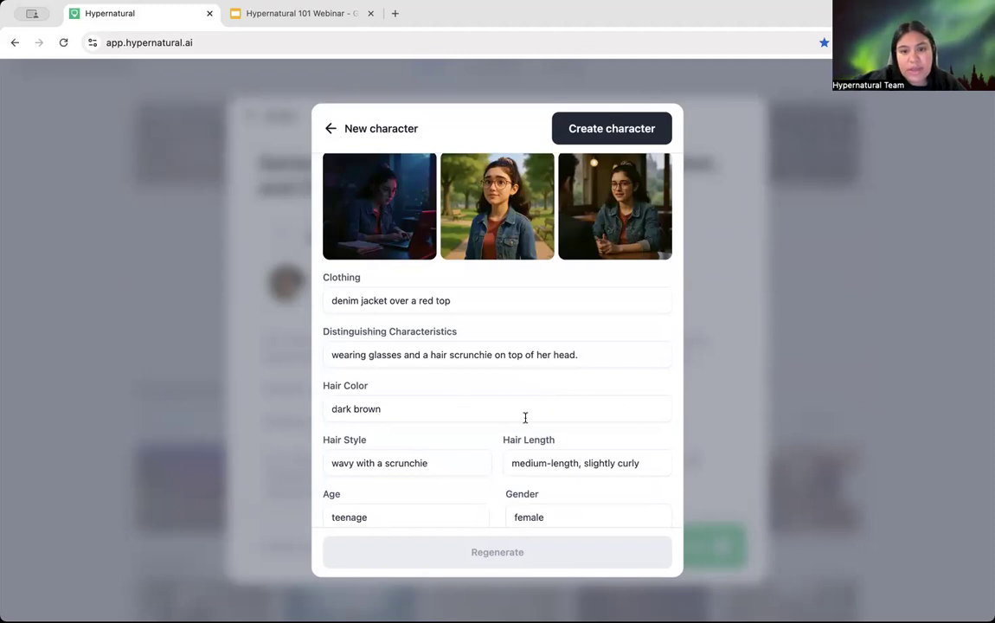
scroll(524, 418, down, 1)
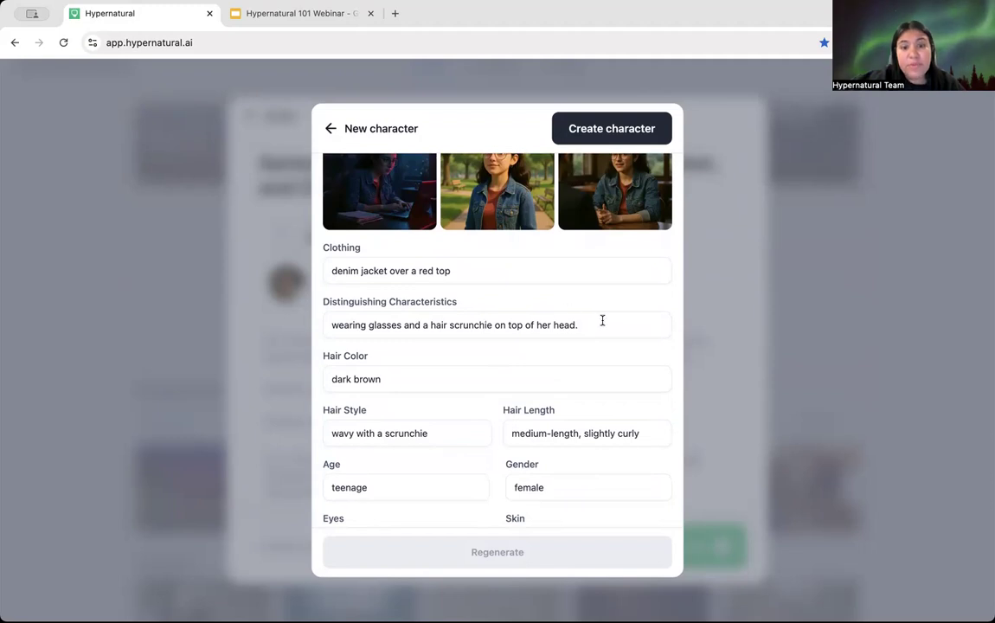
drag(600, 322, 401, 325)
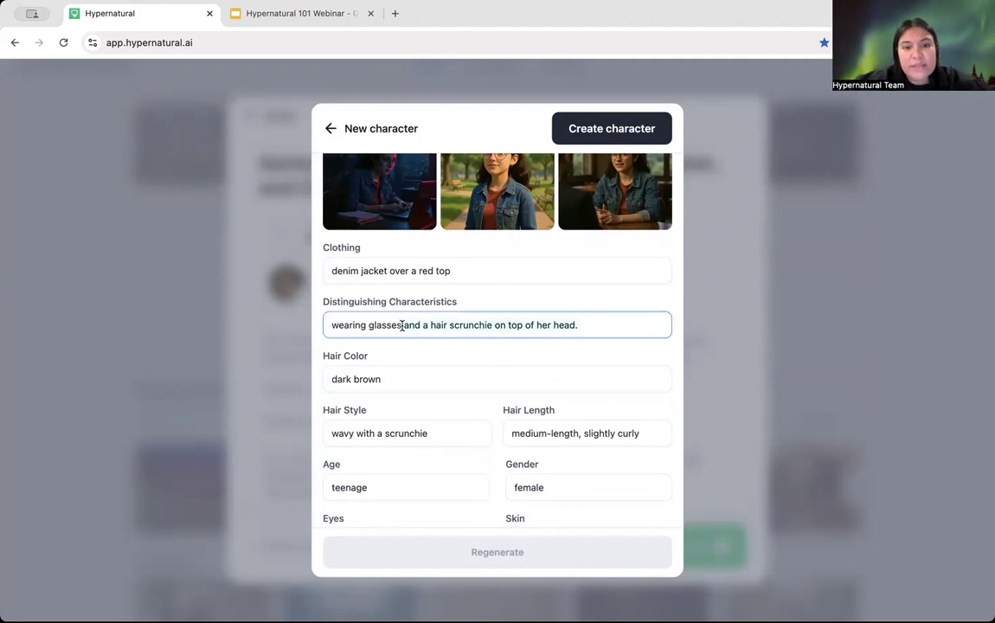
Step: Delete the scrunchie text so the distinguishing characteristics read just 'wearing glasses'
key(BackSpace)
scroll(465, 398, down, 2)
click(475, 286)
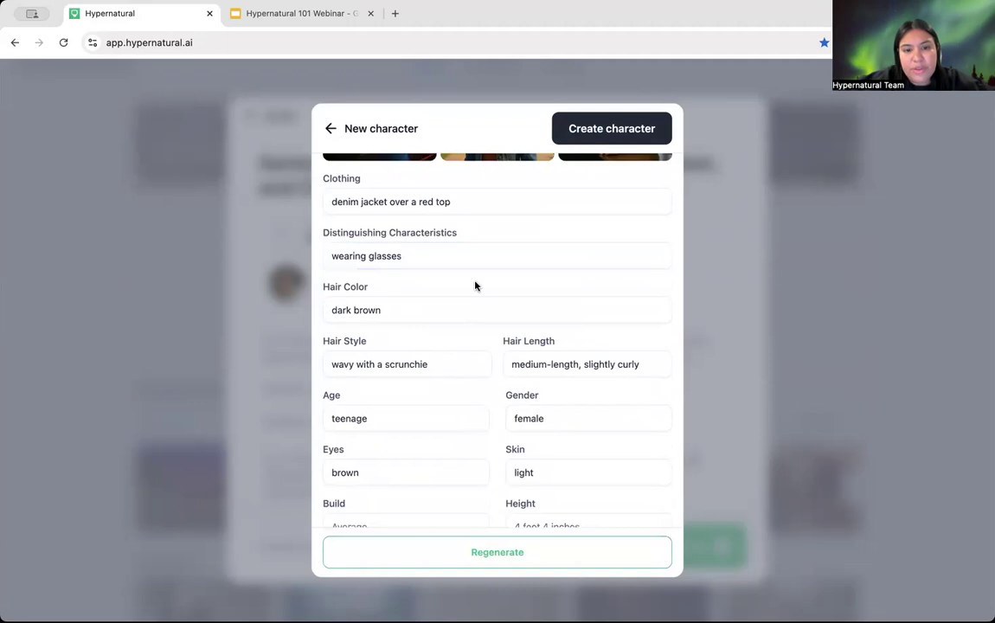
Step: Regenerate Claudia v2's portrait and example images, then review the updated fields
click(448, 545)
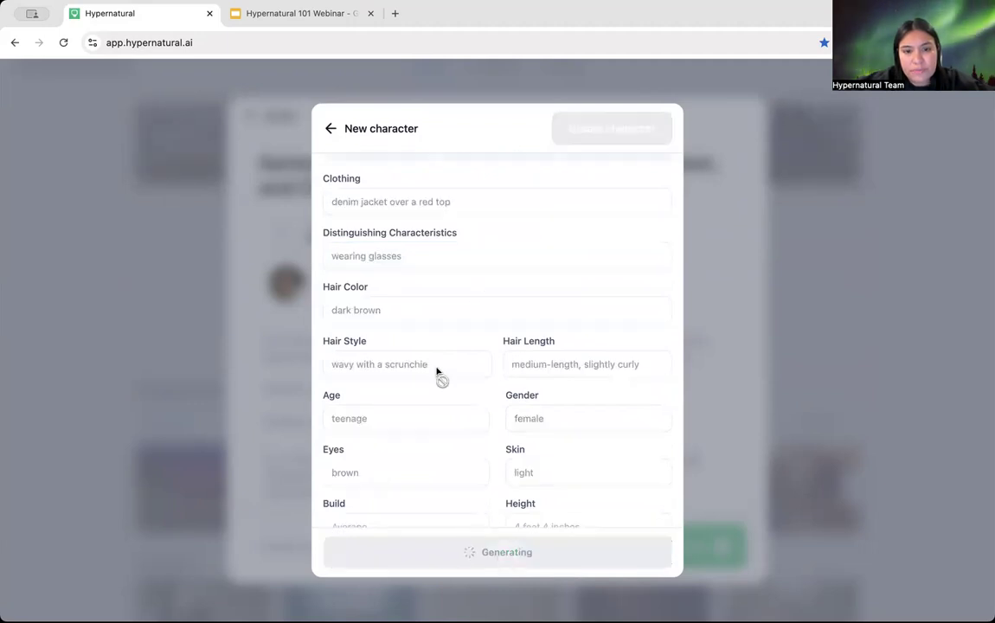
scroll(437, 372, down, 1)
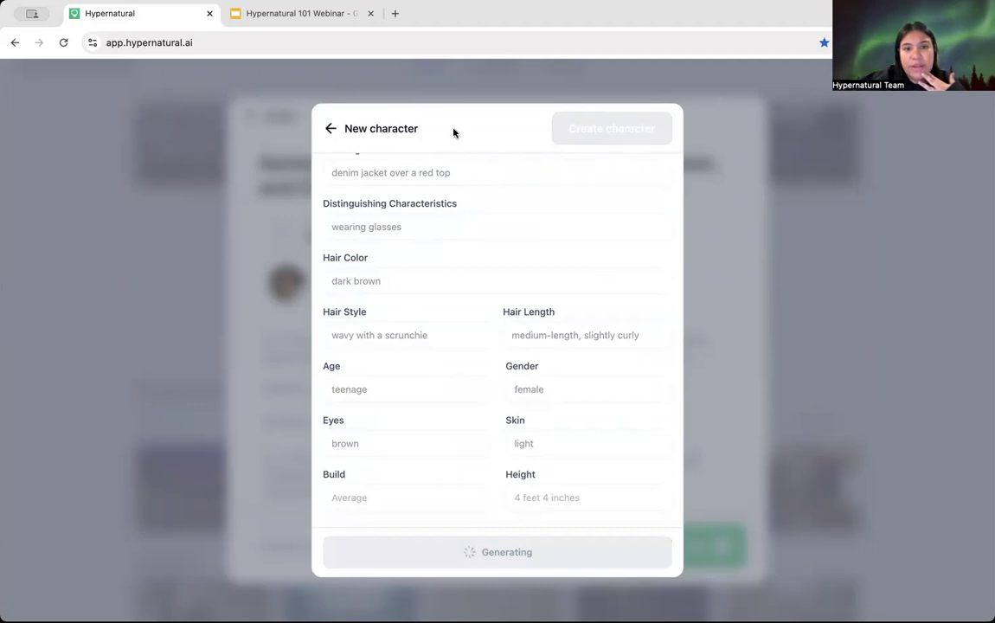
scroll(401, 277, up, 5)
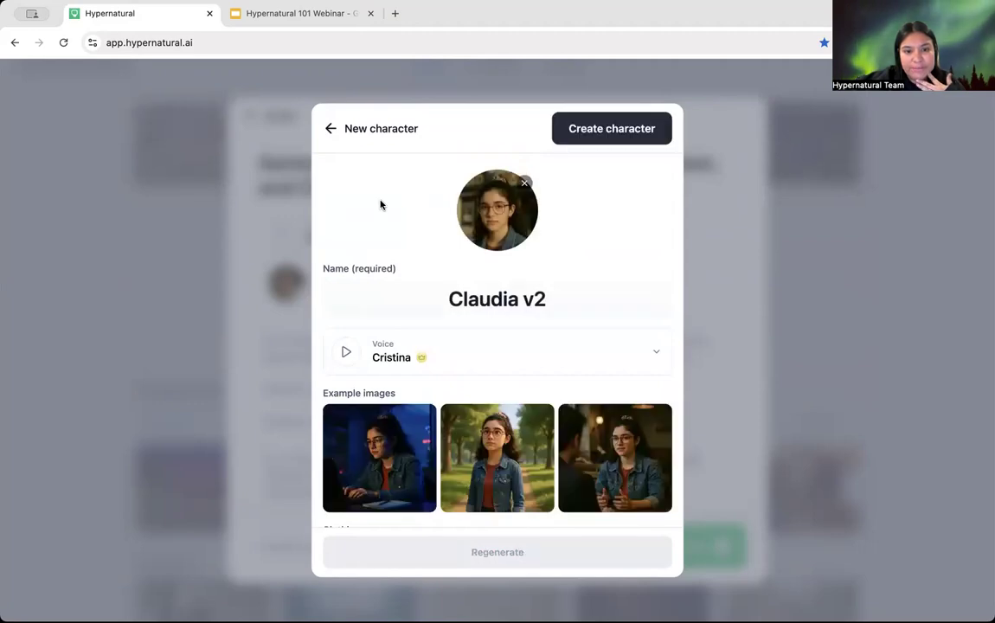
scroll(406, 325, down, 3)
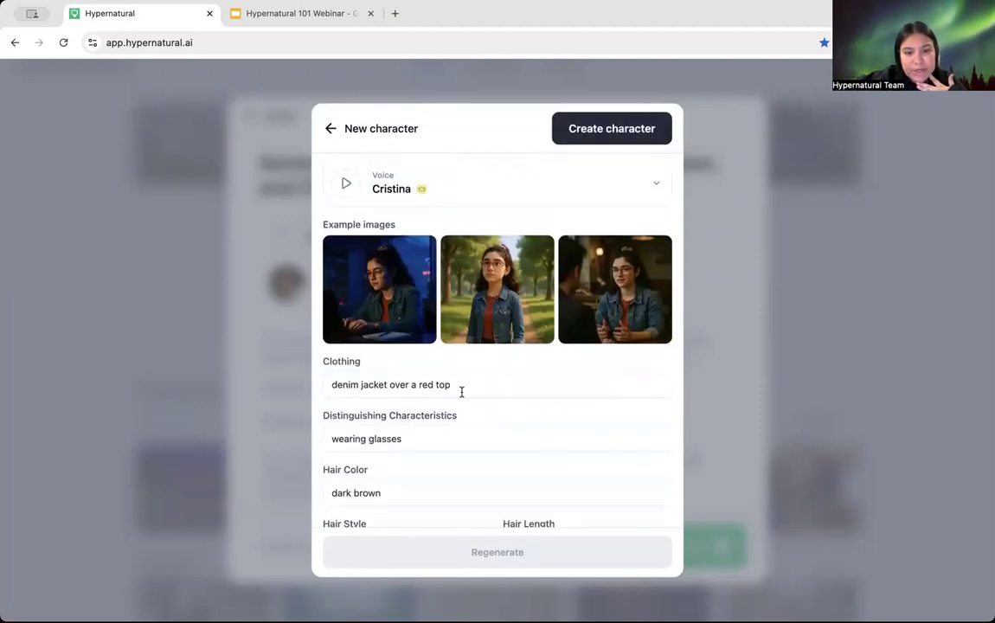
click(423, 443)
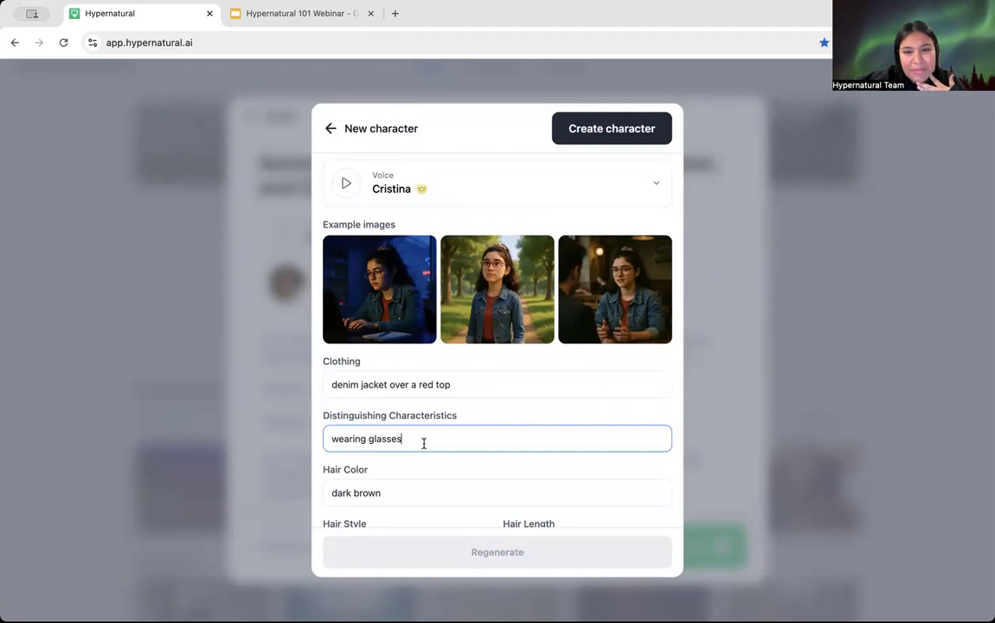
scroll(424, 442, up, 3)
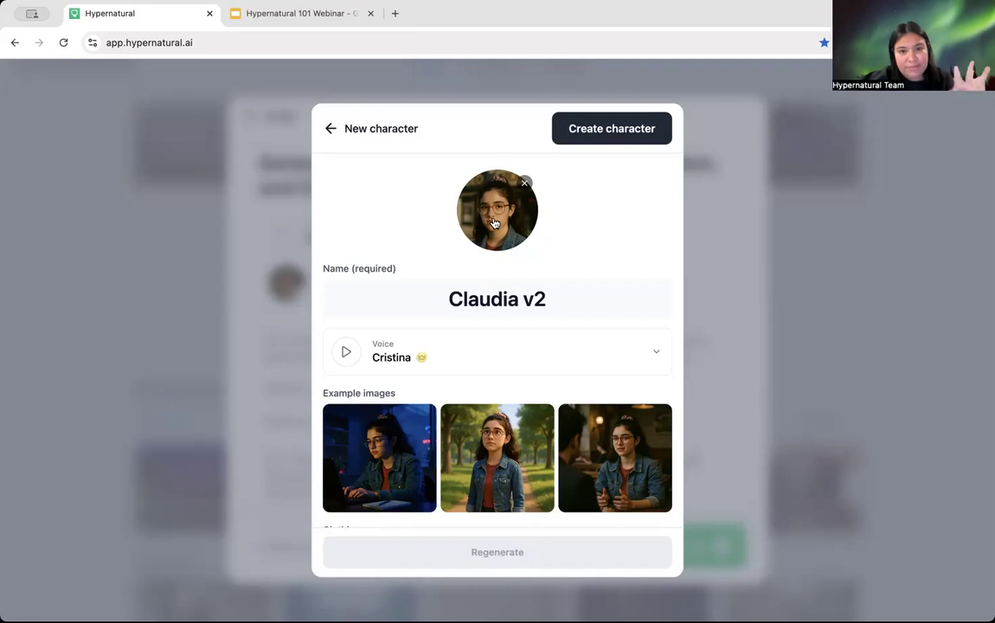
scroll(396, 357, down, 4)
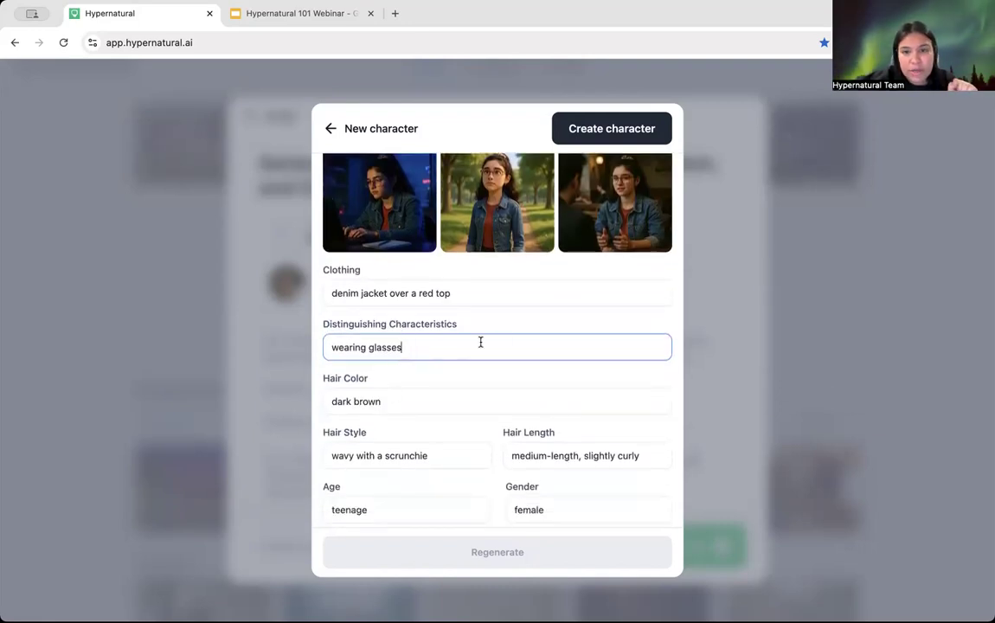
scroll(481, 343, up, 1)
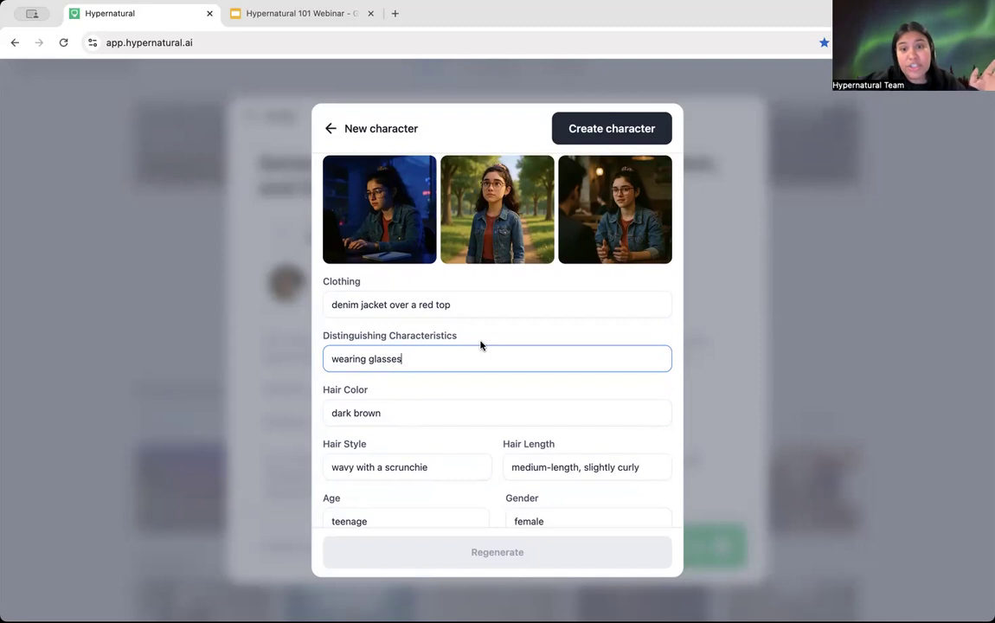
scroll(481, 345, up, 5)
scroll(463, 265, down, 1)
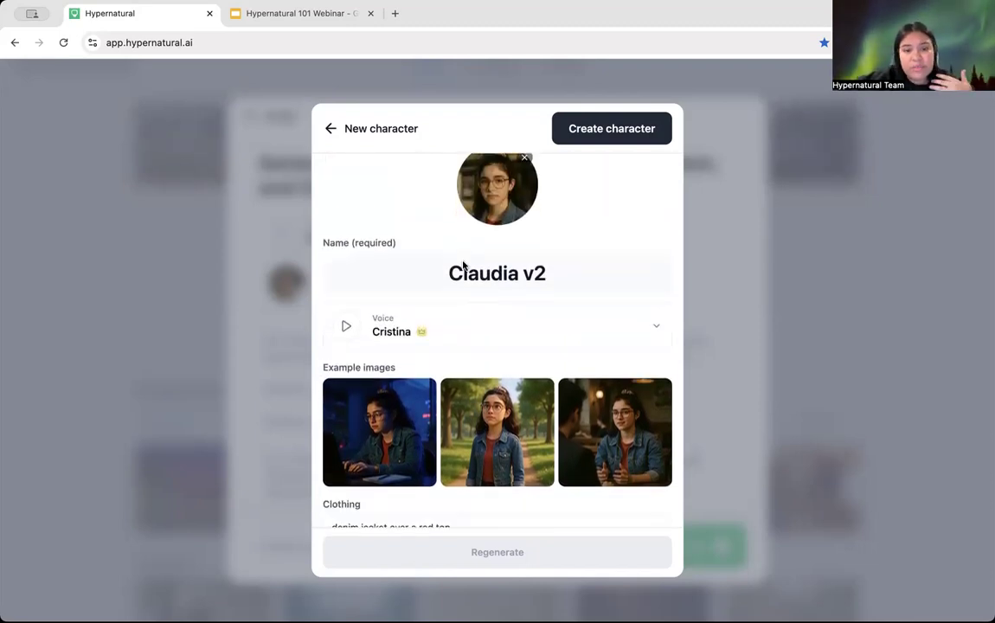
scroll(463, 266, down, 5)
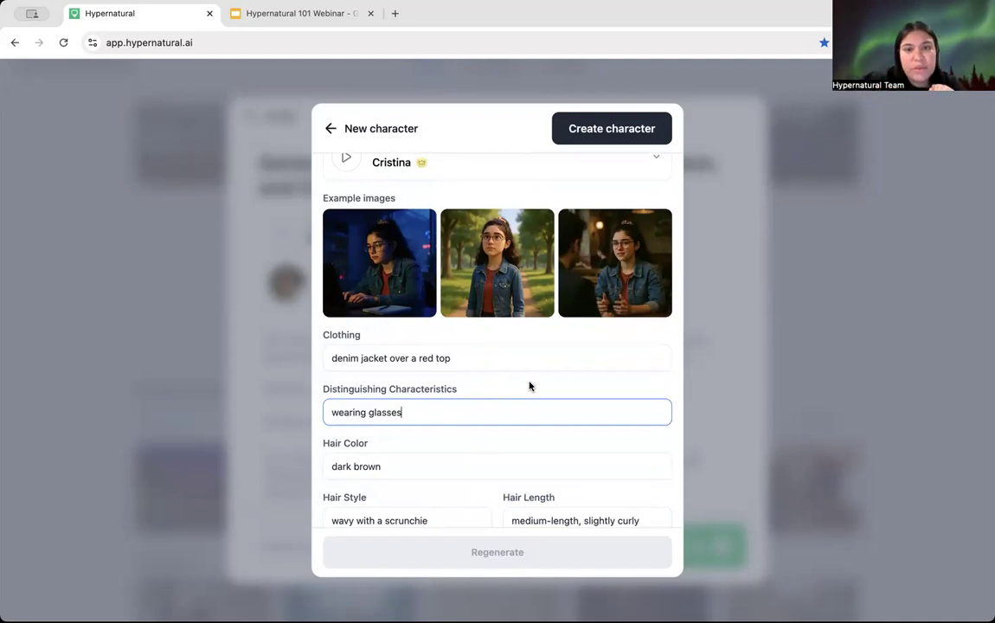
scroll(529, 387, up, 5)
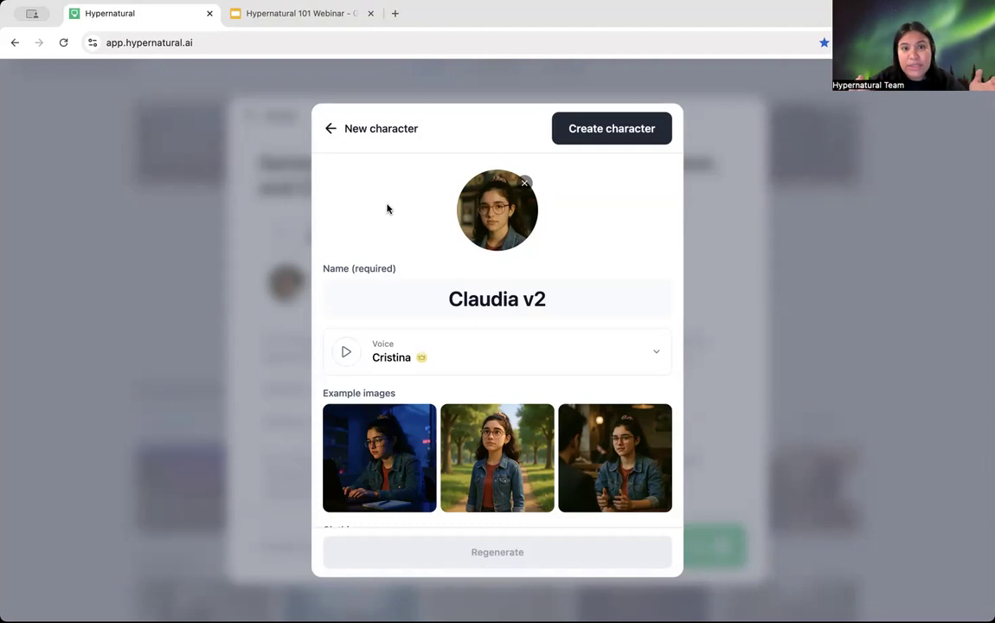
Step: Back on the script, browse preset characters like Hopper, Jim and Jumbo for Michelle's role
click(331, 131)
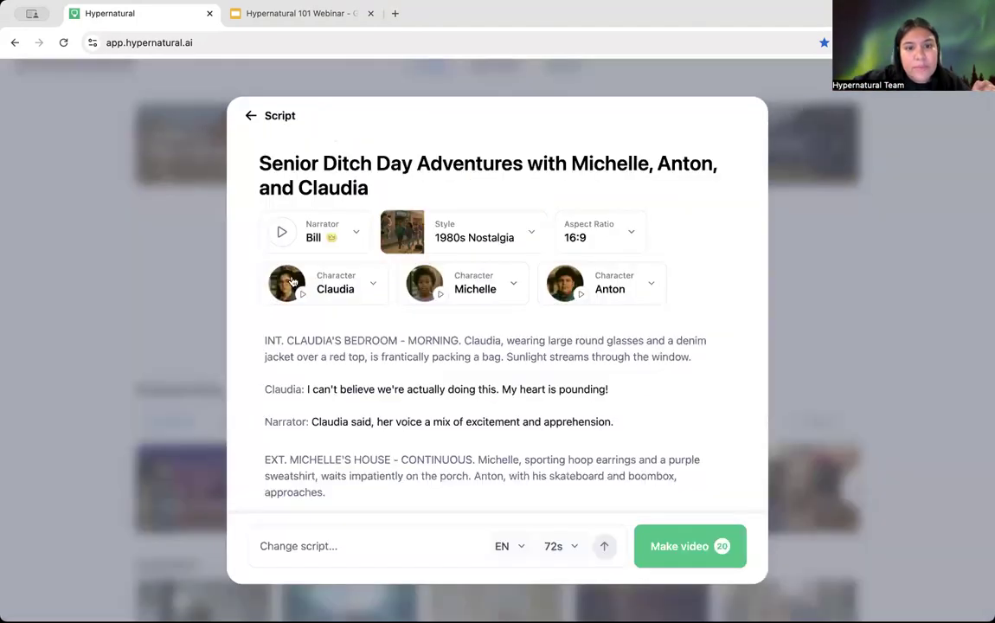
click(489, 289)
scroll(505, 432, down, 4)
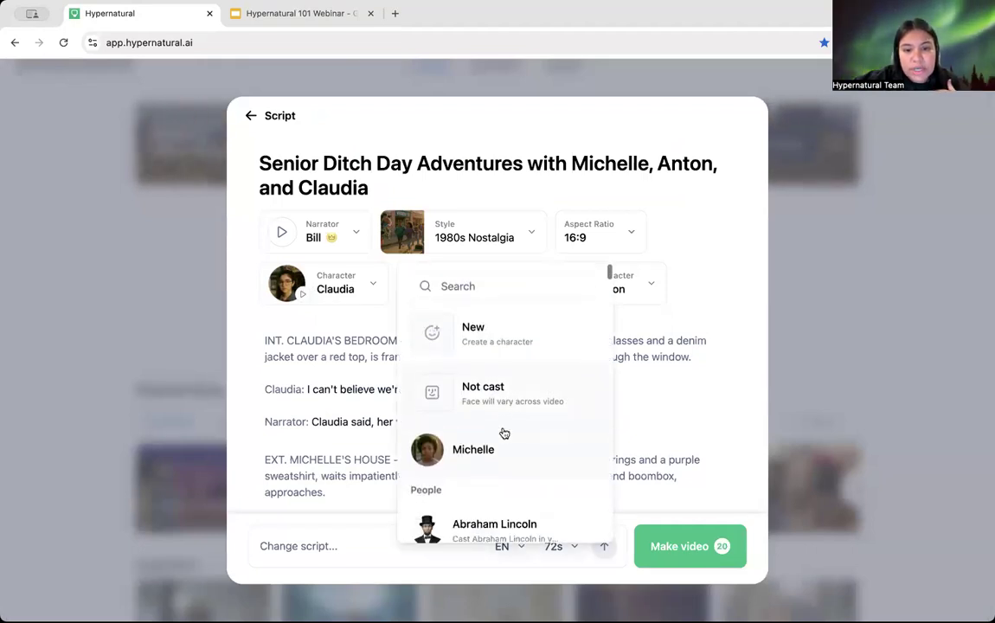
scroll(504, 433, down, 2)
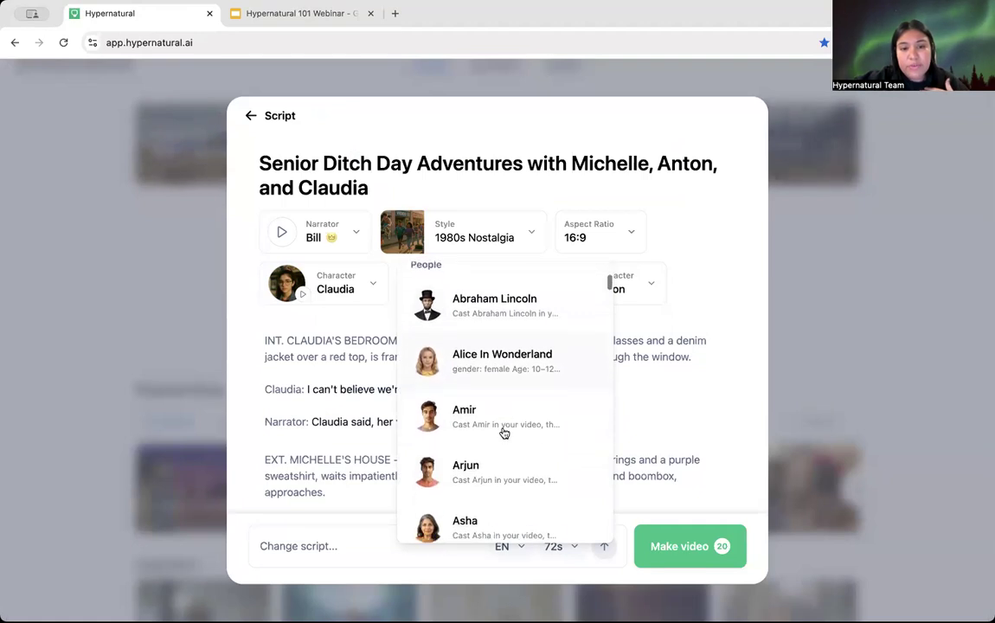
scroll(504, 433, down, 2)
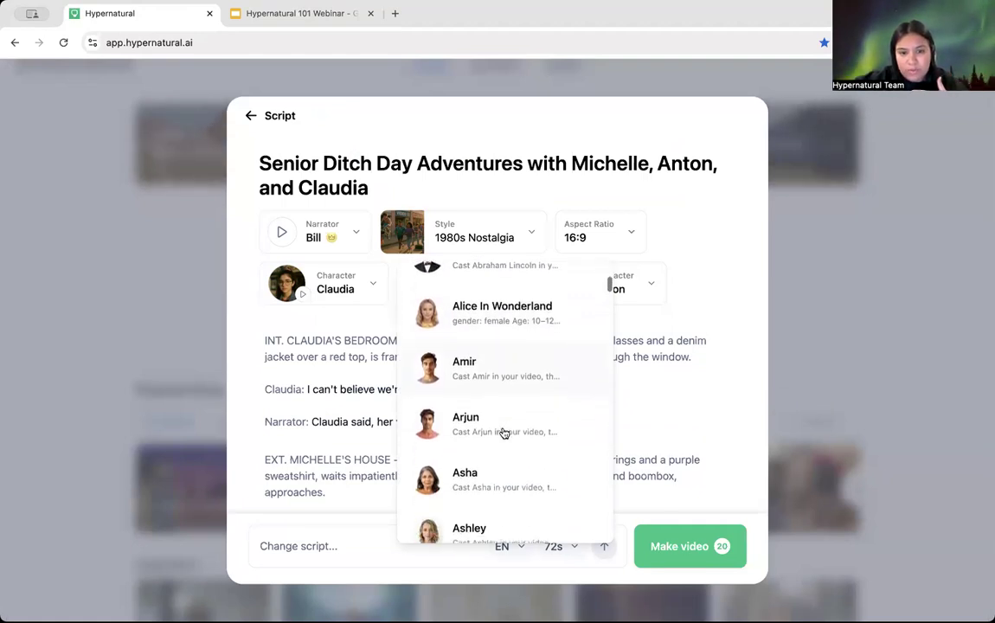
scroll(504, 432, up, 1)
scroll(504, 432, down, 3)
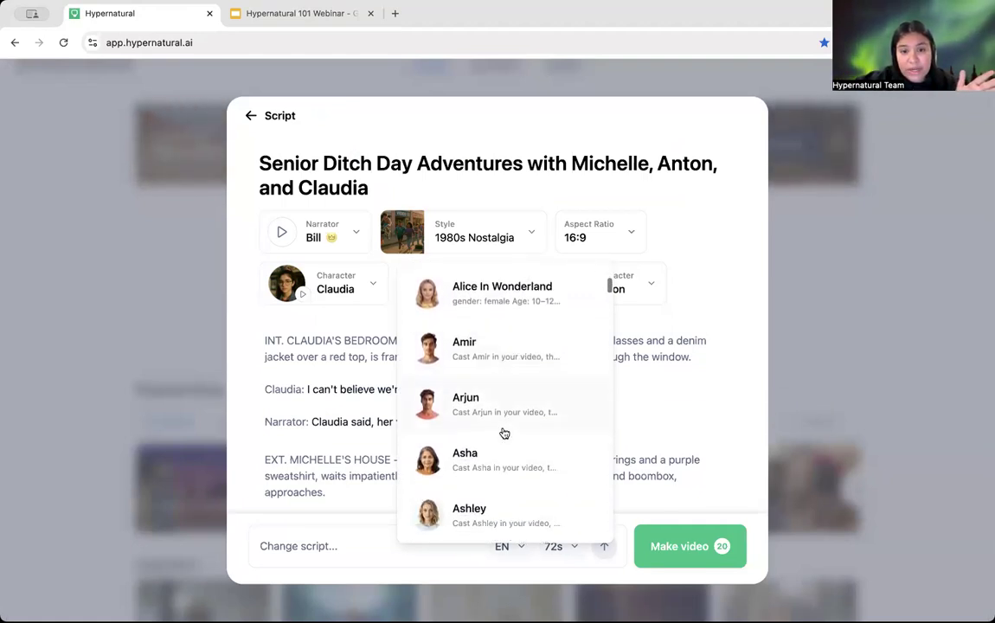
scroll(504, 433, down, 4)
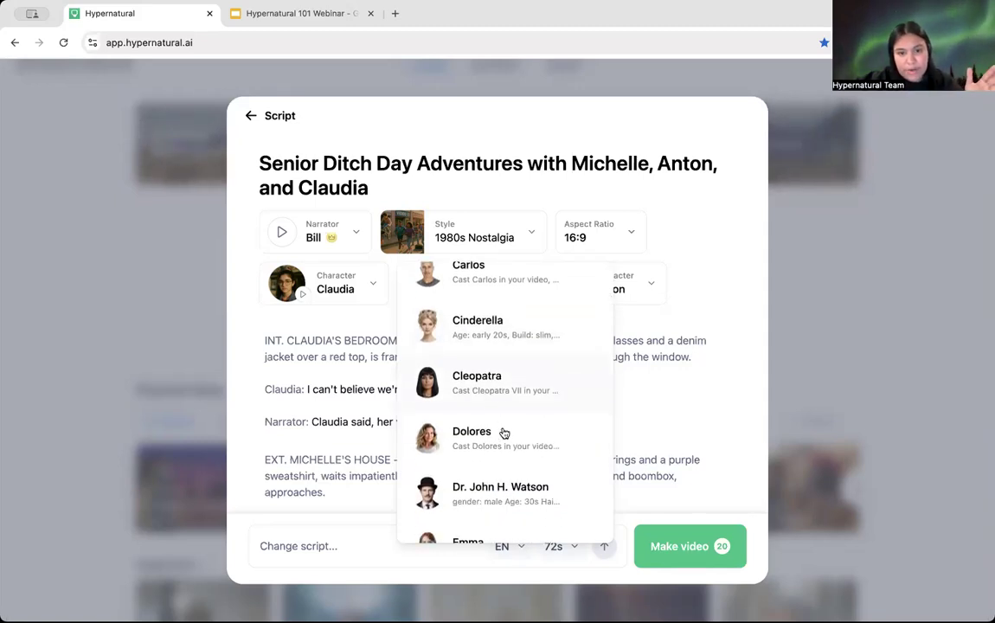
scroll(504, 433, down, 1)
scroll(505, 433, down, 7)
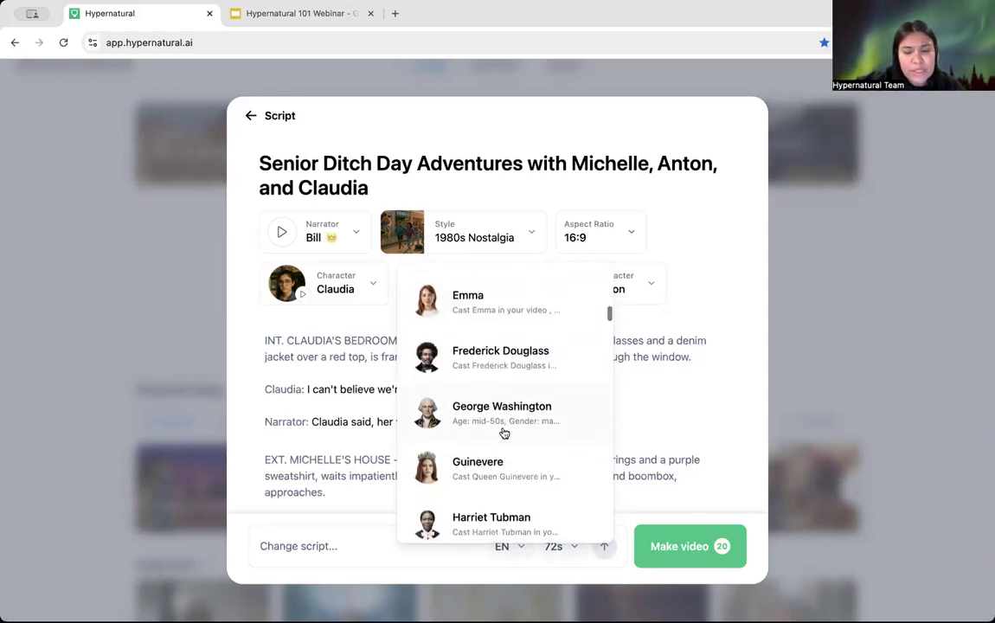
scroll(504, 433, down, 5)
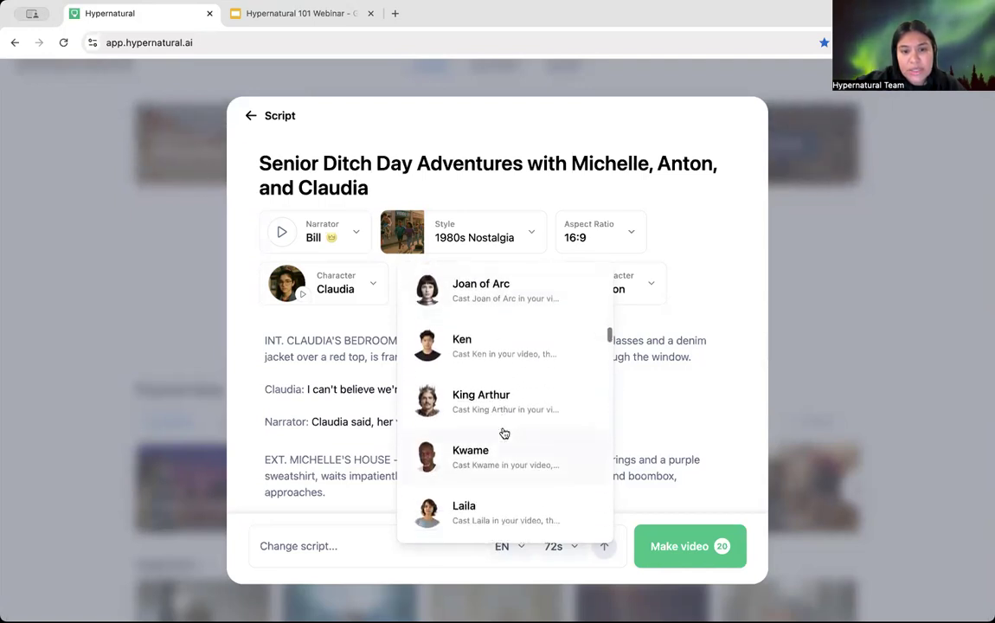
scroll(504, 433, up, 10)
scroll(505, 433, up, 1)
scroll(505, 433, down, 12)
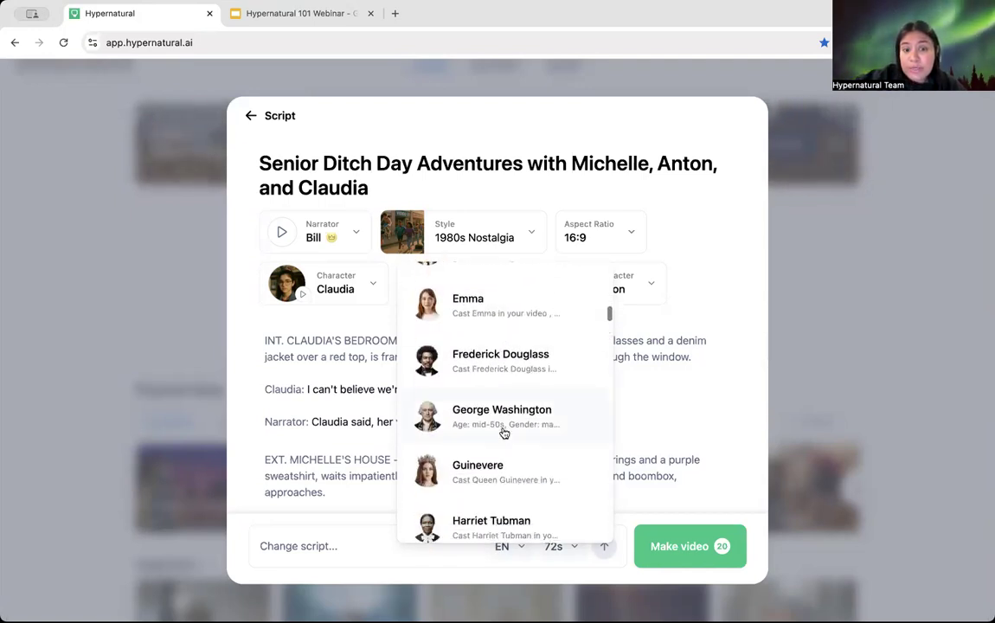
scroll(505, 433, down, 15)
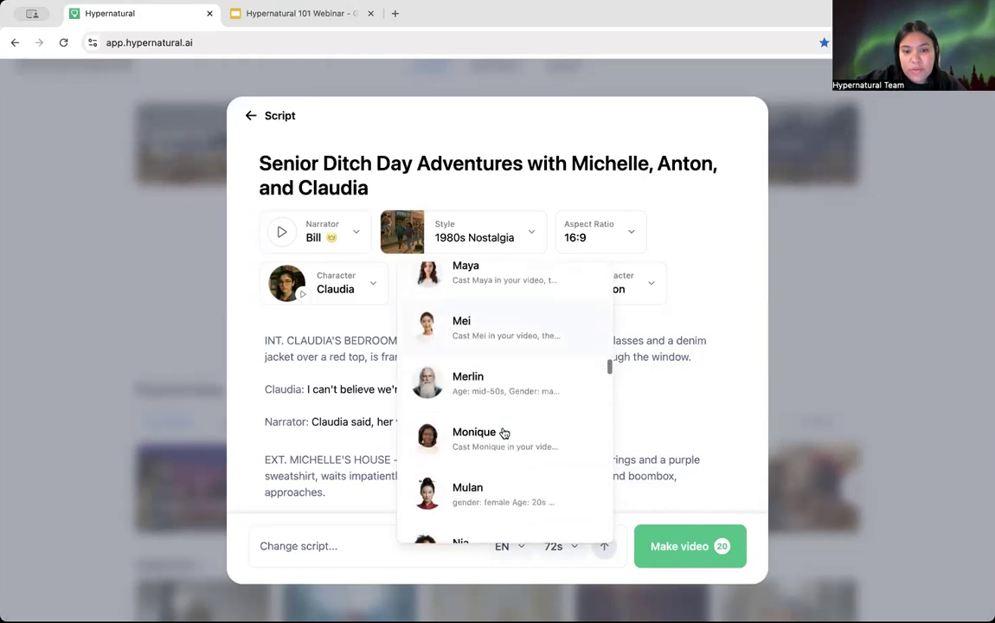
scroll(504, 433, down, 15)
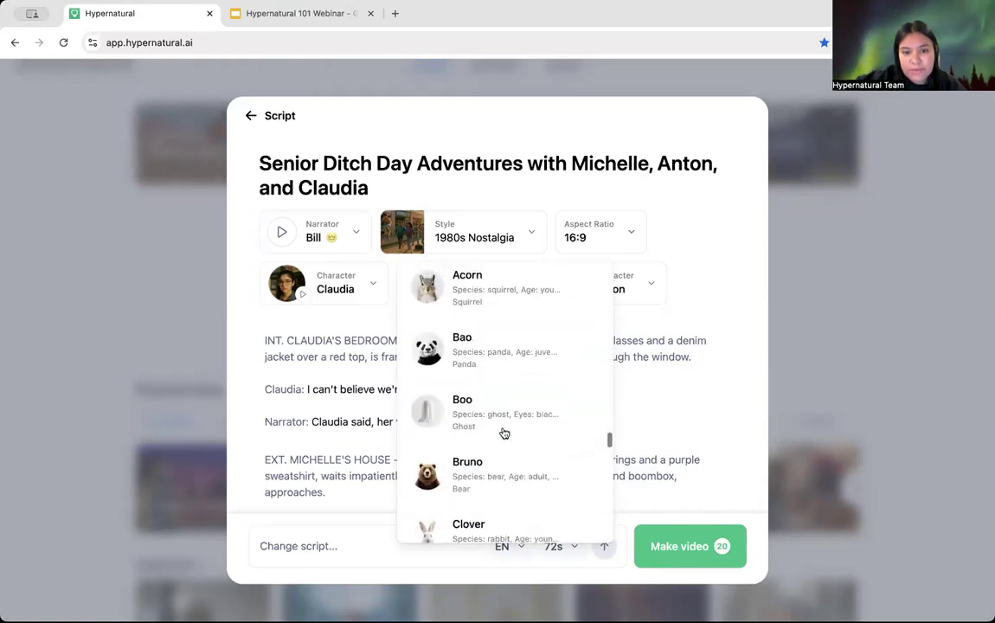
scroll(504, 433, up, 2)
scroll(505, 432, down, 1)
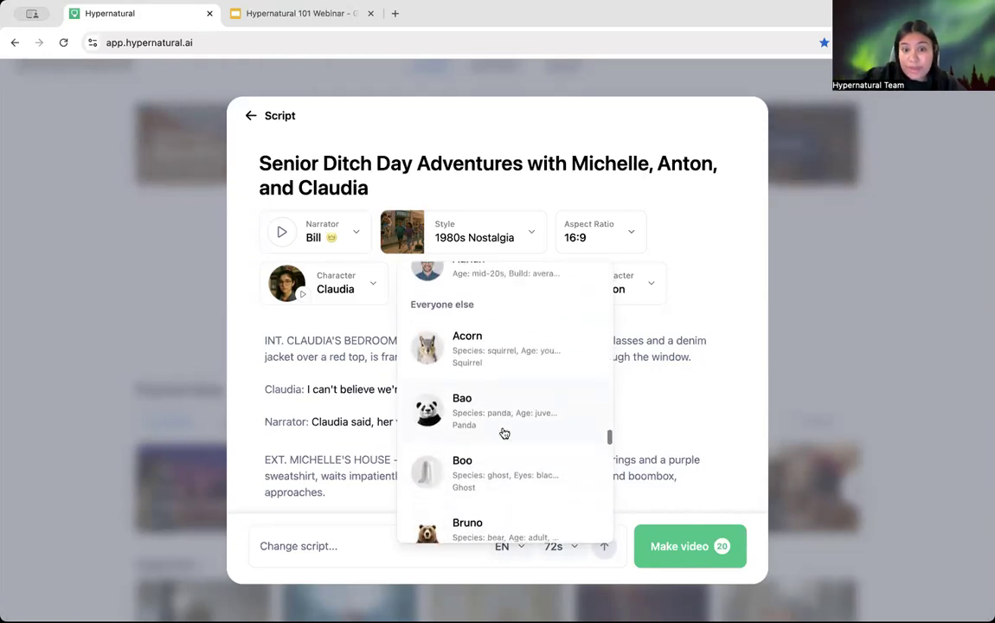
scroll(504, 433, down, 1)
scroll(505, 432, down, 2)
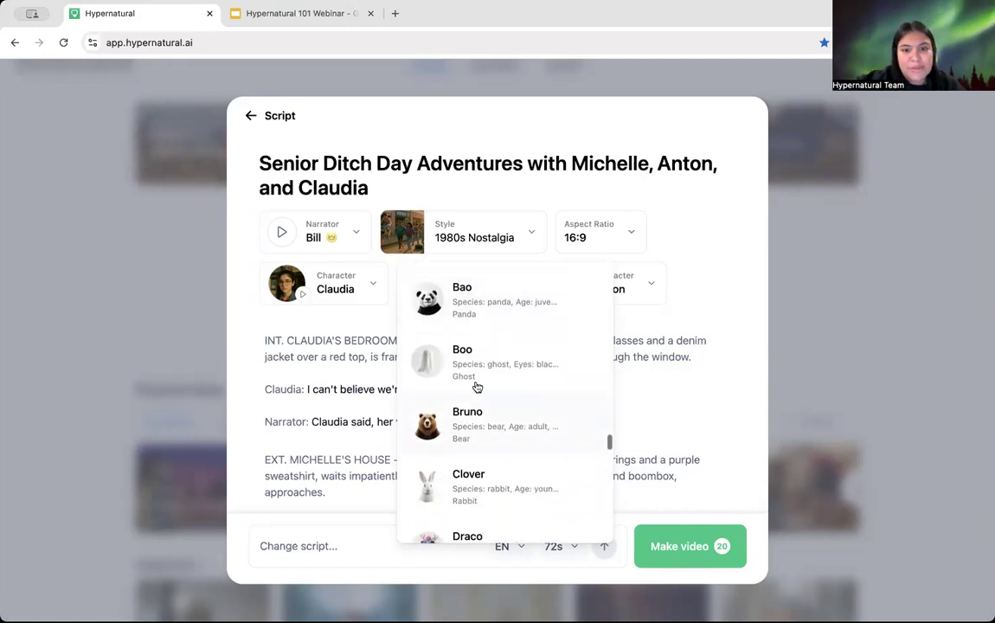
scroll(488, 454, down, 7)
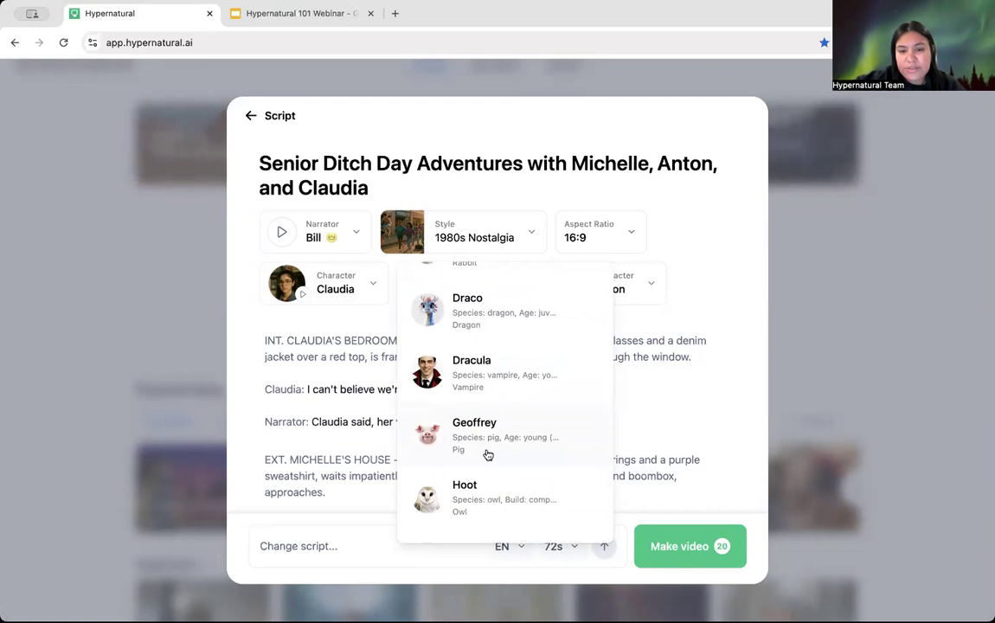
scroll(488, 454, down, 4)
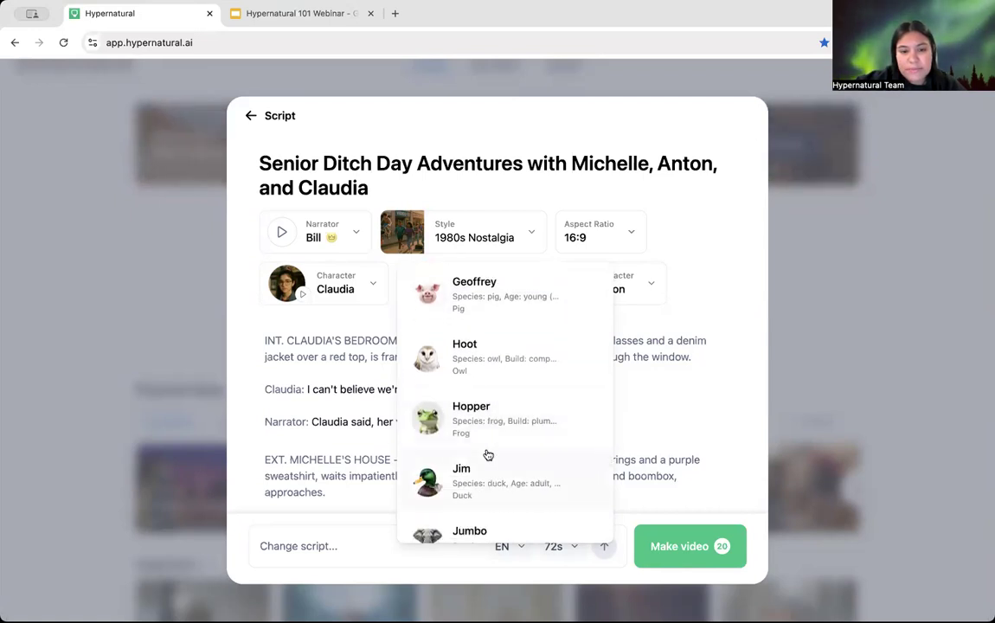
scroll(488, 454, down, 4)
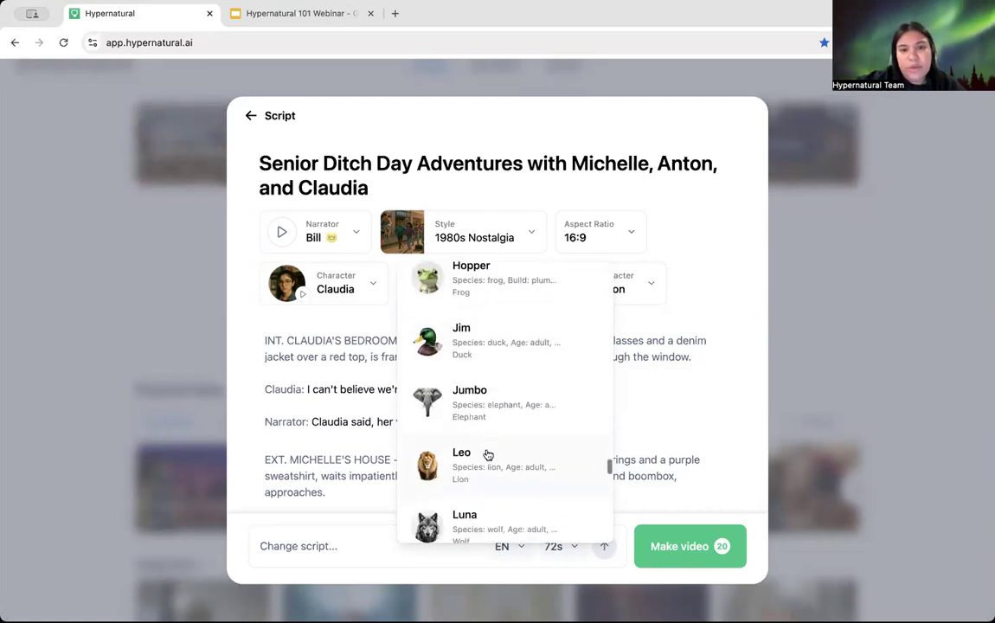
scroll(477, 329, up, 2)
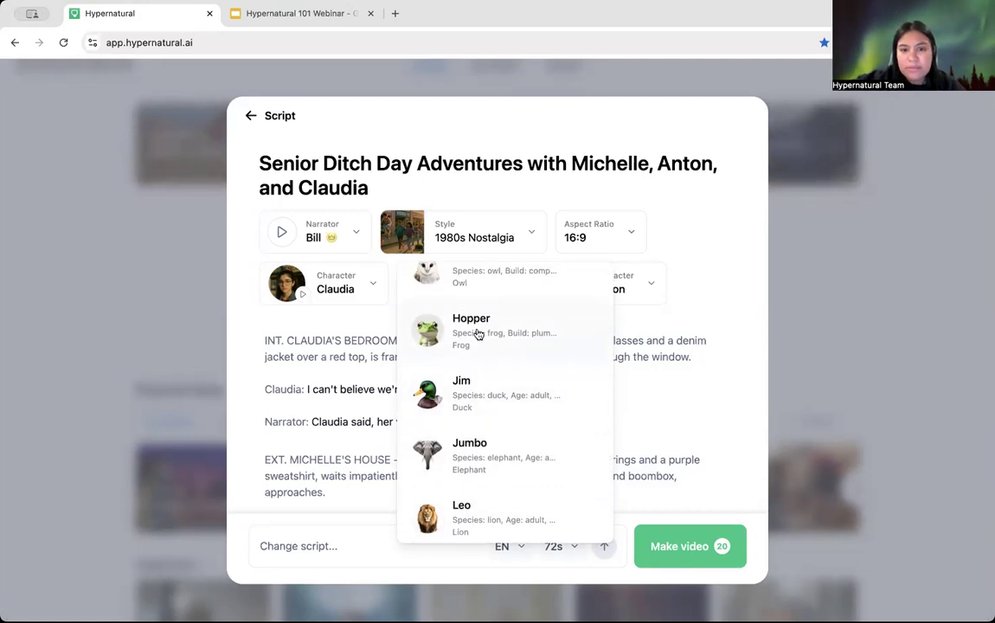
Step: Close the character choices with Michelle still cast, and look over the ditch day script
click(673, 339)
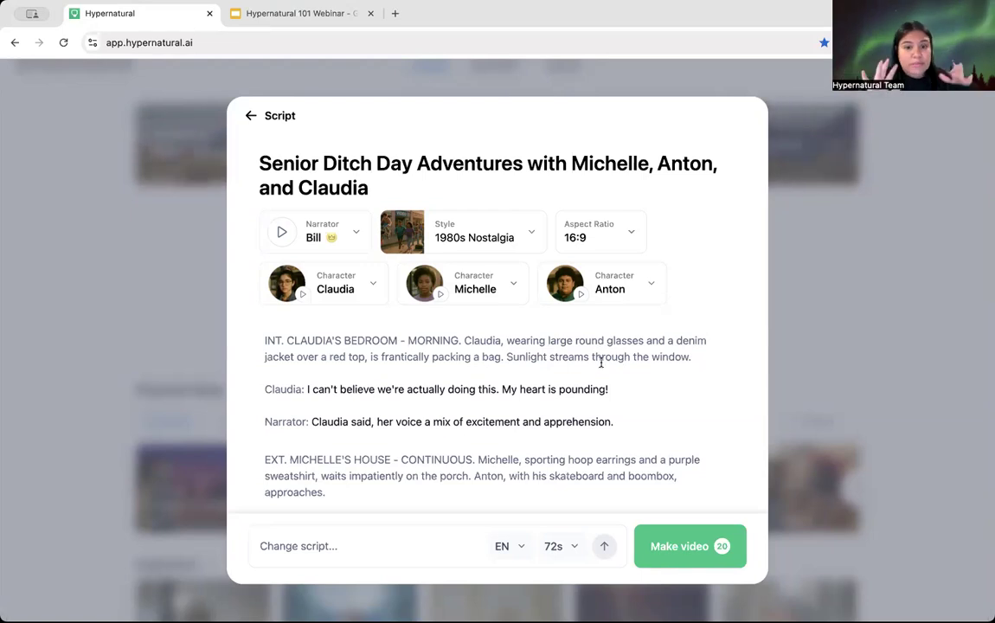
scroll(546, 421, down, 10)
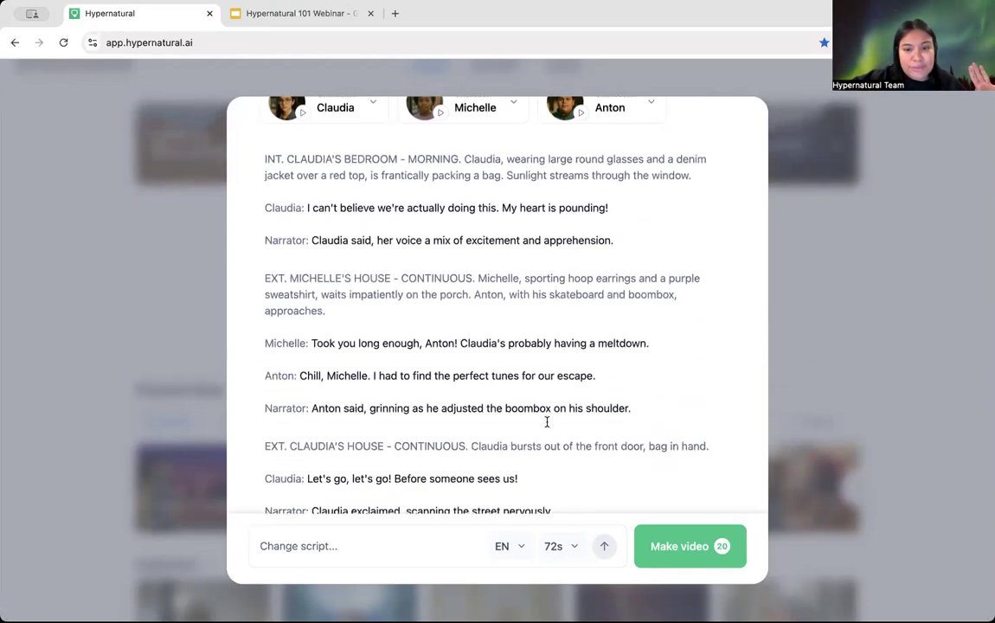
scroll(546, 422, up, 3)
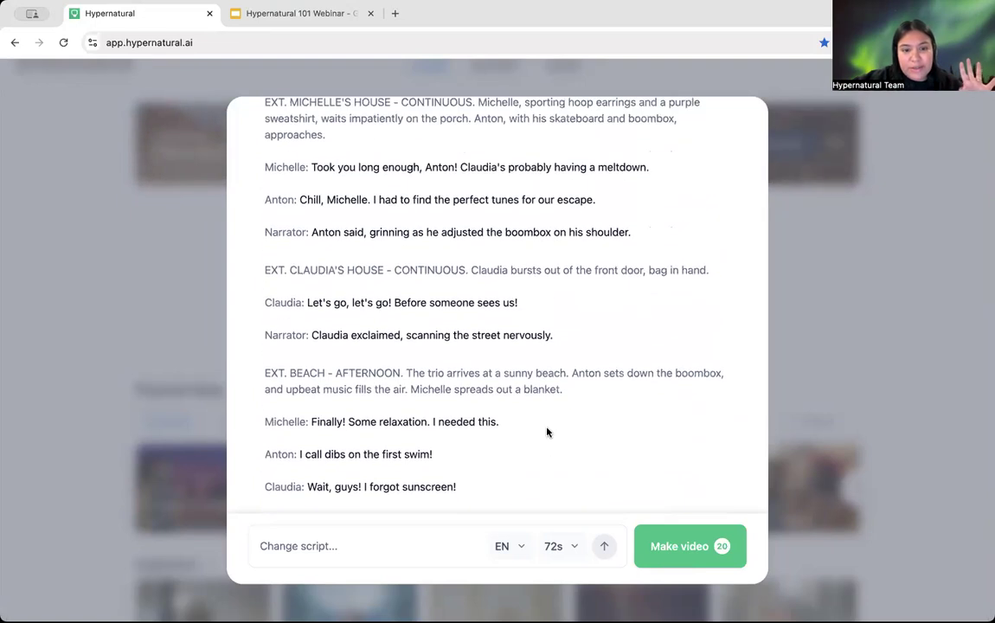
scroll(547, 432, up, 9)
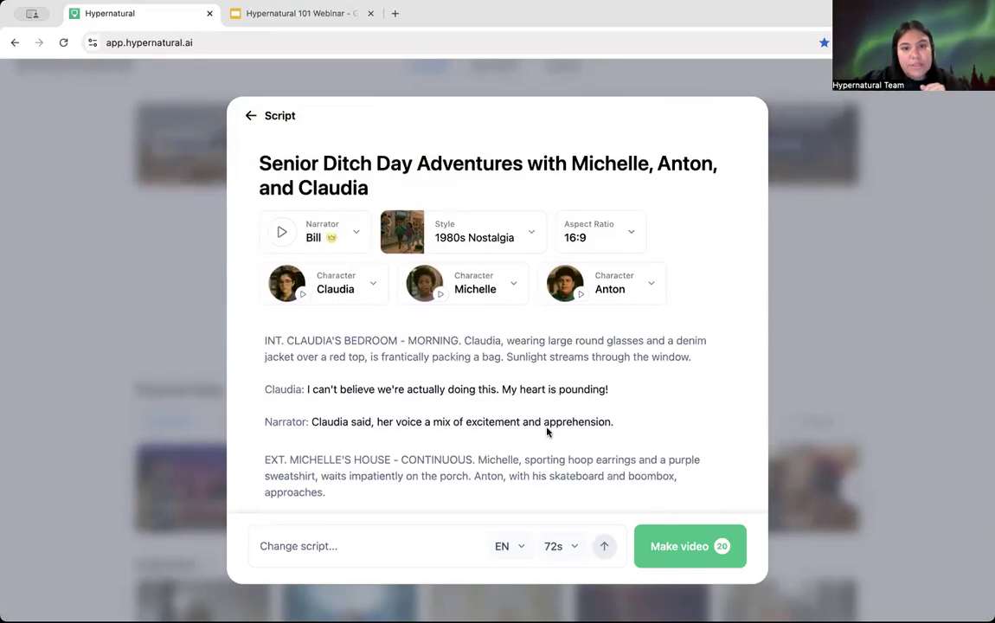
Step: Make the video from the script, then go back to the dashboard while sets build
click(694, 554)
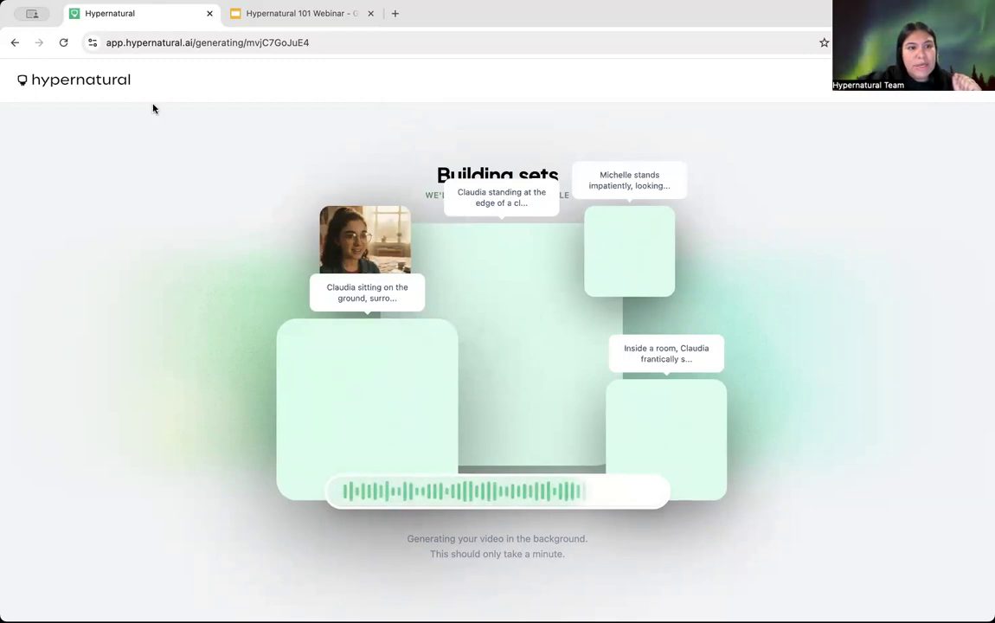
click(73, 82)
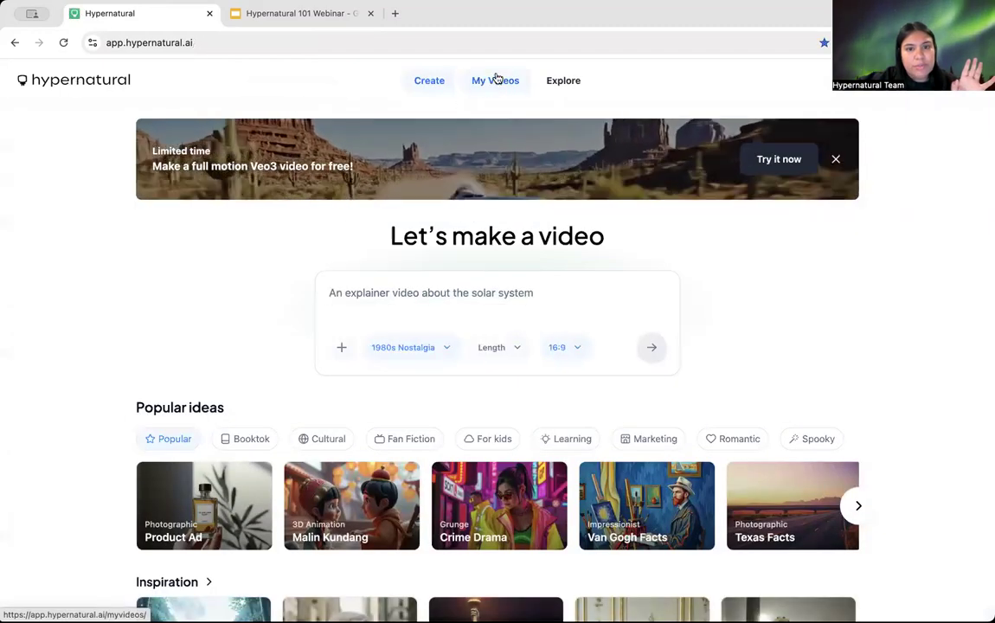
Step: Open the My videos library and scroll through its saved items
click(498, 83)
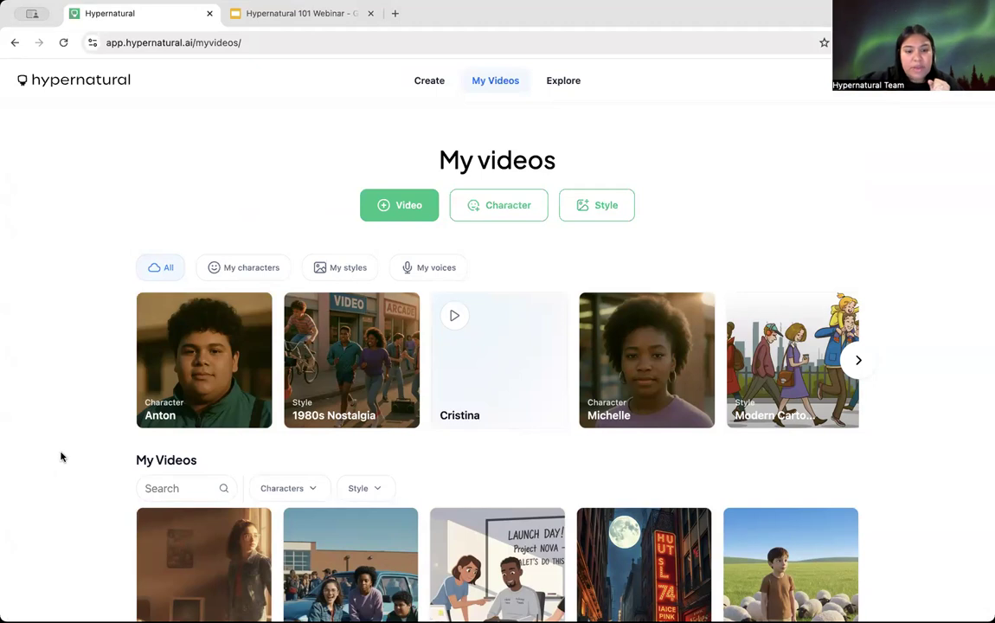
scroll(58, 467, down, 3)
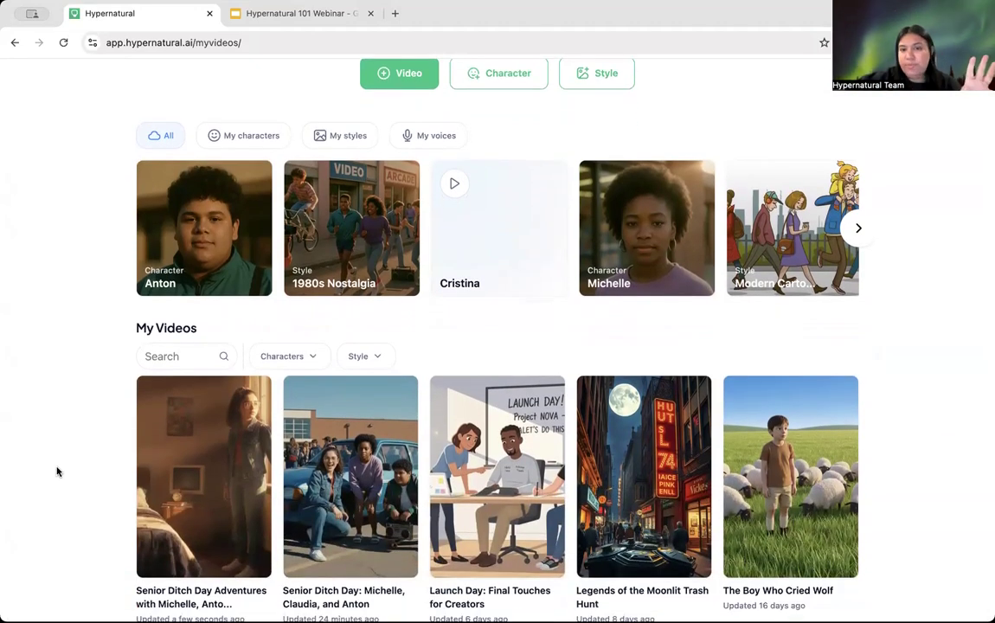
scroll(57, 472, up, 3)
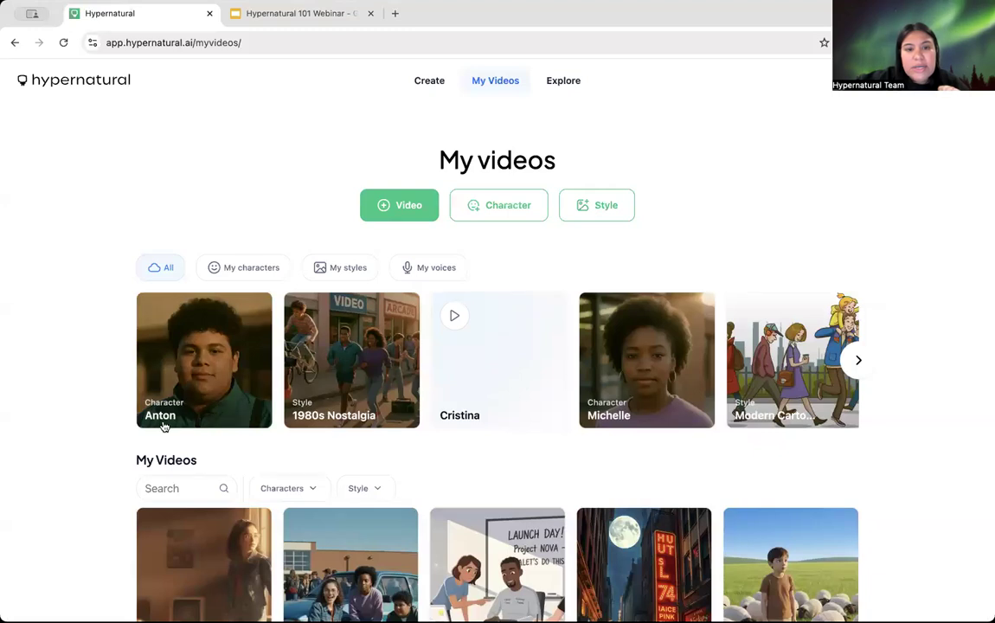
Step: Filter the library by My characters, My styles and My voices, then return to All
click(231, 270)
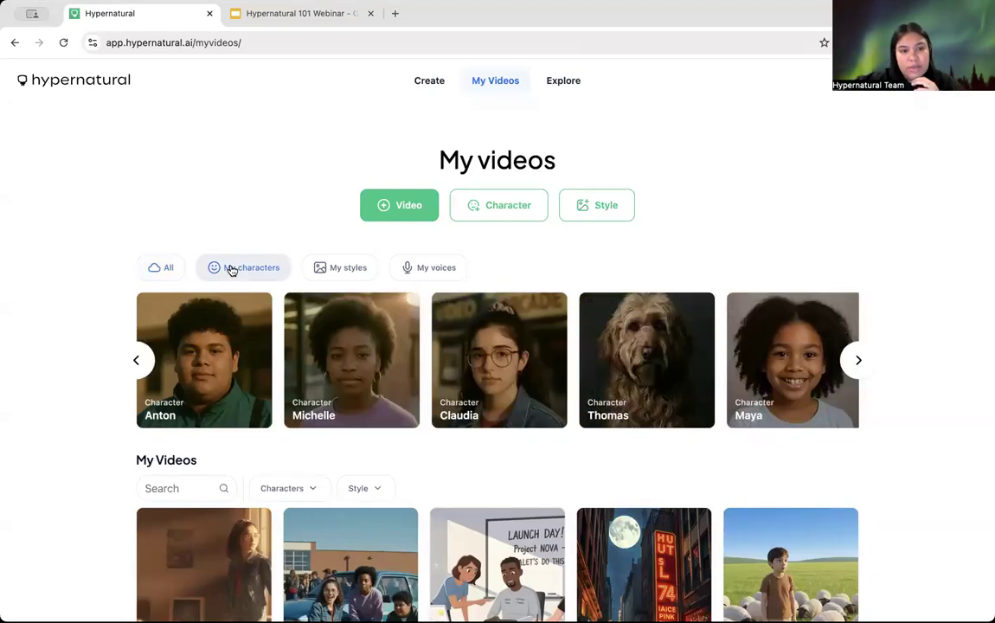
click(346, 271)
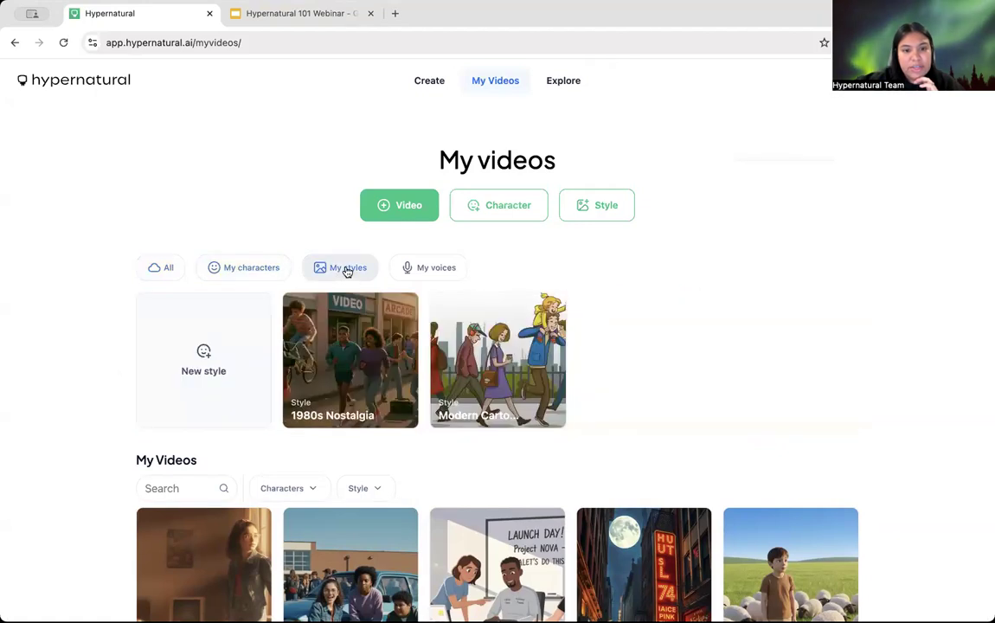
click(449, 266)
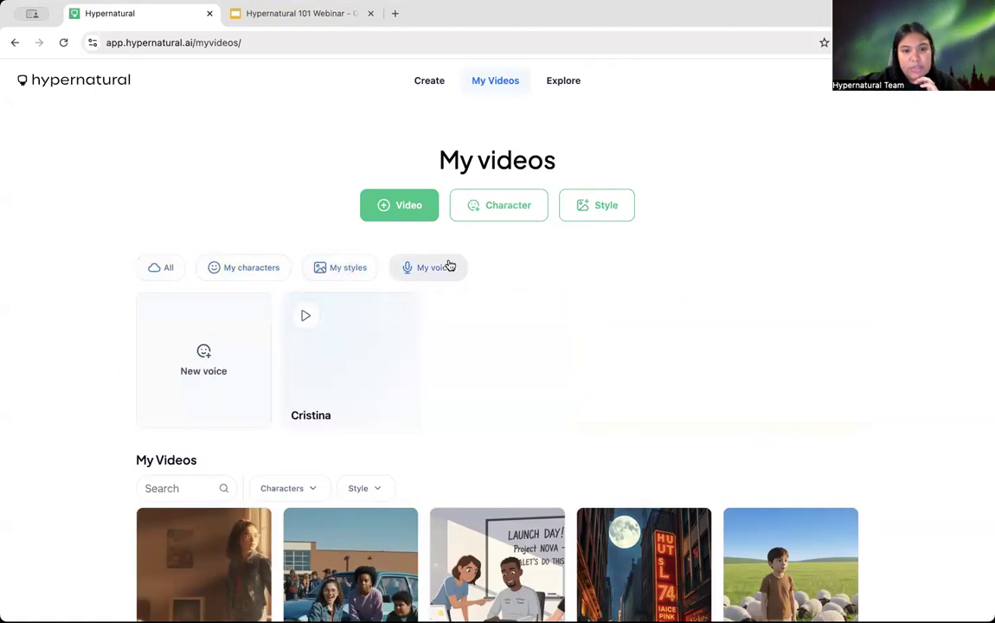
click(166, 270)
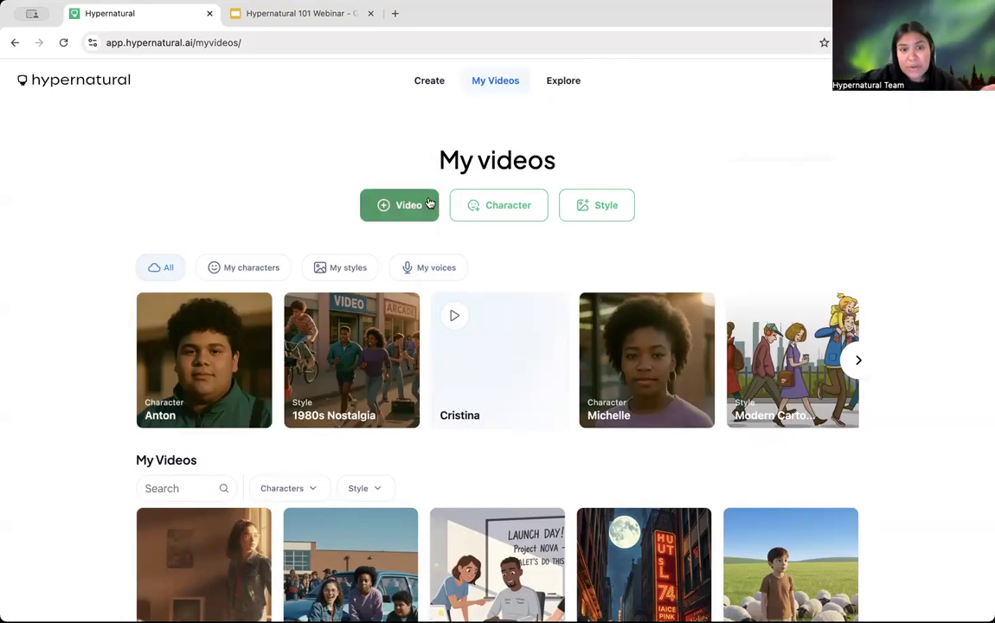
click(493, 210)
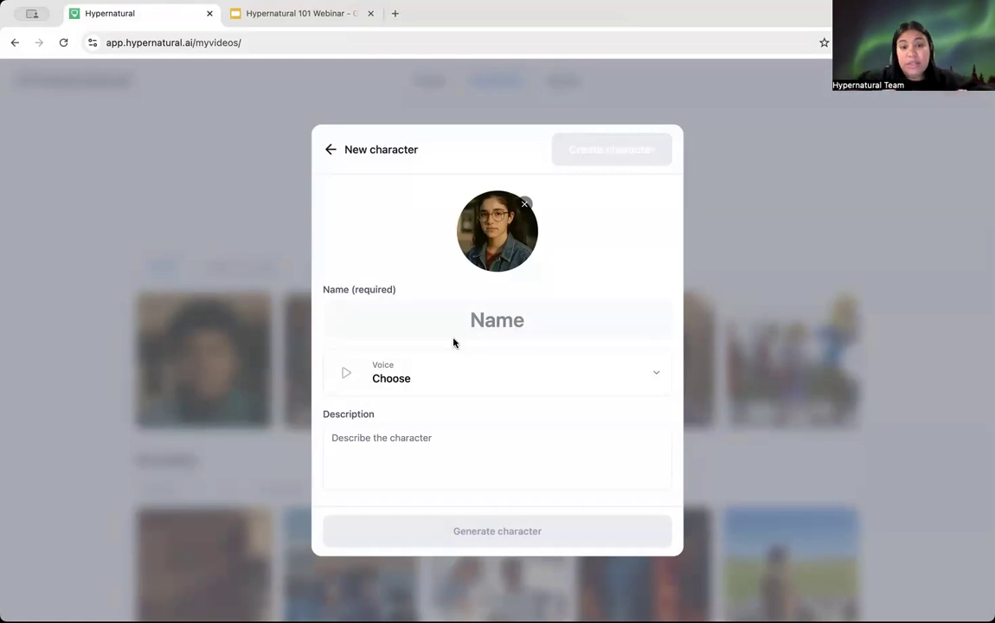
click(333, 149)
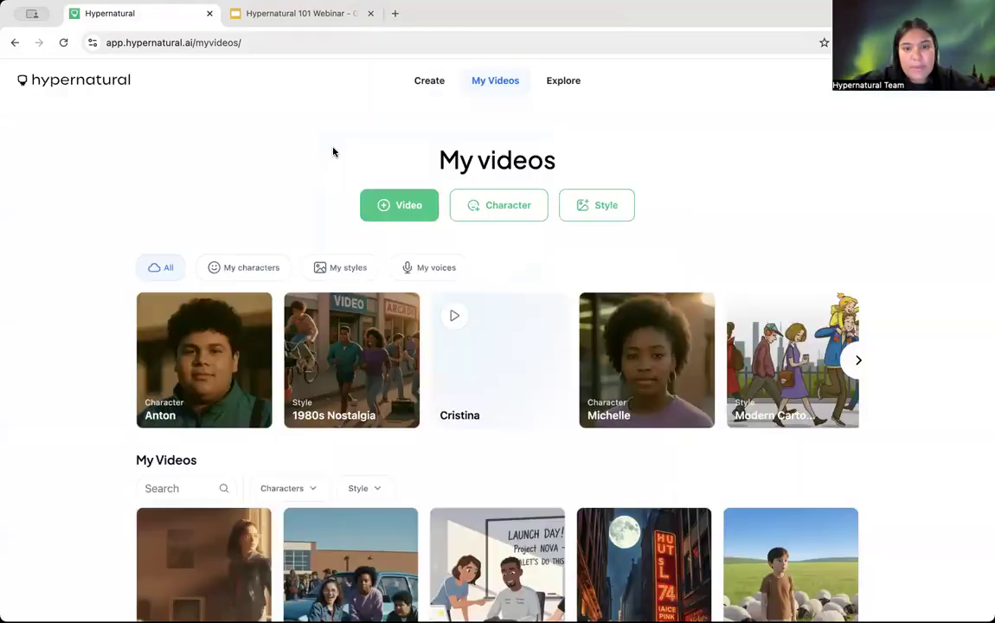
Step: Begin a New style and upload the 80s neon night-street photo as its reference image
click(608, 210)
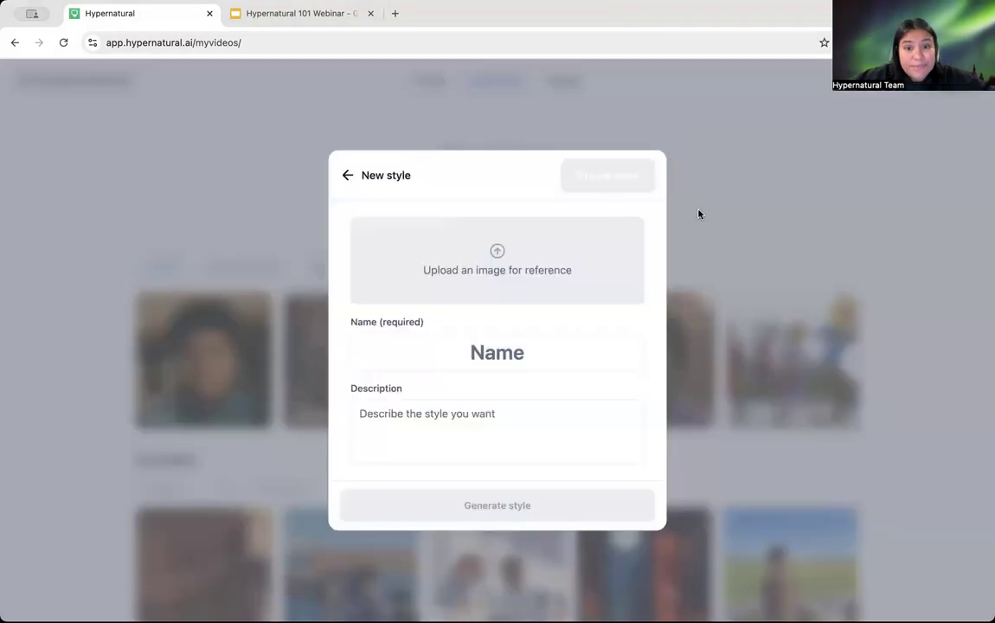
click(495, 271)
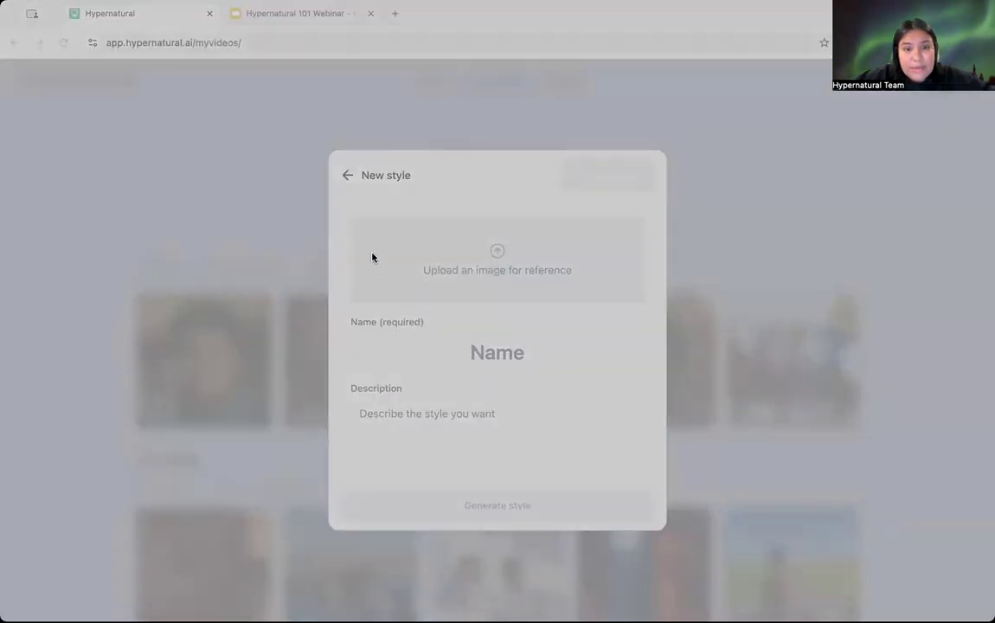
click(726, 466)
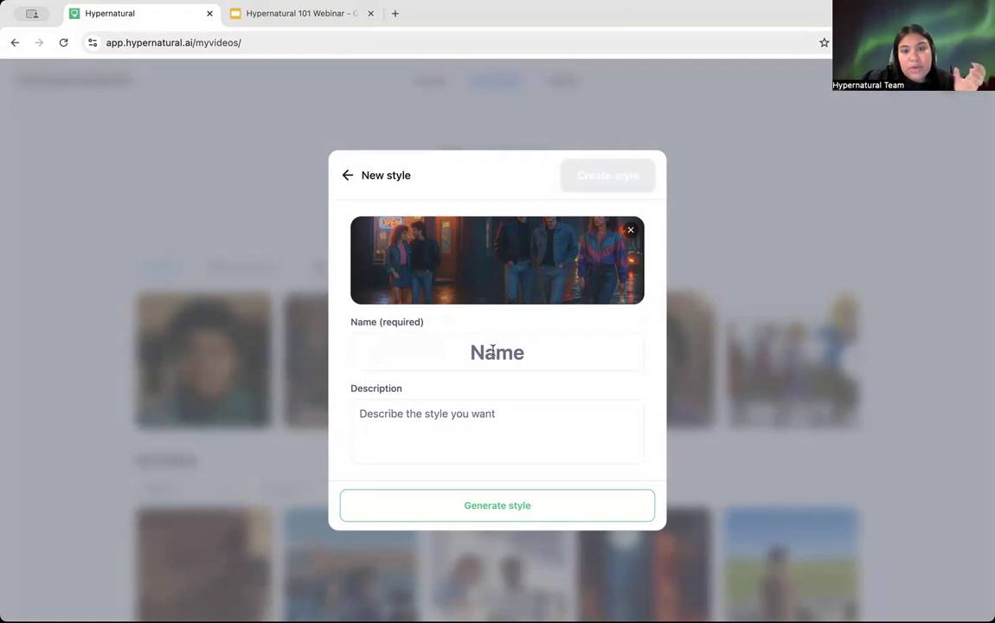
Step: Generate the style from the reference image, review its description, and save it as '80s Neon Aesthetic'
click(493, 351)
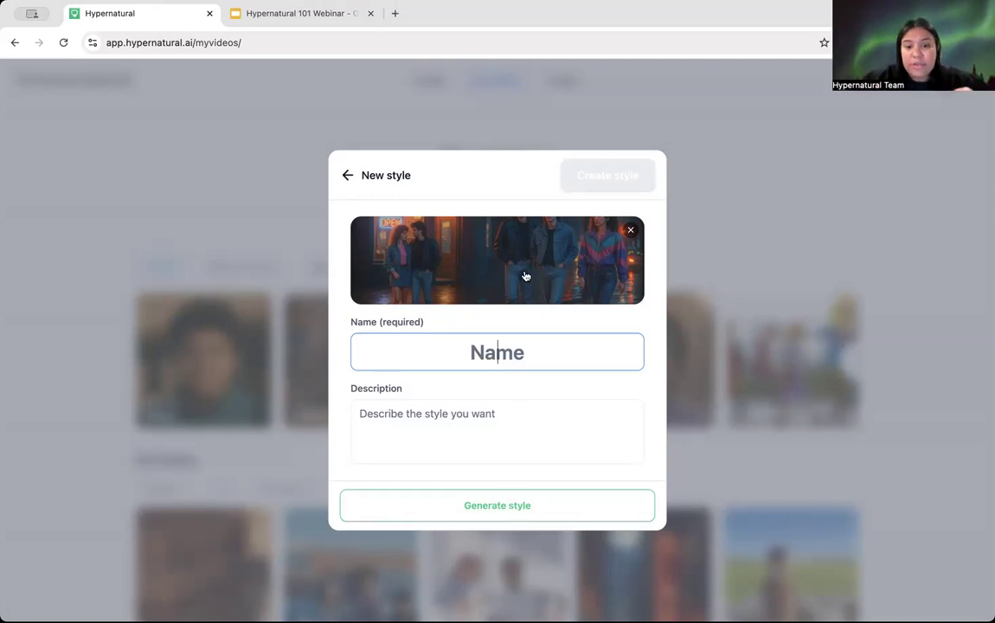
click(498, 511)
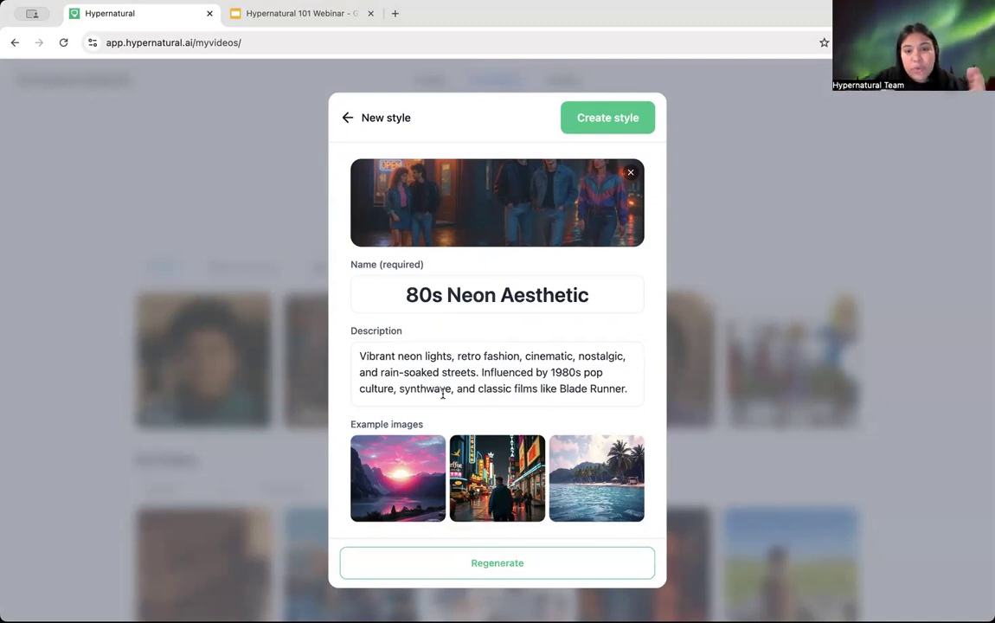
click(633, 385)
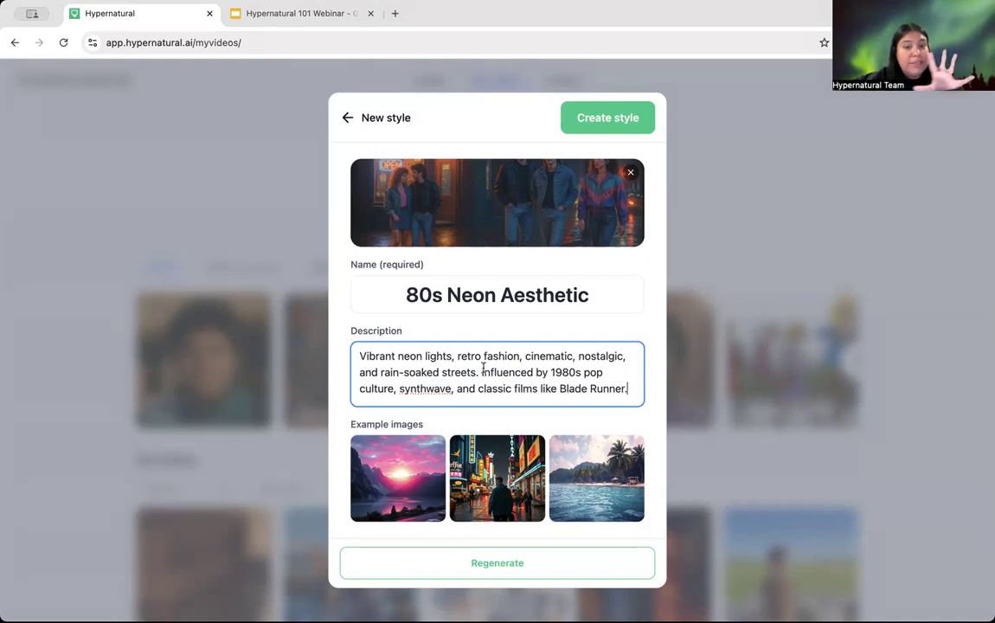
drag(361, 357, 629, 390)
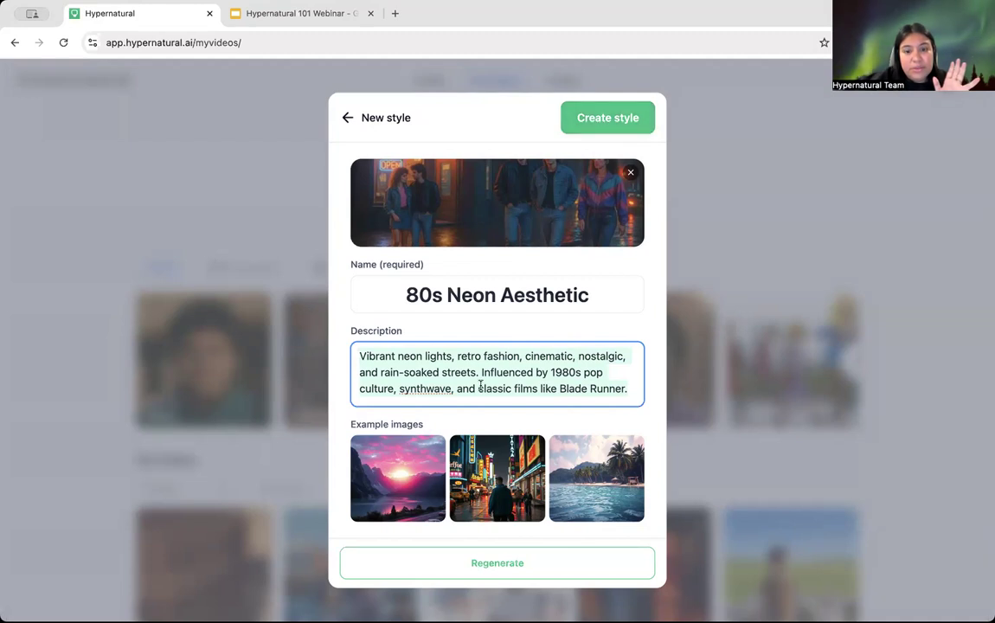
click(595, 119)
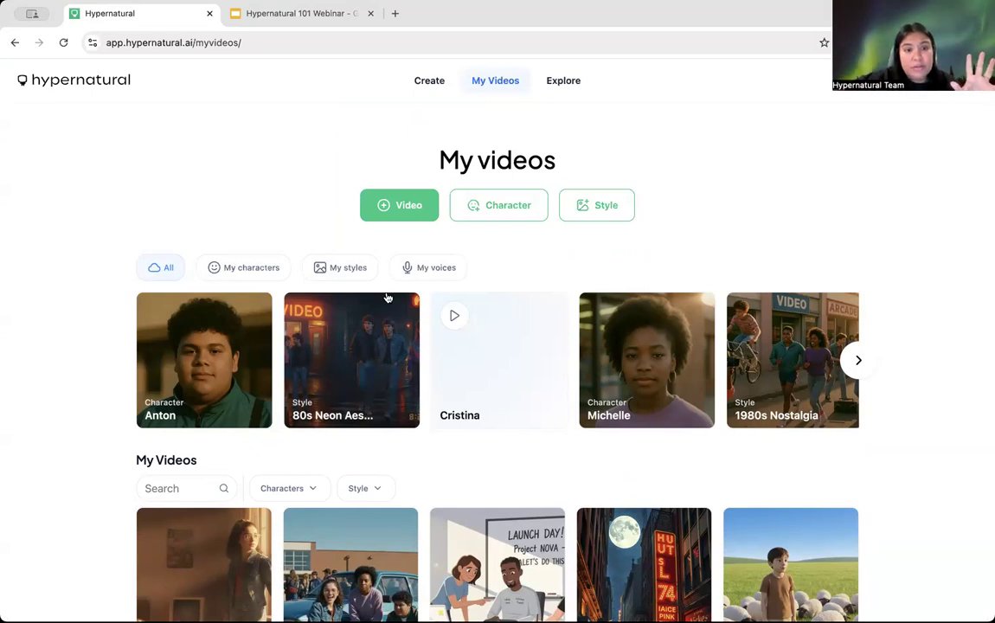
click(446, 269)
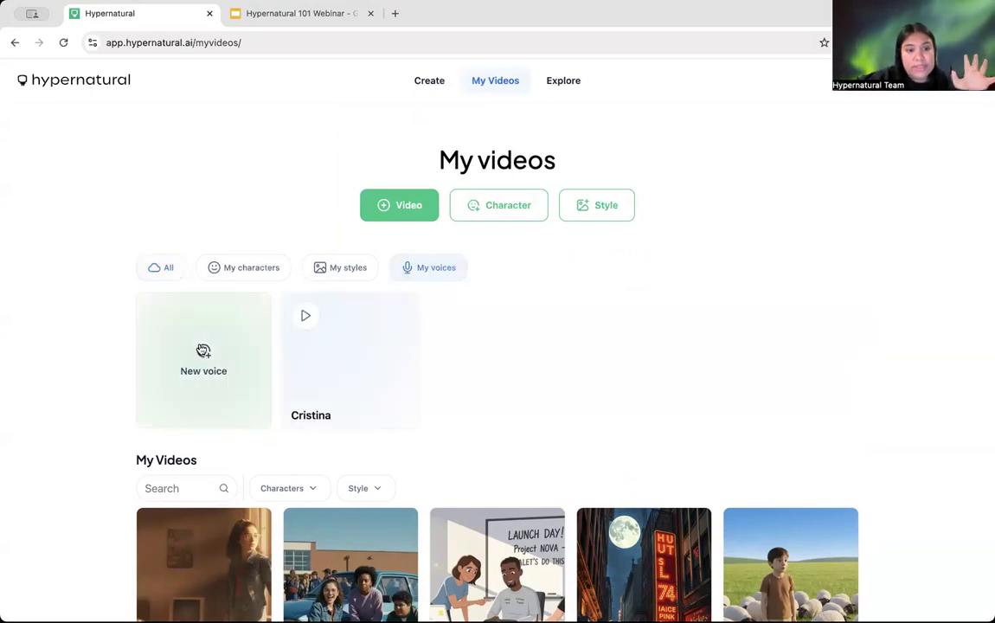
click(204, 355)
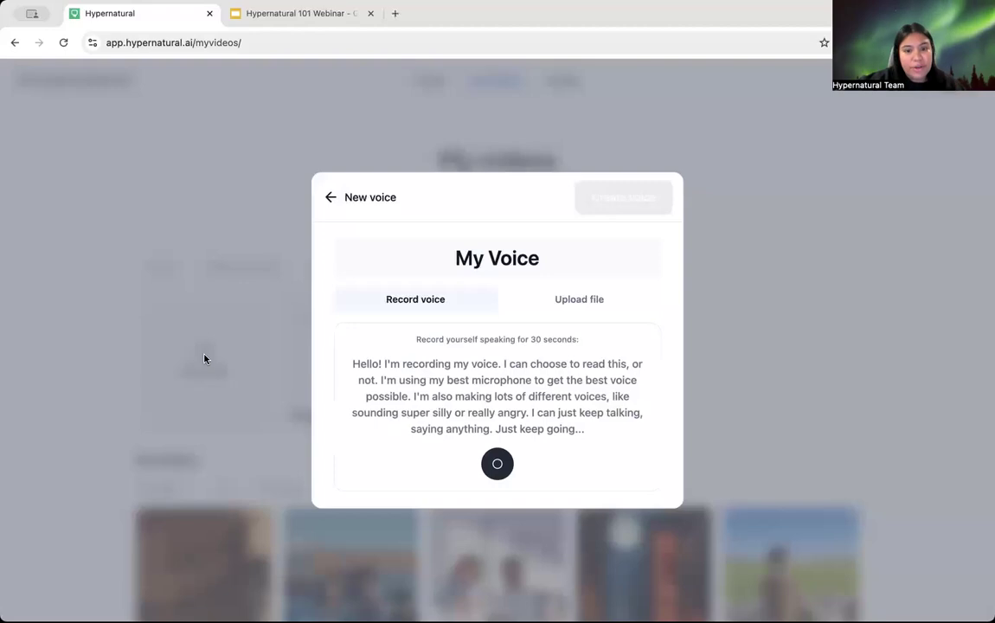
click(498, 465)
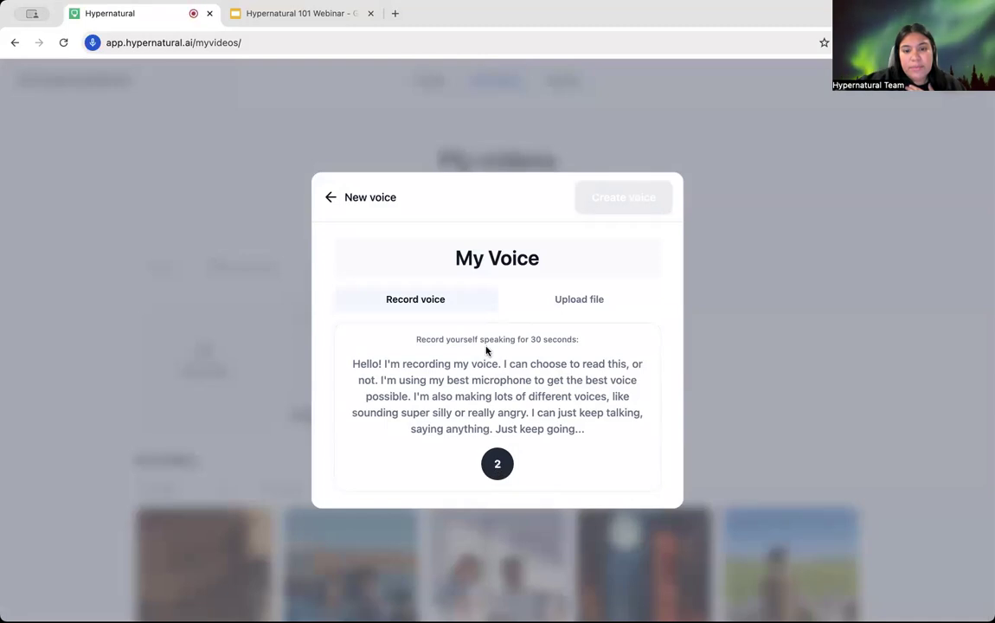
click(330, 200)
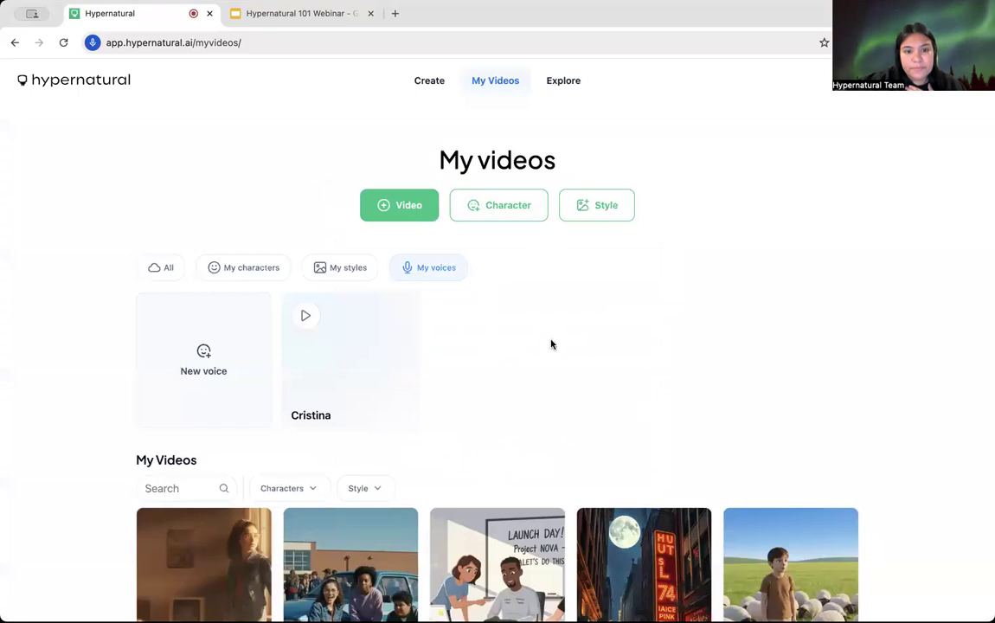
click(160, 272)
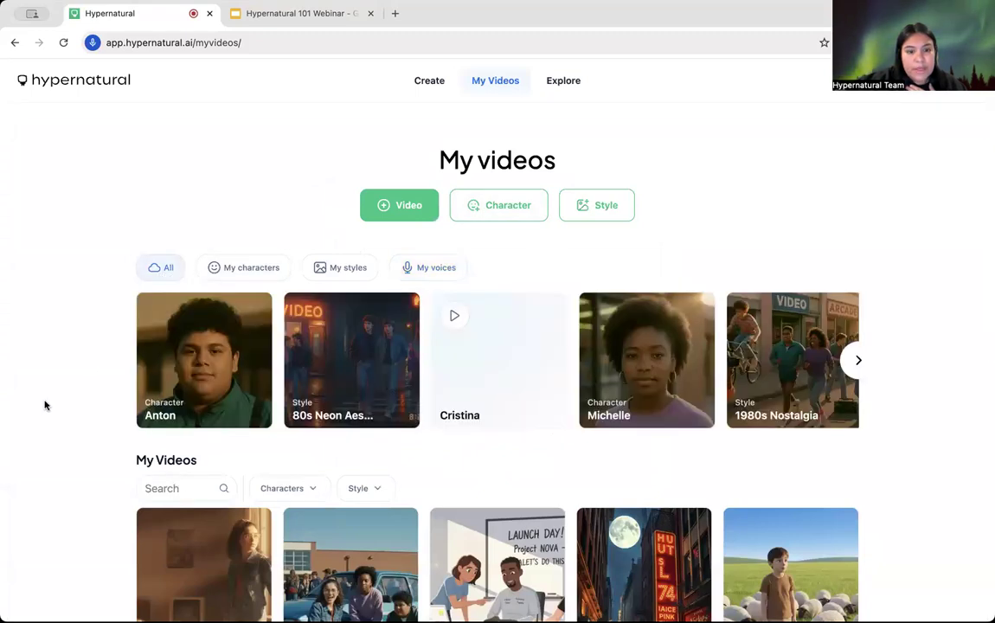
Step: Open the 1:20 Senior Ditch Day Adventures video from My Videos in the editor
scroll(46, 405, down, 3)
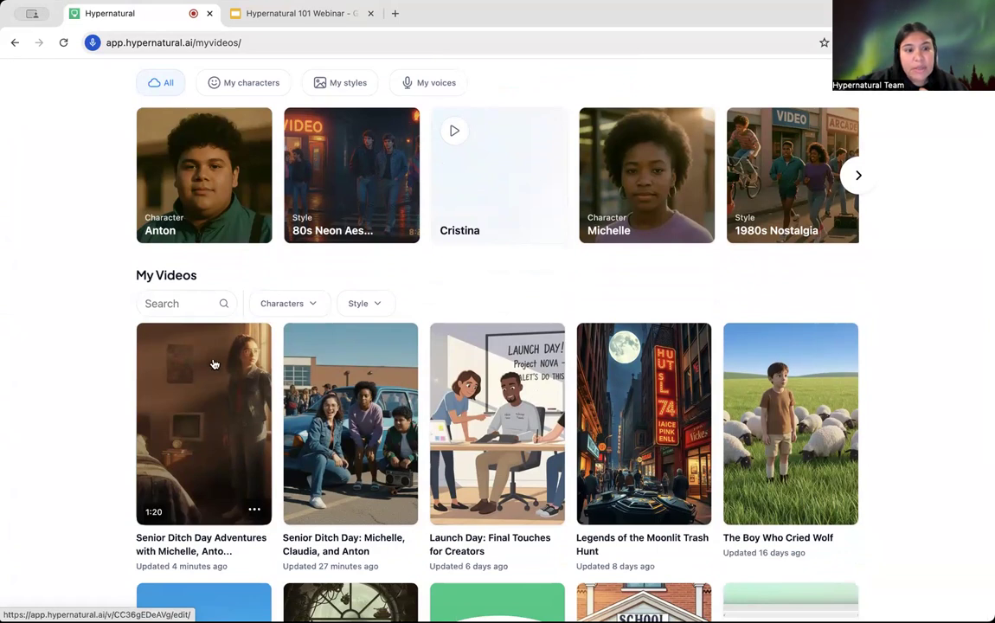
click(217, 422)
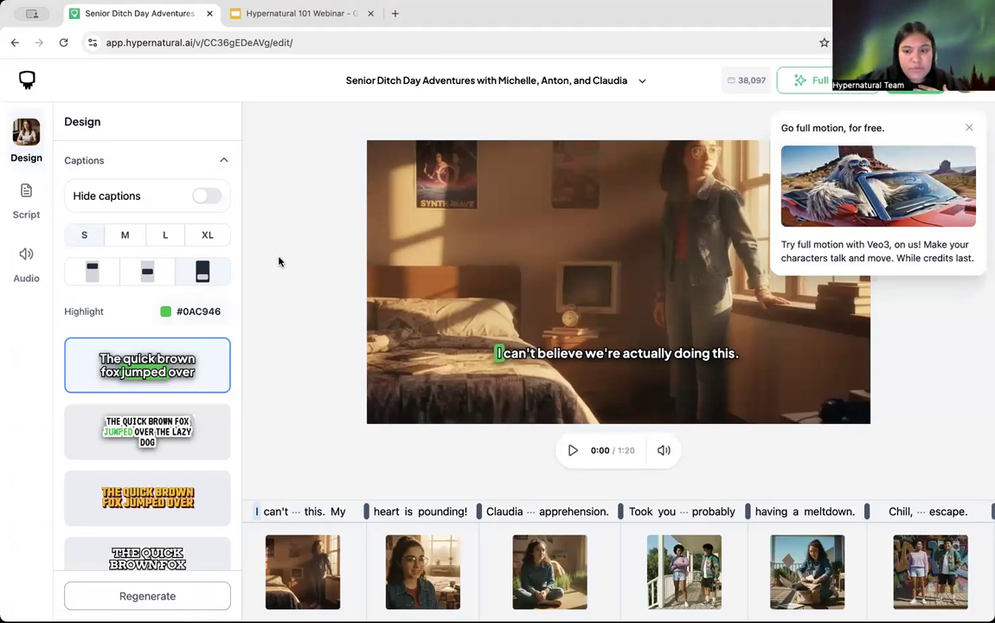
Step: Play the preview, pause it at 0:18, and scroll along the timeline strip
click(573, 450)
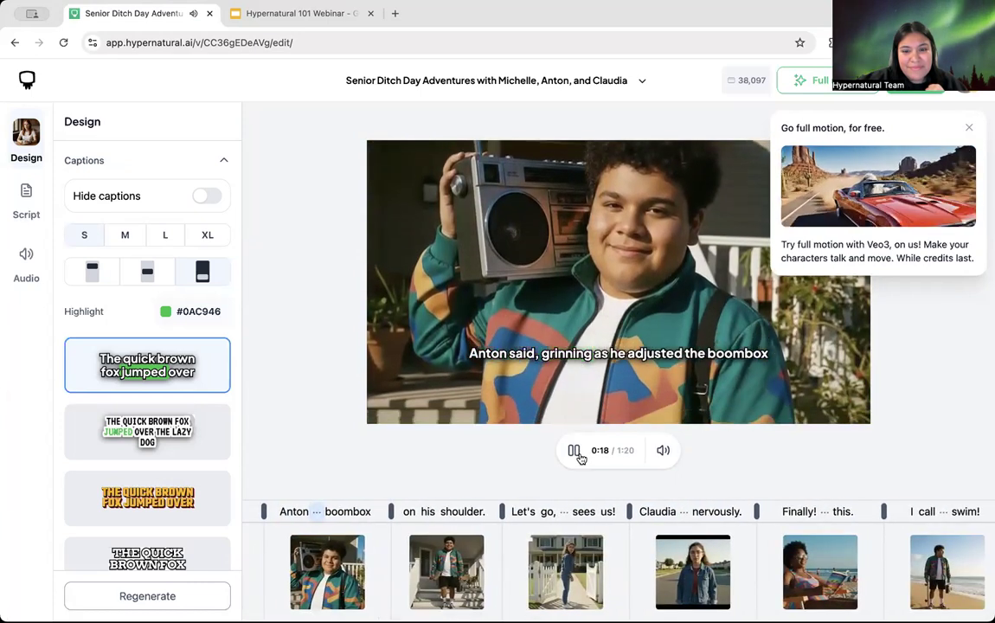
click(574, 450)
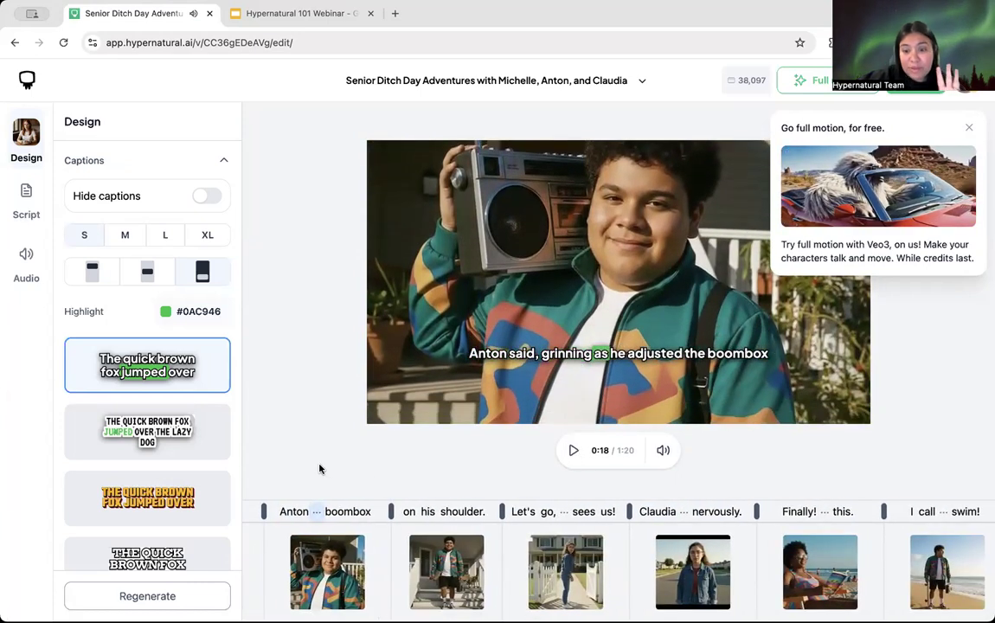
scroll(608, 600, left, 10)
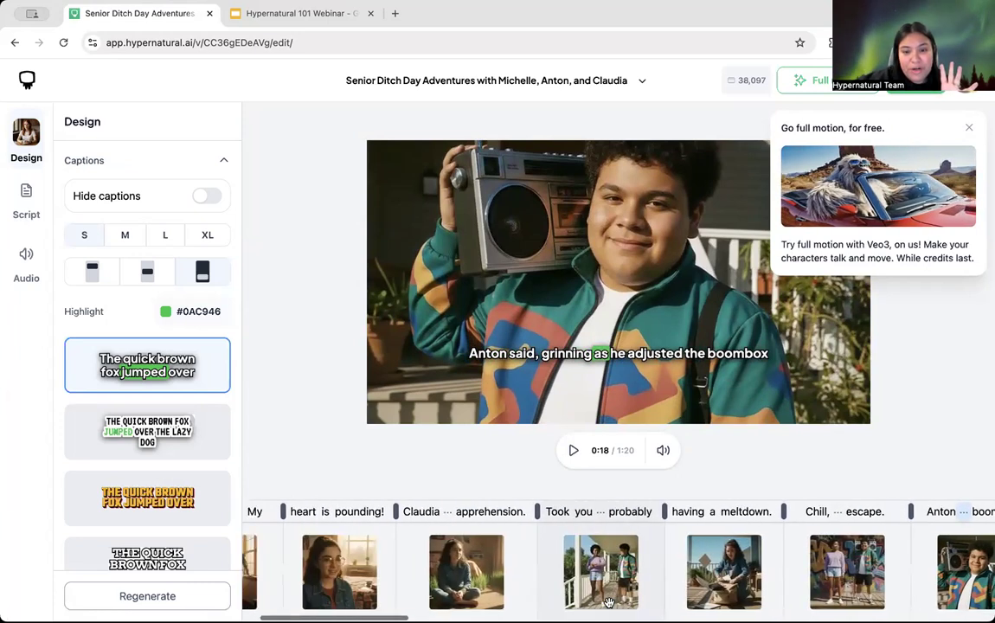
scroll(608, 600, right, 3)
Step: Select Claudia's 0:03 excitement-and-apprehension scene and open its Swap suggestions
click(608, 595)
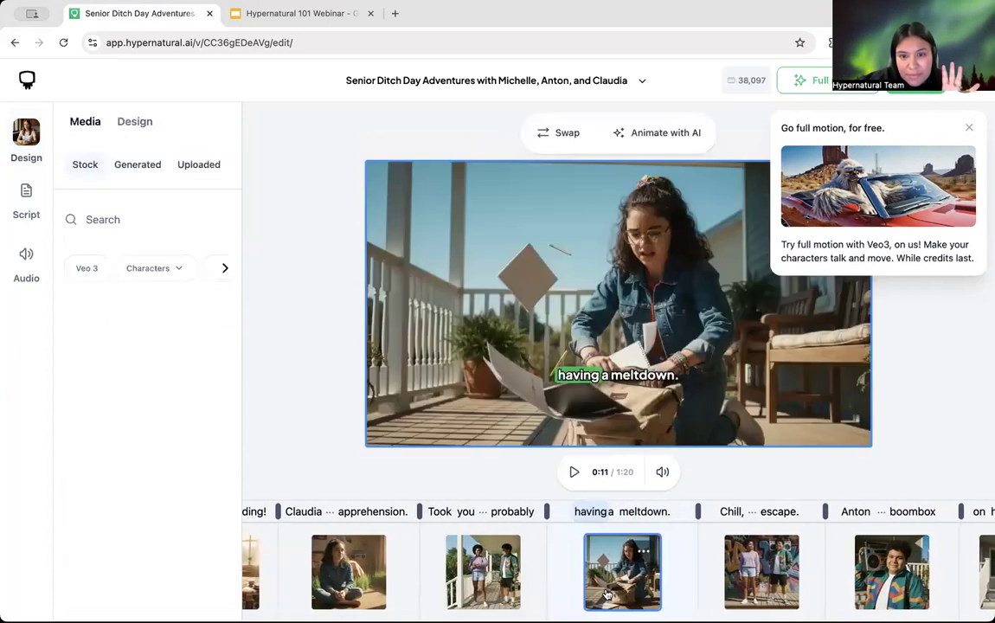
scroll(708, 580, right, 5)
scroll(706, 585, right, 6)
click(697, 585)
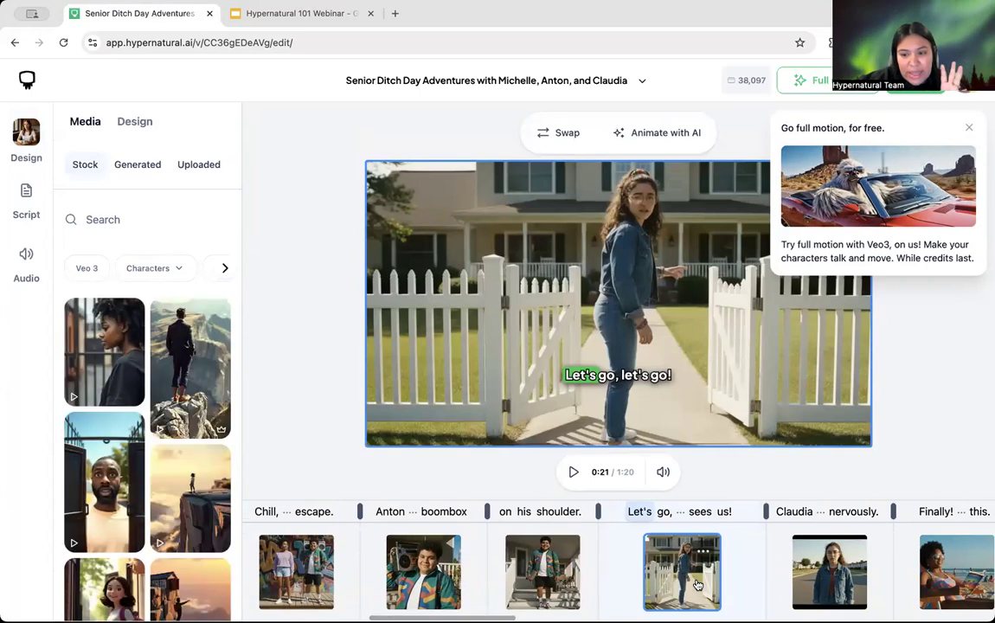
scroll(697, 584, left, 8)
click(547, 595)
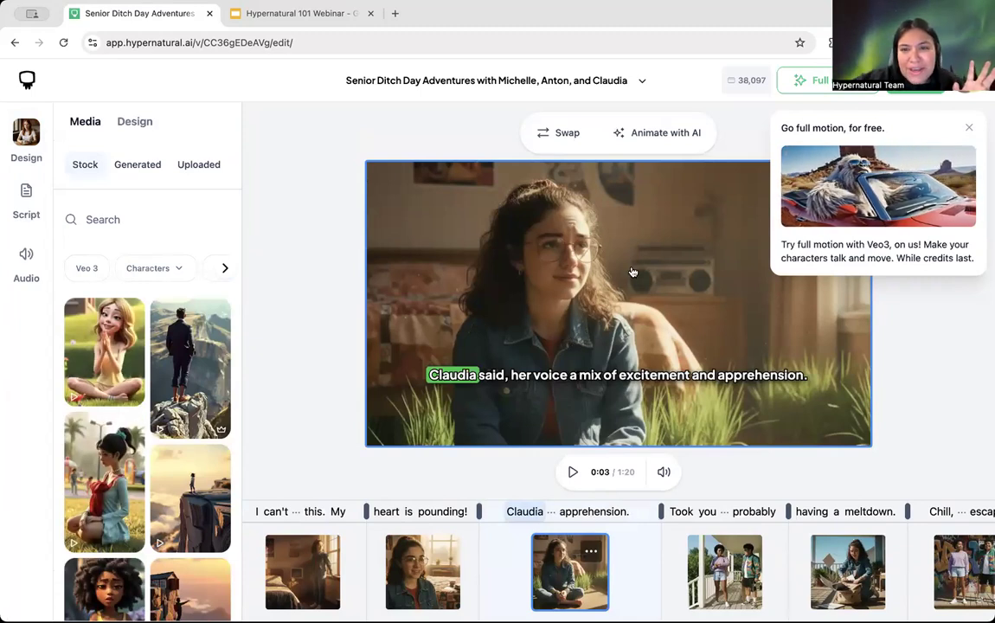
click(563, 134)
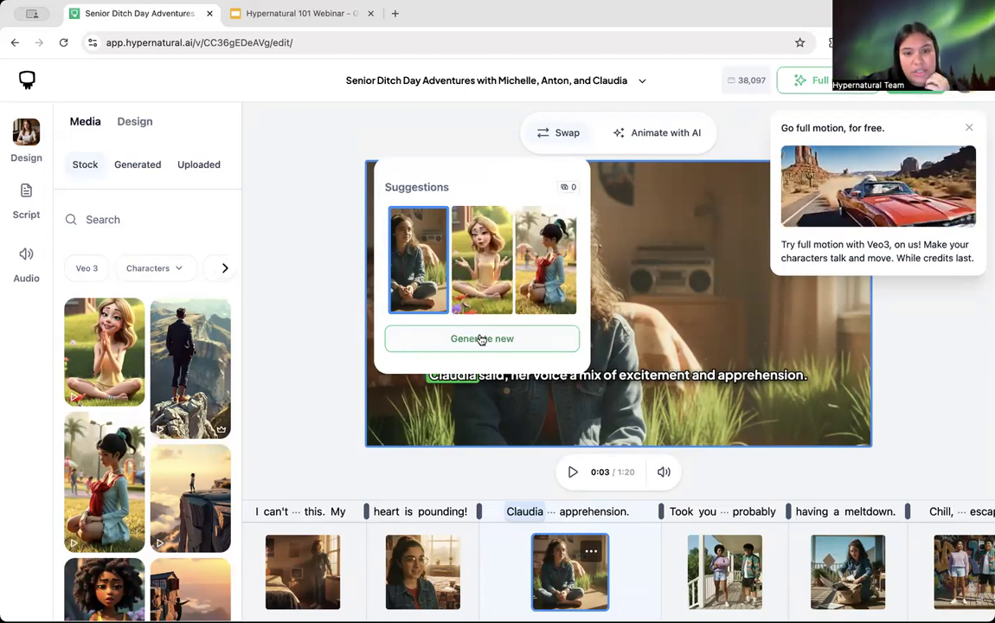
Step: Start a new generated image for the scene and expand its Setting description
click(481, 339)
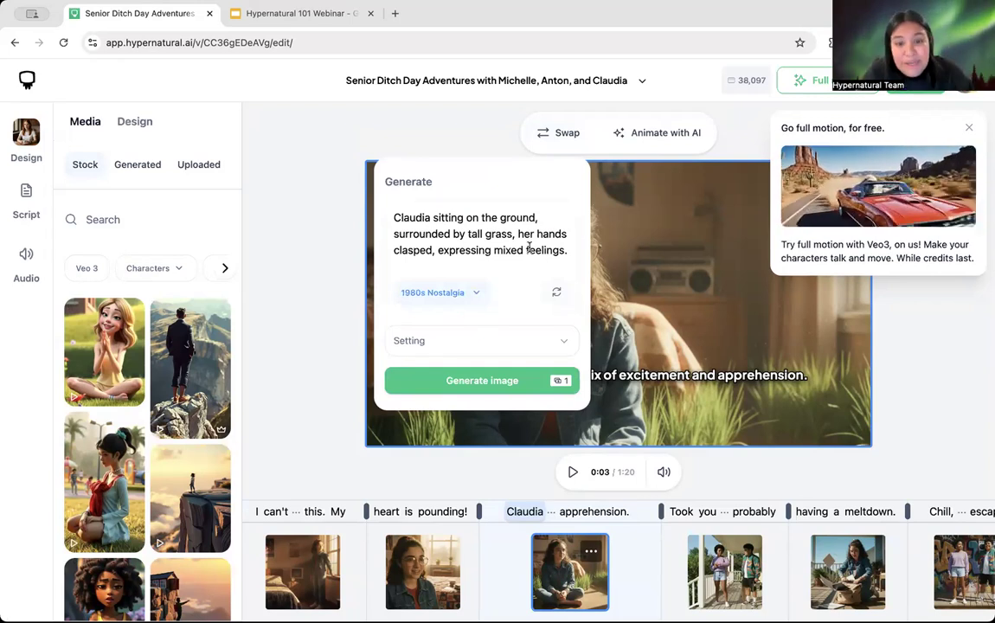
click(496, 339)
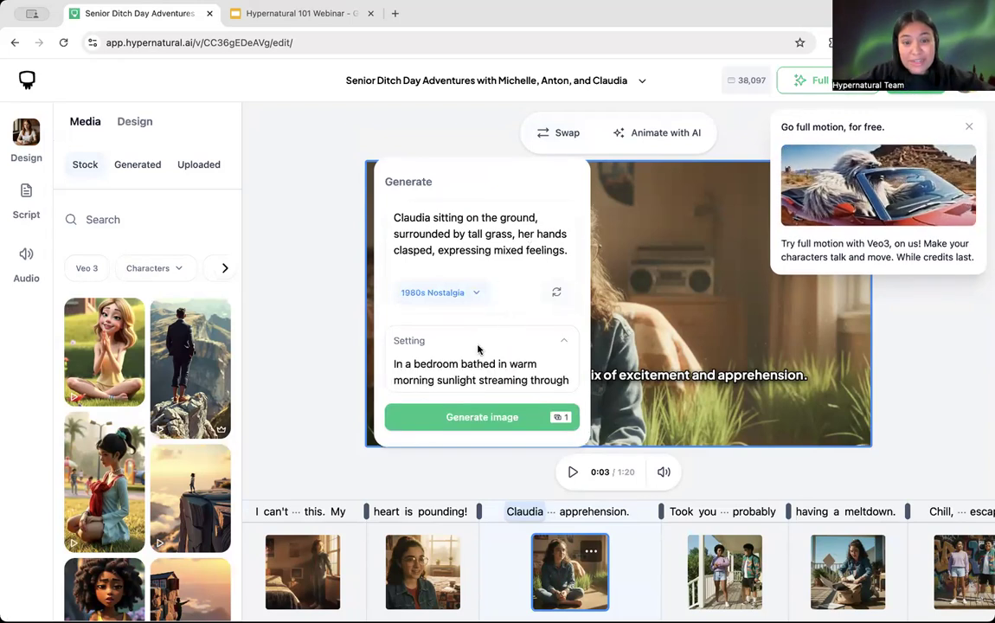
scroll(492, 365, down, 1)
scroll(492, 365, up, 1)
scroll(492, 365, down, 2)
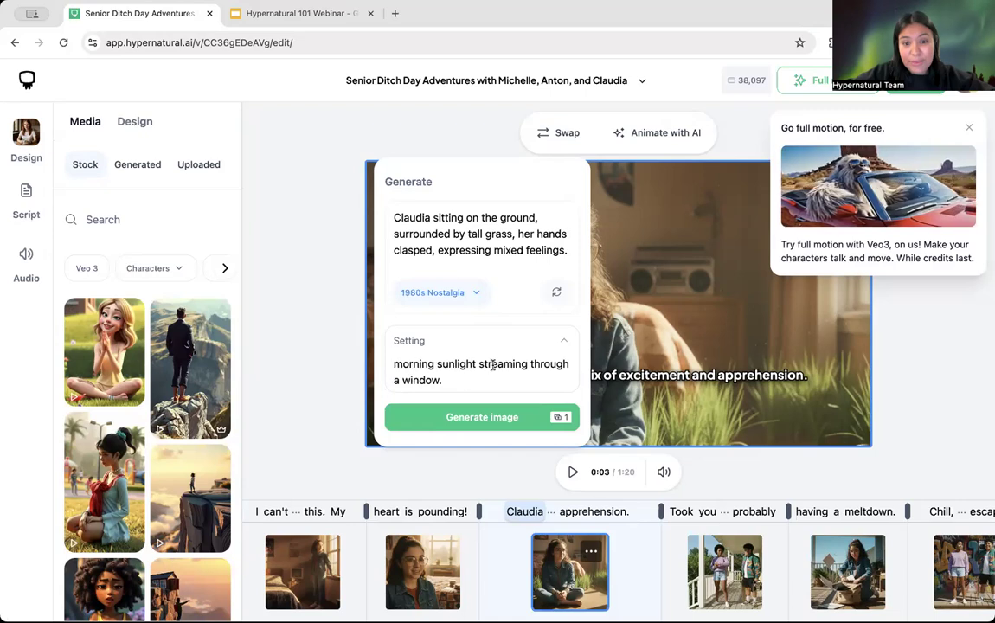
Step: Remove 'surrounded by tall grass,' from the prompt and generate the image for 1 credit
drag(514, 234, 451, 234)
key(BackSpace)
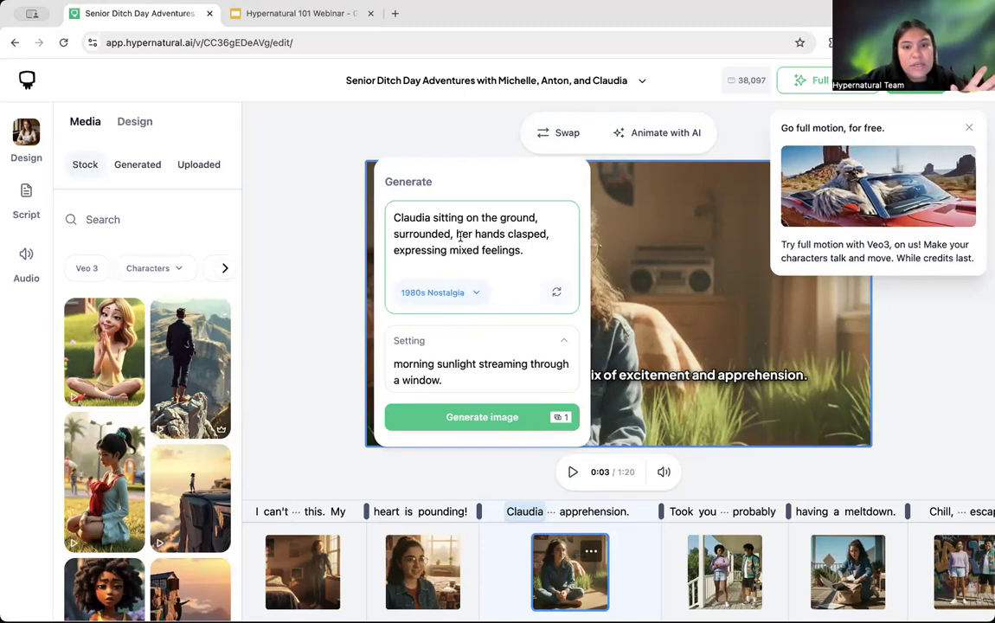
key(BackSpace)
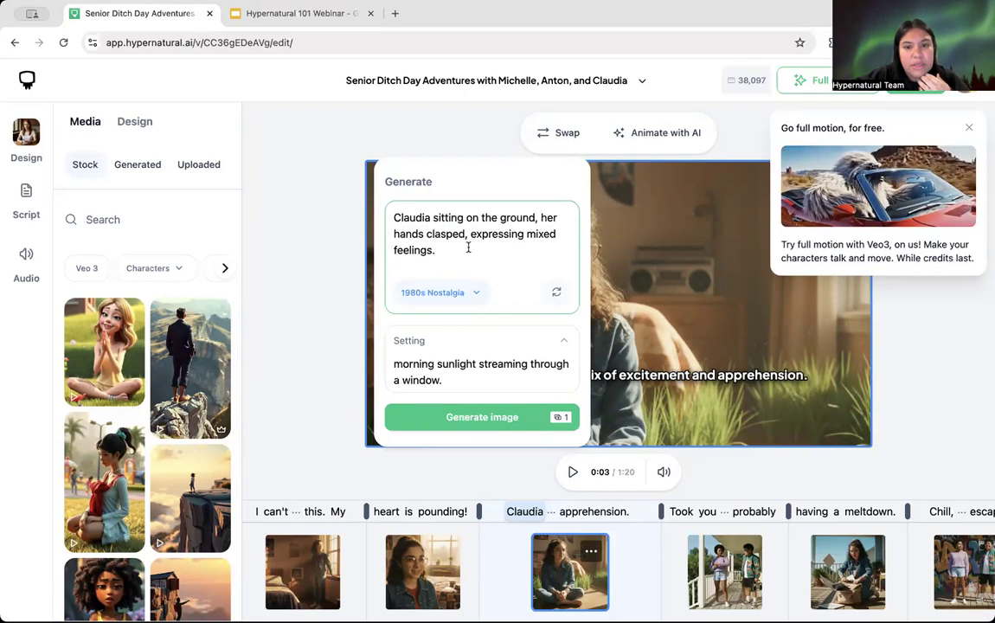
click(484, 361)
text(In a bedroom bathed in warm)
scroll(467, 376, down, 1)
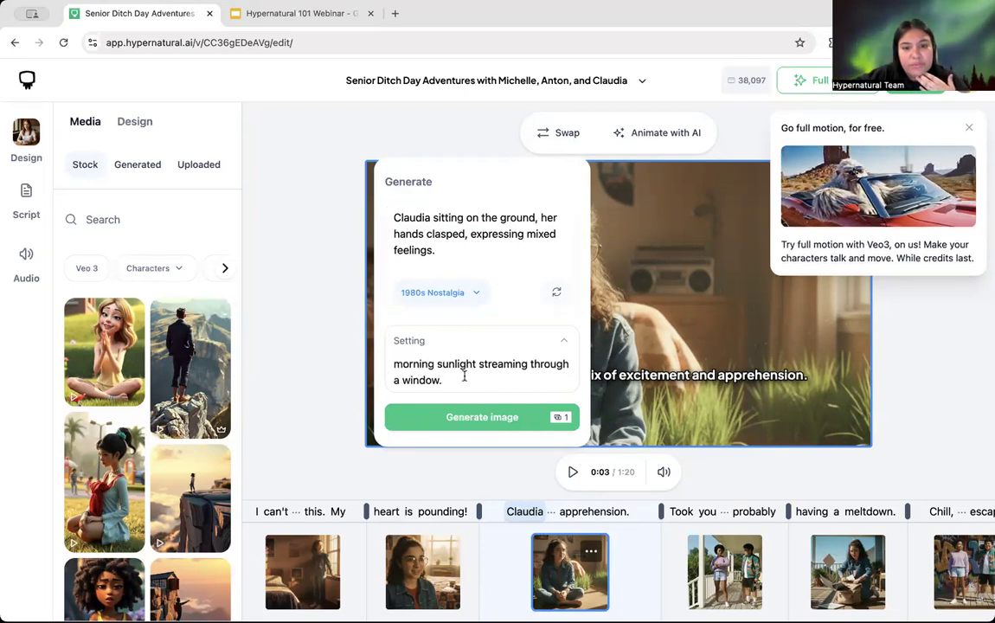
click(469, 419)
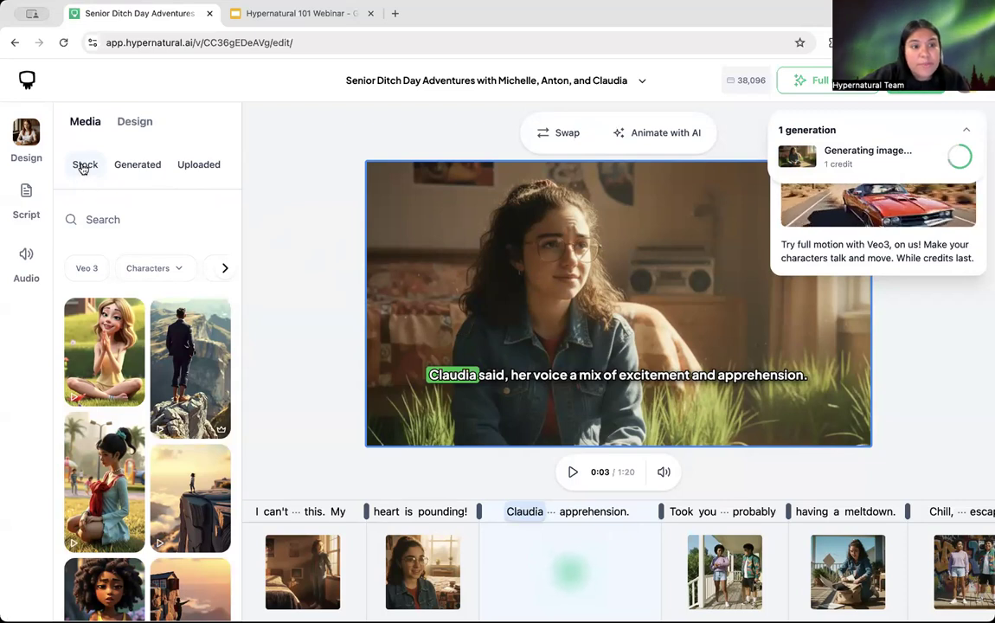
Step: Scroll the Stock media panel until the sunlit-bedroom image of Claudia fills her scene
scroll(117, 440, down, 3)
scroll(117, 439, down, 1)
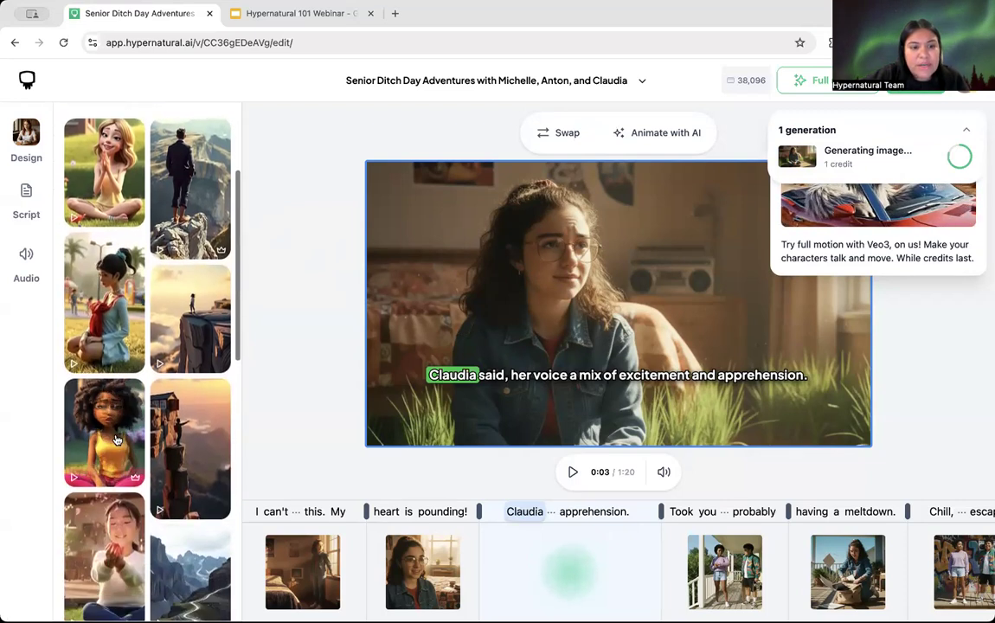
scroll(116, 439, up, 4)
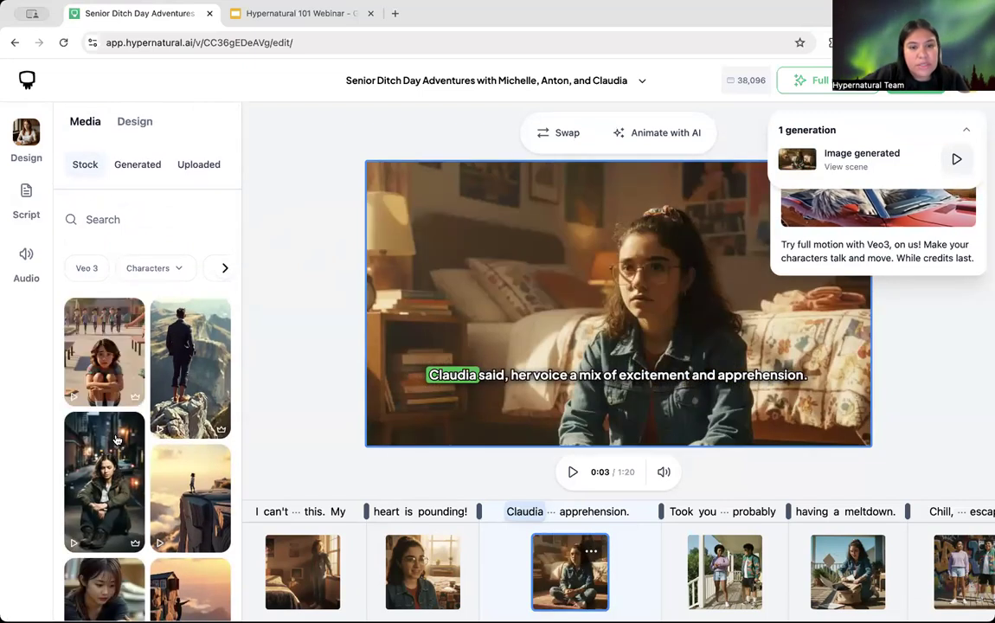
scroll(116, 440, down, 1)
scroll(117, 440, down, 1)
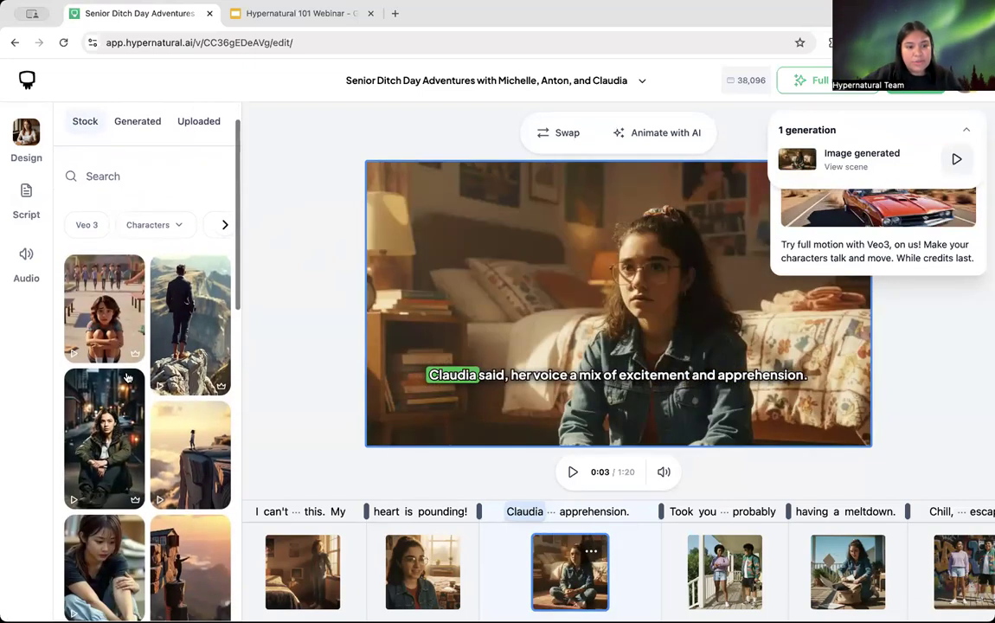
scroll(160, 490, down, 3)
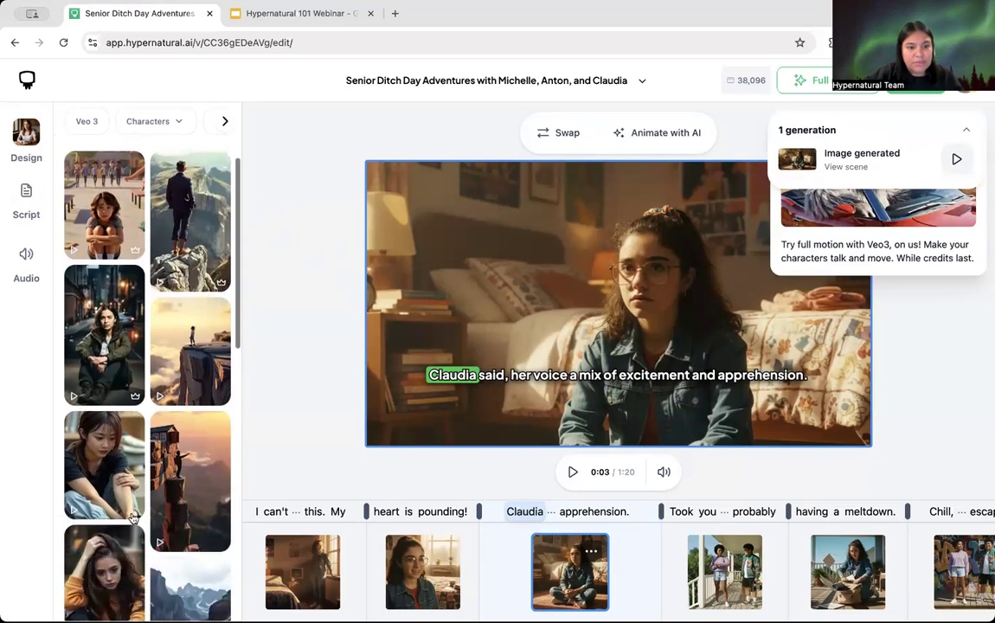
scroll(150, 325, up, 3)
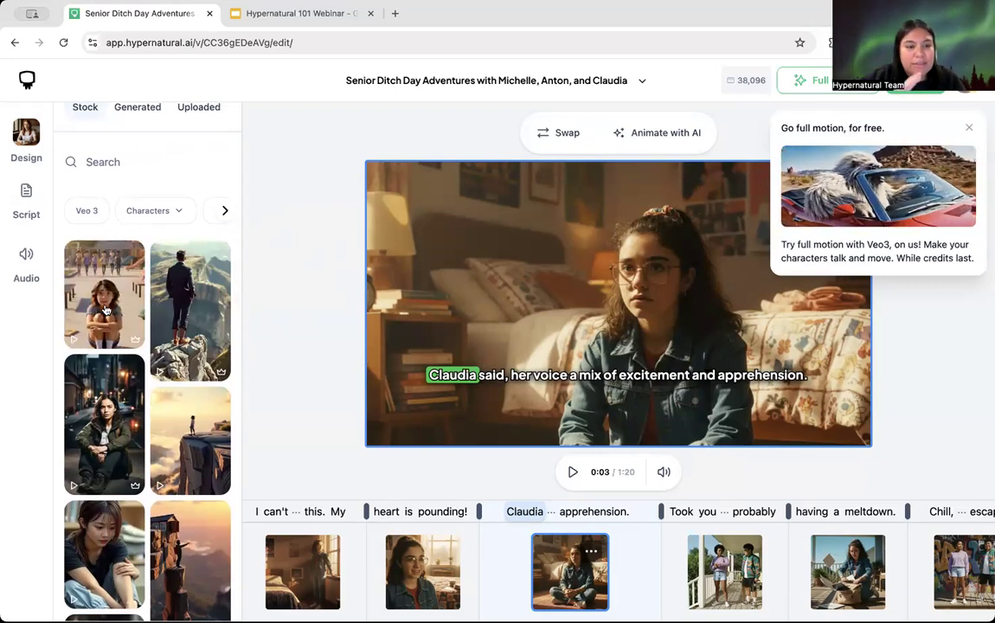
scroll(104, 309, up, 1)
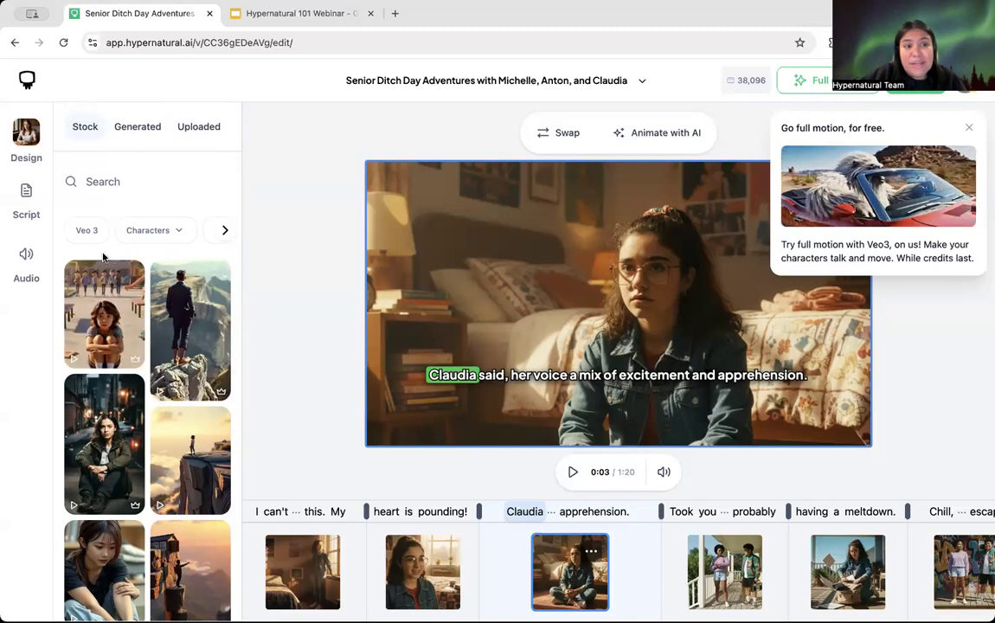
scroll(94, 254, up, 1)
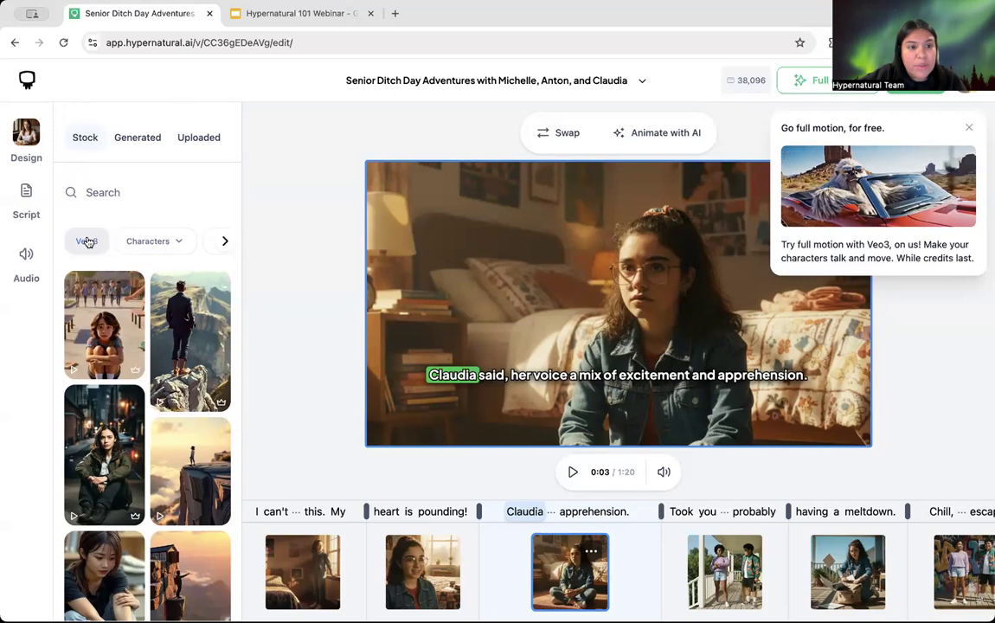
click(87, 239)
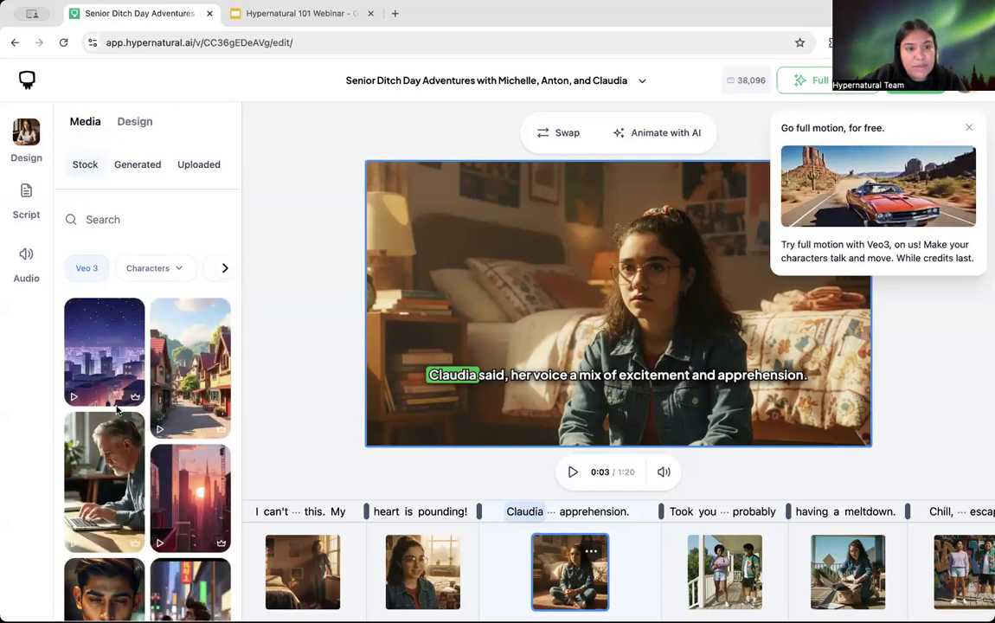
scroll(90, 237, down, 3)
scroll(124, 479, up, 2)
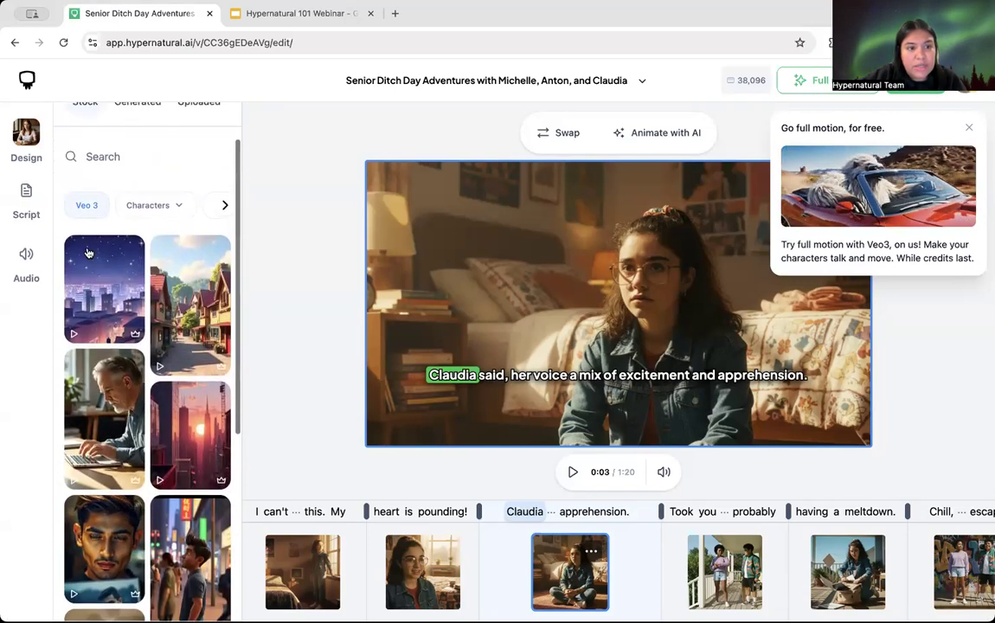
click(145, 215)
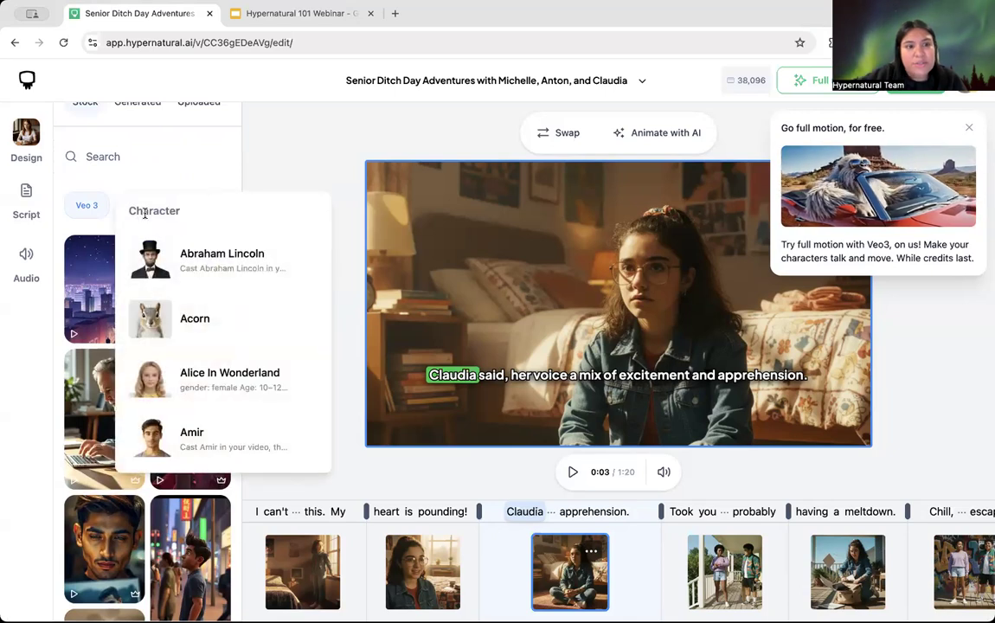
scroll(200, 378, down, 3)
scroll(202, 381, up, 3)
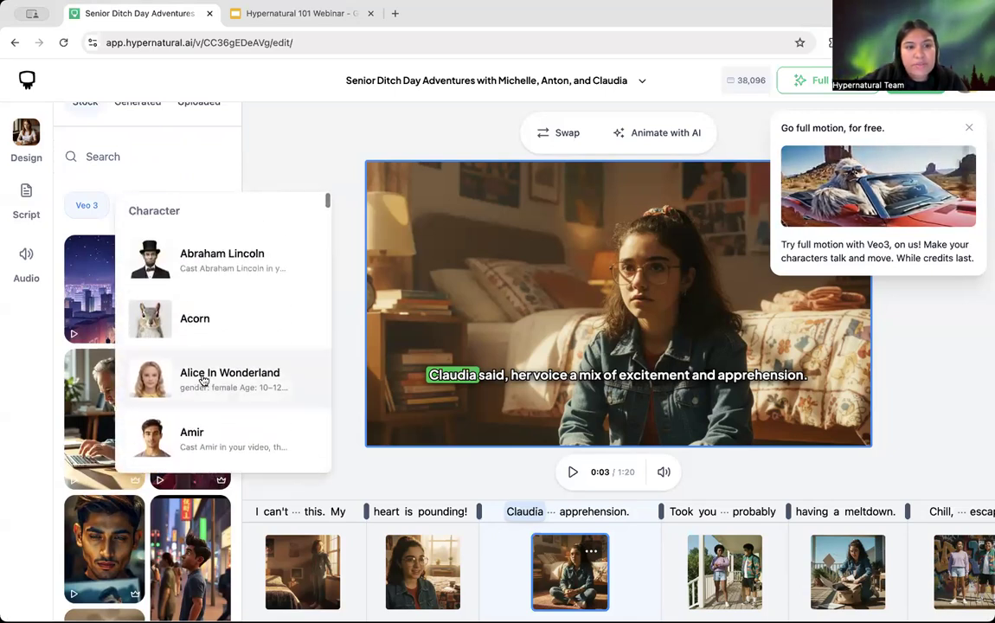
click(140, 175)
click(224, 209)
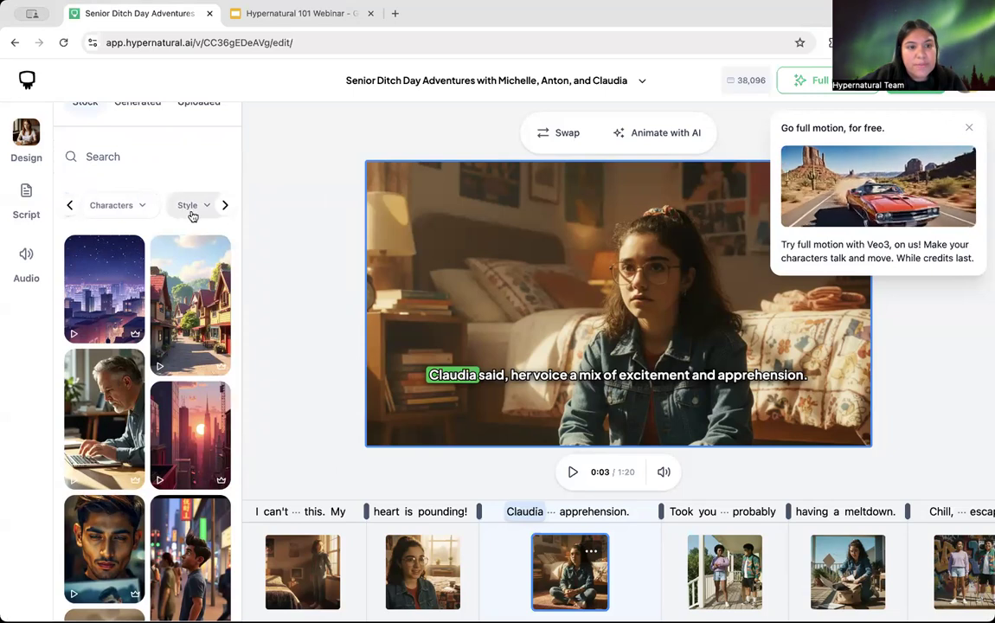
click(188, 210)
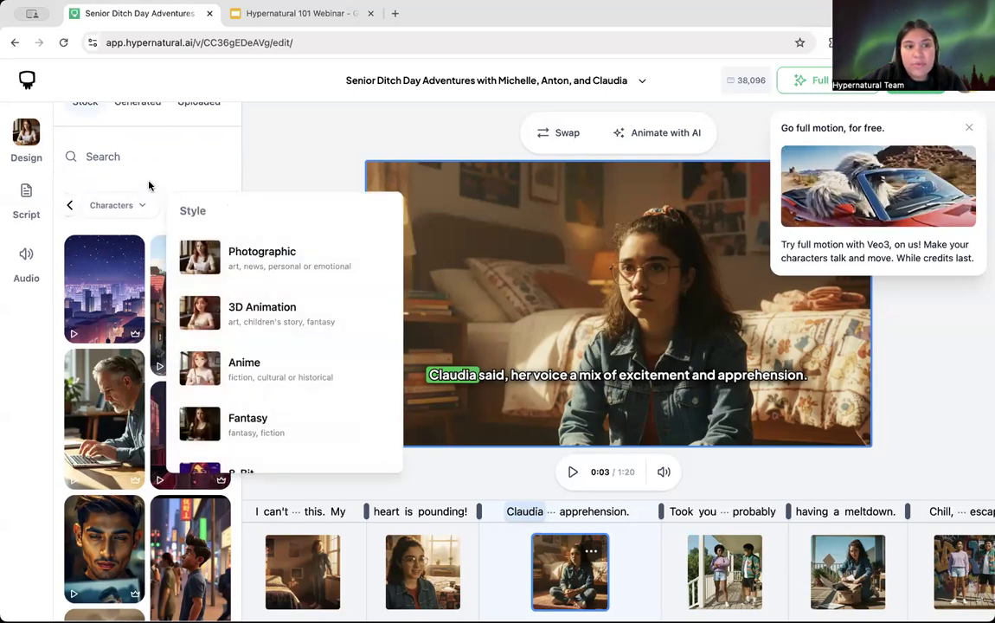
click(139, 171)
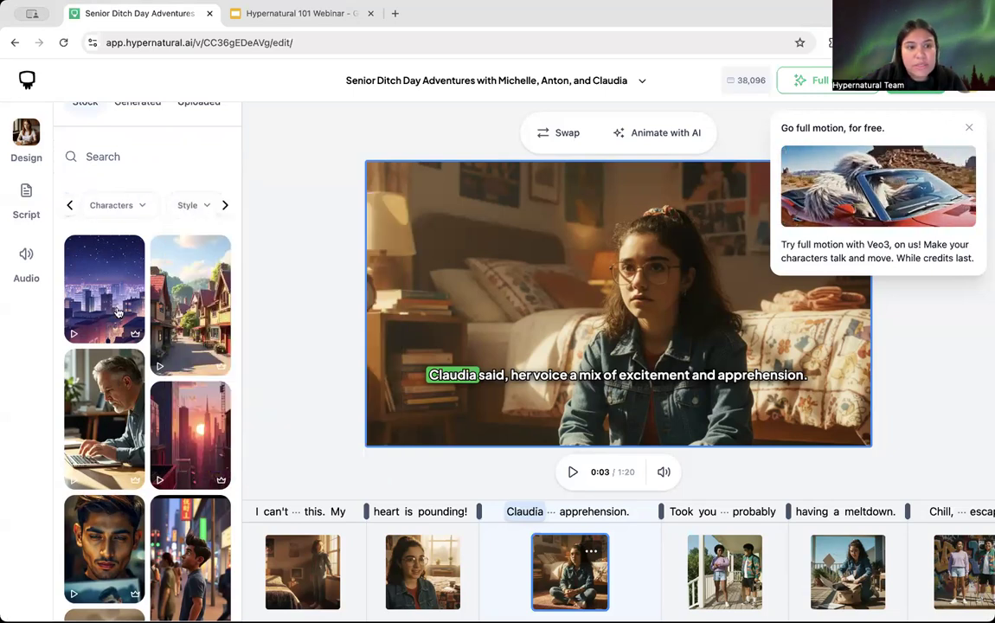
click(69, 205)
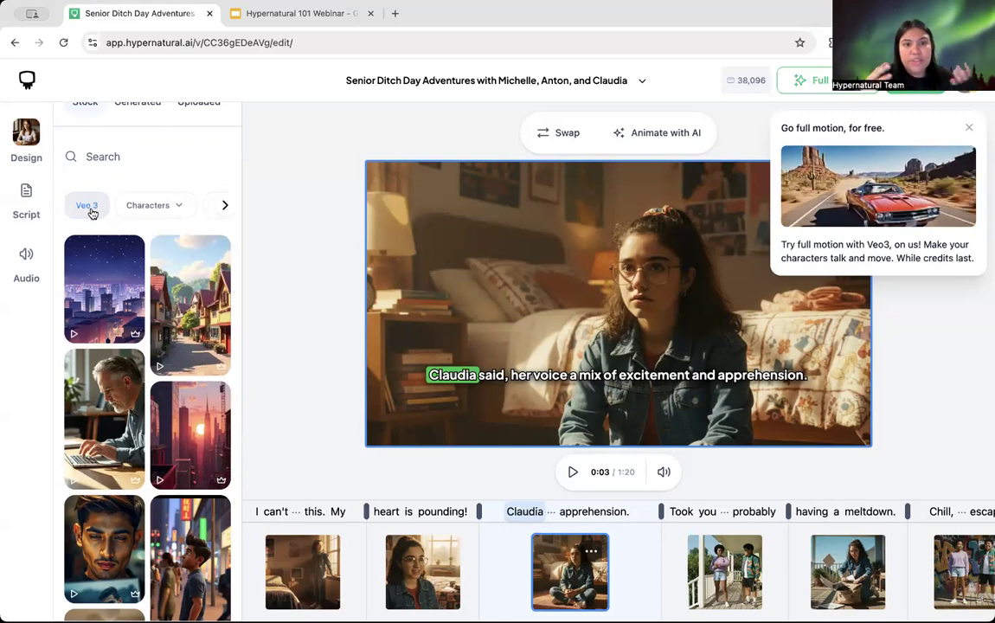
click(92, 211)
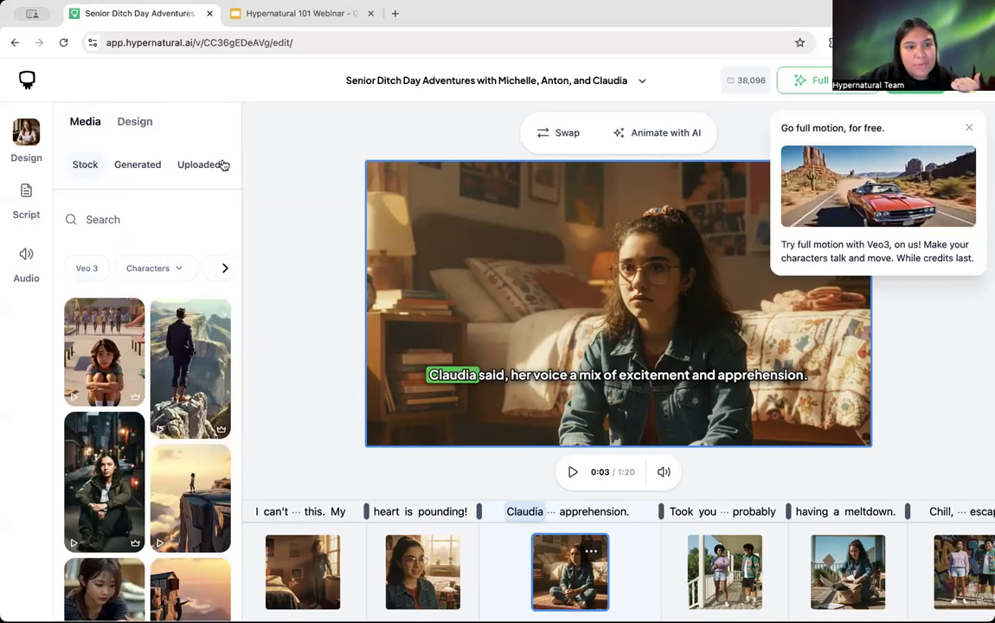
click(136, 167)
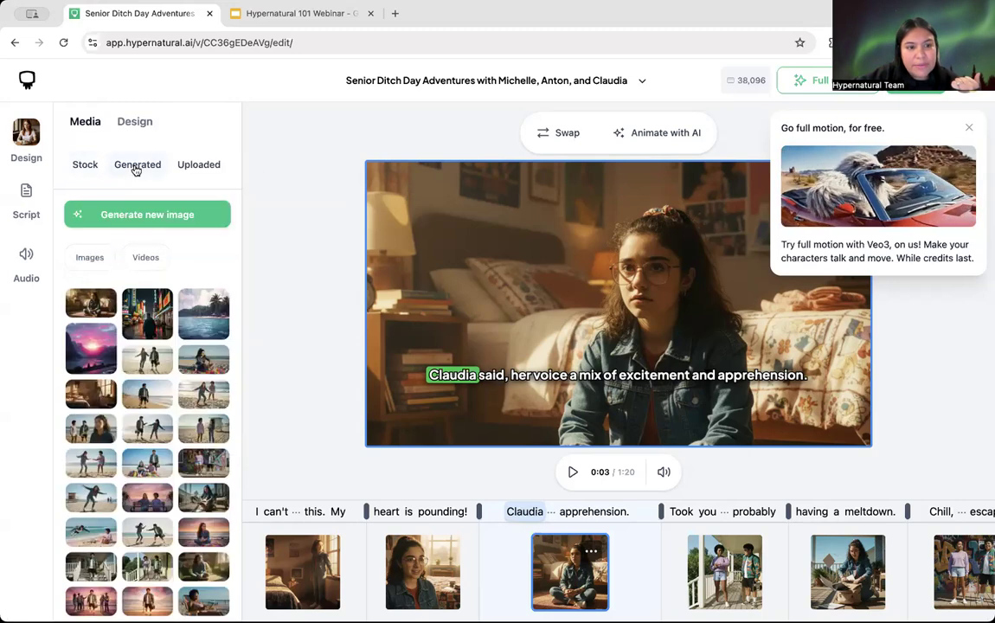
scroll(135, 412, down, 2)
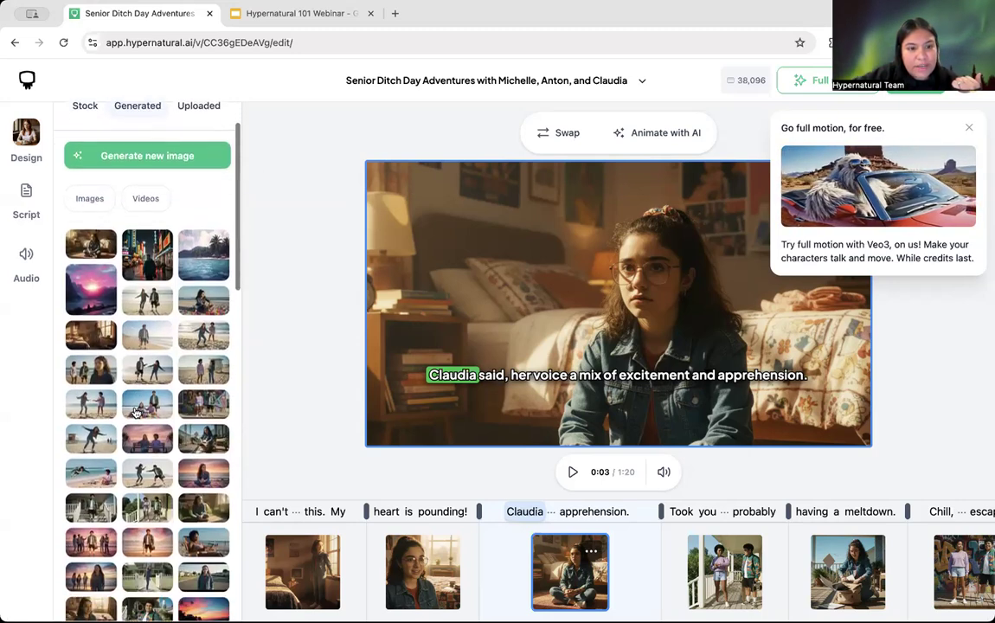
scroll(138, 419, down, 6)
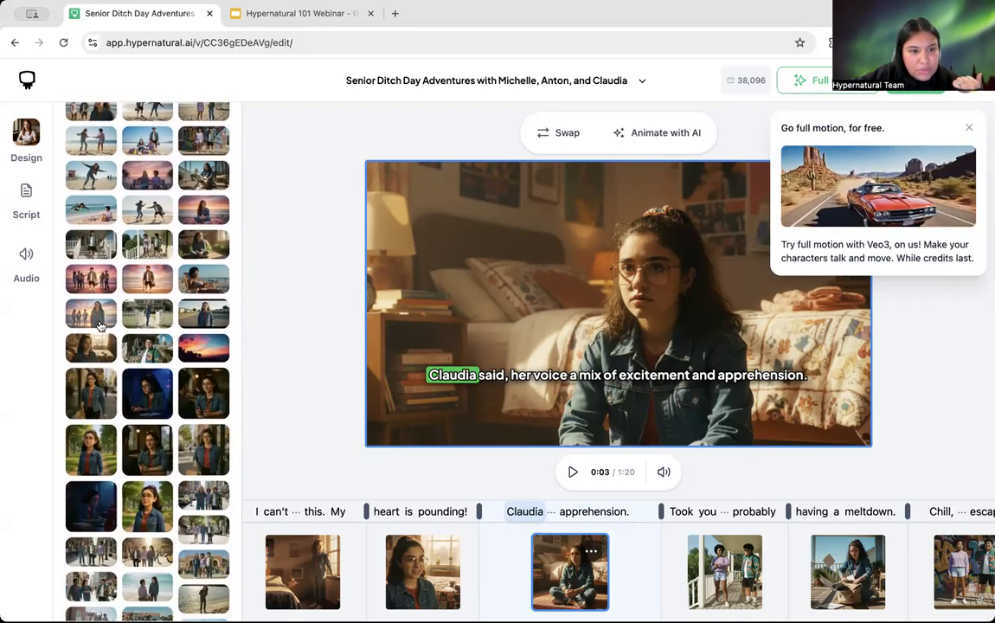
scroll(117, 346, down, 4)
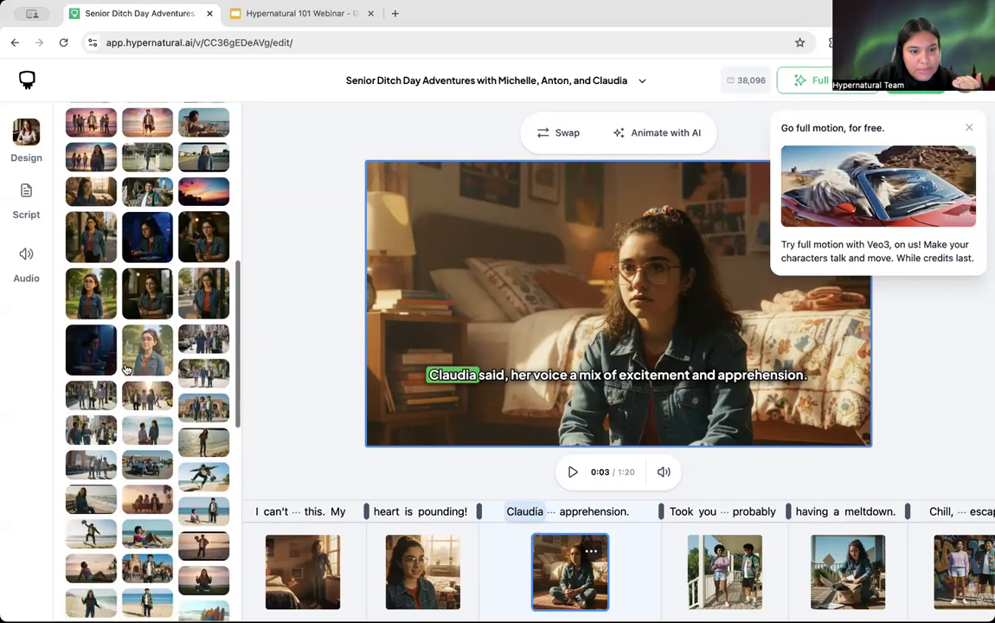
scroll(126, 370, down, 6)
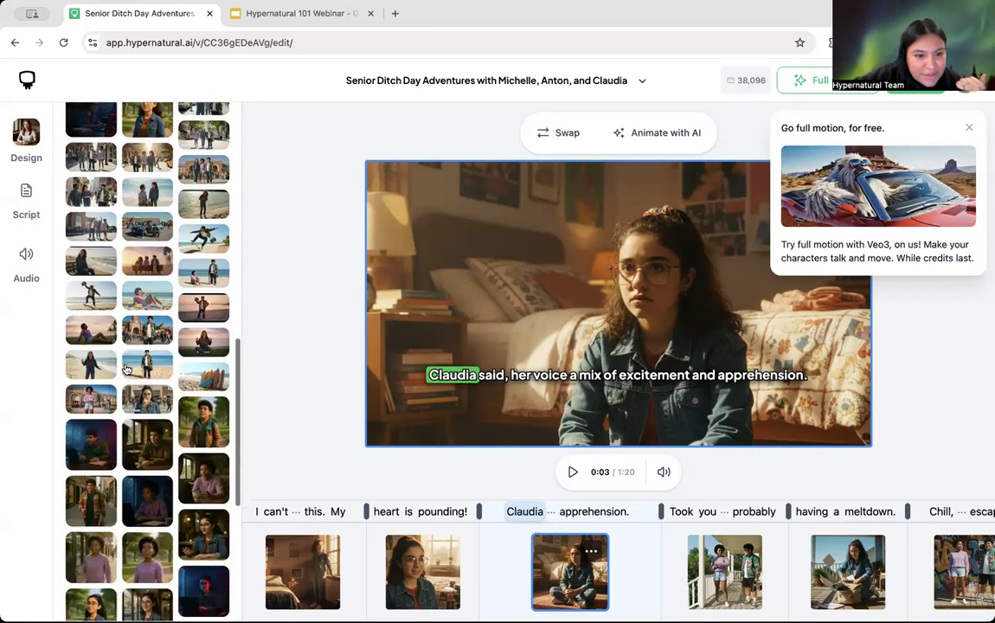
scroll(126, 369, down, 4)
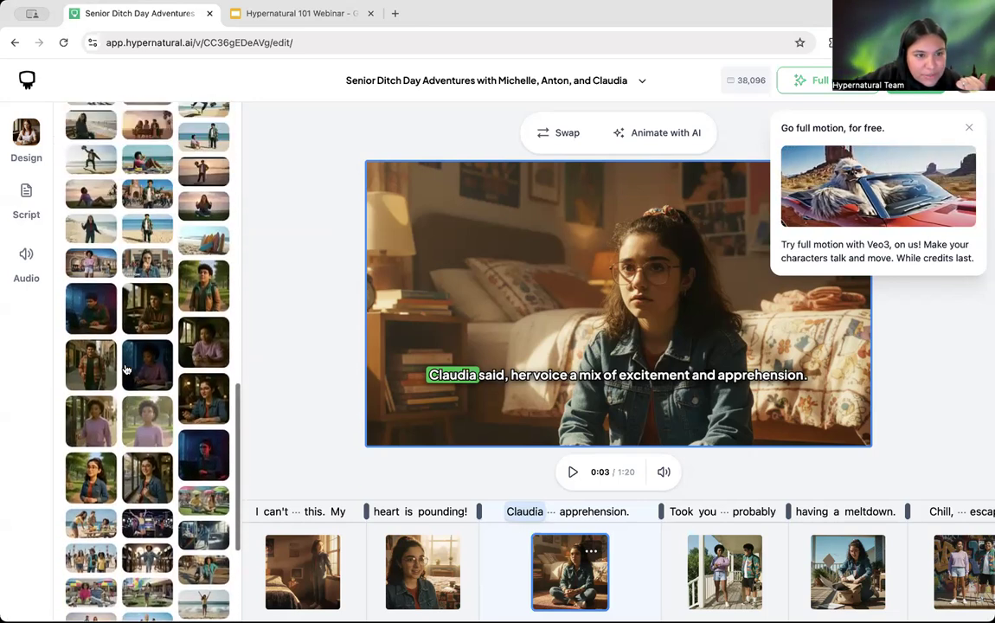
scroll(125, 370, up, 5)
scroll(126, 369, up, 6)
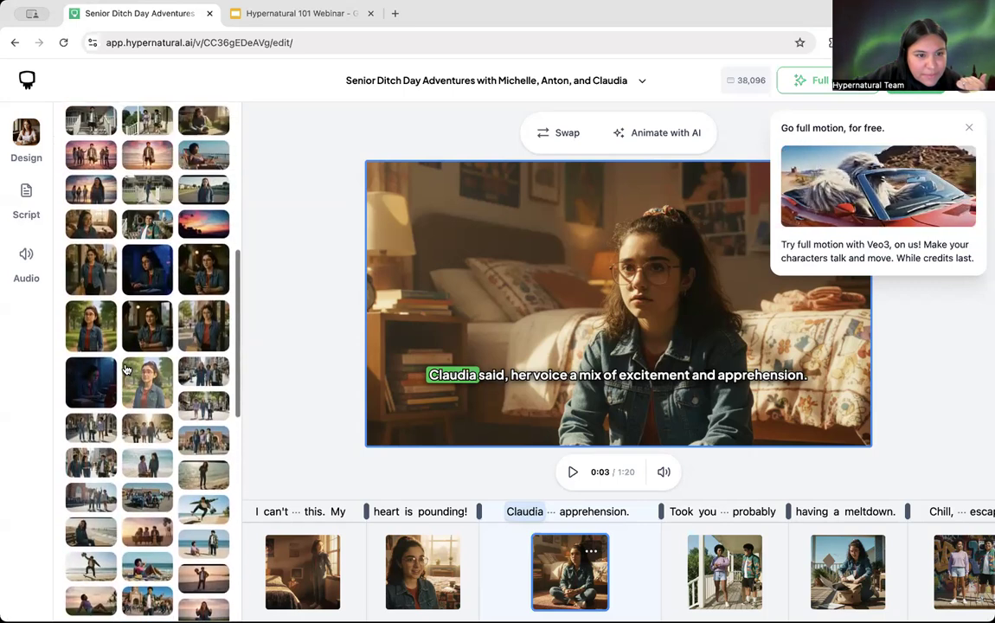
scroll(126, 369, up, 5)
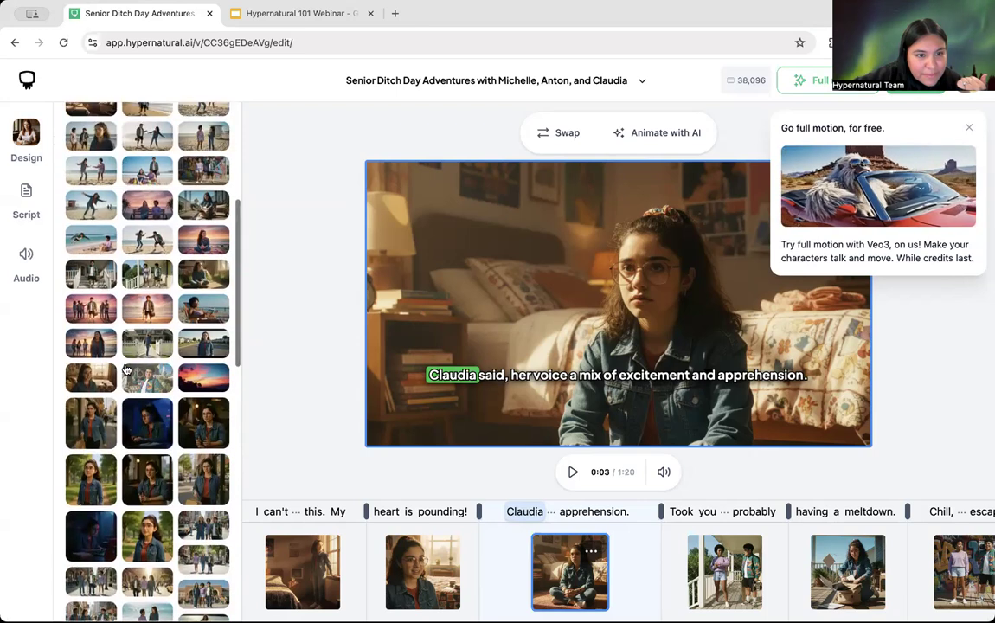
mouse_move(198, 283)
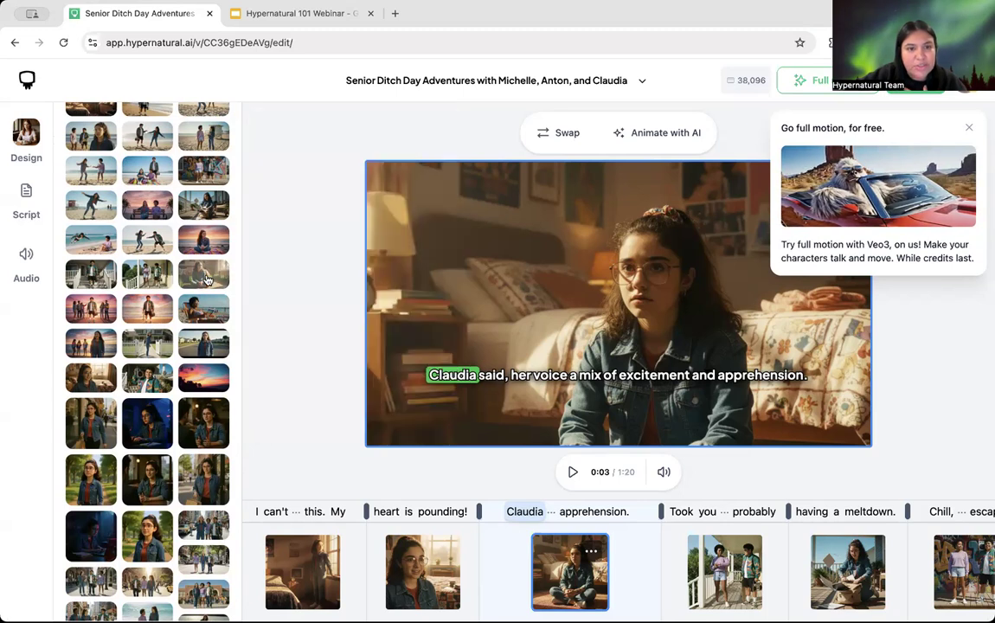
scroll(138, 294, up, 5)
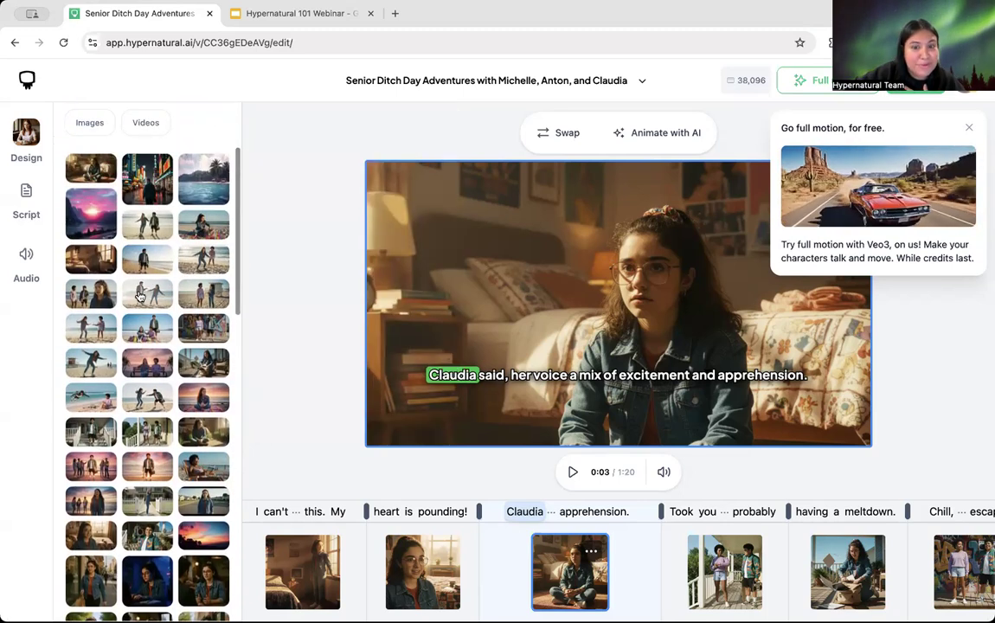
scroll(138, 294, up, 3)
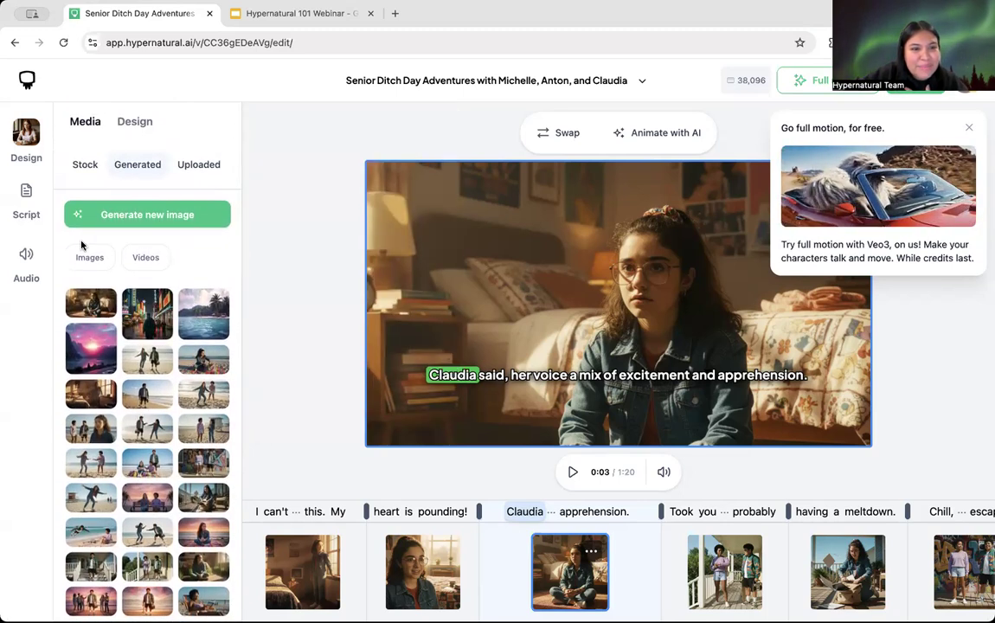
click(149, 258)
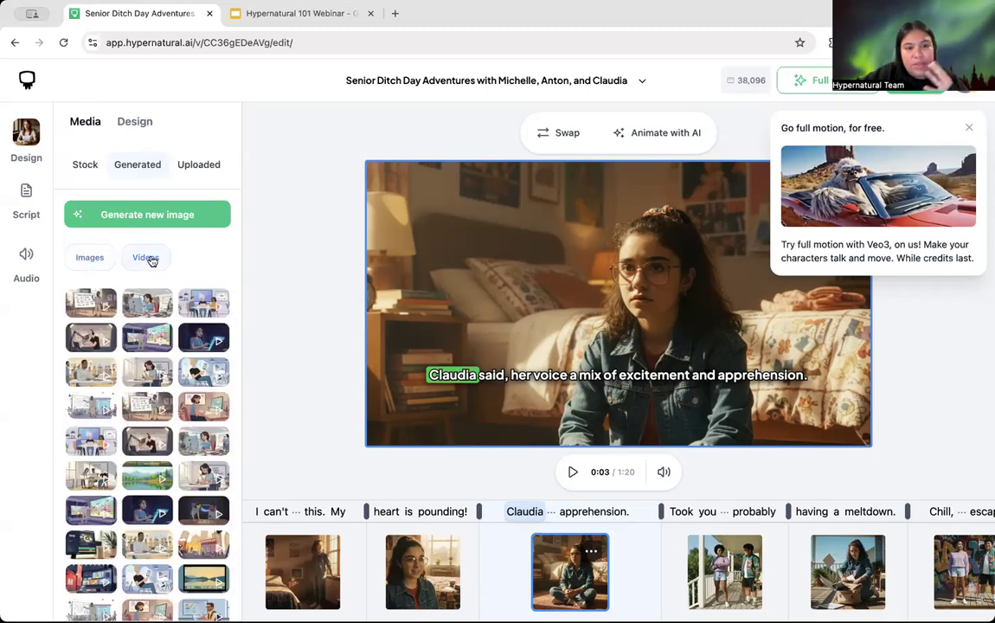
click(99, 266)
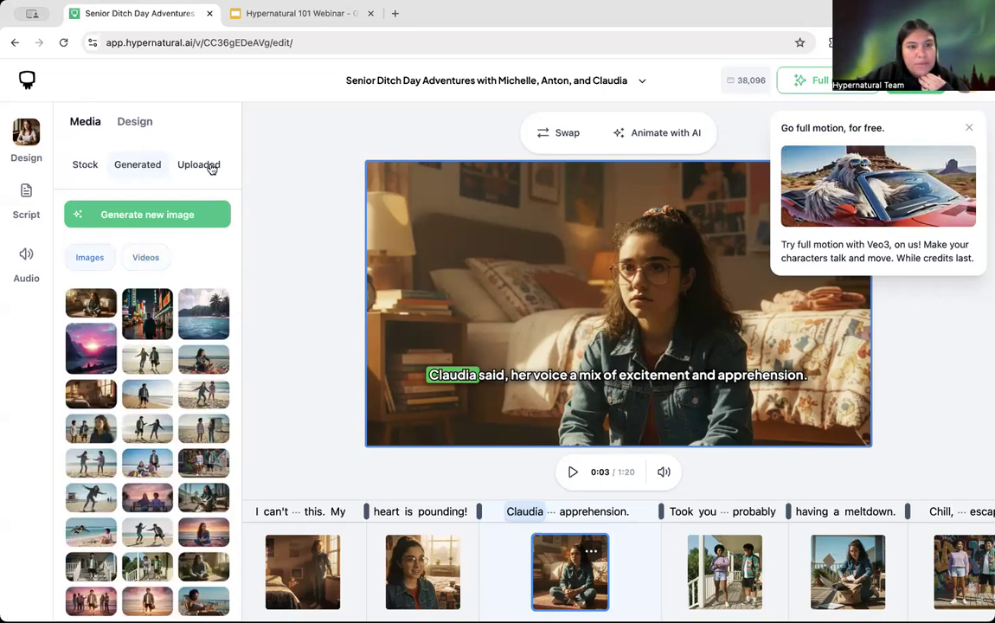
Step: Preview the dark street image in the Uploaded media library, then close it
click(201, 164)
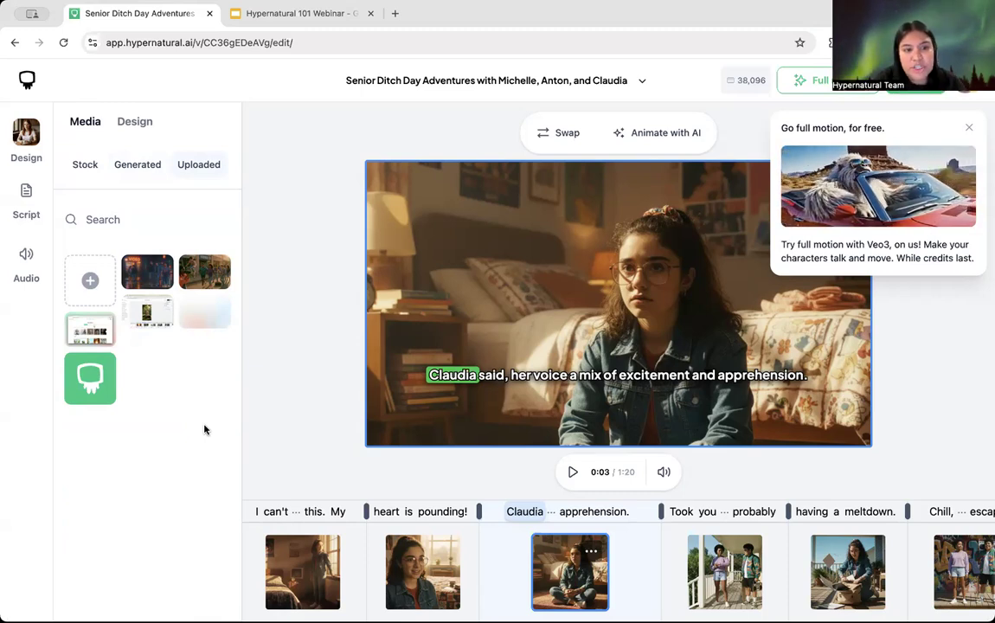
click(147, 272)
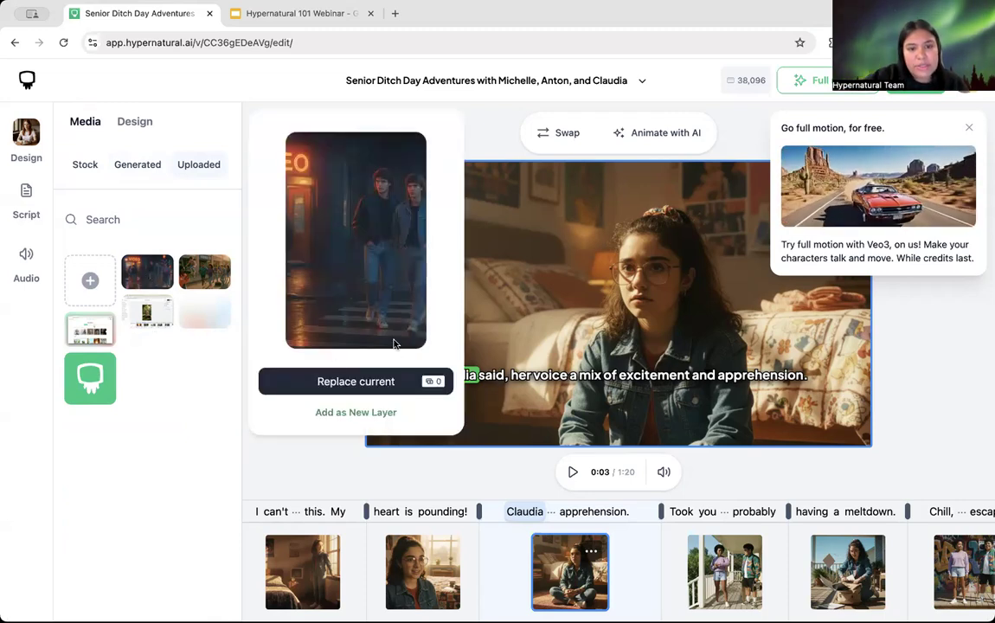
click(182, 407)
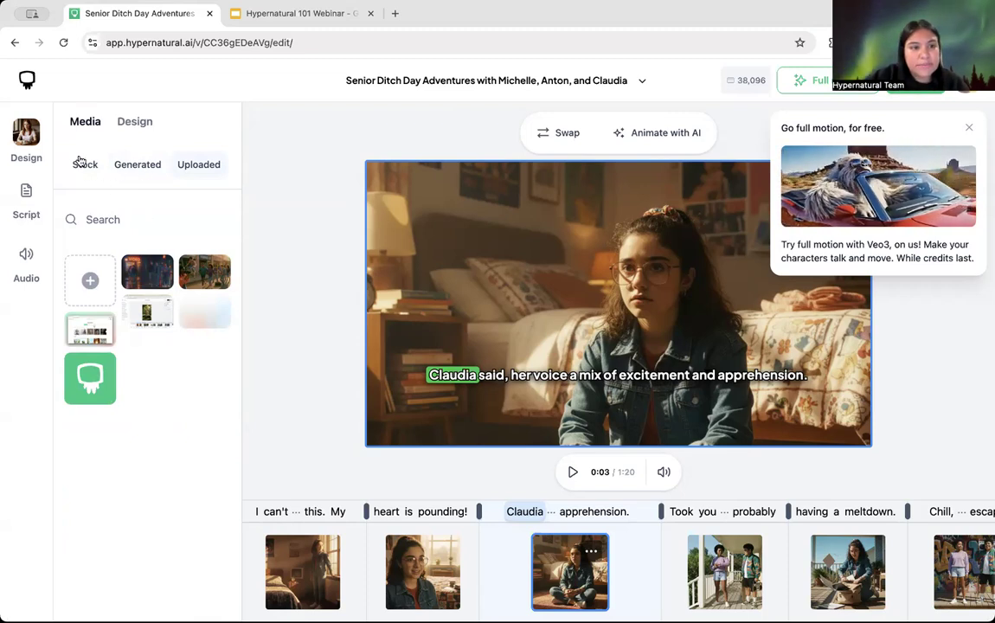
Step: Try searching the uploaded media, then swipe back to My videos
click(118, 220)
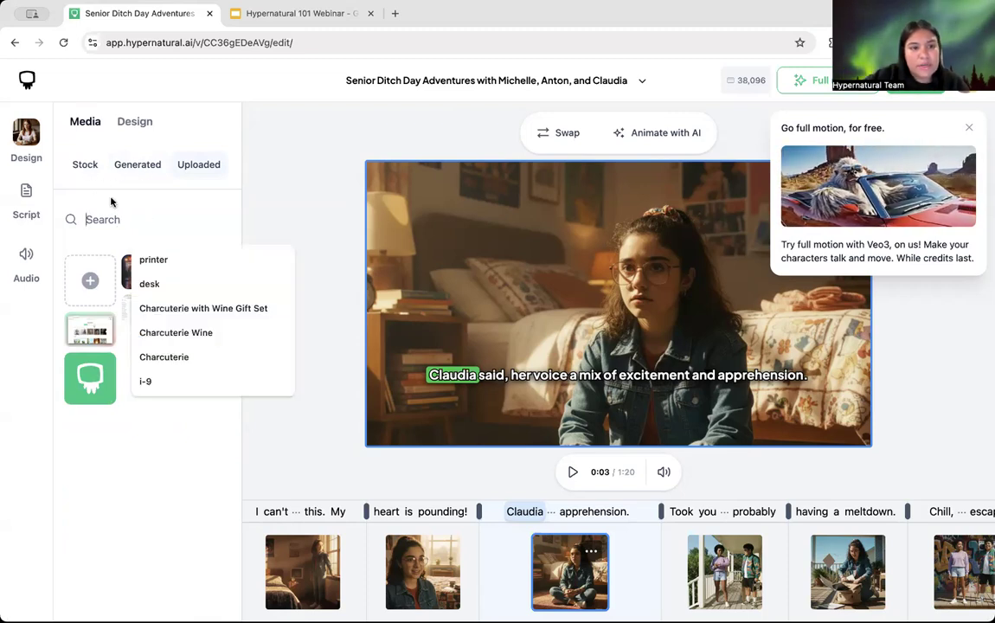
click(111, 201)
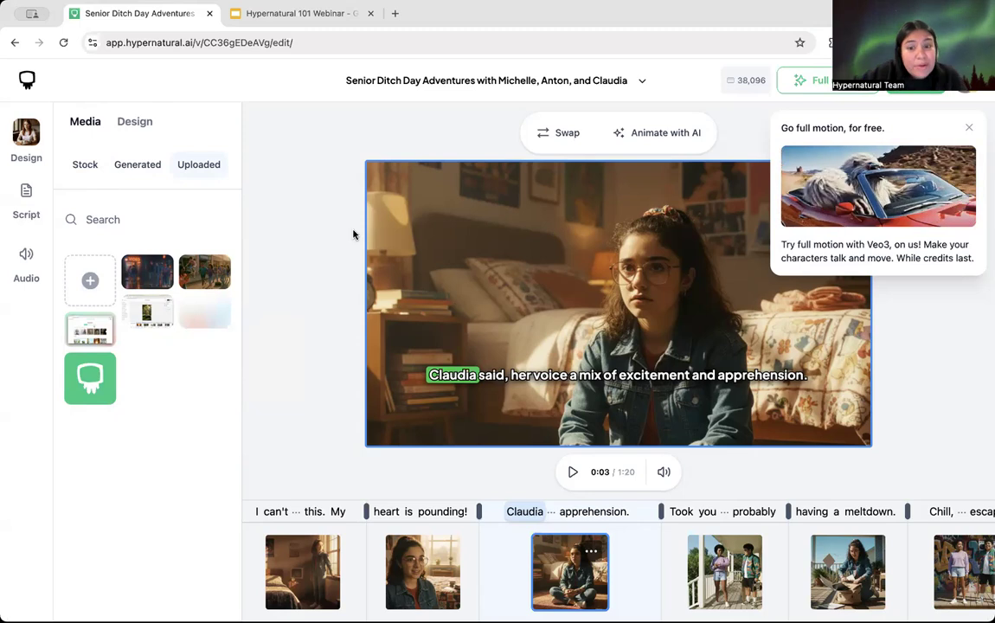
scroll(560, 584, left, 5)
scroll(560, 584, right, 5)
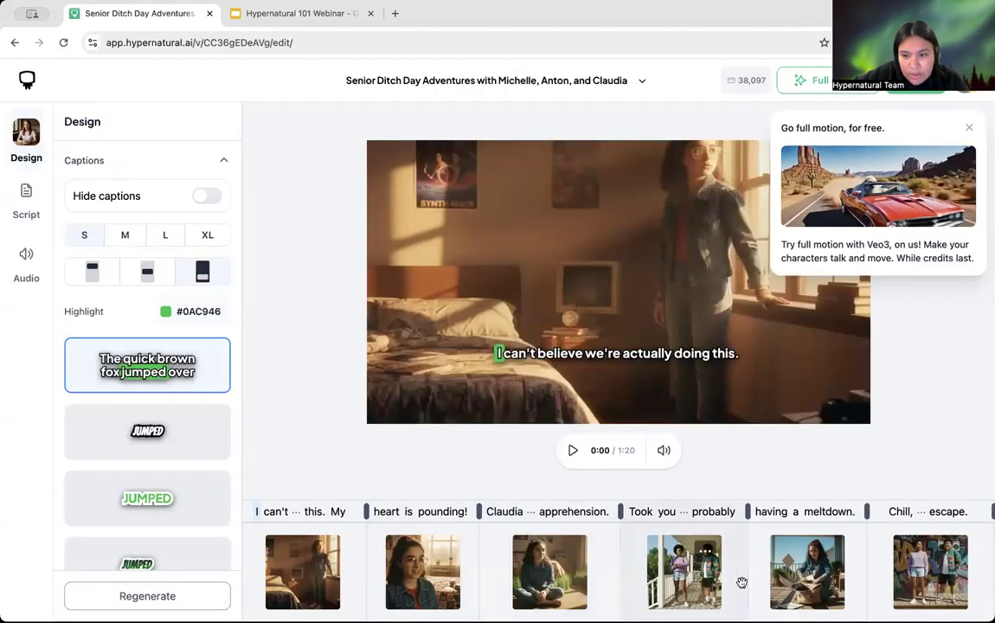
Step: Jump to the porch scene with Anton and play it briefly
click(681, 578)
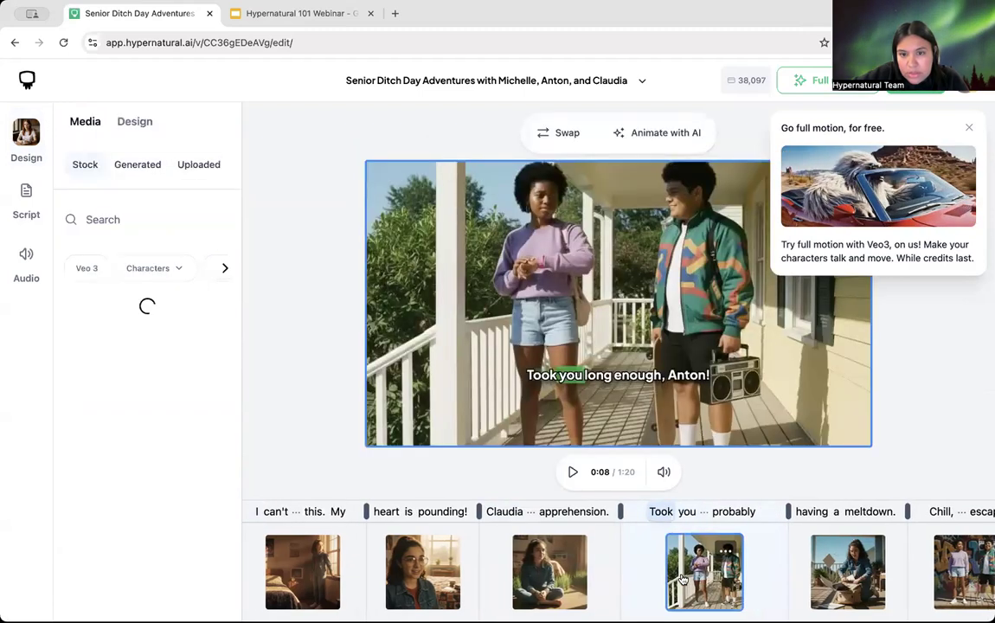
click(573, 471)
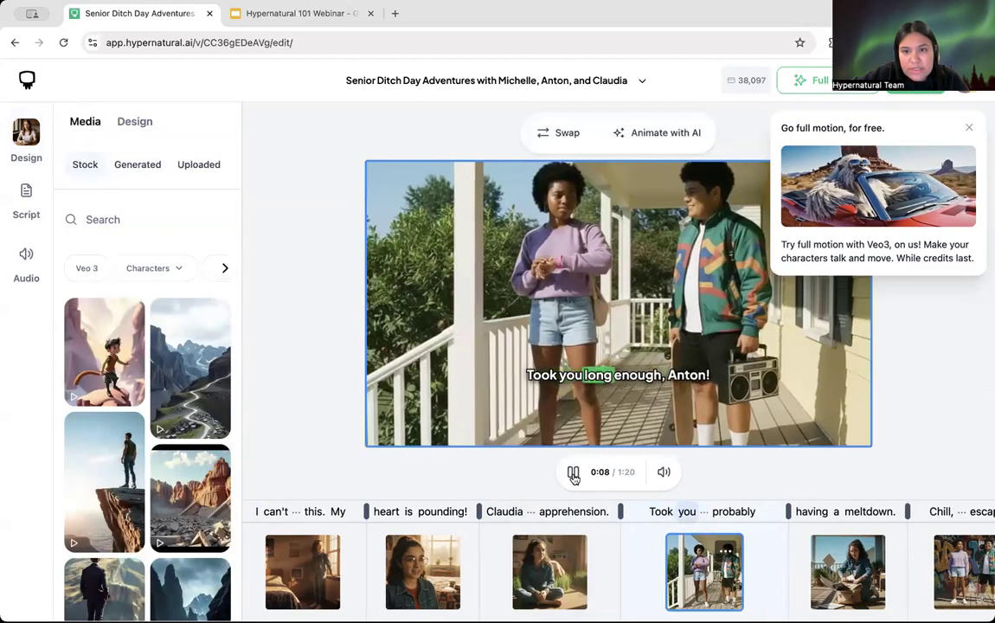
click(572, 472)
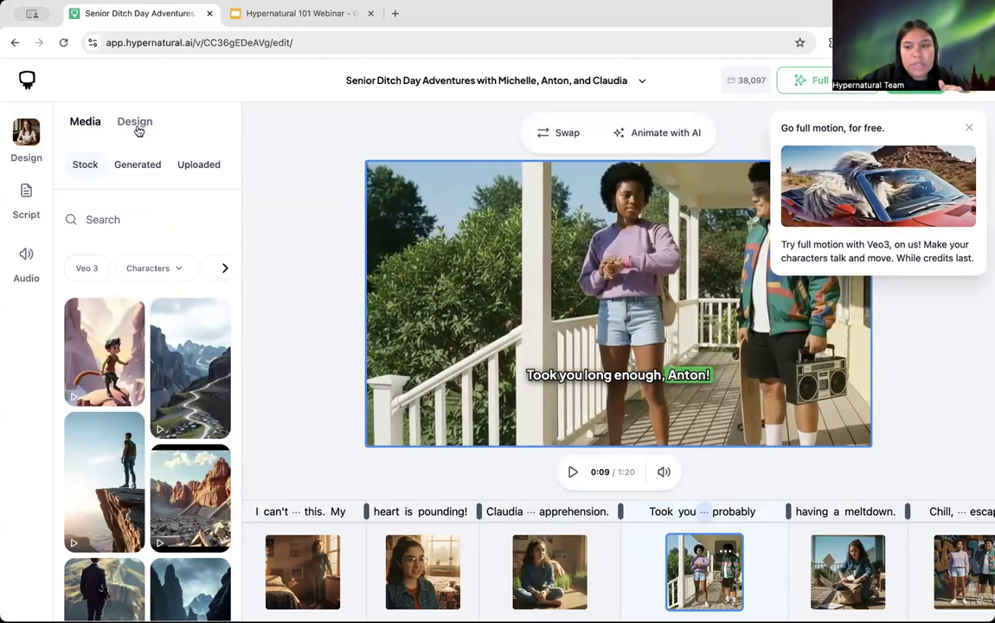
Step: Preview the graffiti-wall Chill scene and bring up its design settings
scroll(781, 511, right, 2)
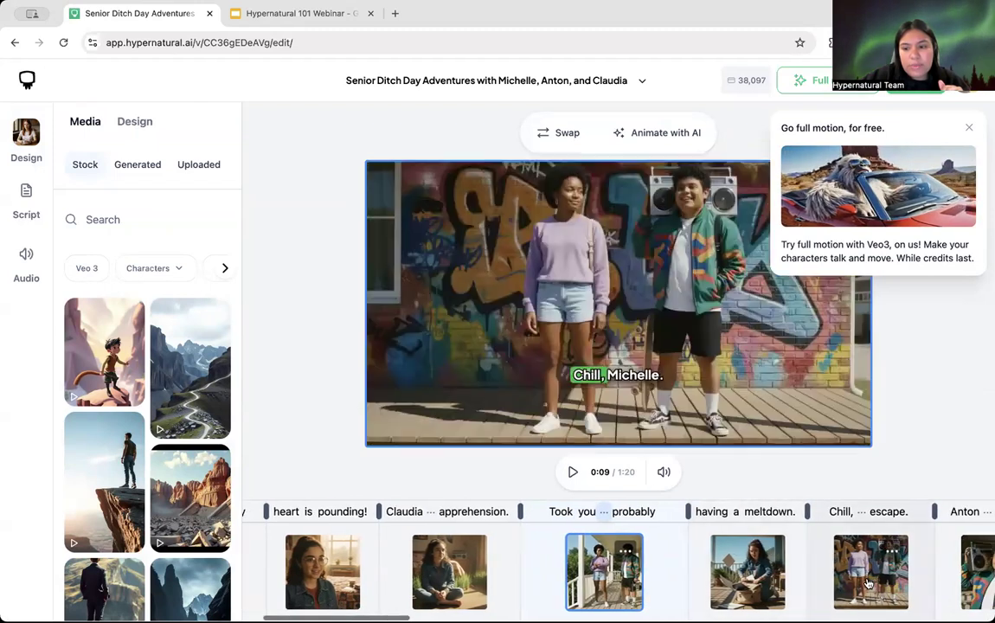
click(573, 472)
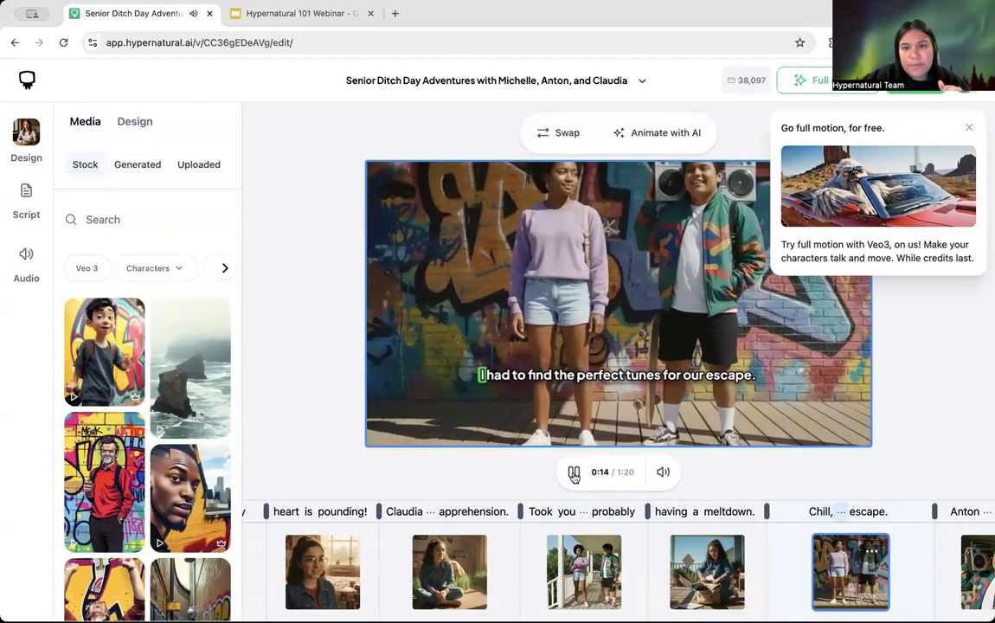
click(573, 471)
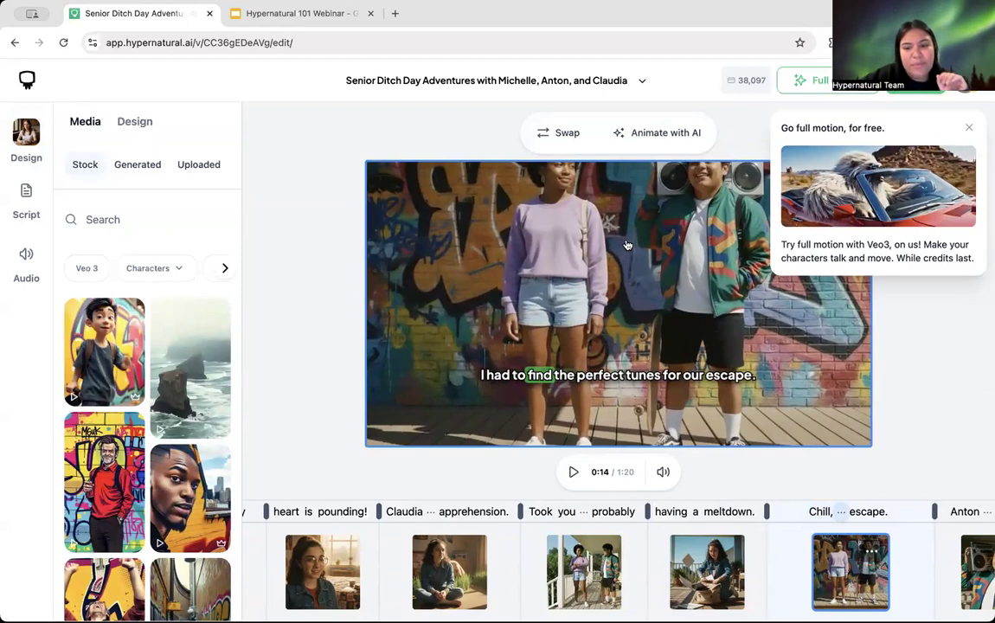
click(138, 125)
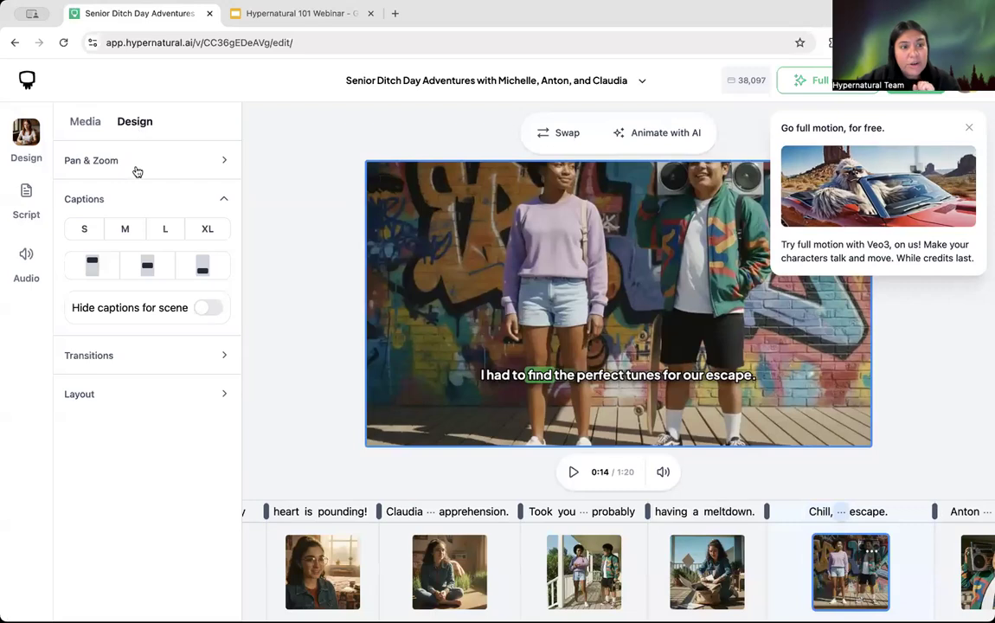
Step: Try Bounce Zoom, Cinematic, Zoom In, Pan Left and Pan Right animations on the scene
click(136, 163)
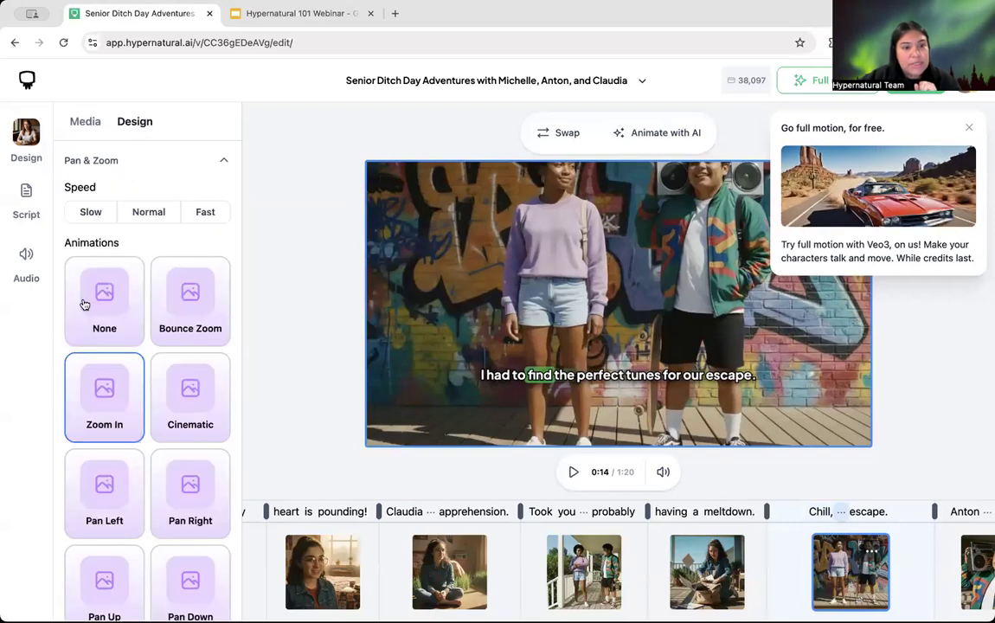
click(187, 309)
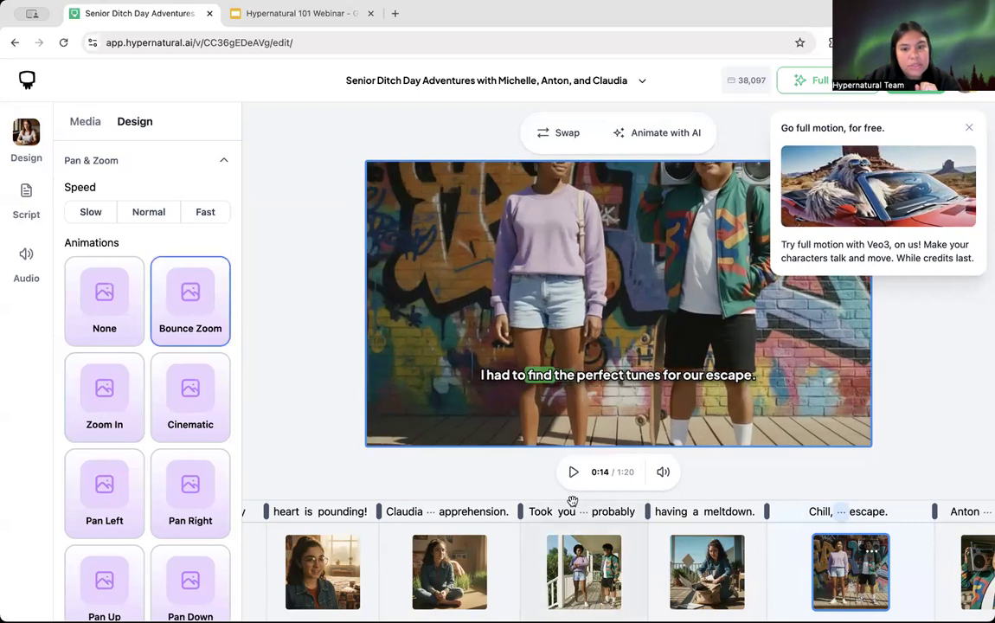
click(573, 473)
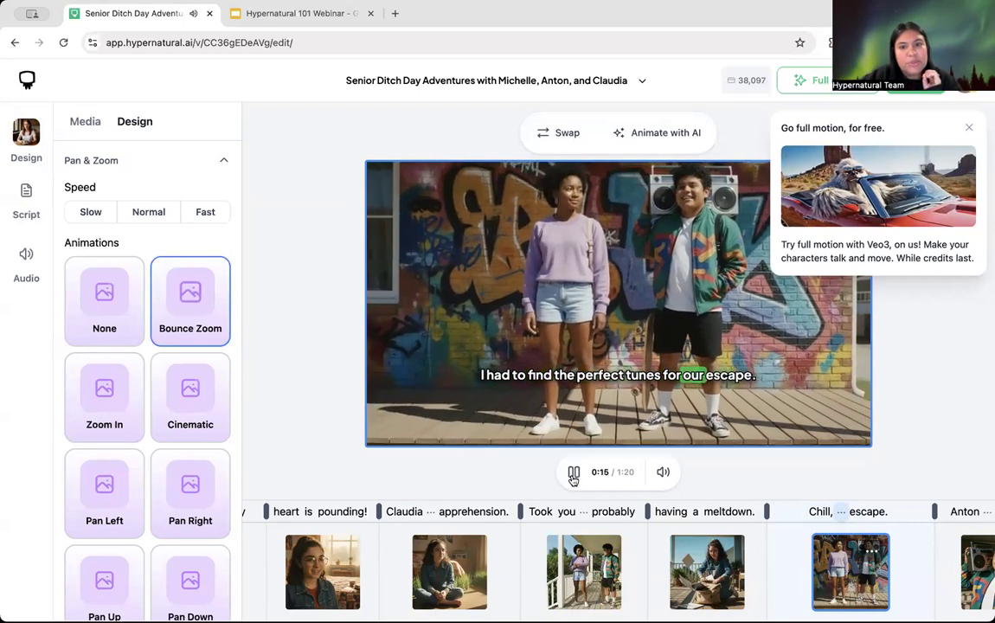
click(573, 474)
click(177, 399)
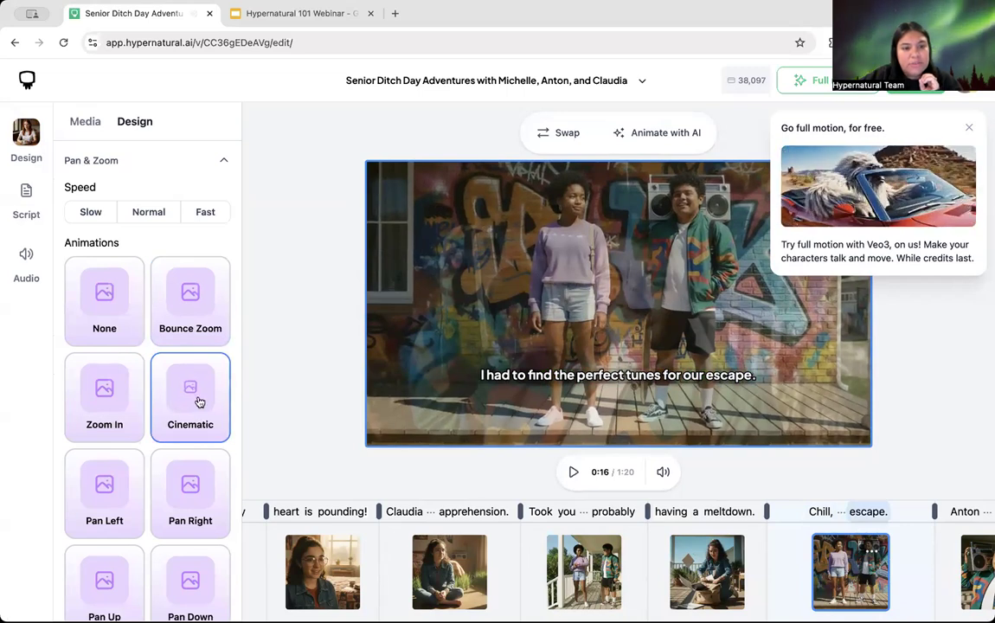
click(98, 381)
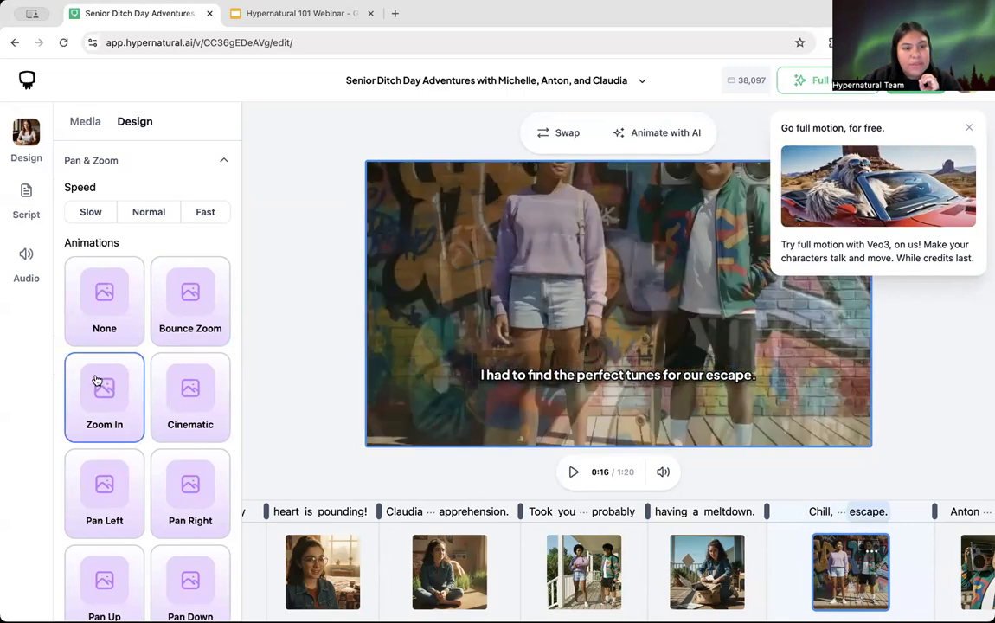
click(115, 491)
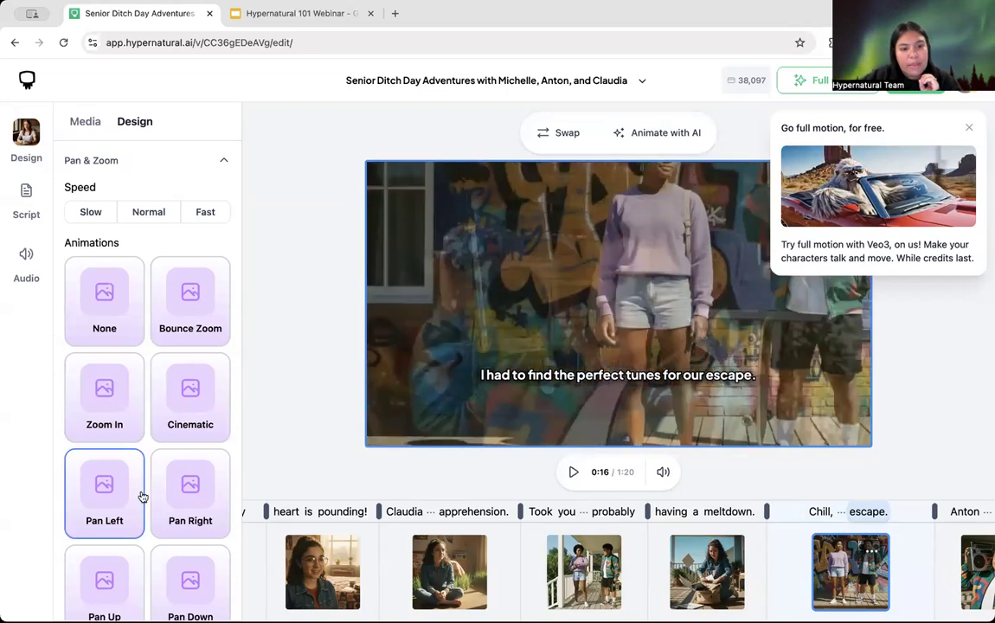
click(197, 493)
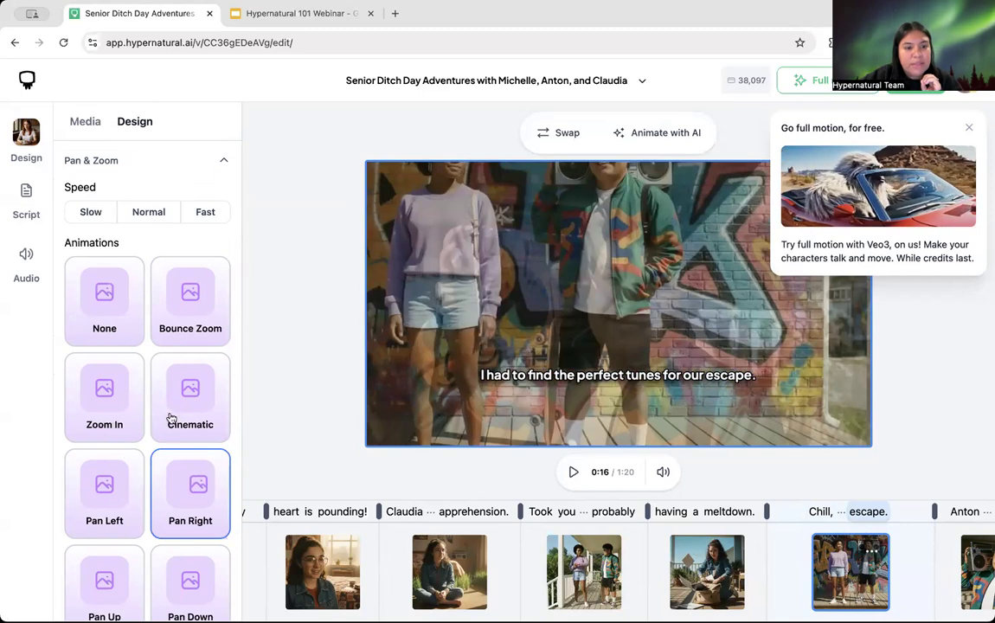
Step: Set the scene's pan and zoom animation to None and collapse that section
scroll(126, 456, down, 3)
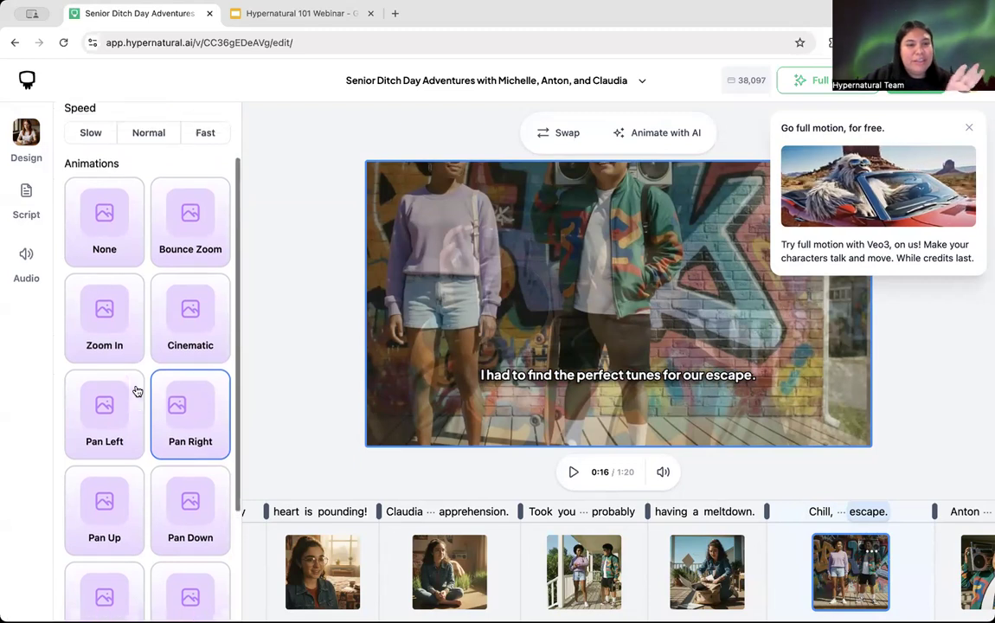
scroll(136, 391, up, 1)
scroll(136, 391, up, 1)
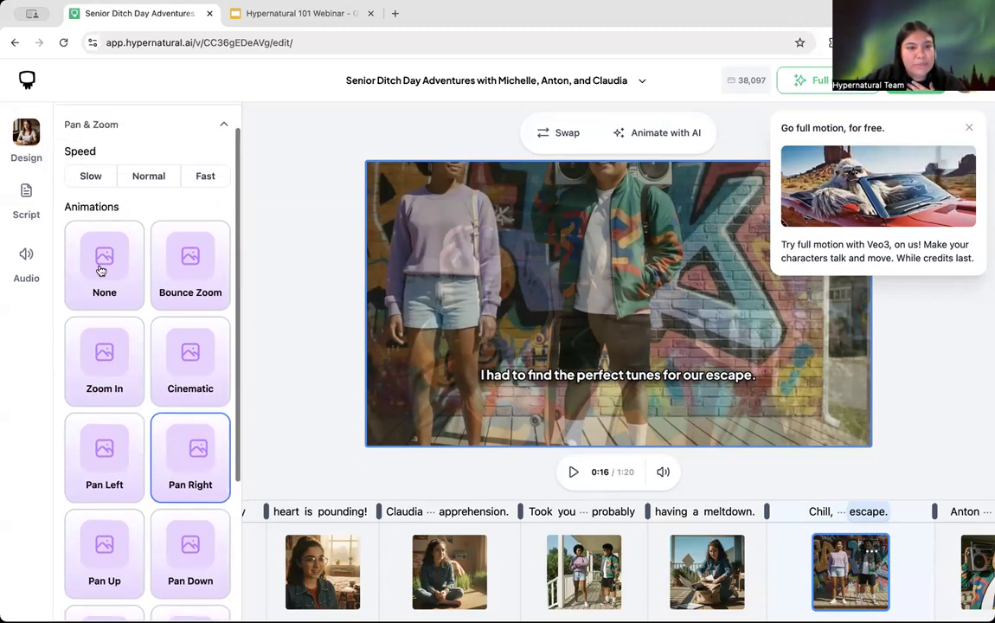
click(100, 271)
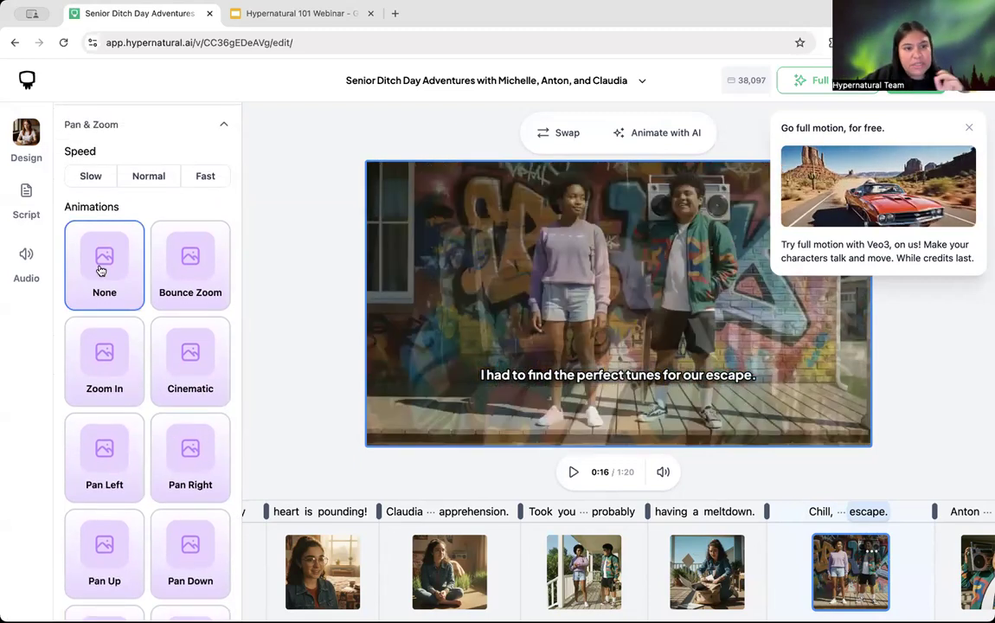
scroll(112, 177, up, 1)
click(215, 150)
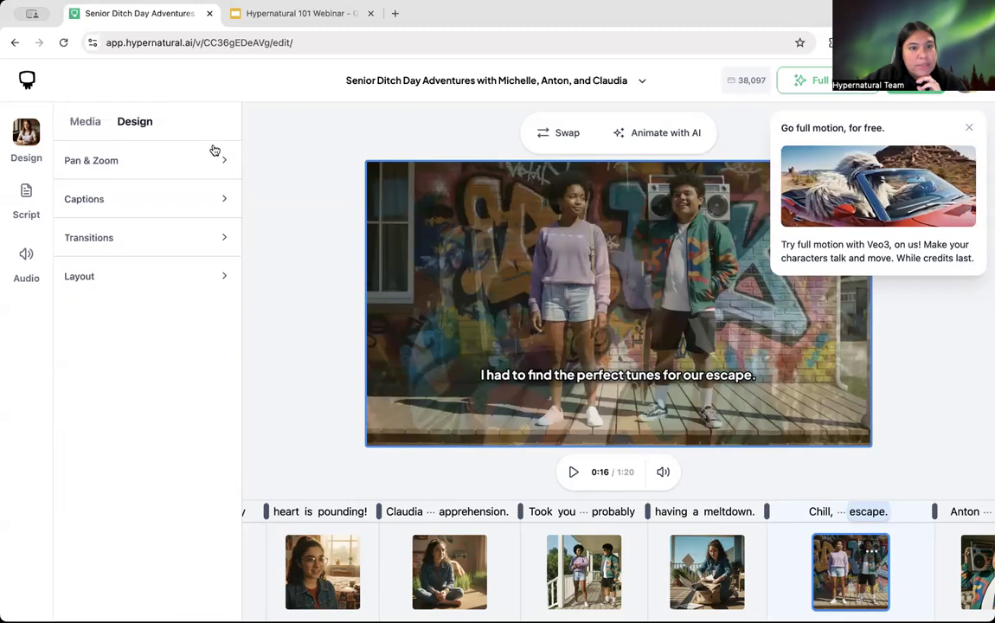
Step: Try caption sizes M, L, XL and top/middle positions, settling on size S at the bottom
click(118, 208)
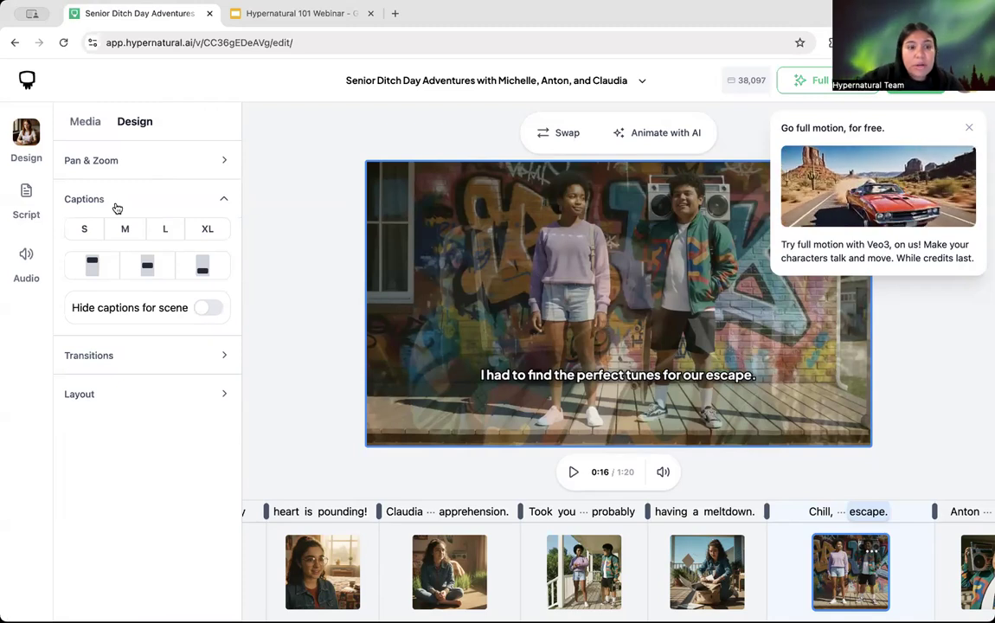
click(123, 227)
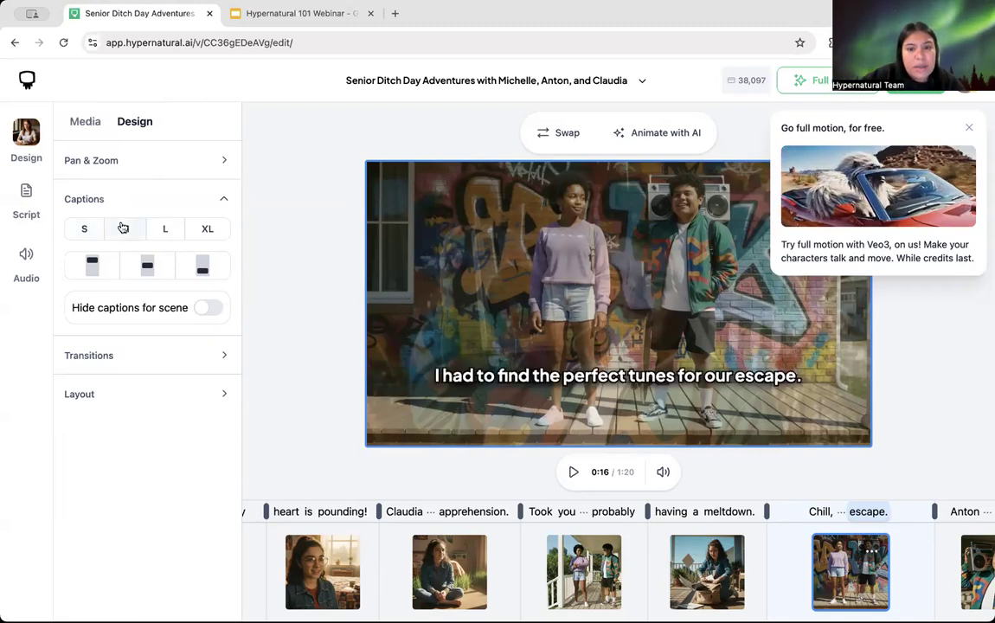
click(164, 228)
click(205, 228)
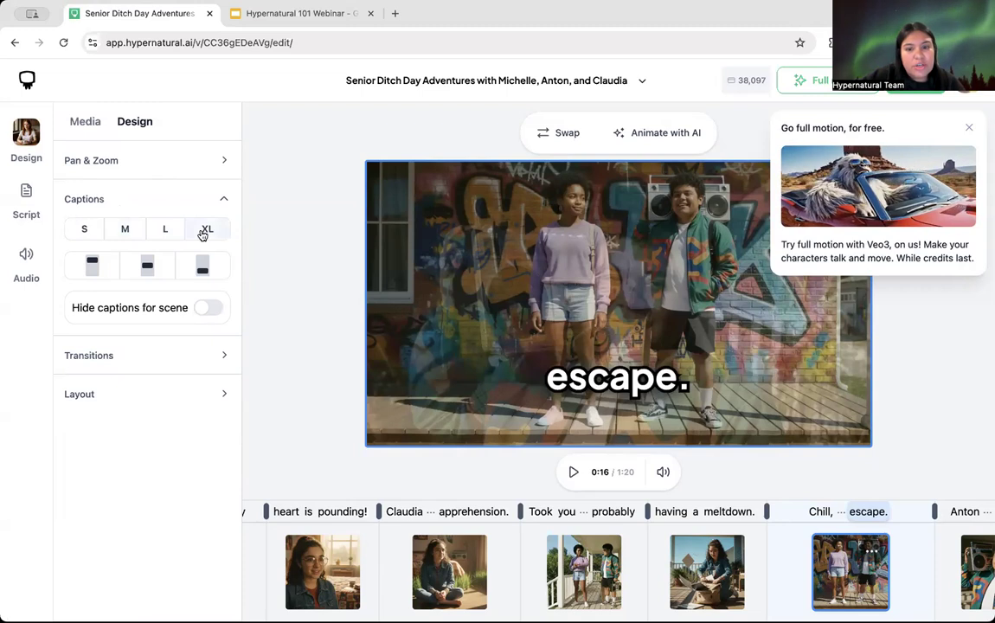
click(85, 232)
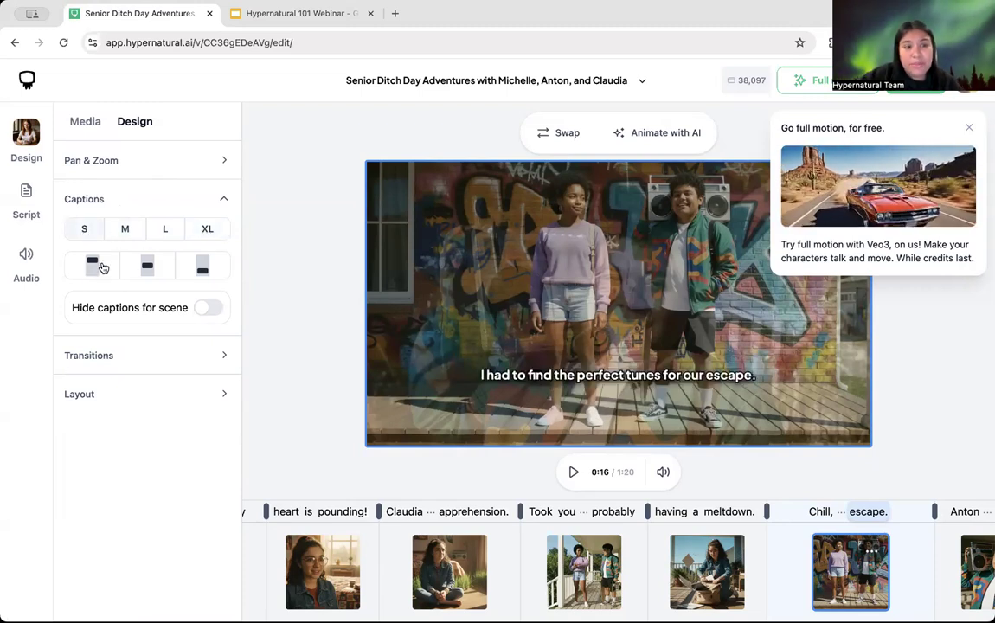
click(93, 266)
click(147, 267)
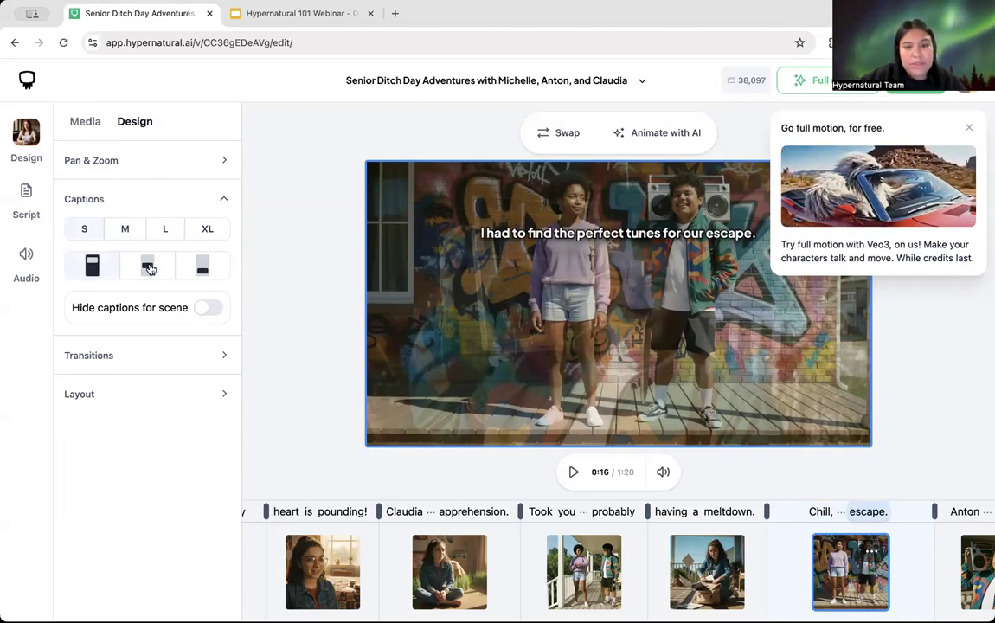
click(93, 265)
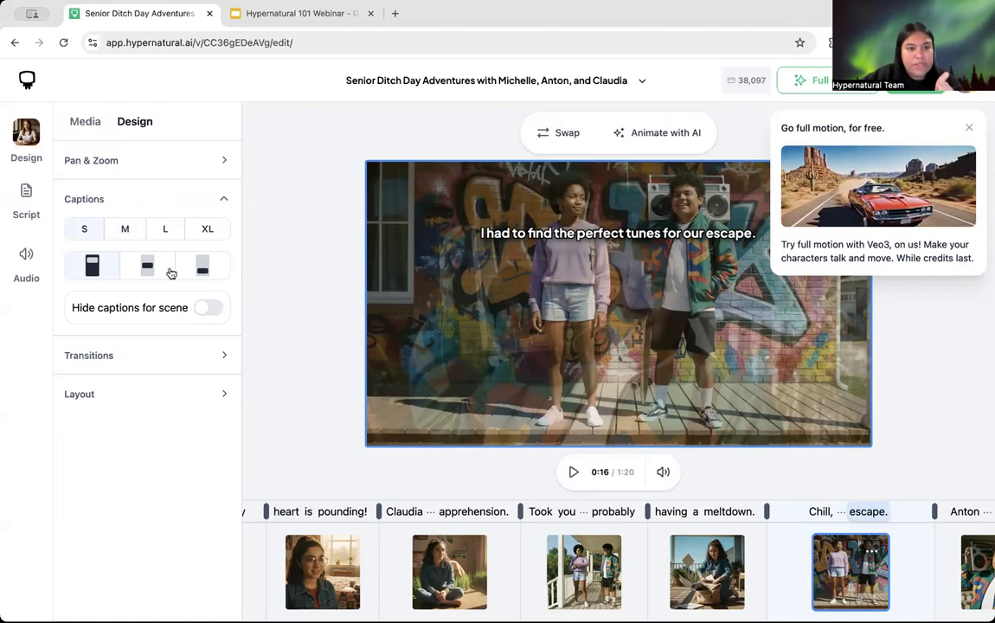
click(201, 273)
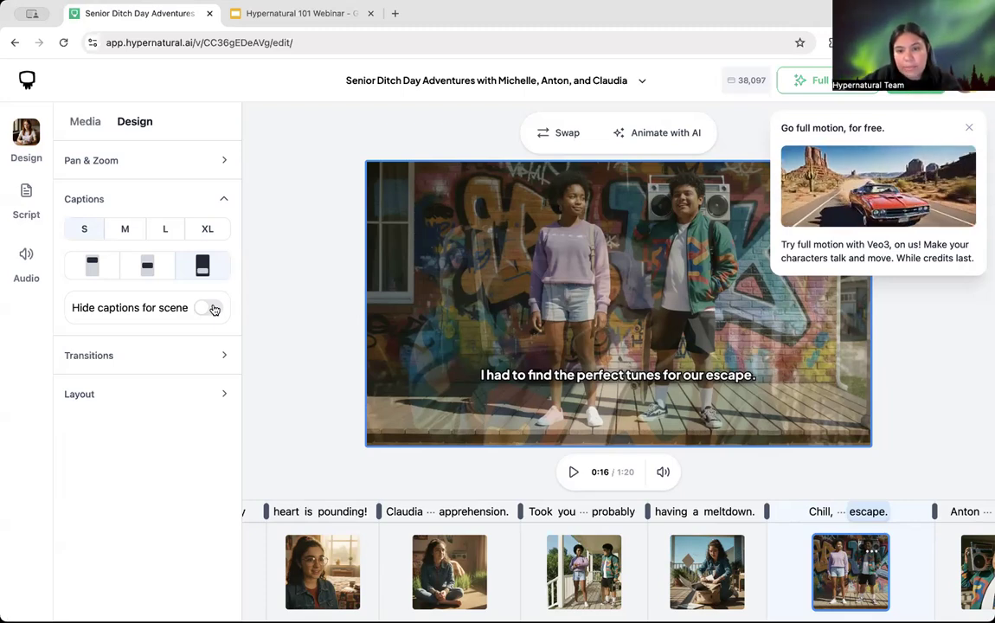
Step: Change the scene's entrance transition from Wipe to Slide
click(136, 190)
click(143, 242)
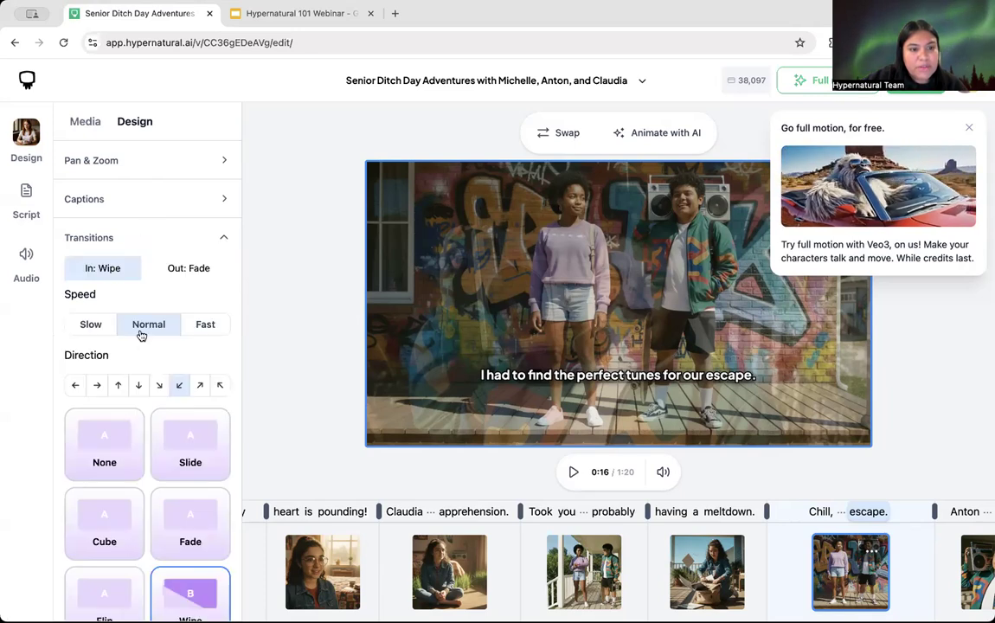
scroll(145, 355, down, 1)
scroll(146, 359, down, 1)
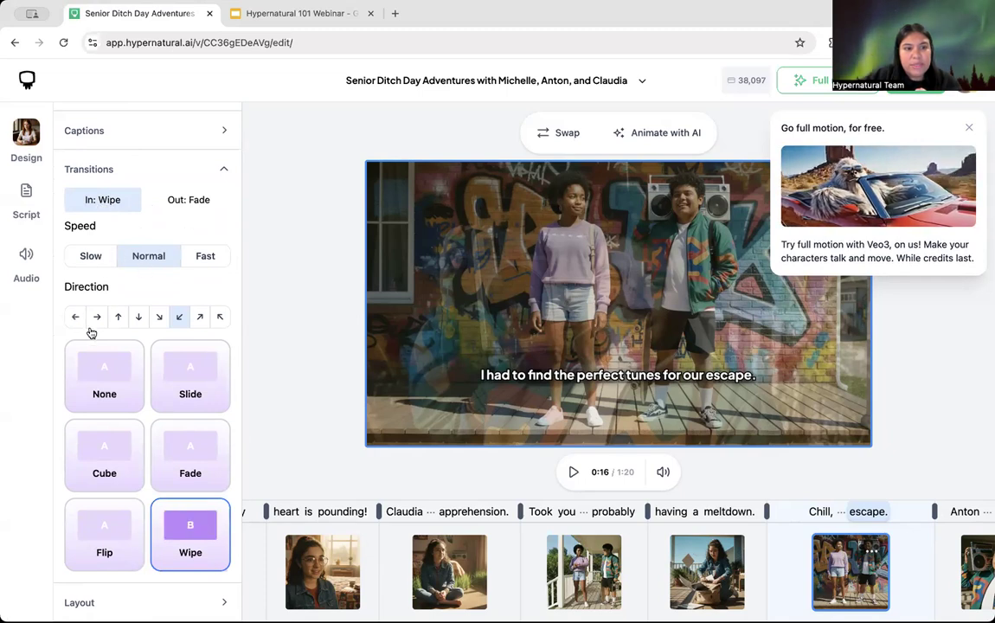
click(115, 378)
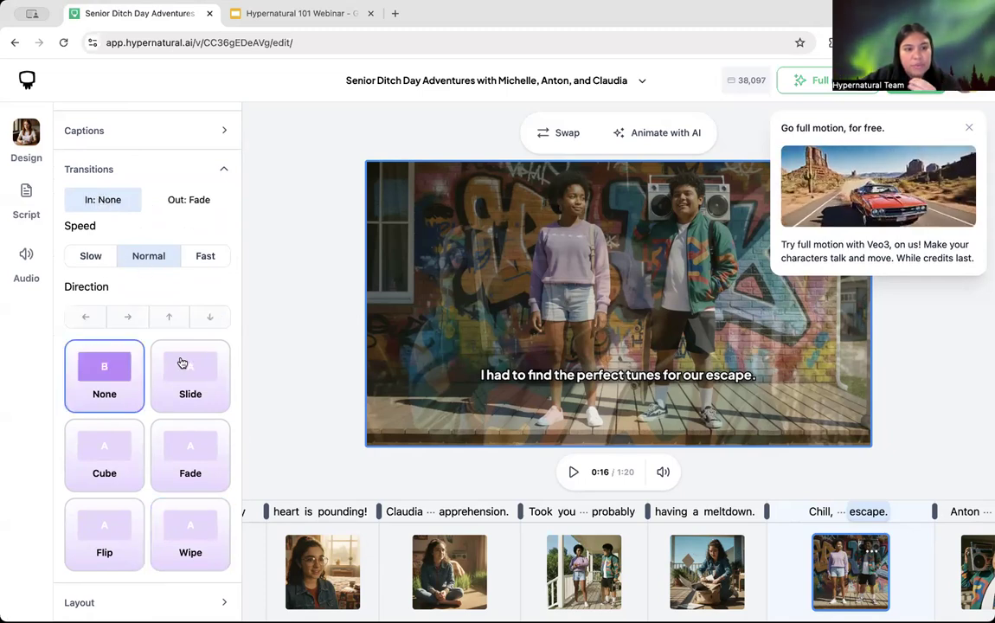
click(193, 379)
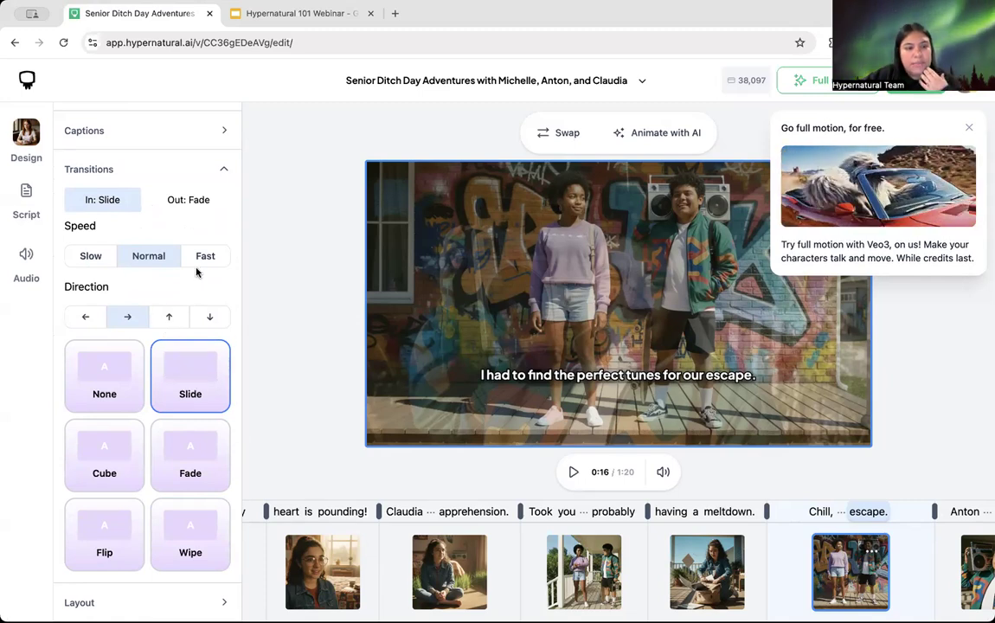
Step: Confirm the exit transition stays Fade and fold away the transition settings
click(187, 200)
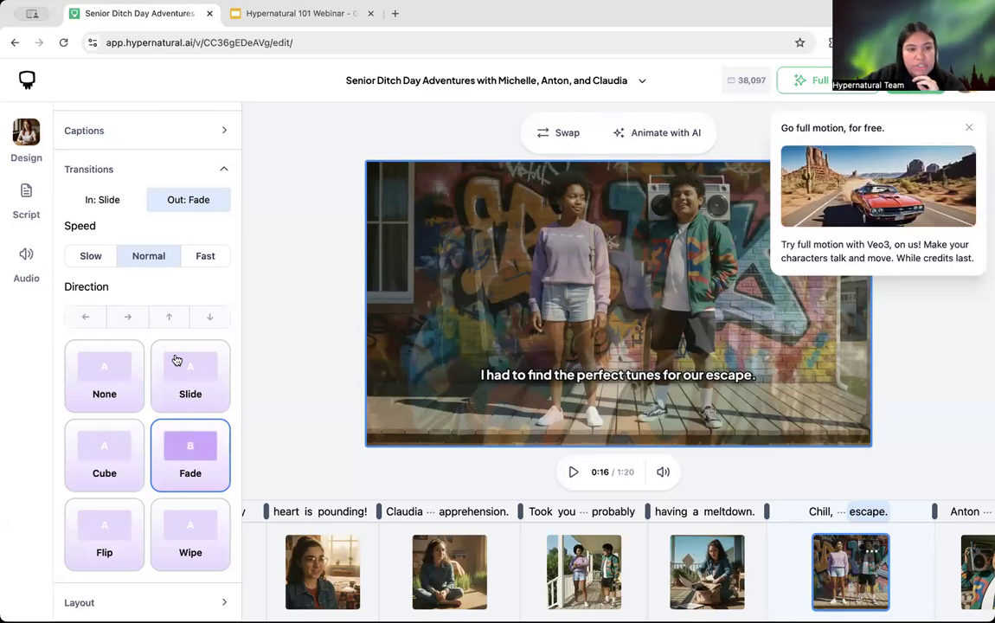
click(141, 167)
click(158, 274)
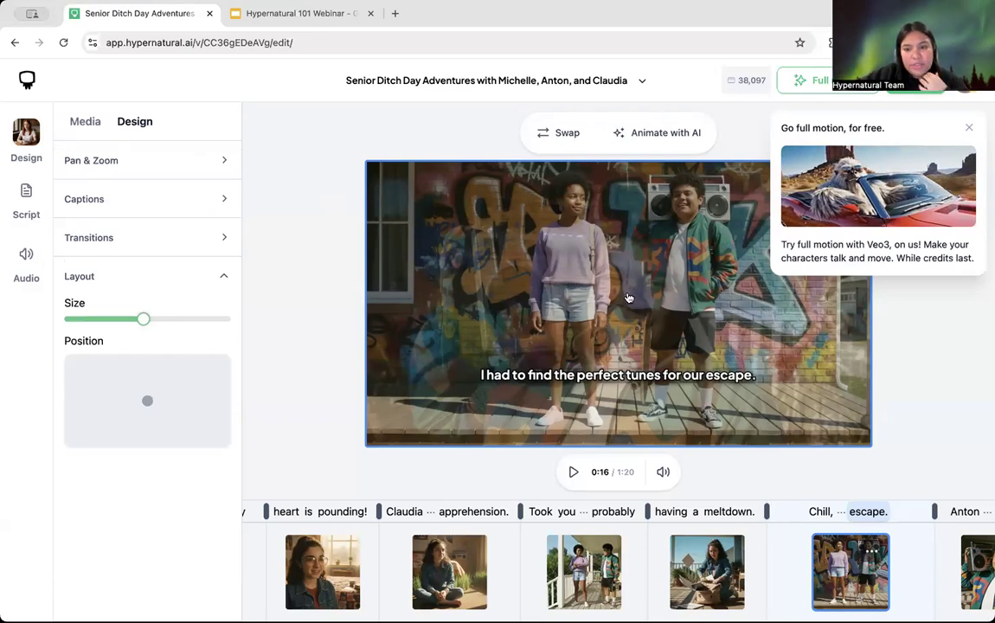
Step: Collapse the Layout section and switch to the video-wide Design panel
click(107, 274)
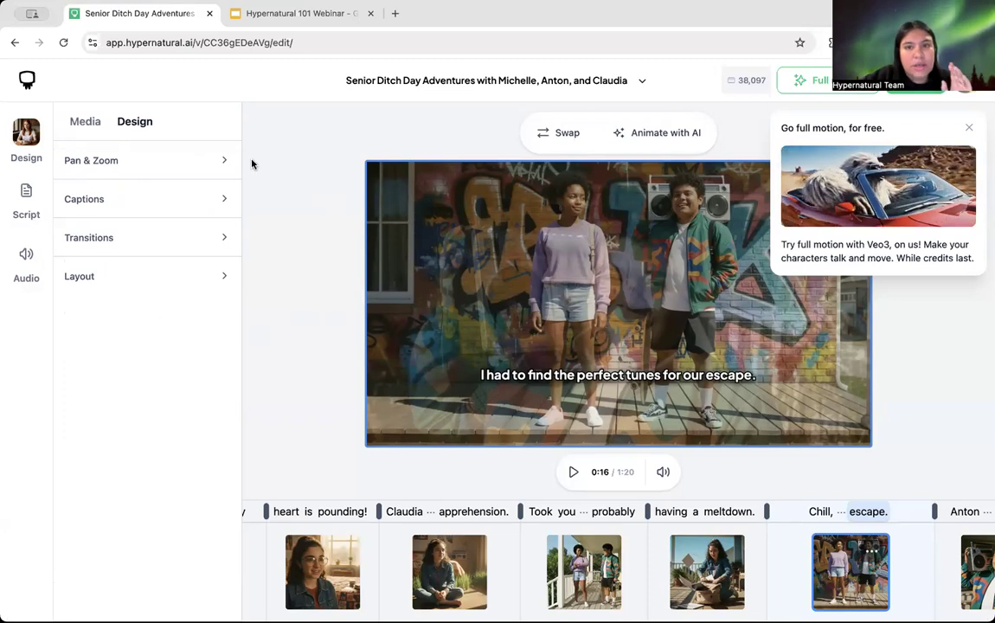
click(26, 145)
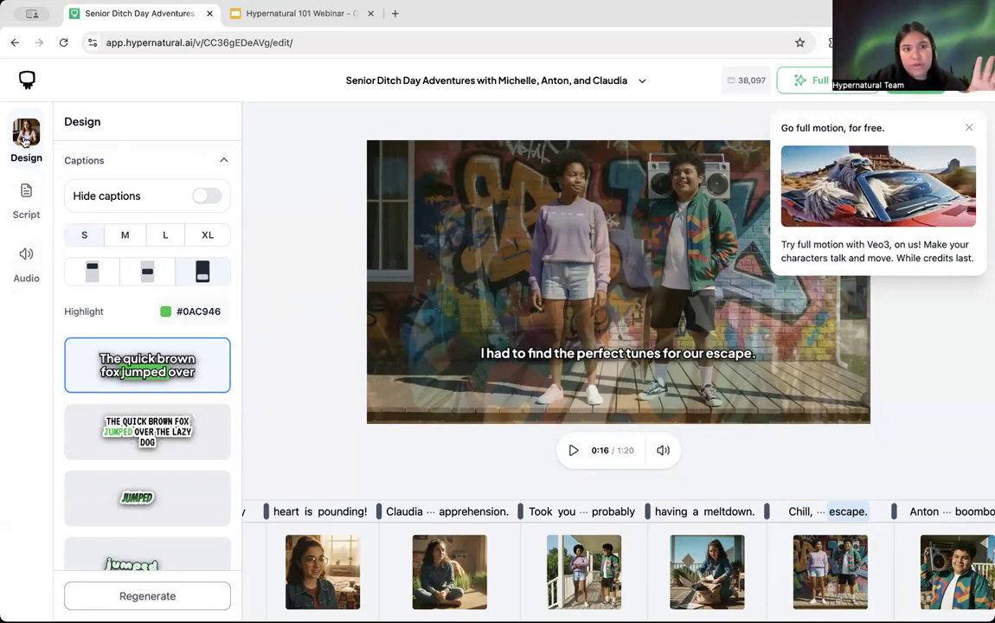
Step: Hide captions across the video to preview the first scene, then turn them back on
click(207, 197)
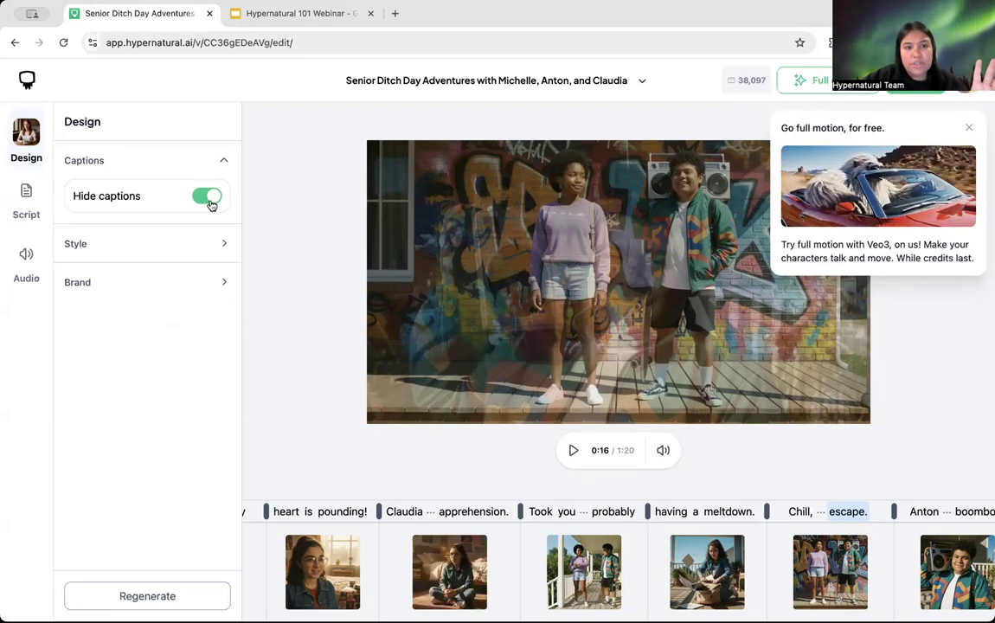
click(380, 558)
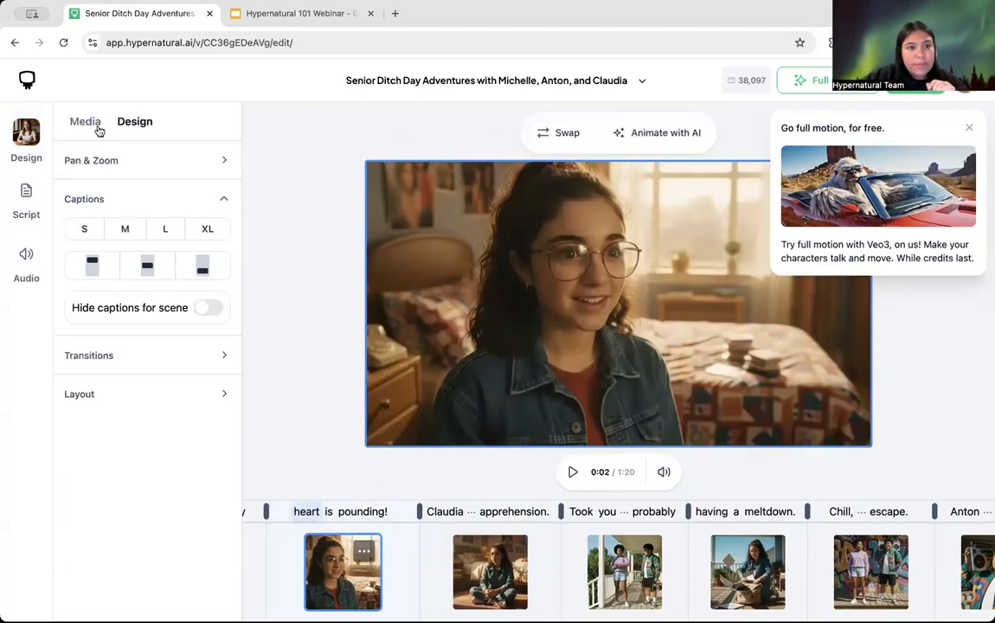
click(23, 125)
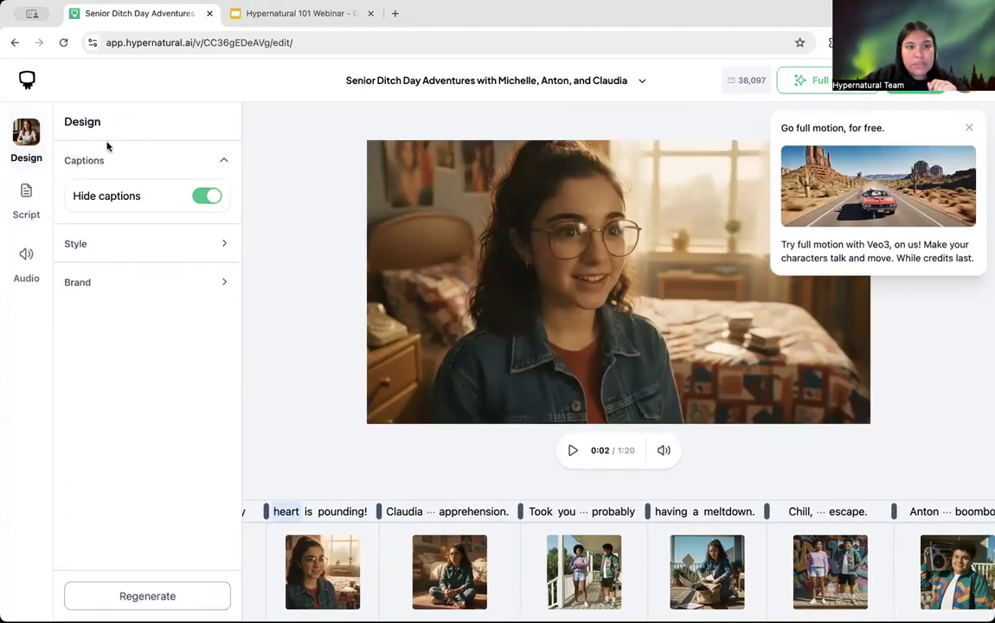
click(206, 195)
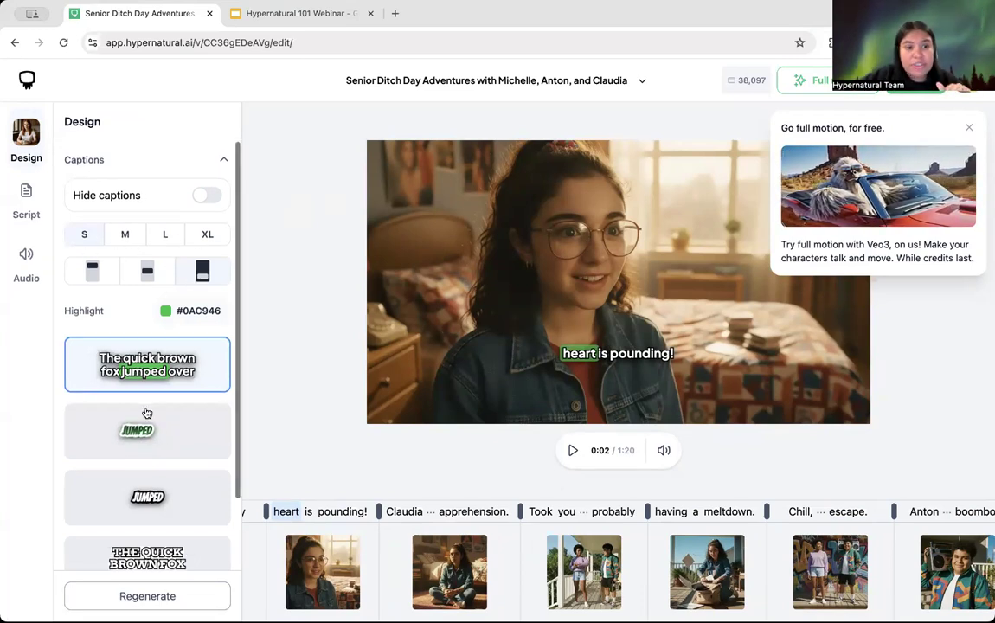
Step: Reveal more caption styles and check the highlight colour without changing it
scroll(145, 411, down, 3)
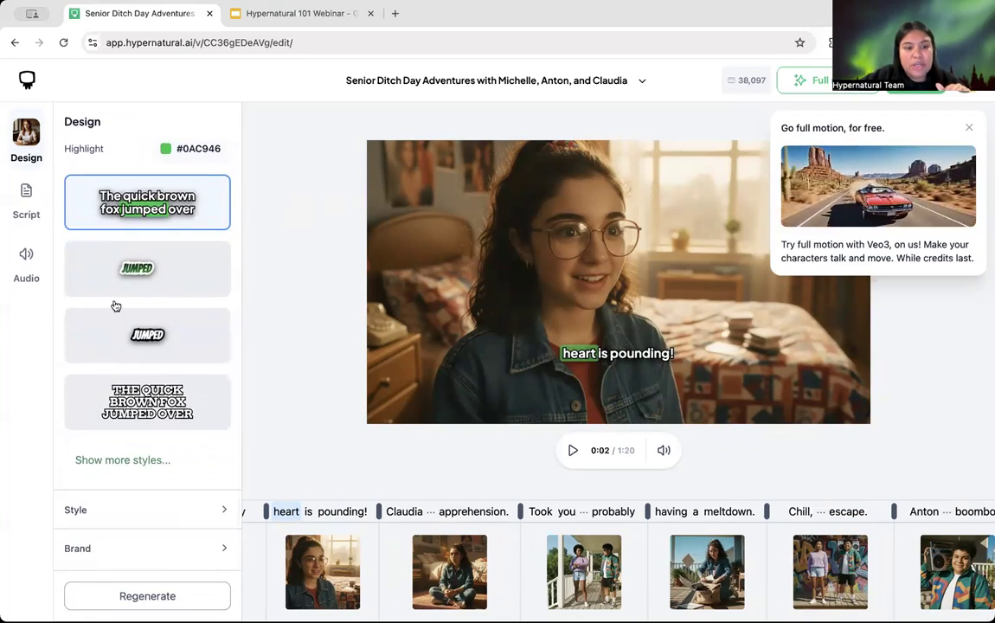
click(136, 460)
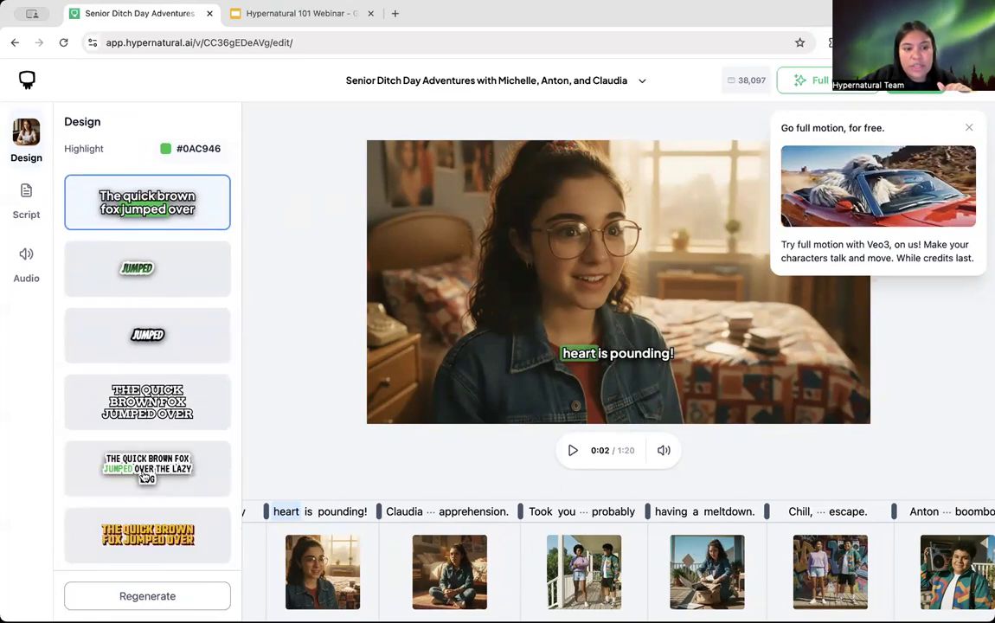
scroll(142, 473, down, 5)
scroll(143, 475, down, 3)
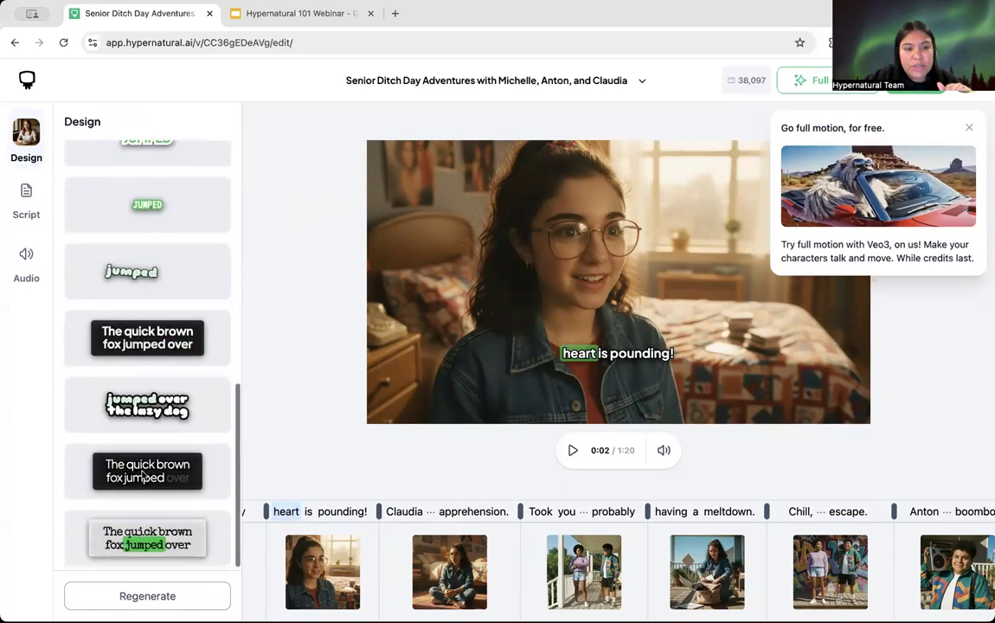
scroll(143, 475, up, 5)
scroll(143, 475, up, 10)
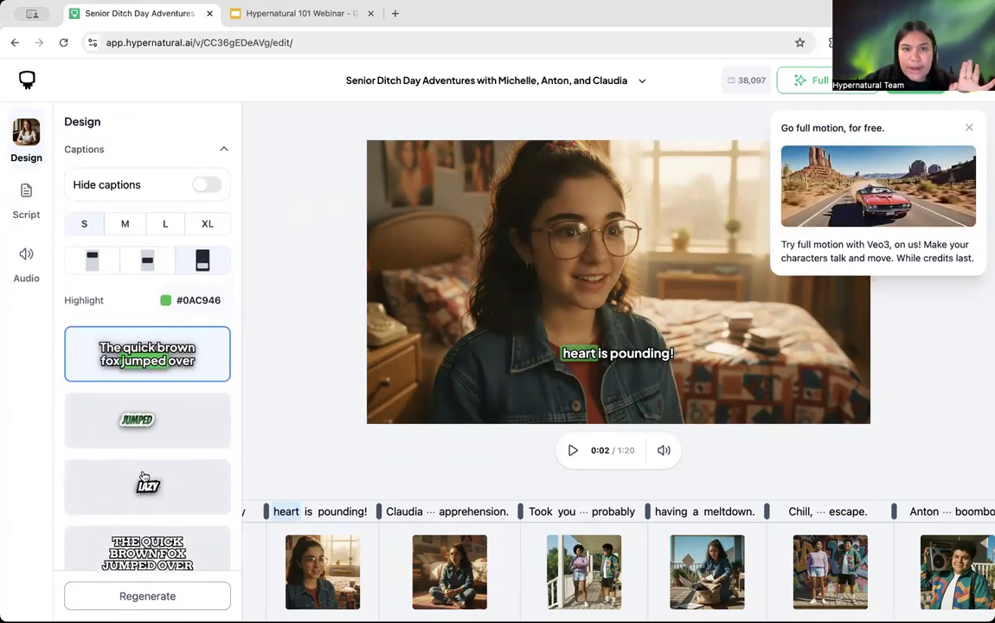
click(172, 308)
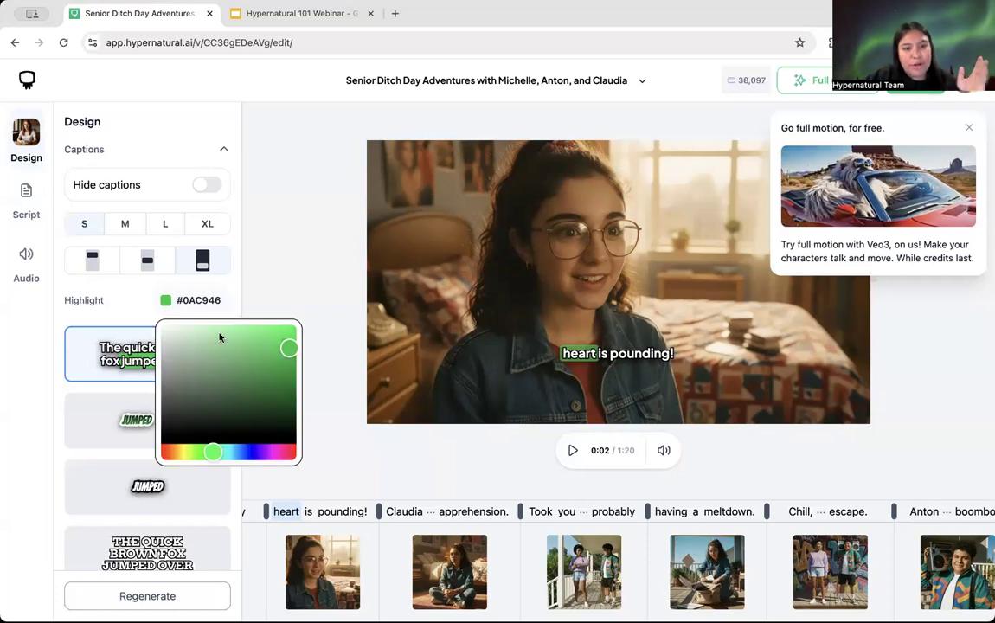
click(115, 300)
Step: Check the video's visual Style list unchanged, then move to the Script settings
scroll(121, 303, down, 1)
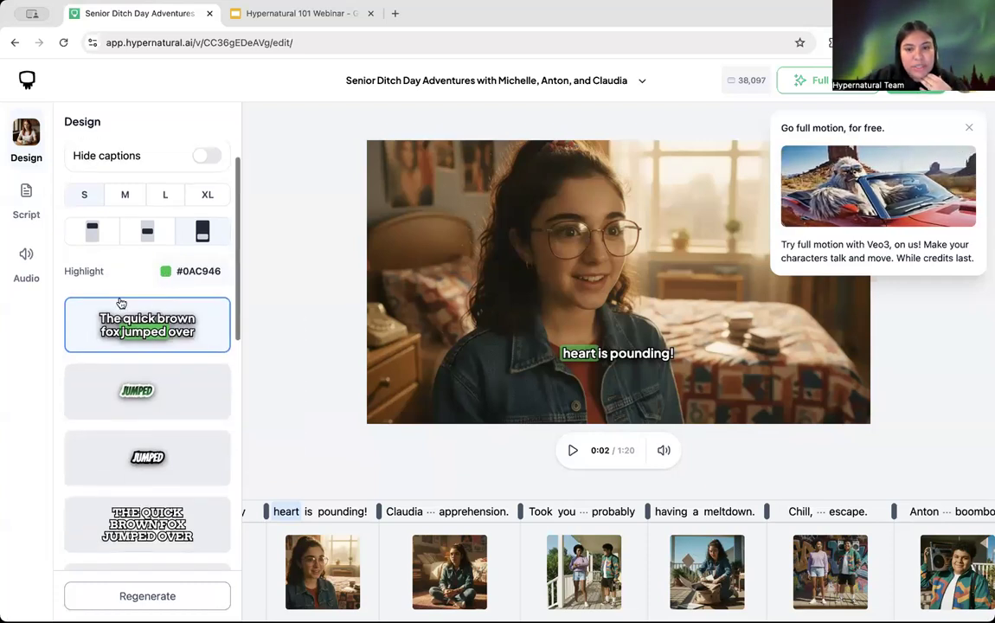
scroll(122, 303, down, 5)
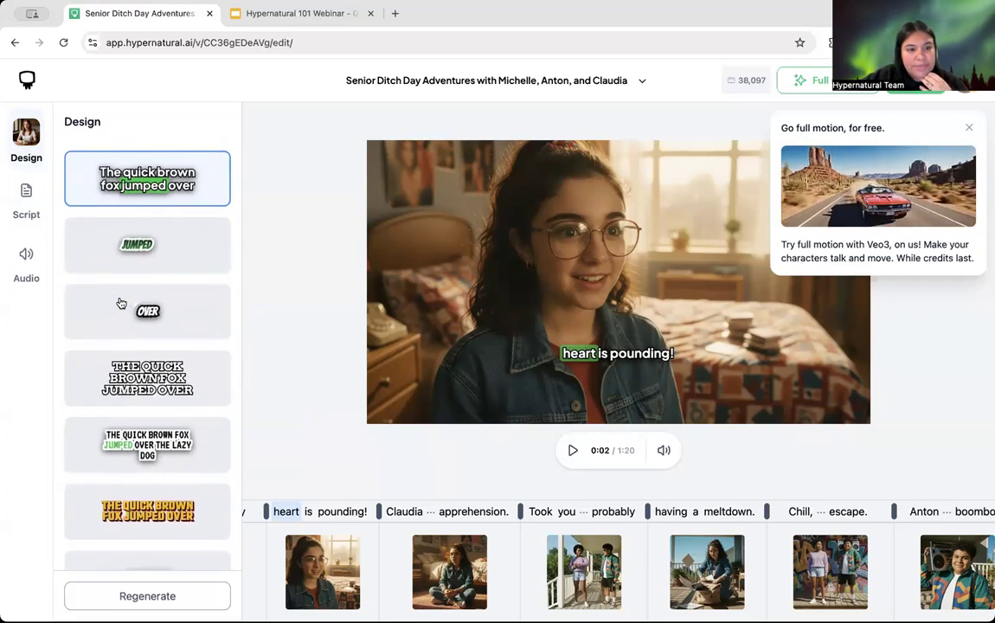
scroll(121, 303, up, 3)
scroll(121, 302, down, 4)
scroll(121, 303, up, 6)
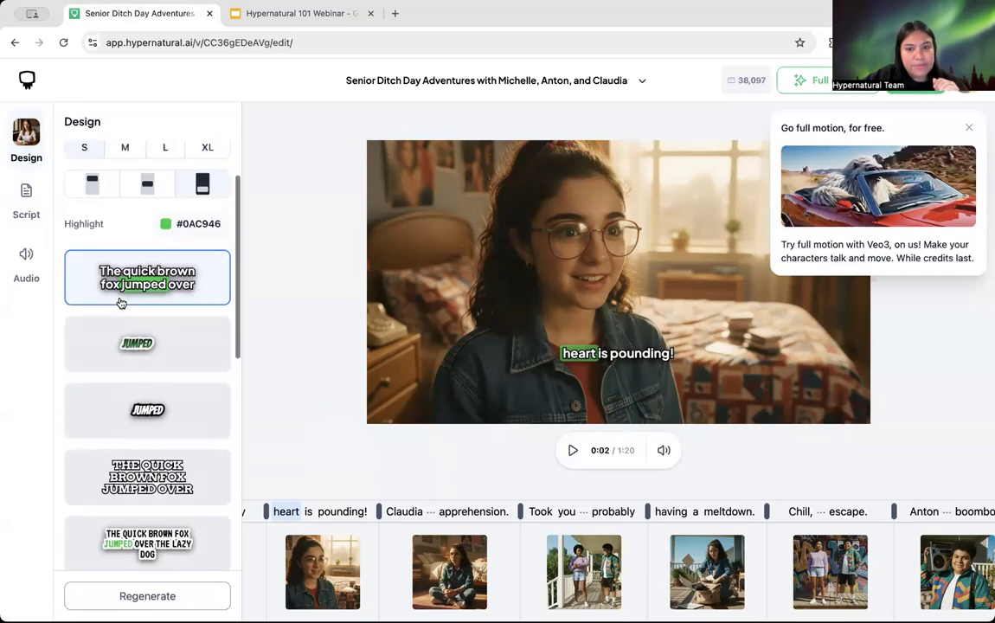
scroll(121, 303, down, 10)
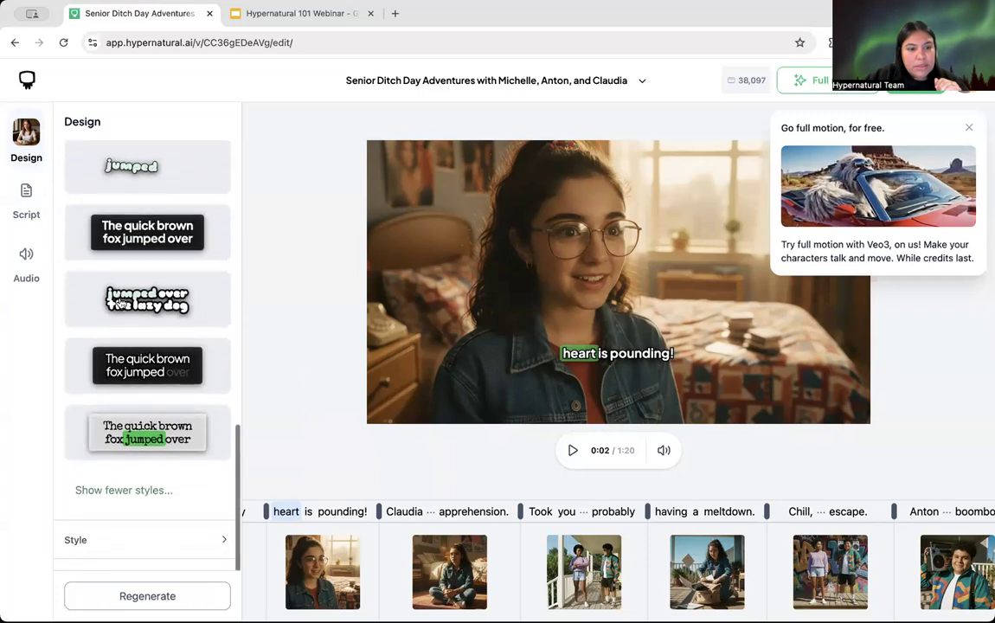
scroll(119, 303, down, 1)
click(130, 514)
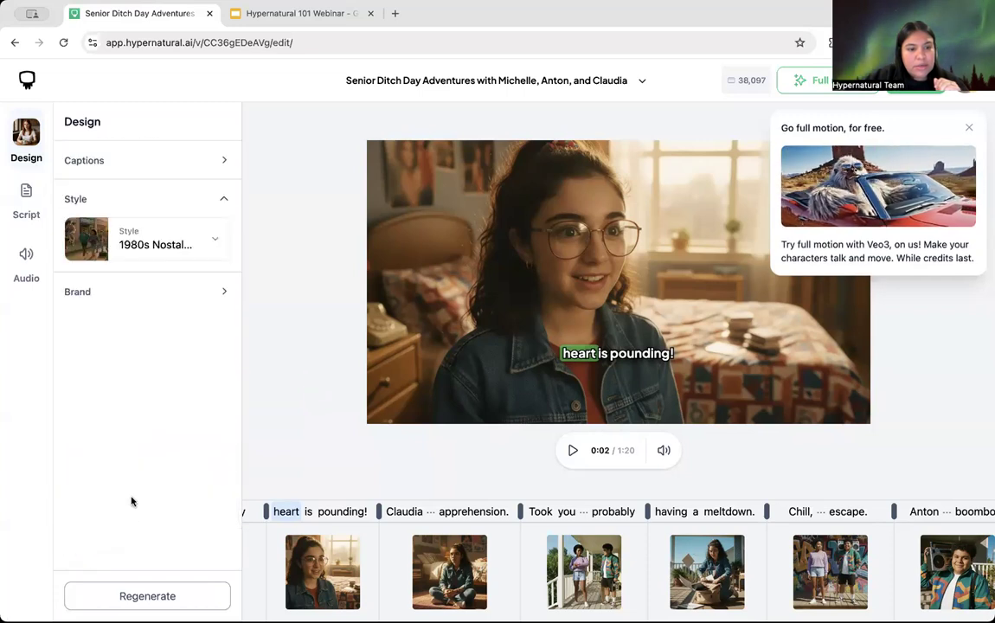
click(149, 245)
click(142, 199)
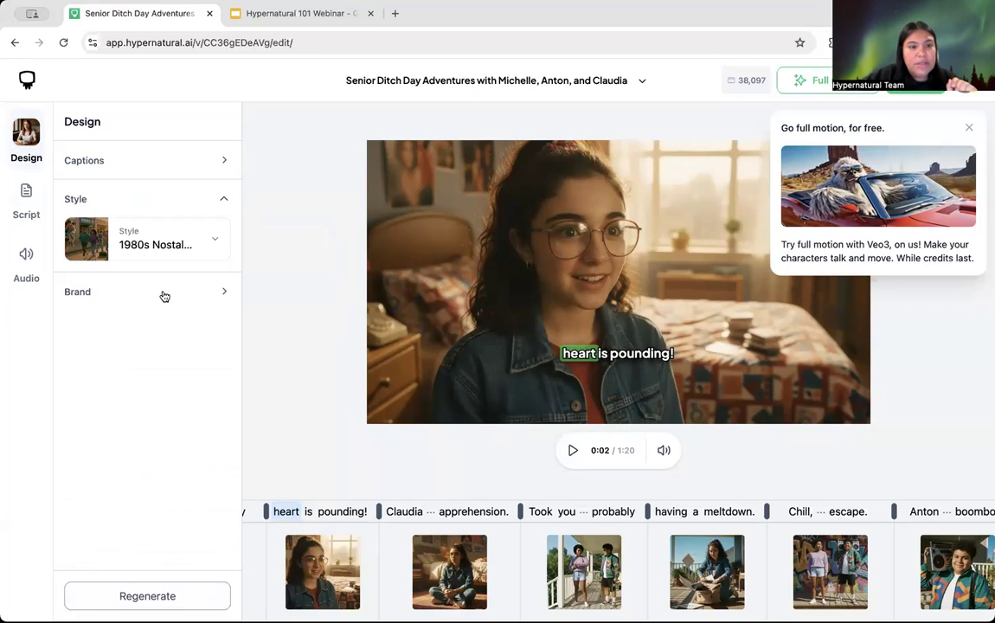
click(21, 205)
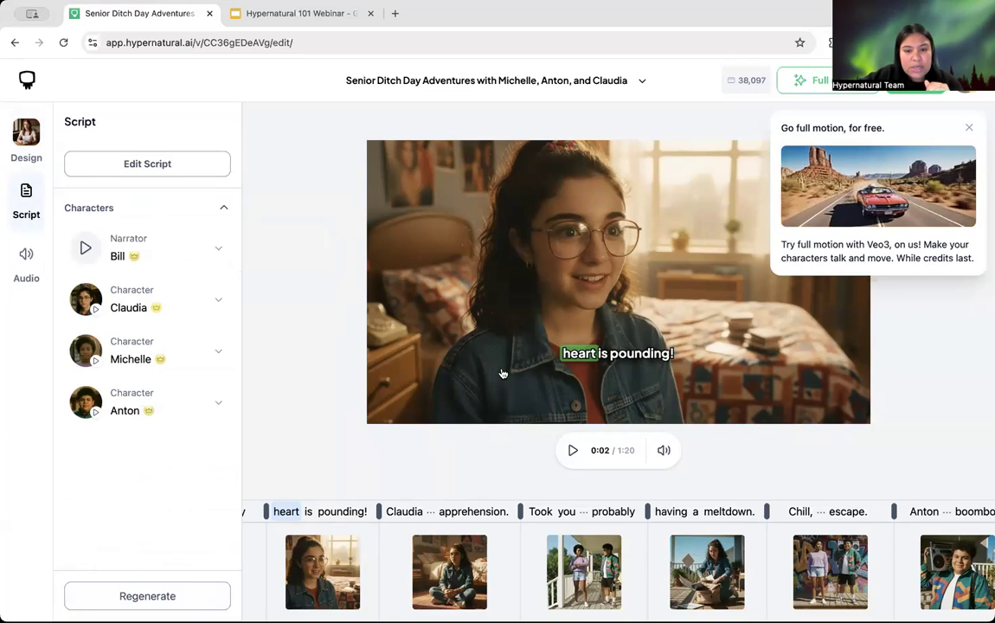
Step: Play the preview briefly and open the full script for editing
click(572, 449)
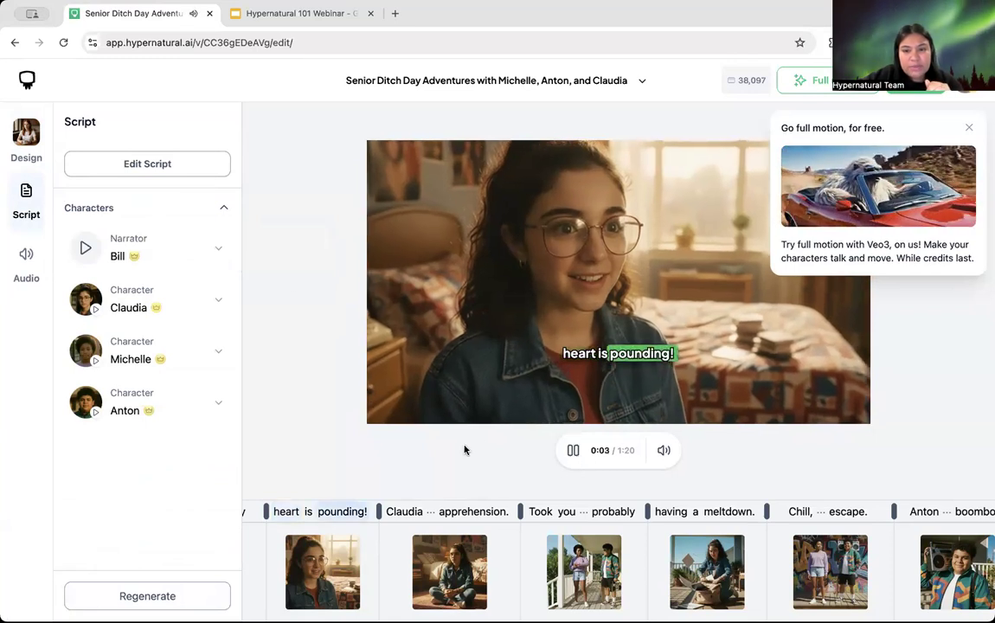
click(573, 451)
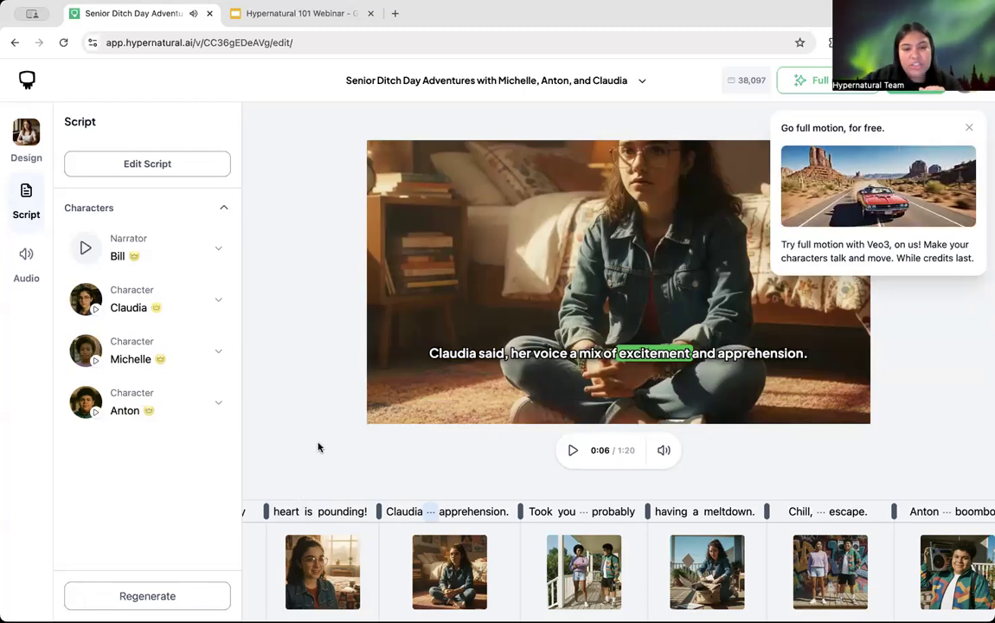
click(148, 164)
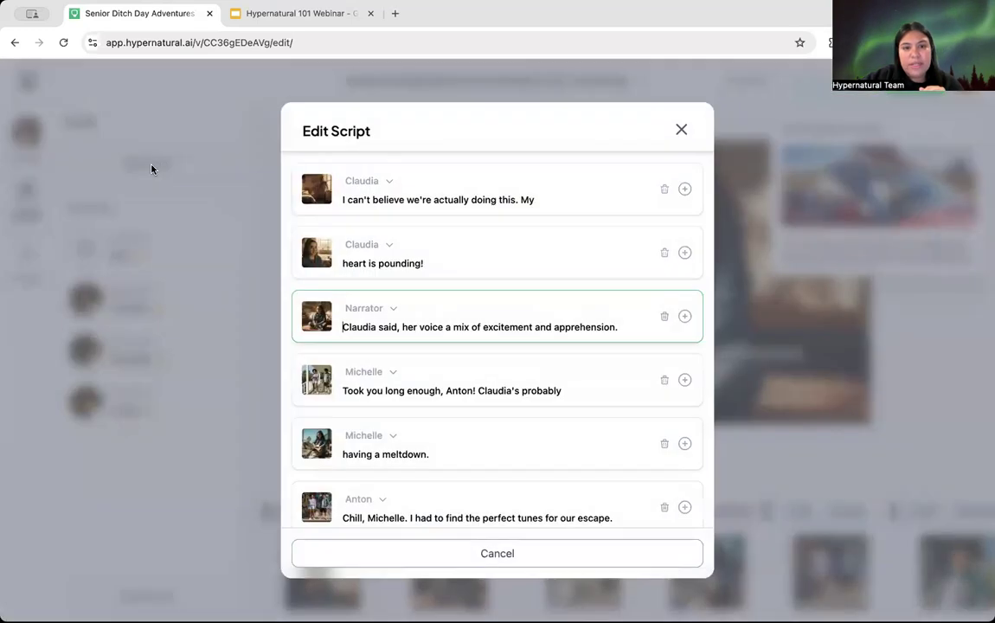
scroll(490, 342, down, 3)
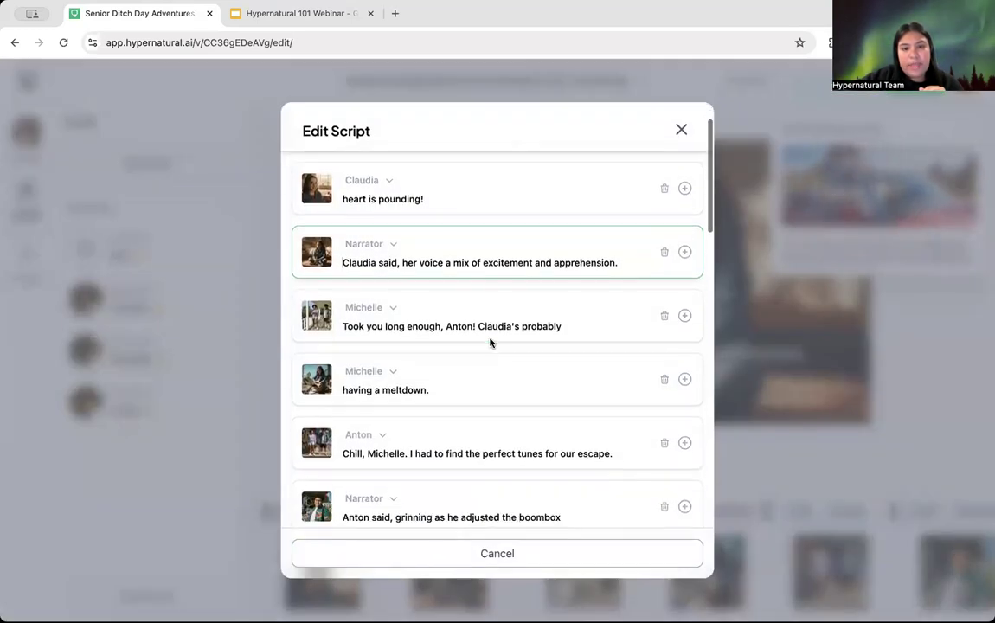
scroll(489, 339, up, 4)
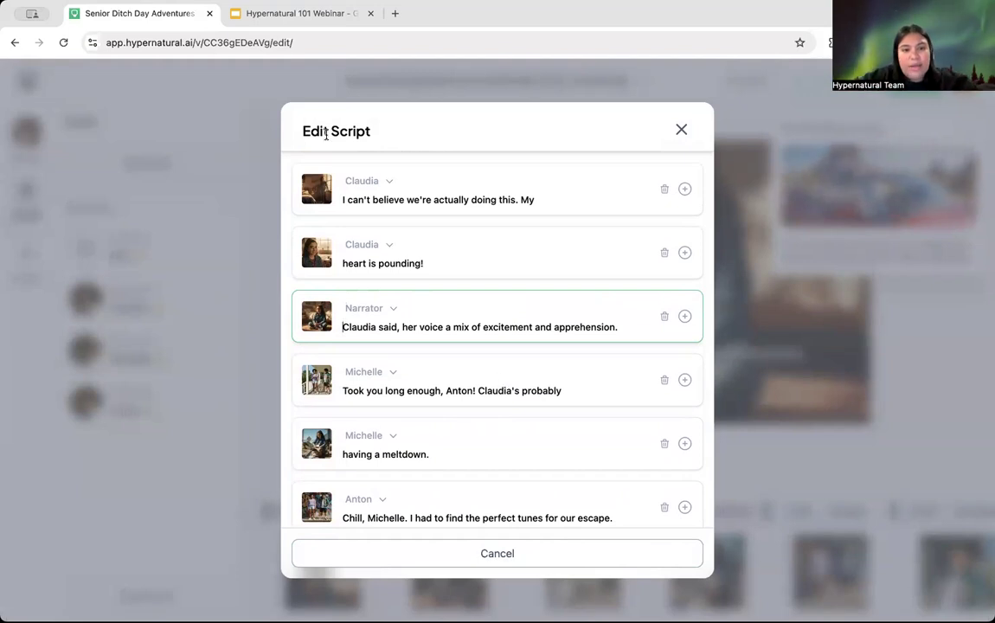
Step: Append 'I am so scared.' to Claudia's 'heart is pounding!' line and save the script
click(534, 200)
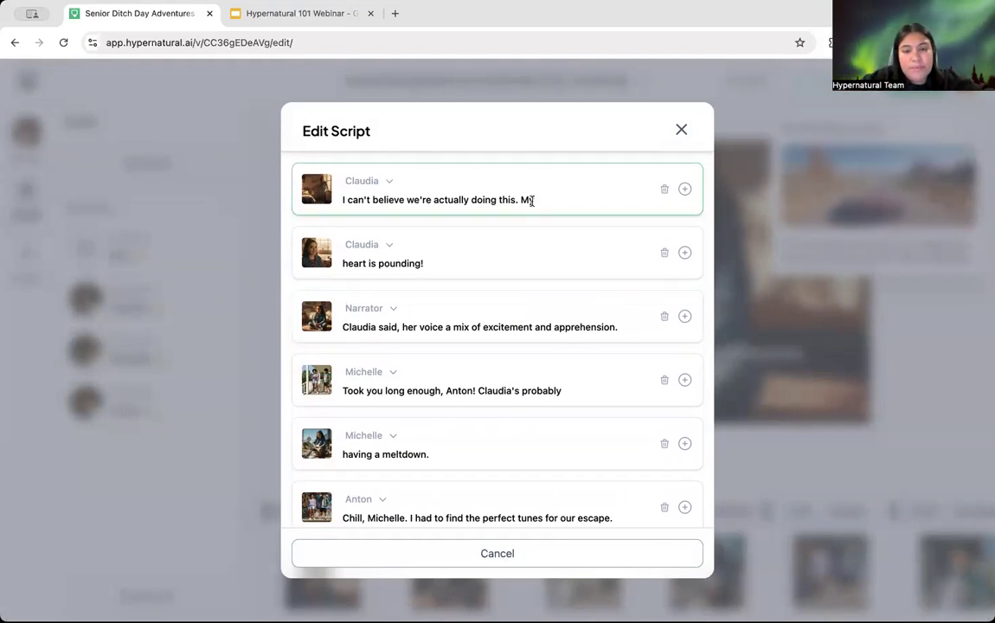
click(438, 262)
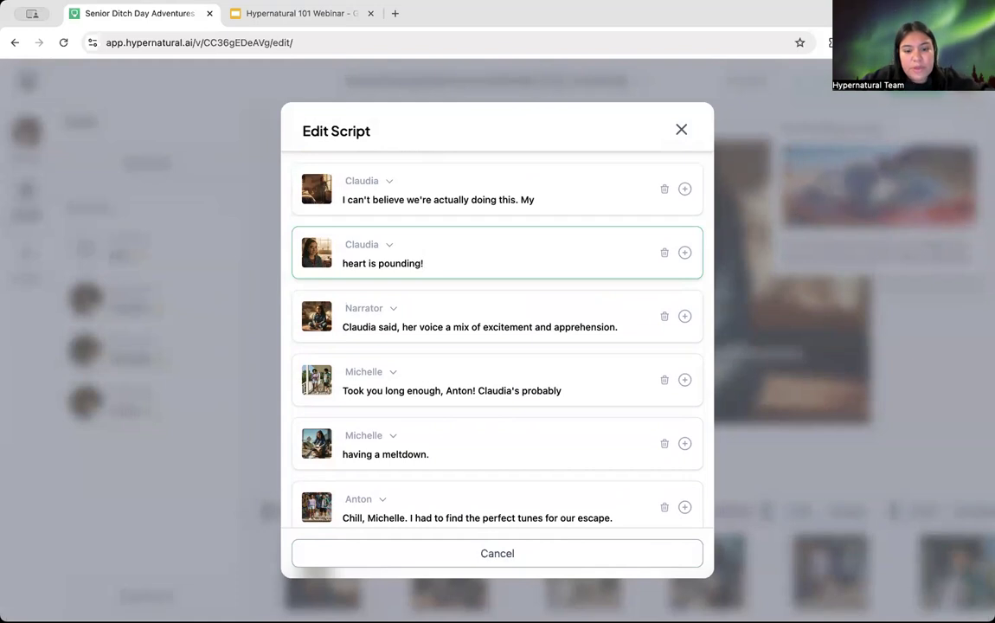
text(I am si)
key(BackSpace)
text(o scared.)
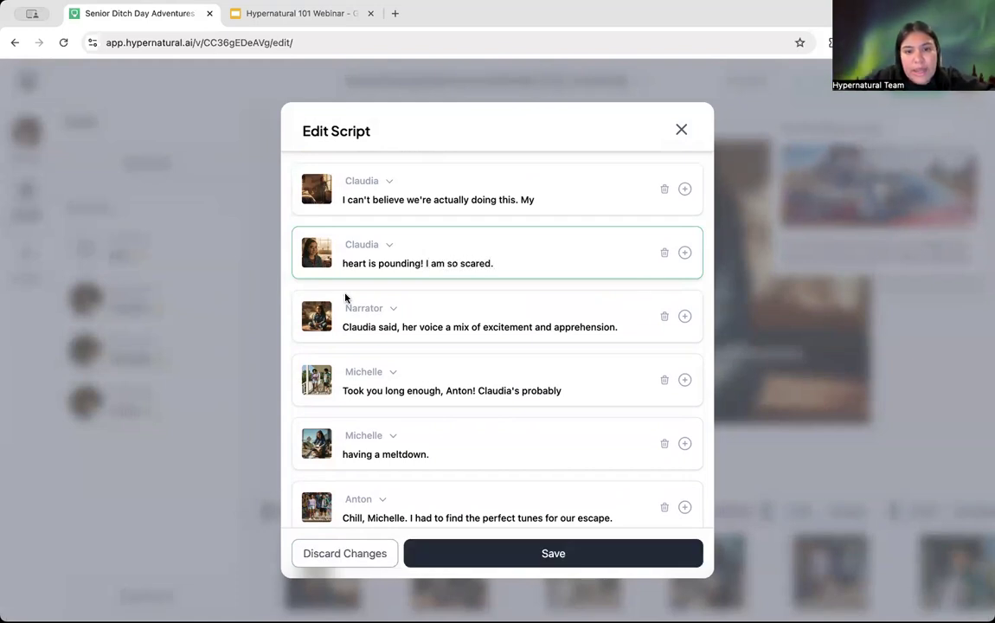
click(520, 563)
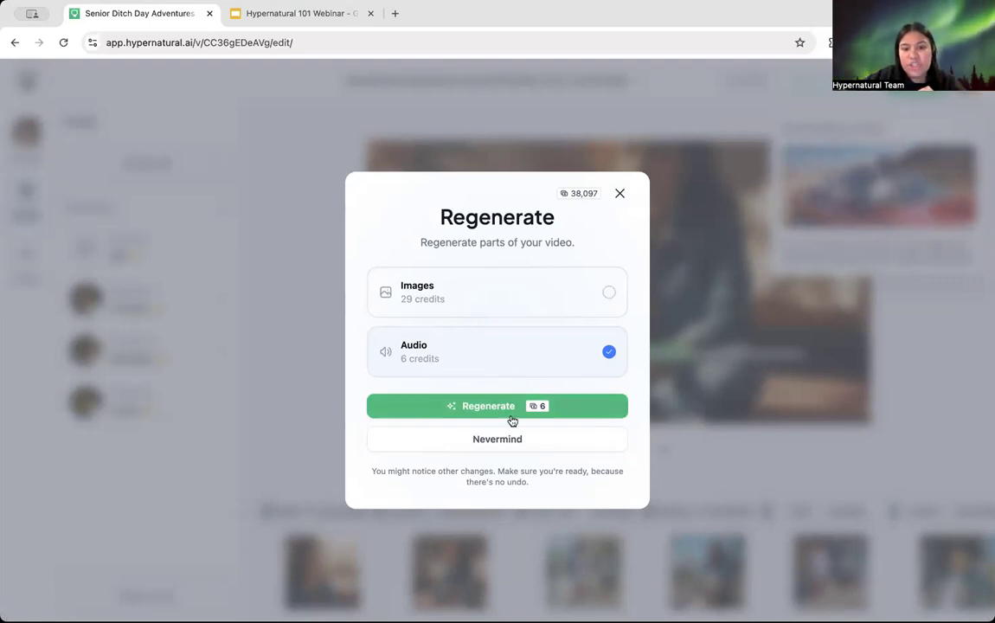
Step: Dismiss the regeneration prompt, reopen the script and delete Anton's first swim line
click(506, 441)
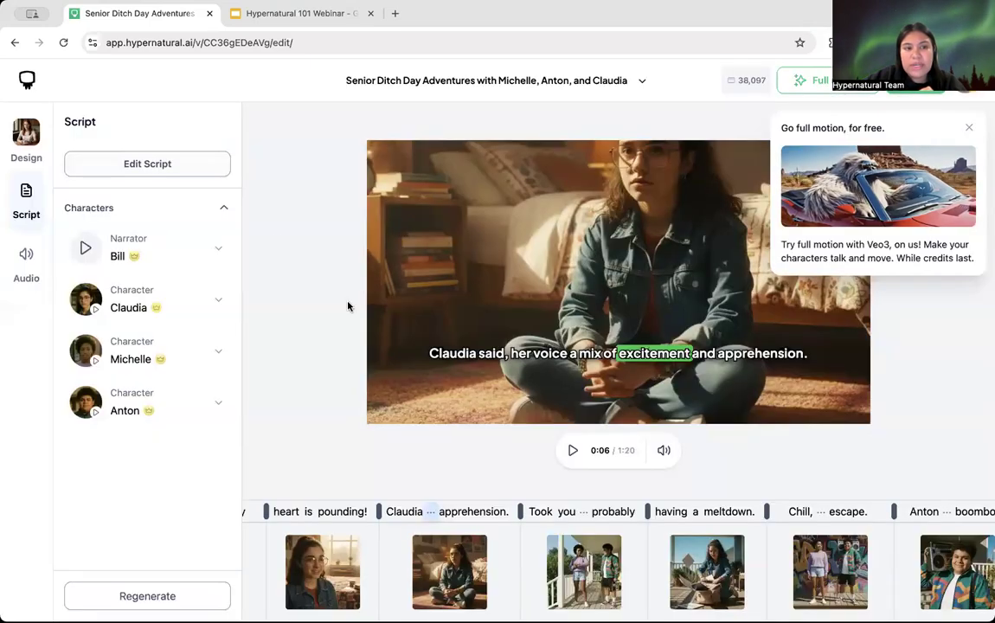
click(173, 169)
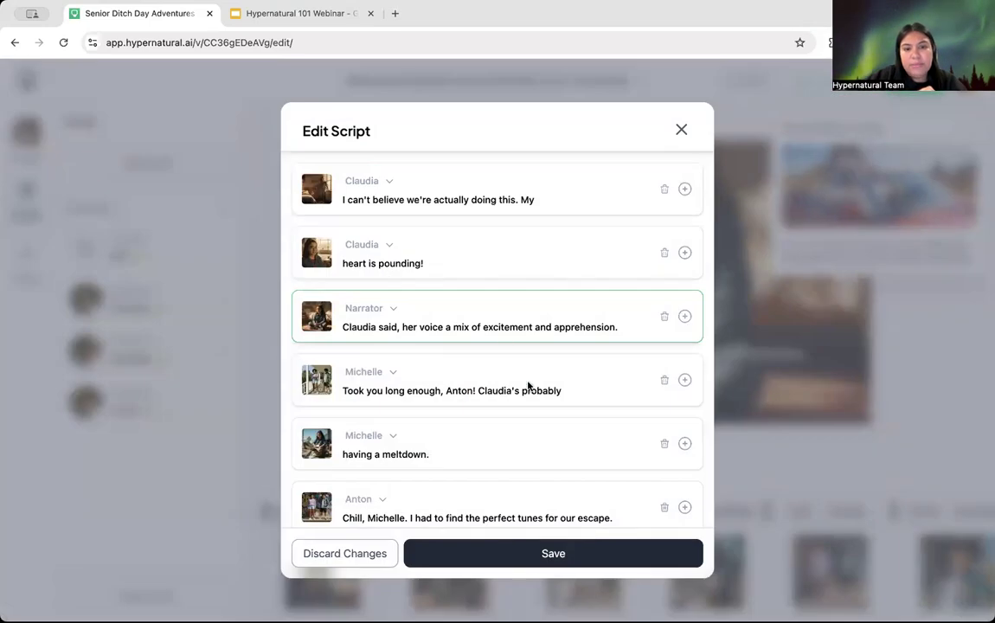
scroll(526, 383, down, 1)
scroll(525, 385, down, 5)
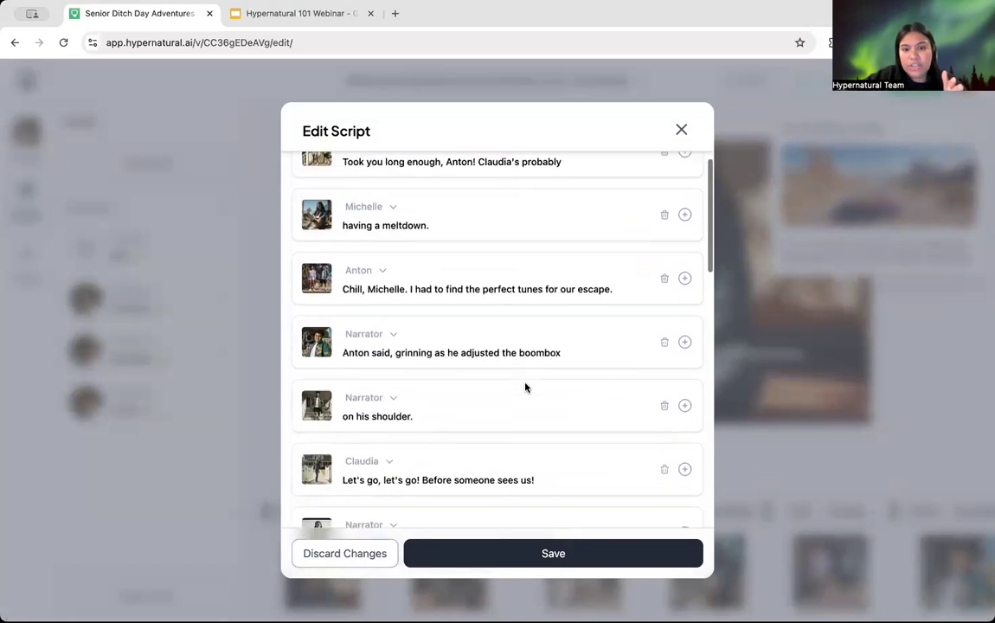
scroll(525, 387, down, 5)
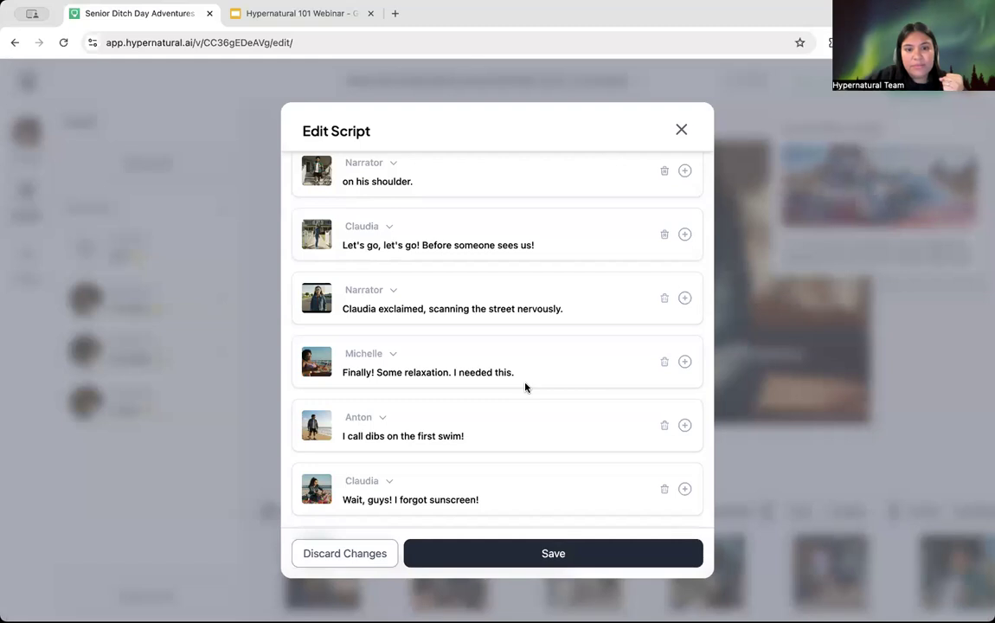
scroll(531, 286, down, 5)
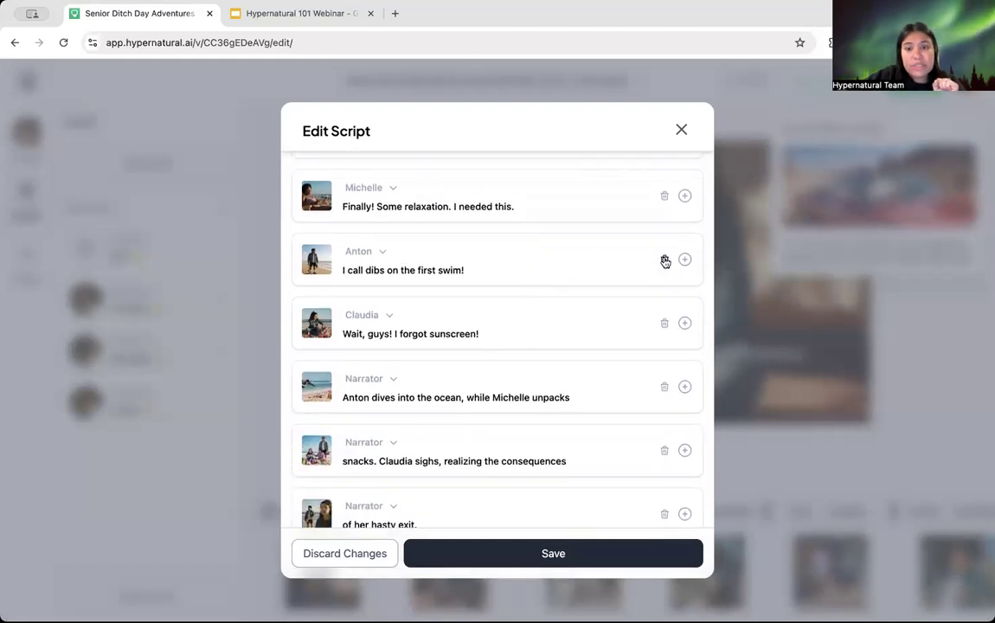
click(664, 261)
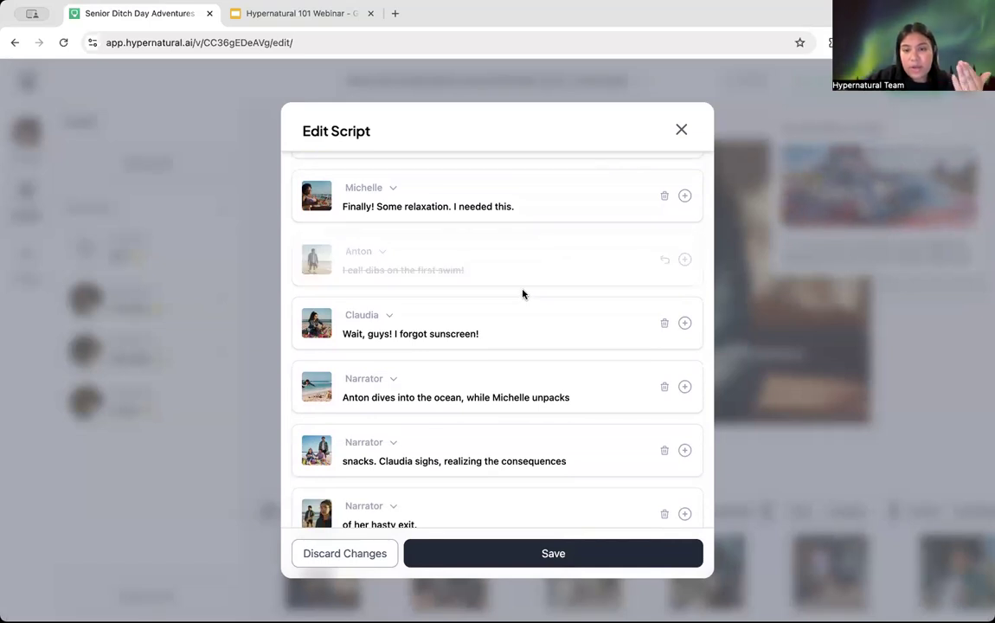
Step: Add a Narrator line 'this is a test' after the sunscreen line, then close without saving
click(685, 322)
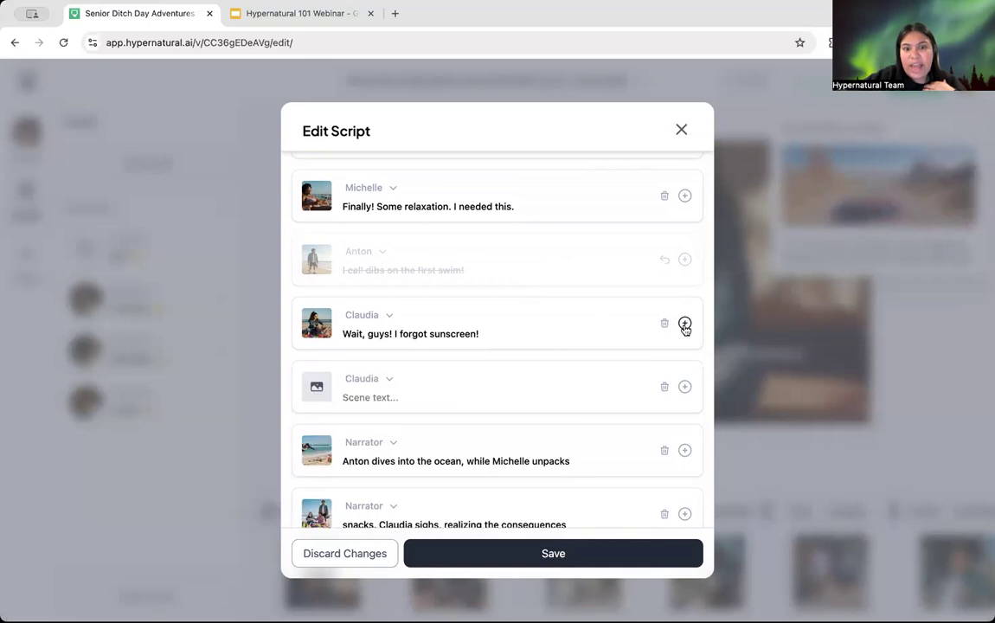
click(388, 381)
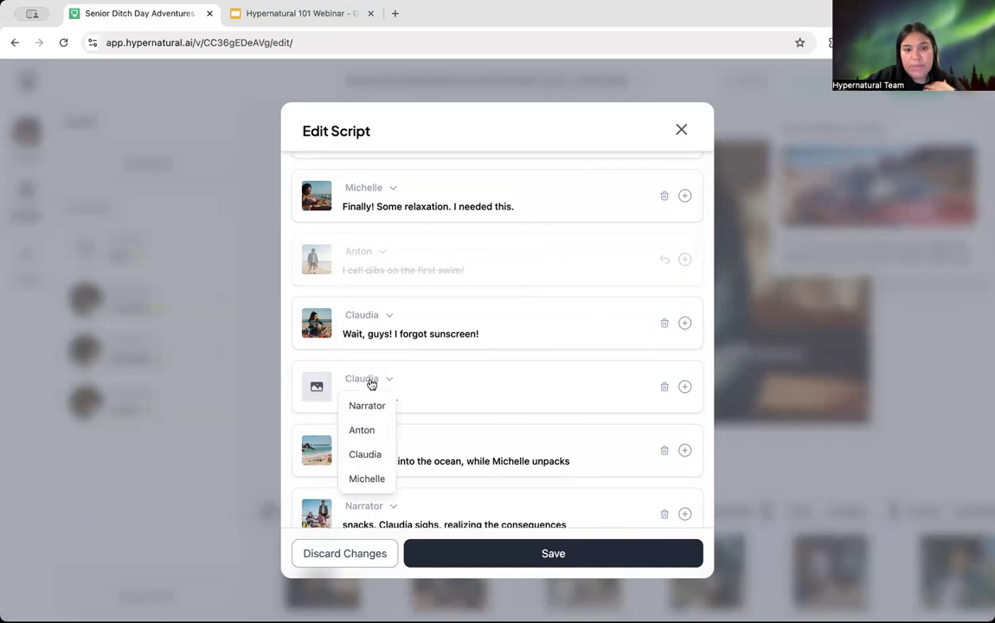
click(377, 407)
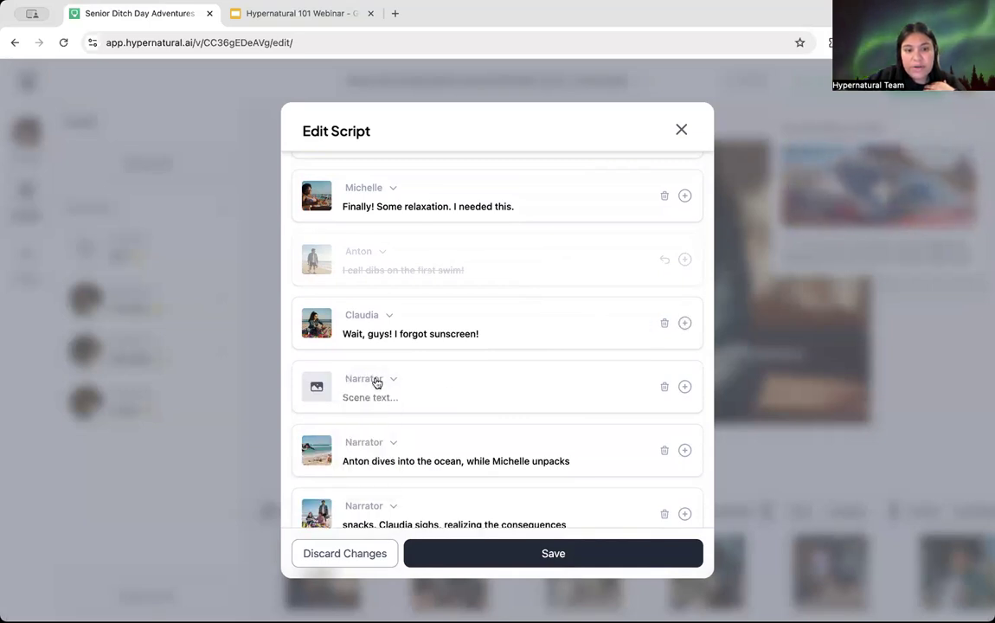
click(370, 380)
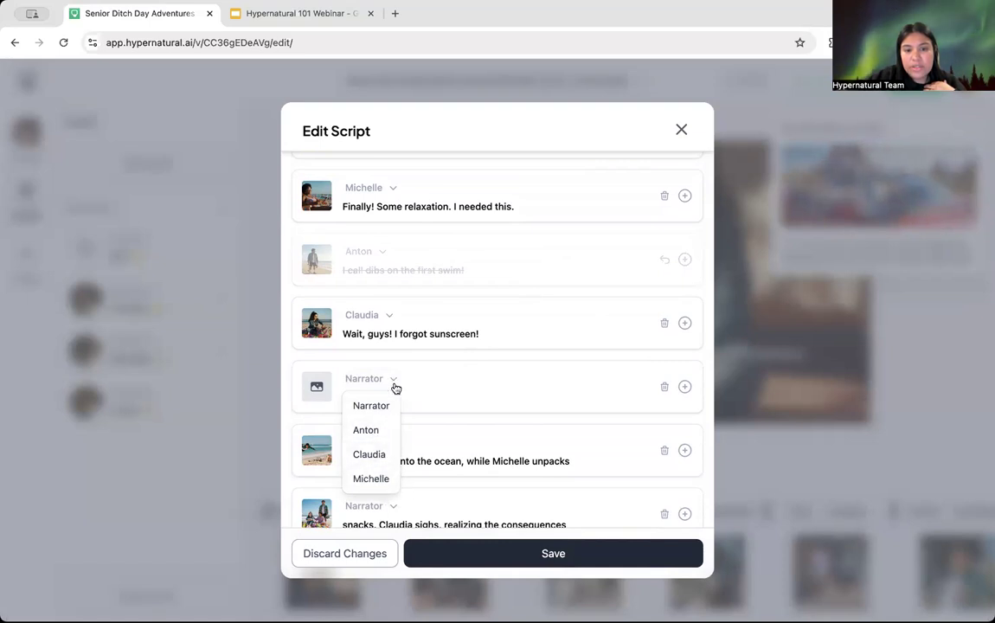
click(478, 384)
click(395, 396)
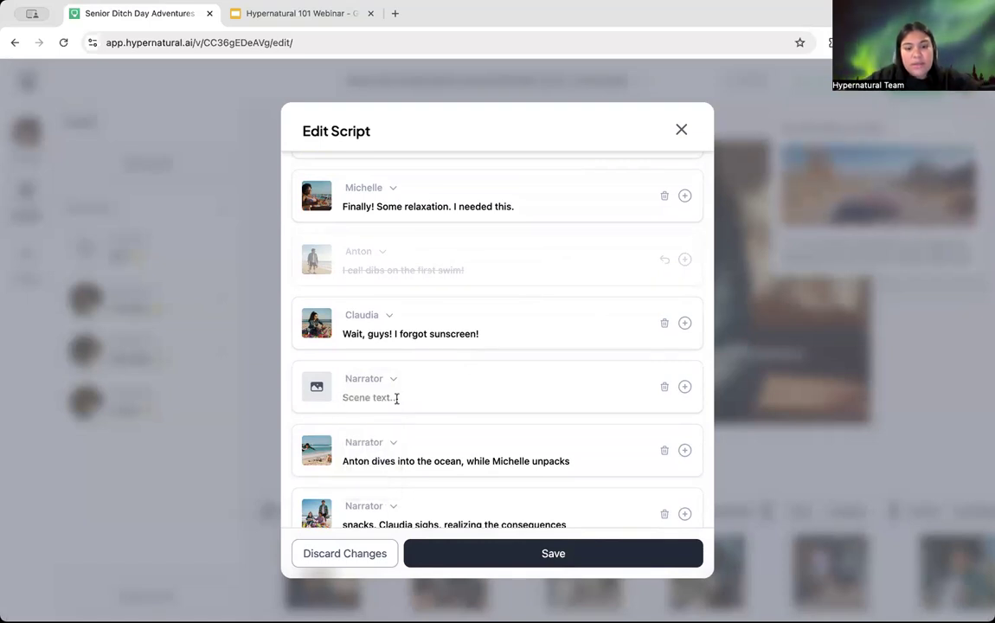
text(this is a test)
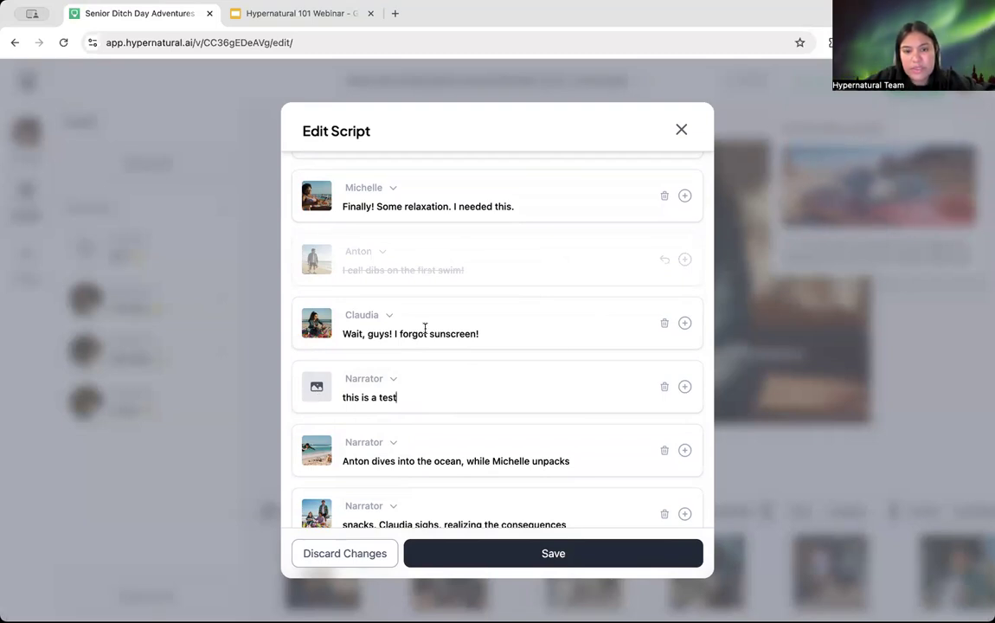
click(342, 552)
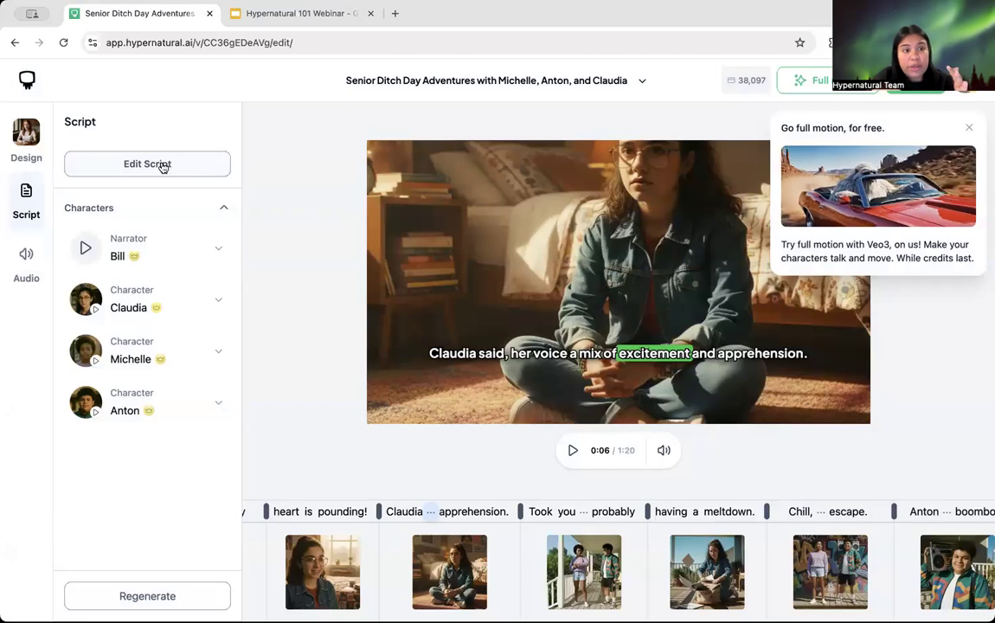
Step: Recast Claudia as the saved character Maya after backing out of creating a new character
click(160, 310)
scroll(175, 362, down, 3)
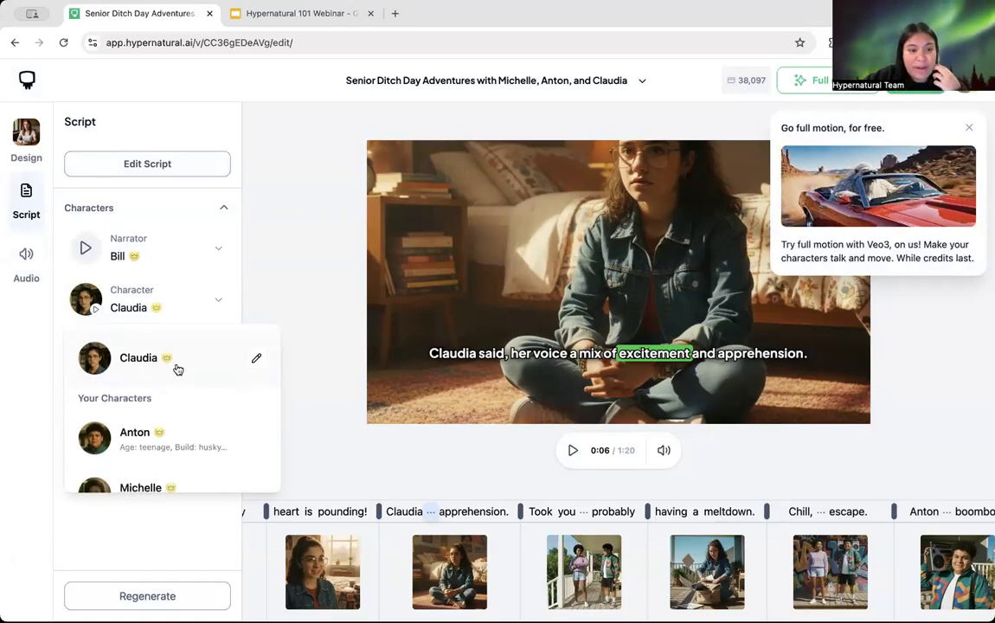
scroll(177, 370, down, 1)
scroll(177, 370, up, 3)
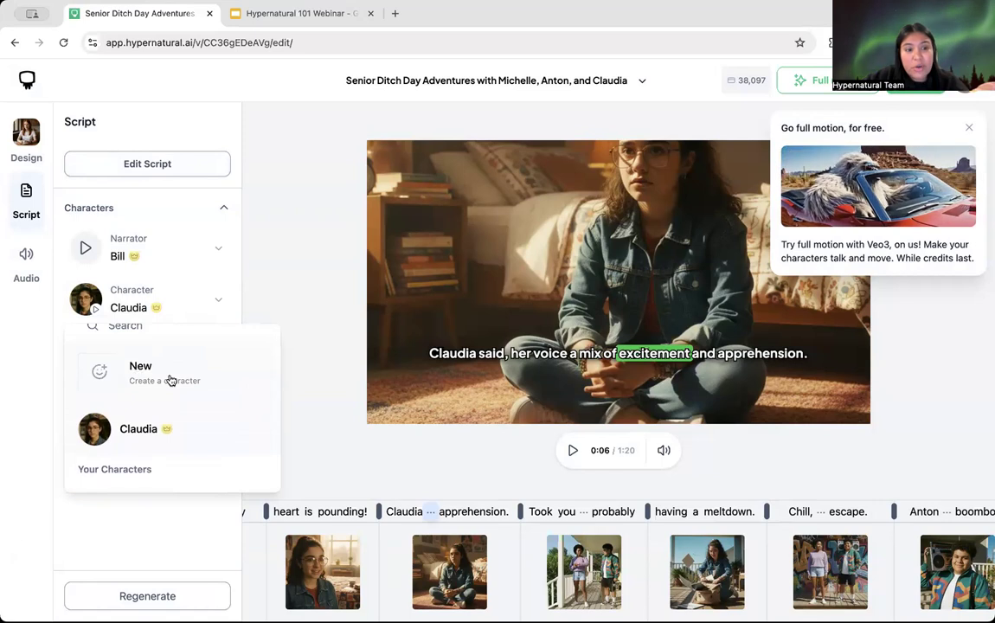
click(171, 372)
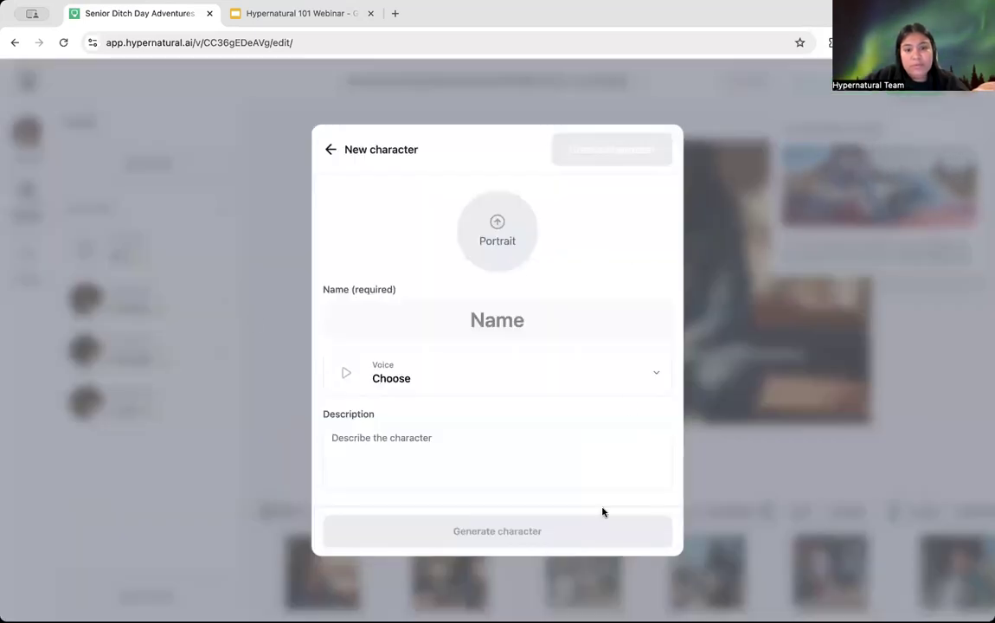
click(330, 150)
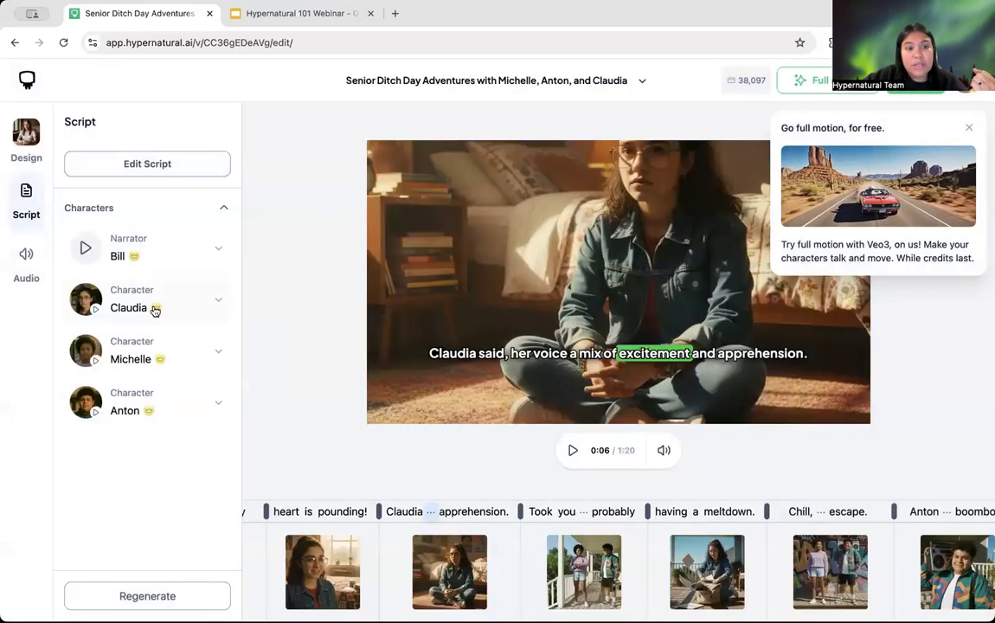
click(154, 309)
scroll(229, 450, down, 5)
scroll(173, 455, down, 5)
scroll(172, 455, up, 4)
click(129, 417)
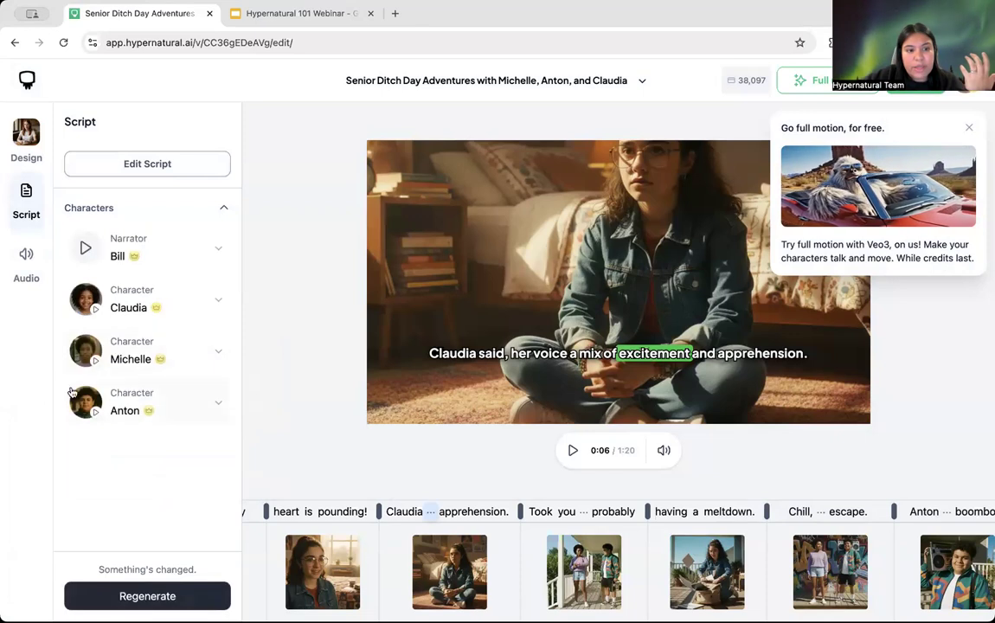
Step: Back out of regenerating and bring up Audio settings showing 0.9x voiceover speed and 100% volume
click(151, 596)
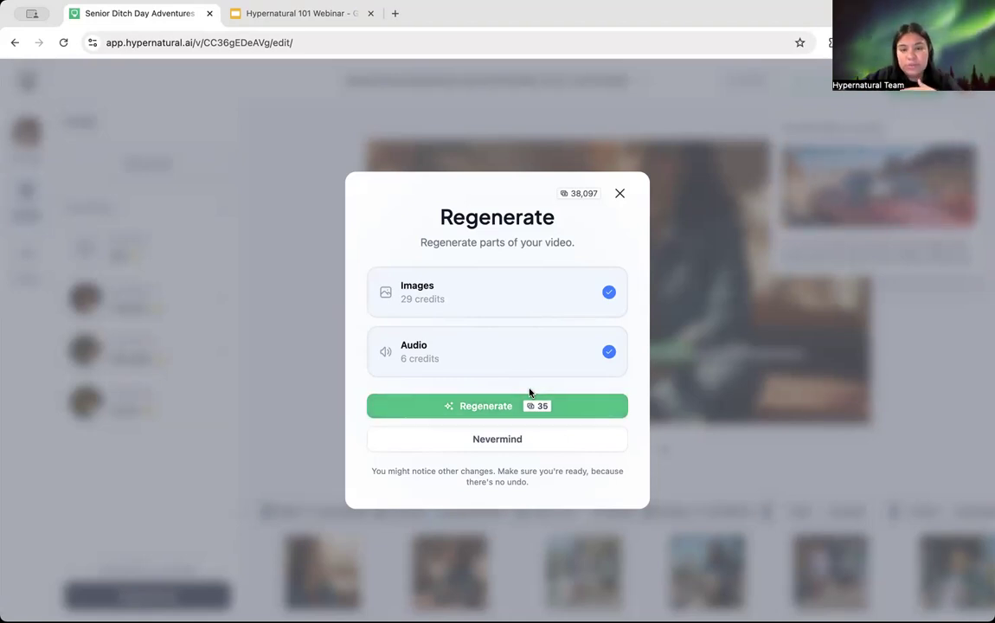
click(497, 441)
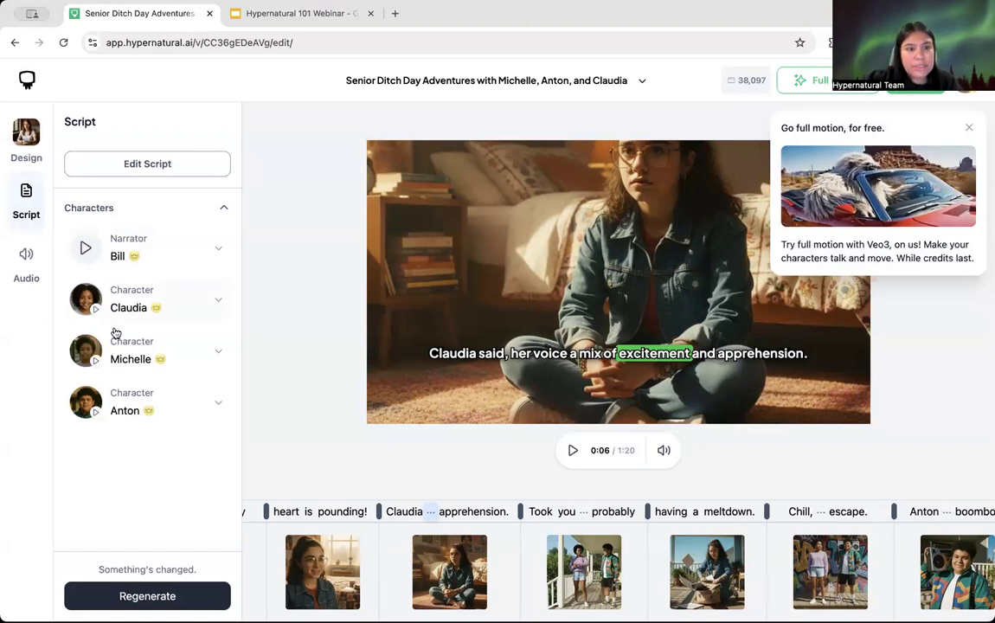
click(25, 253)
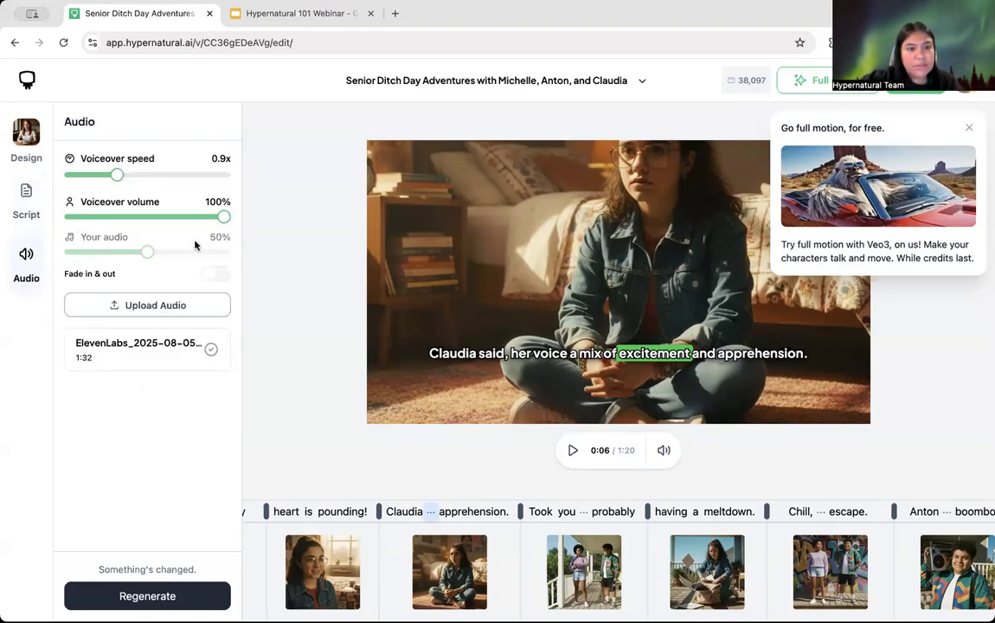
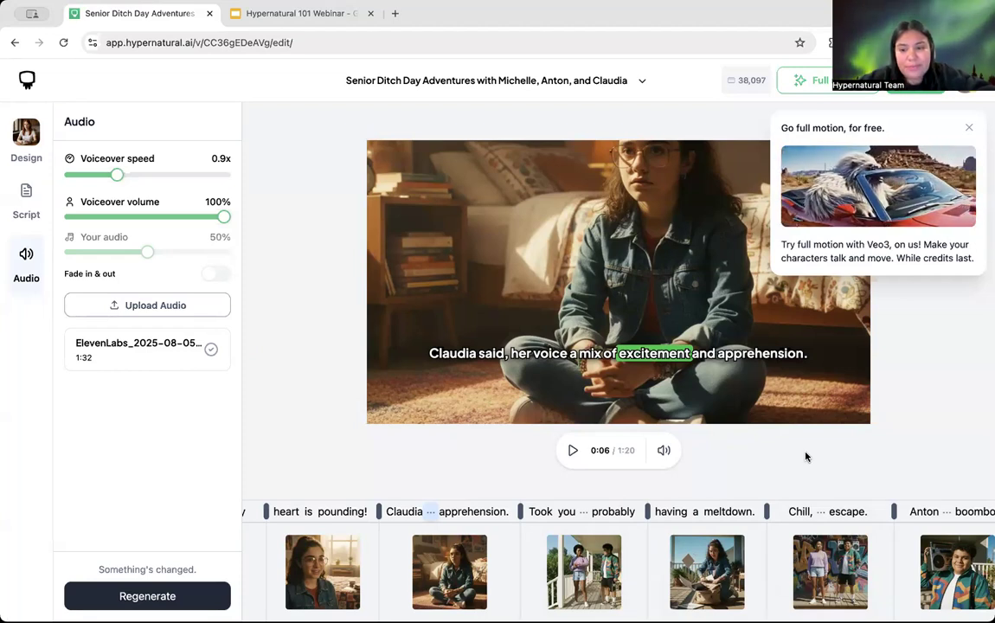
Step: Select the 'having a meltdown' scene to bring up its two-image split design
click(563, 513)
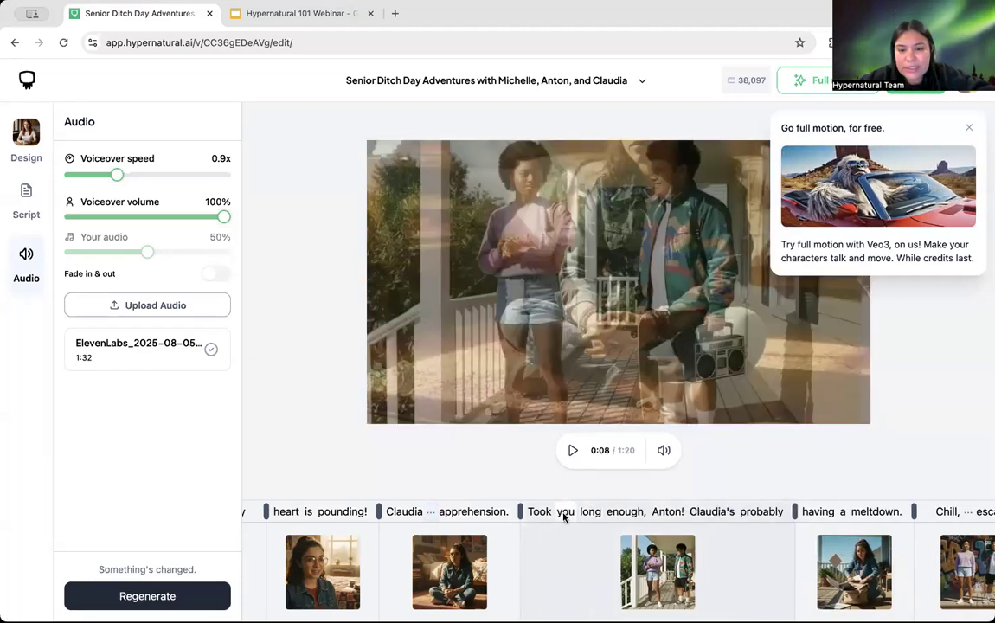
click(824, 523)
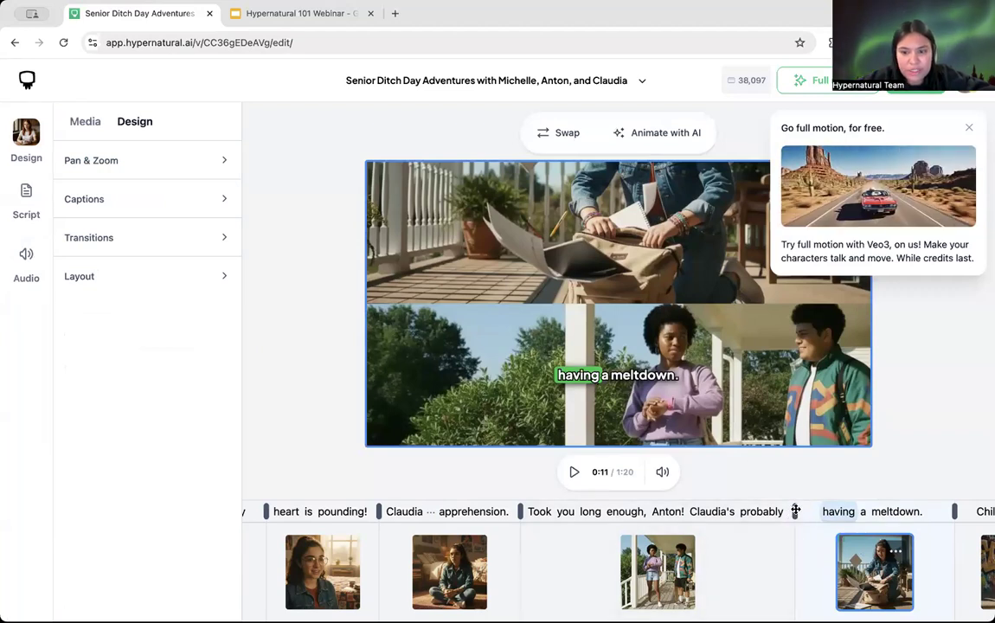
Step: Move 'Claudia's probably' into the meltdown scene, preview it, then stretch the Chill scene to 'grinning'
drag(795, 512, 685, 511)
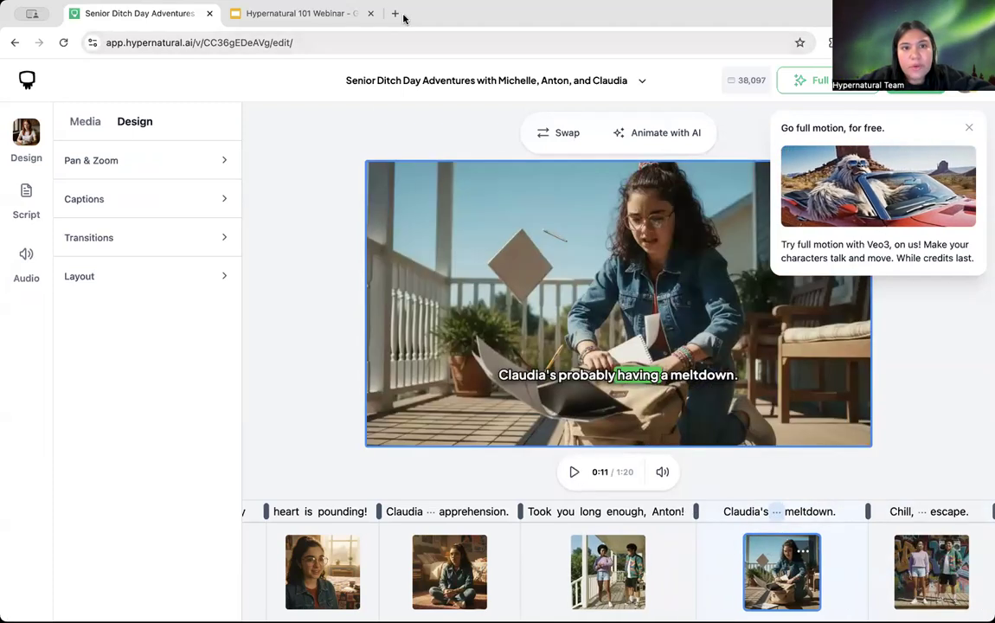
click(744, 511)
click(572, 475)
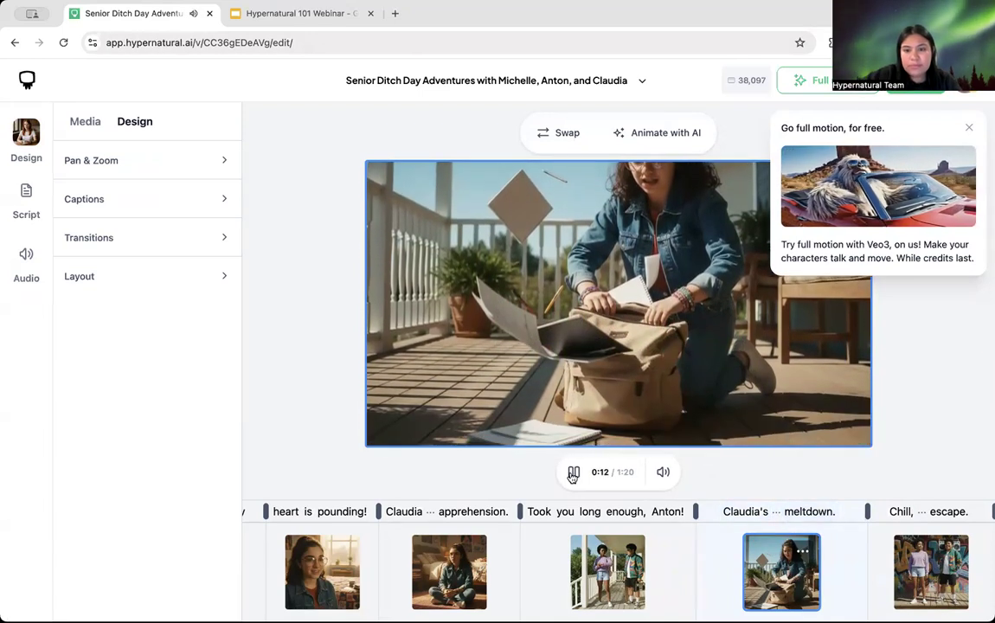
click(573, 475)
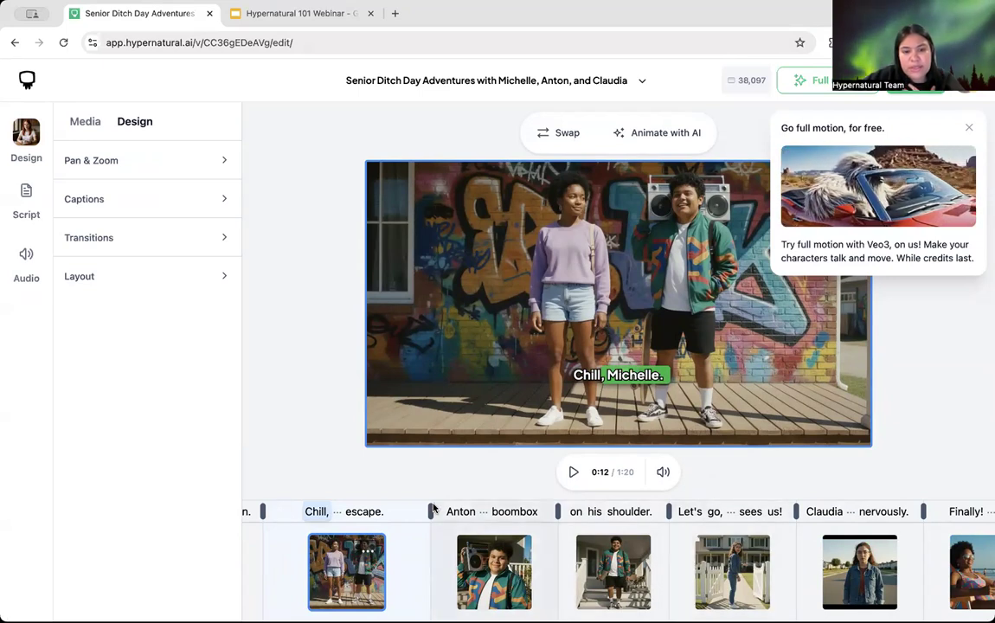
click(489, 511)
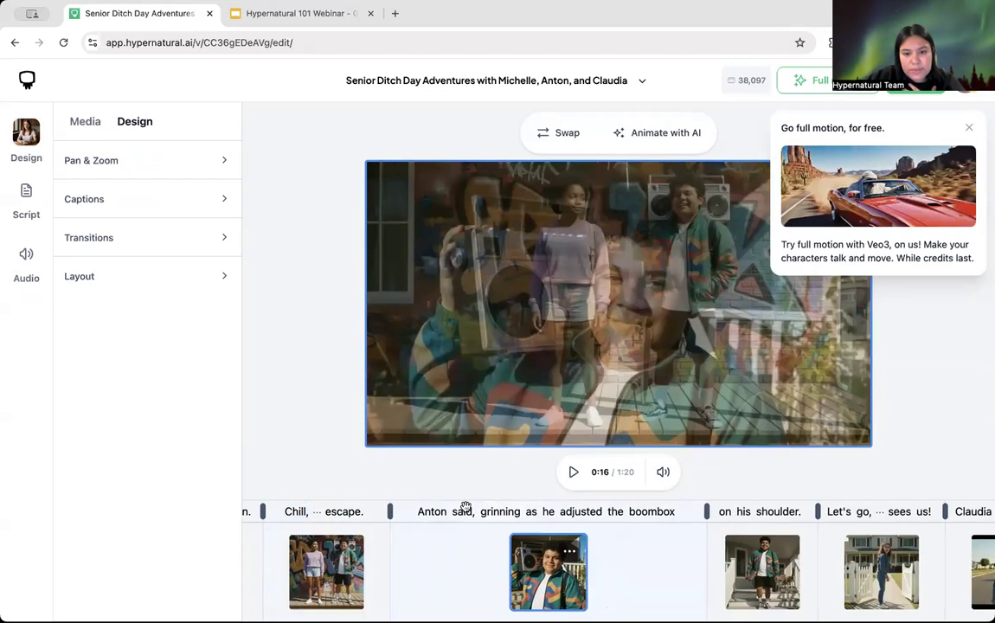
drag(390, 512, 524, 515)
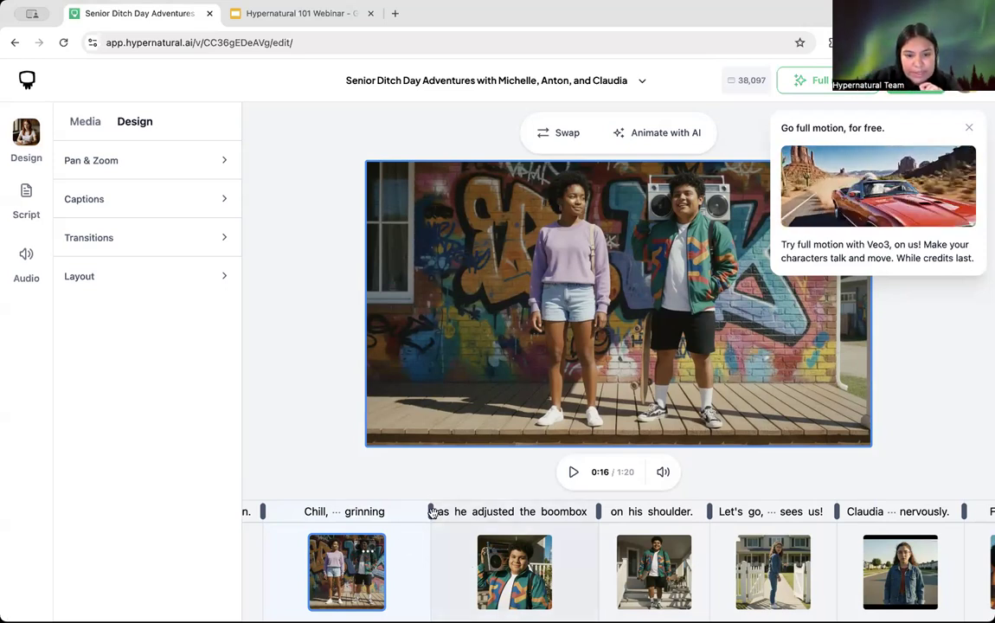
Step: End the Chill scene at 'escape.' again, then drag that split toward 'grinning', prompting scene removal
click(341, 511)
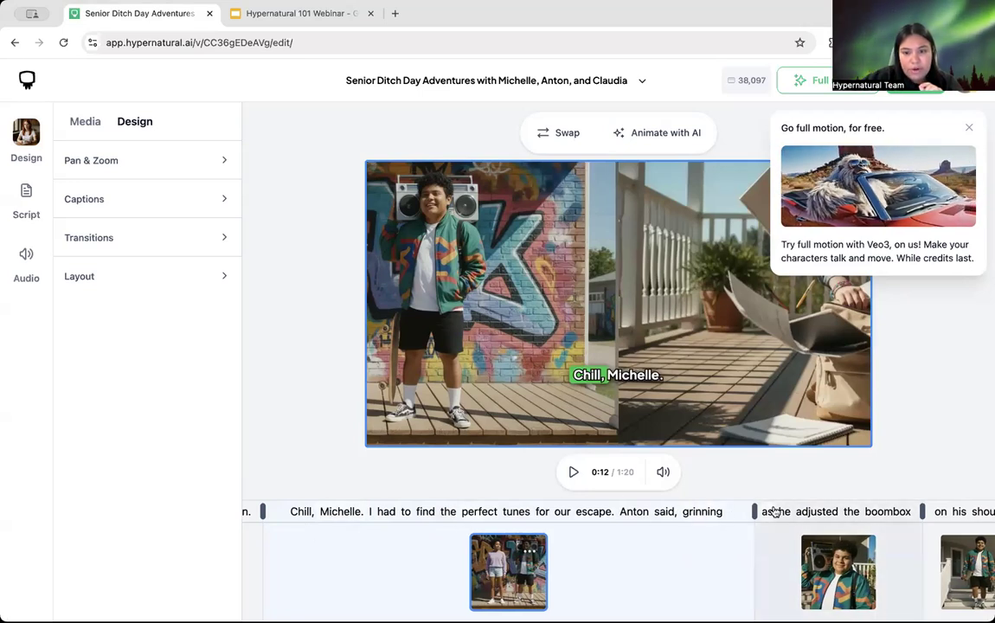
drag(756, 511, 619, 513)
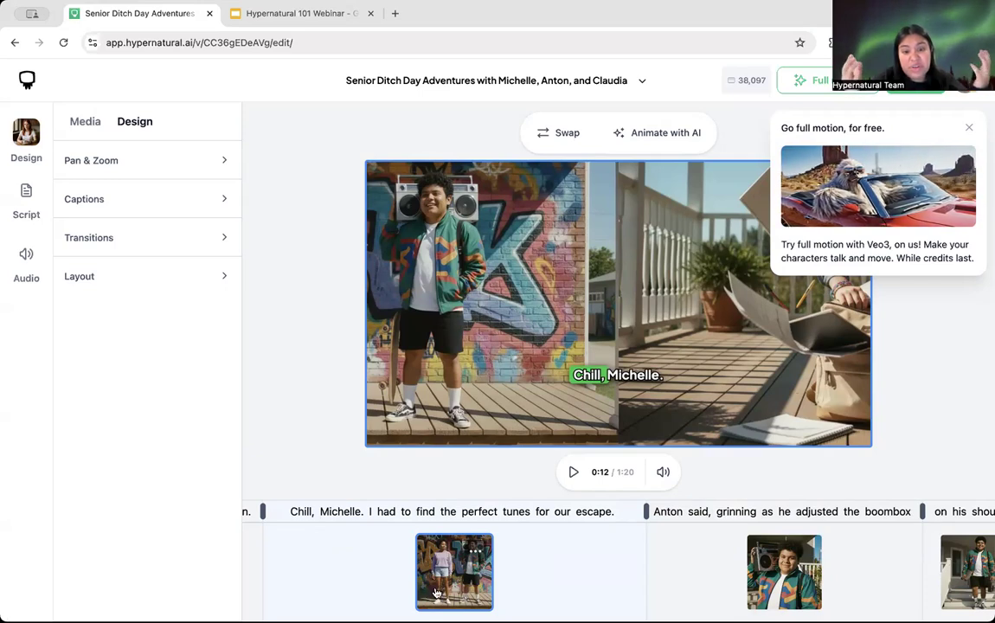
mouse_move(437, 592)
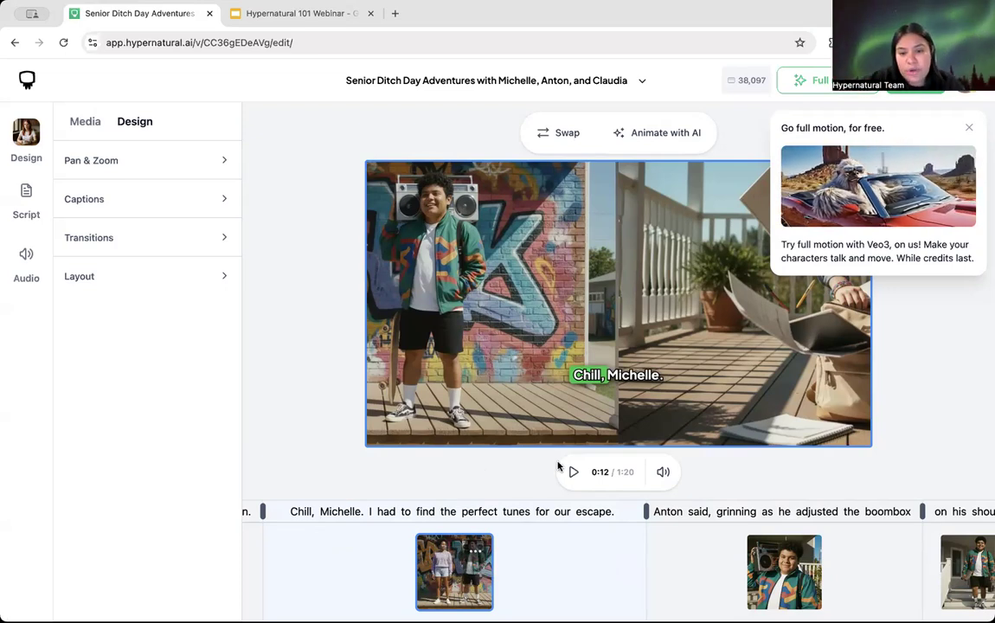
drag(646, 511, 918, 513)
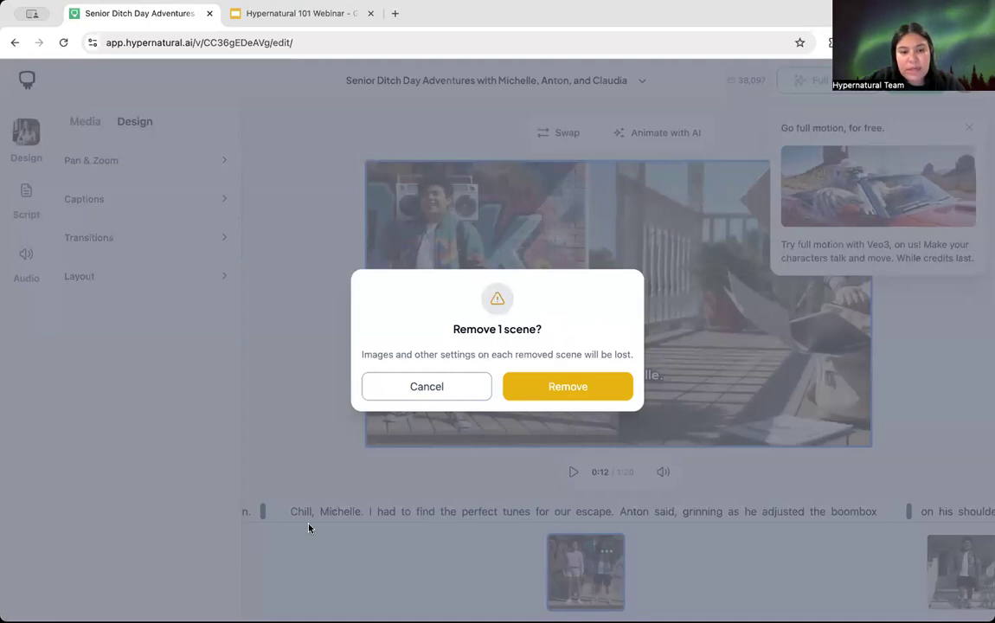
Step: Cancel the 'Remove 1 scene?' prompt so every scene is kept
click(427, 387)
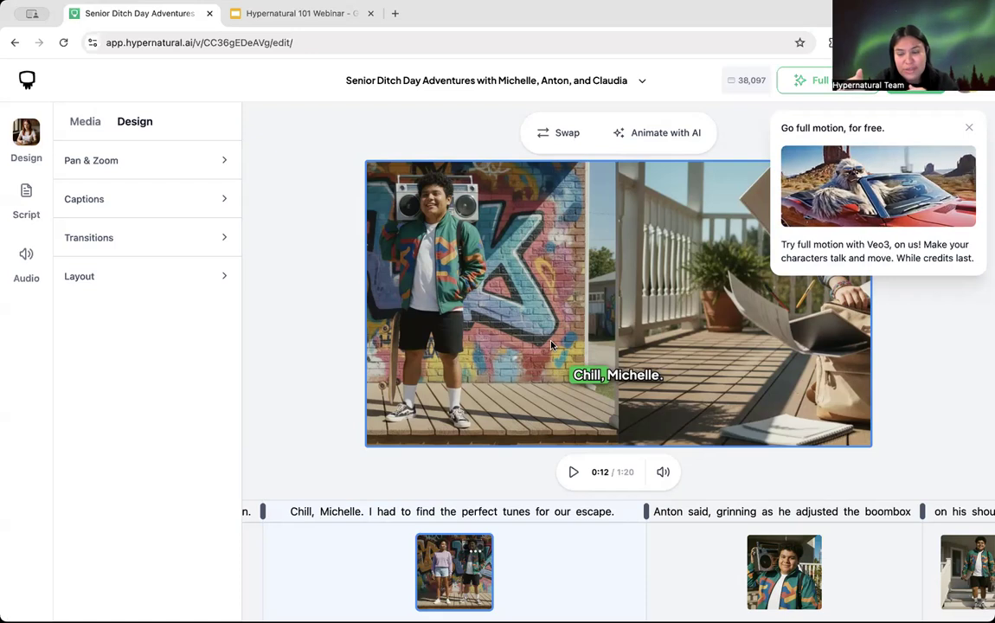
Step: Add free Full motion to all 29 of 29 storyboard scenes at 0 credits
click(828, 83)
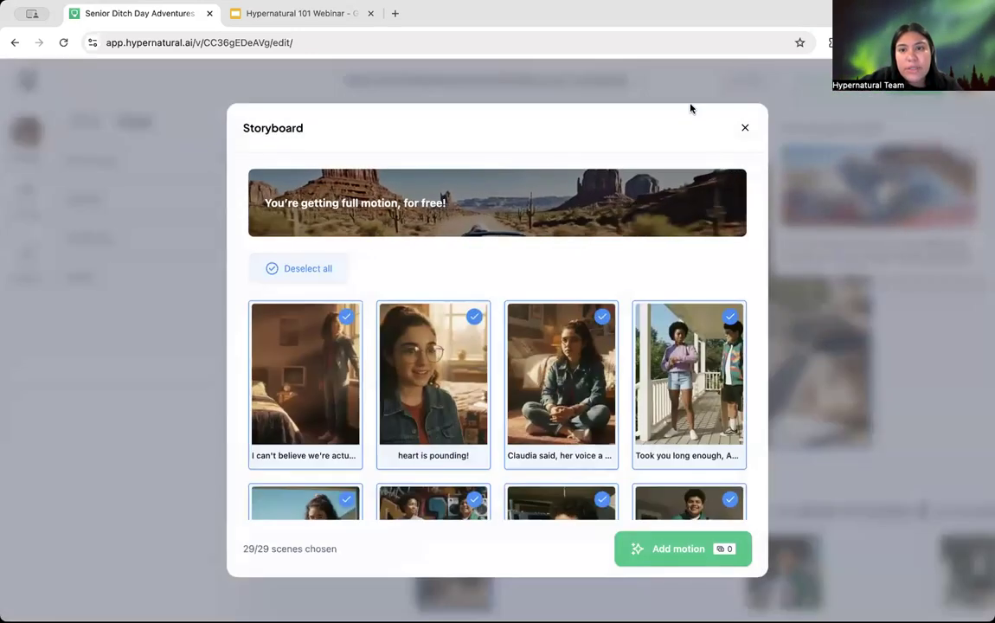
scroll(437, 370, down, 1)
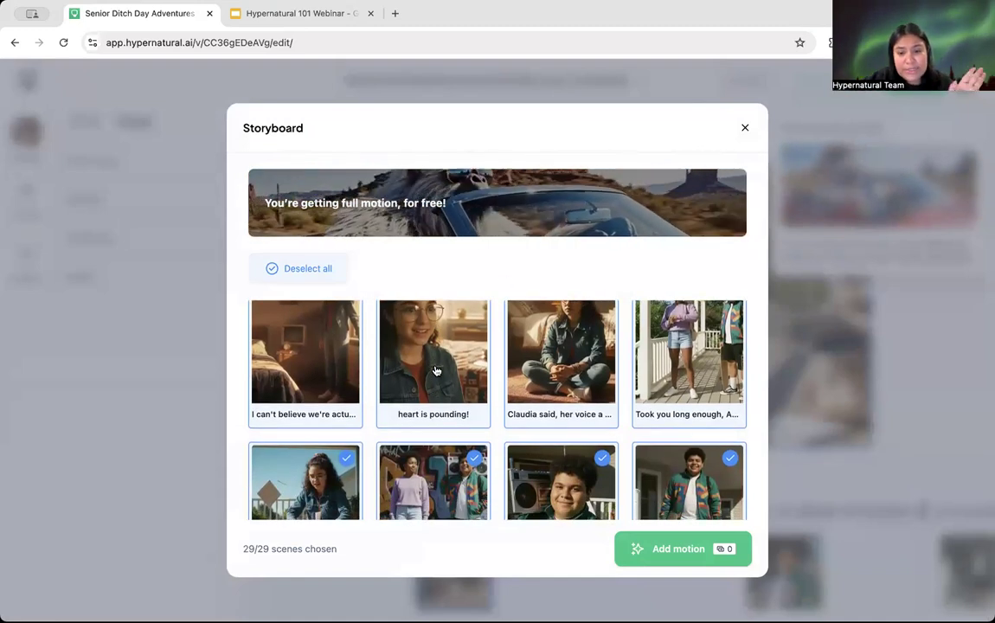
scroll(437, 370, up, 1)
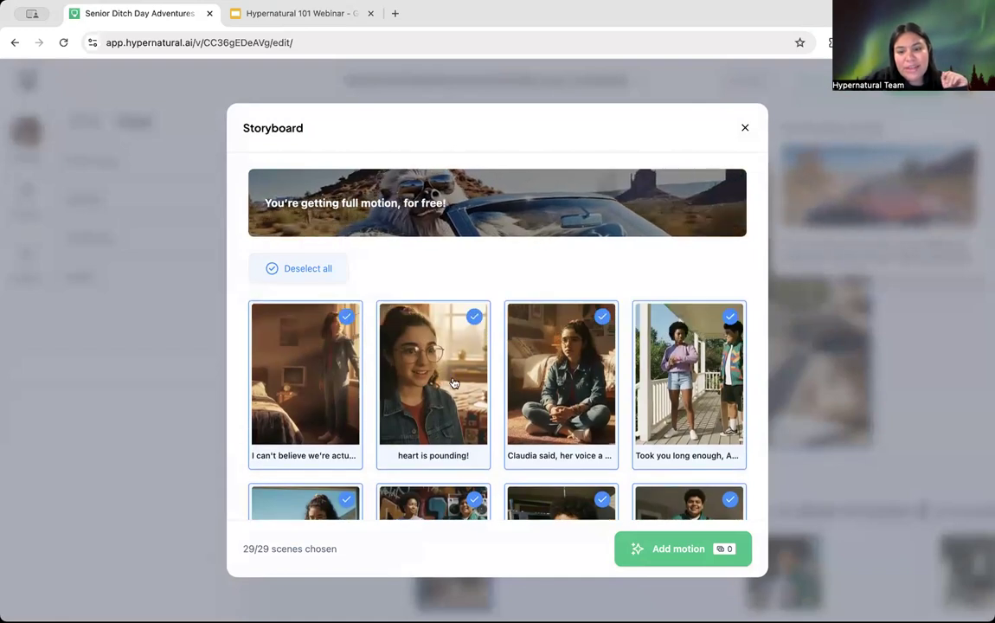
click(683, 551)
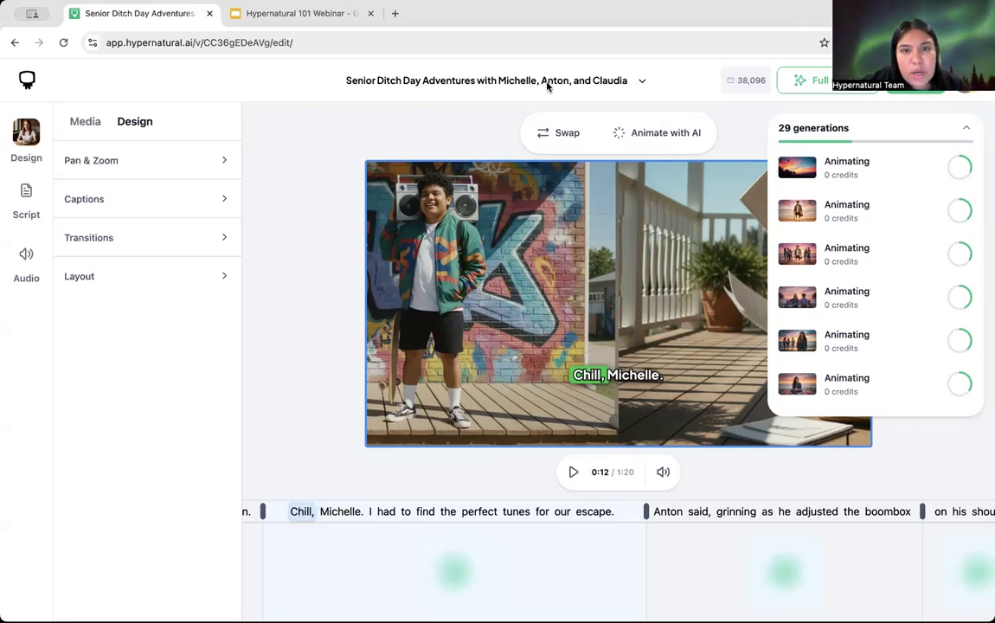
Step: View the current scene's swap suggestions, then browse the Media library
click(567, 132)
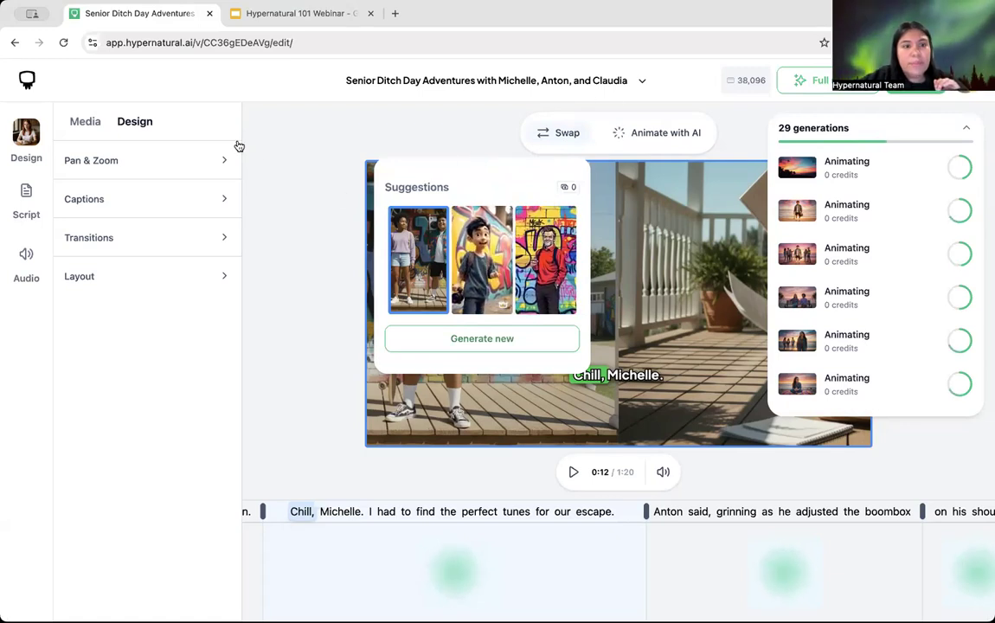
click(85, 124)
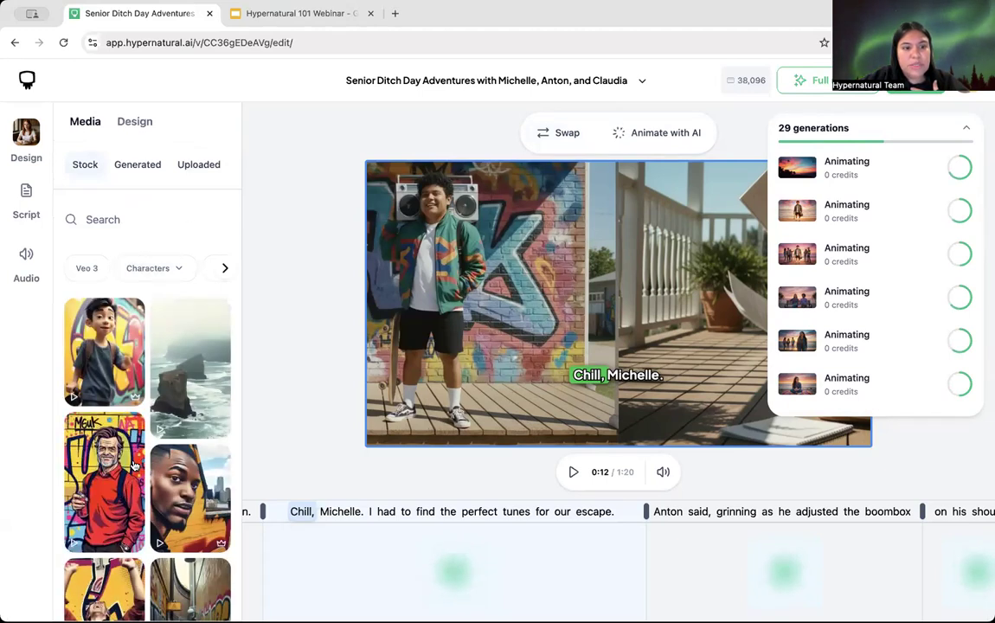
scroll(134, 433, down, 2)
scroll(135, 458, up, 2)
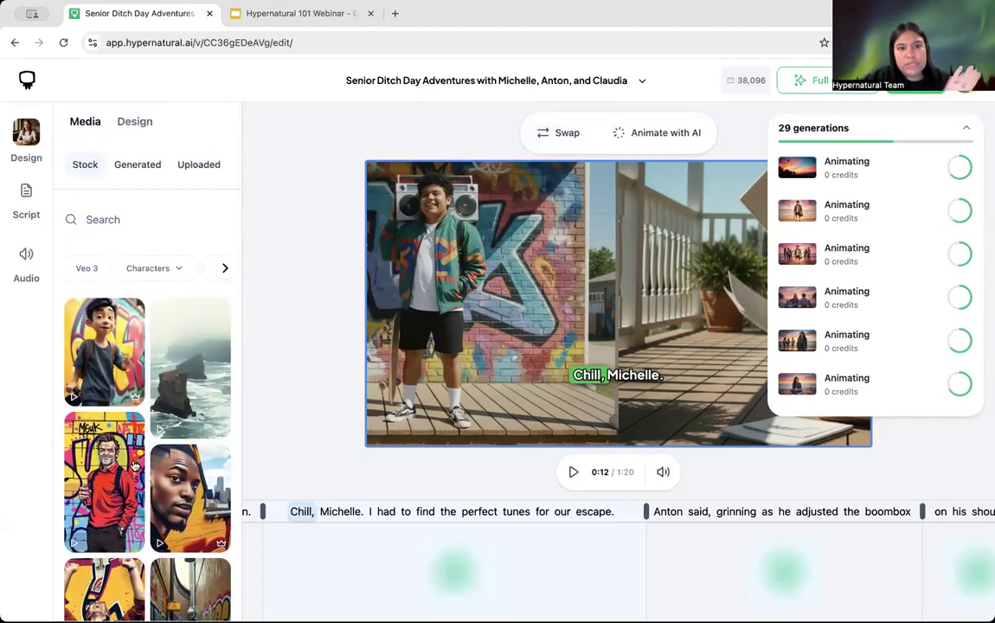
Step: Reopen the scene's swap suggestions, look through them, and close them again
click(557, 138)
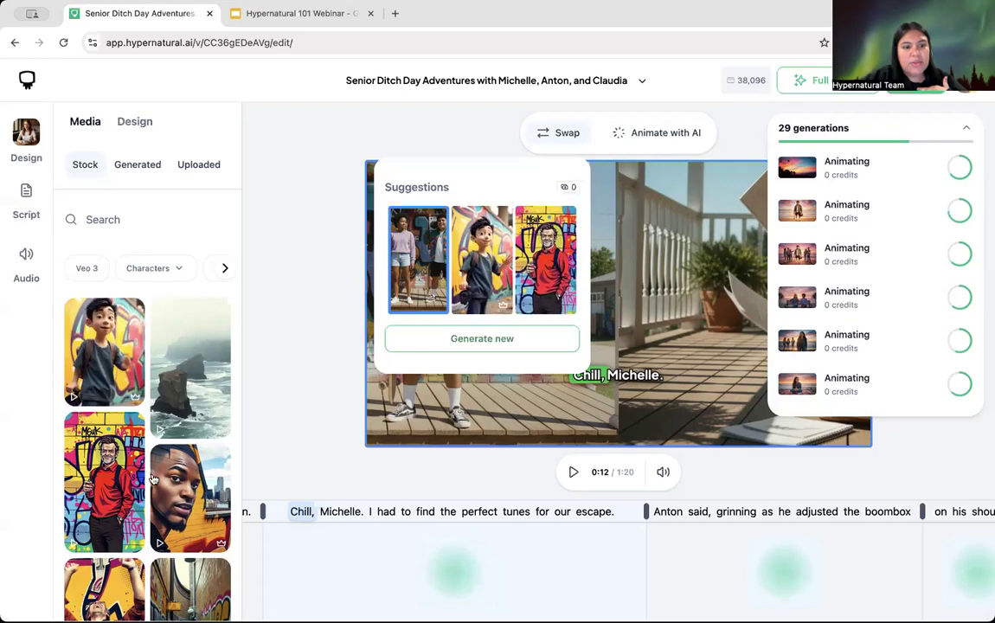
scroll(153, 479, down, 10)
scroll(154, 479, up, 10)
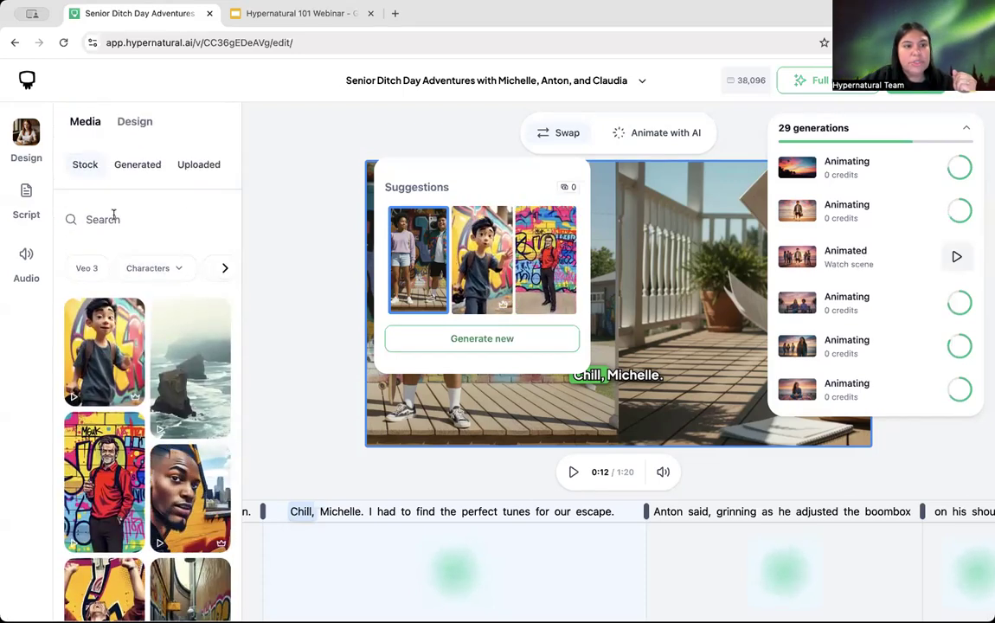
click(556, 134)
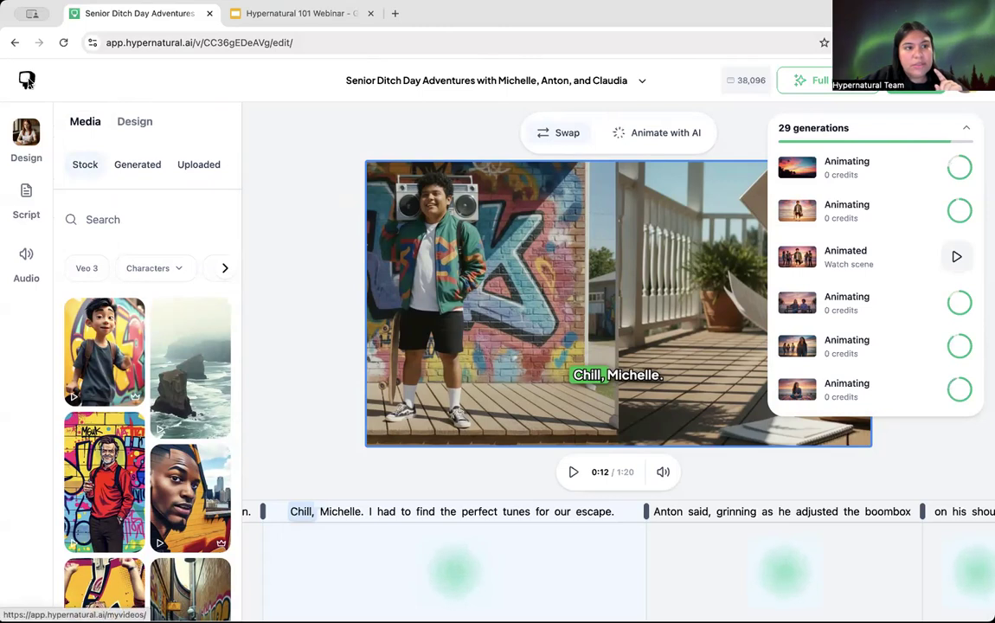
Step: Return to My videos filtered to My voices, try an Upload file new voice, then close it
click(27, 79)
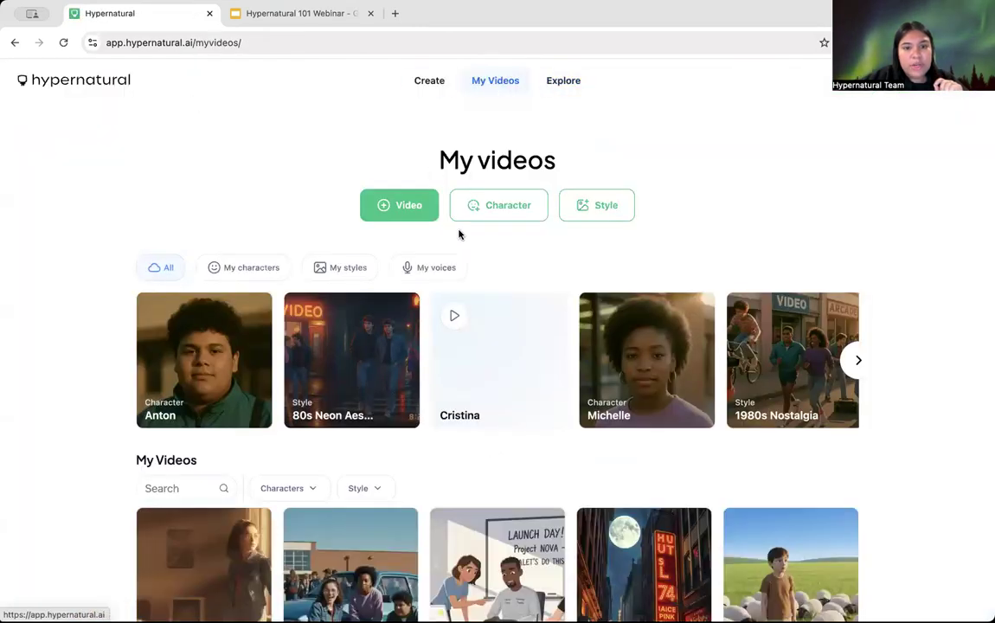
click(433, 268)
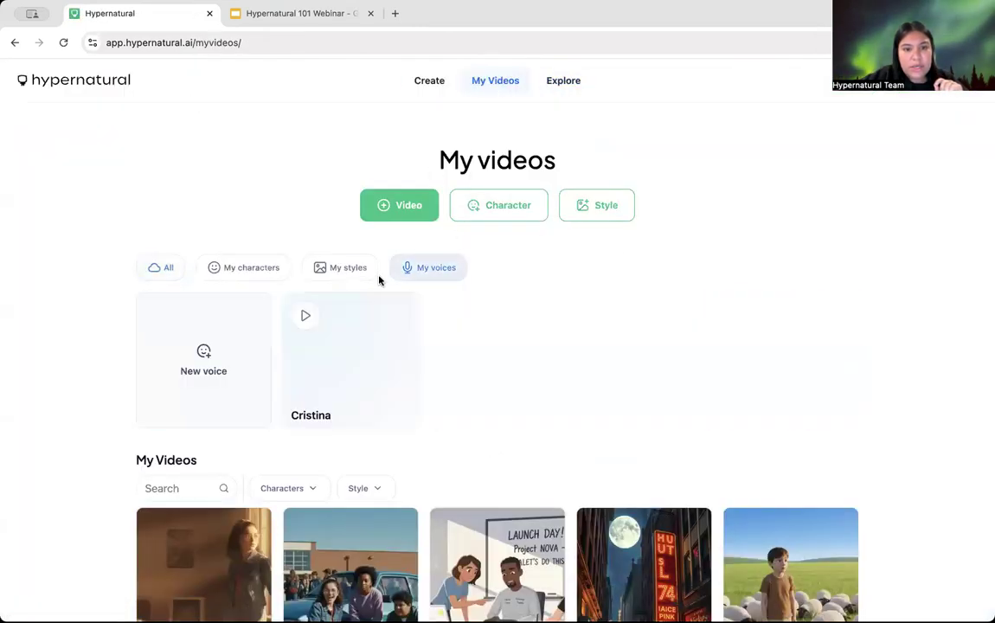
click(217, 360)
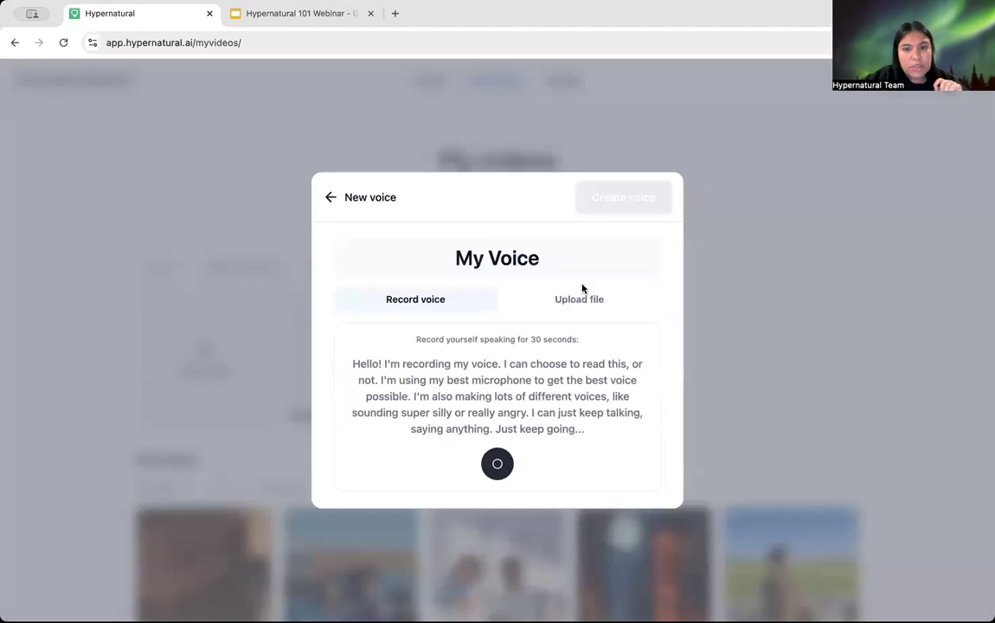
click(584, 303)
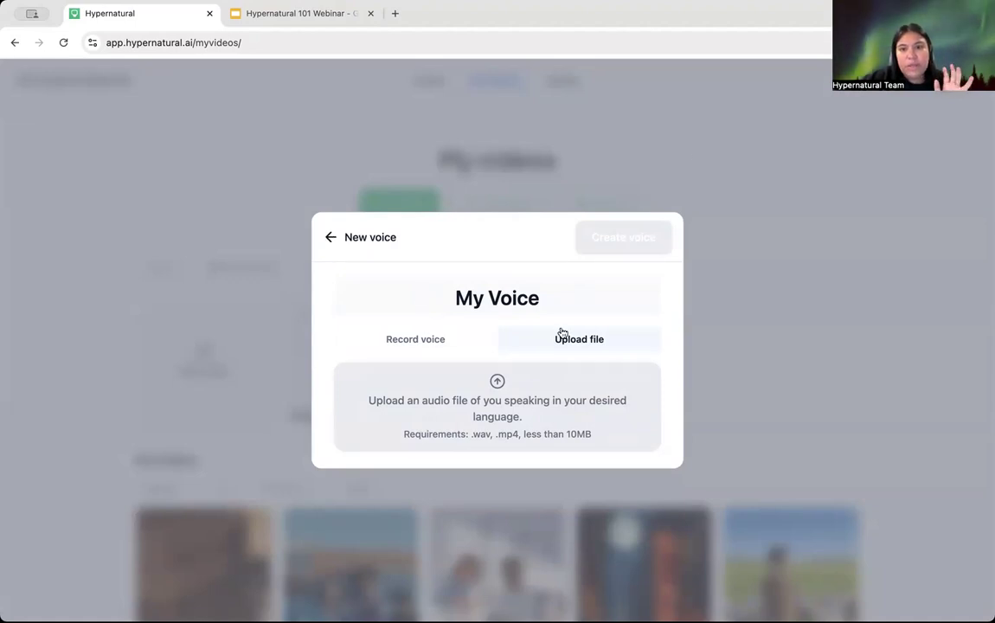
click(337, 128)
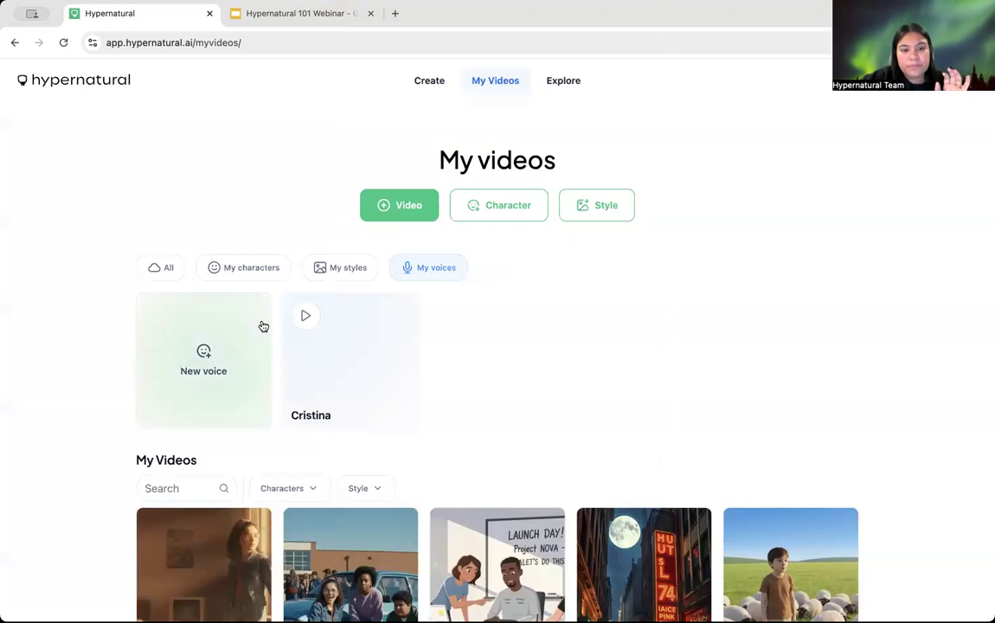
Step: Open the Senior Ditch Day Adventures editor, dismiss the 29 generations list, and select the bedroom clip
click(218, 542)
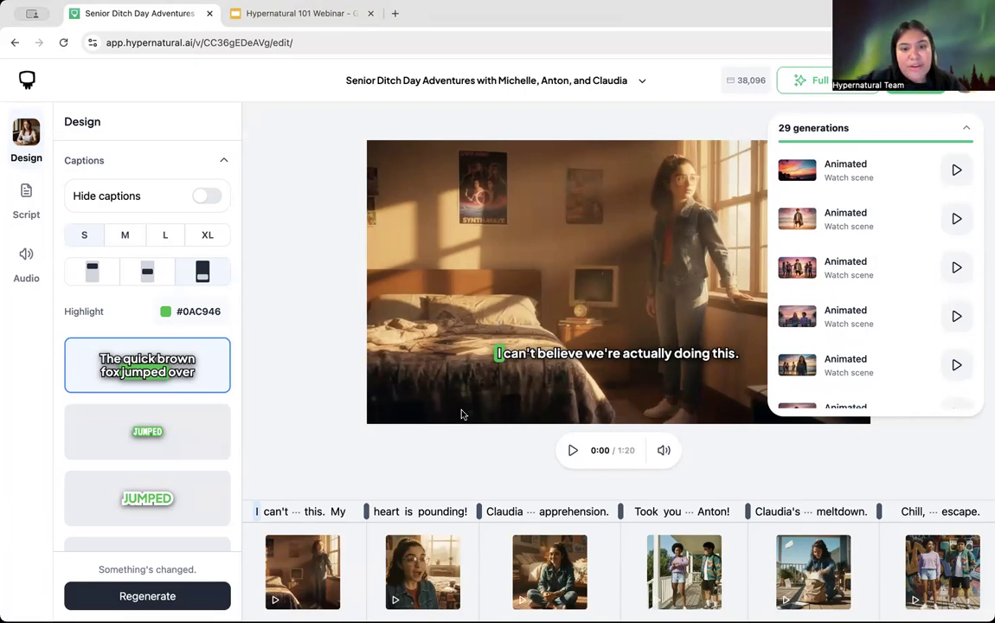
click(470, 313)
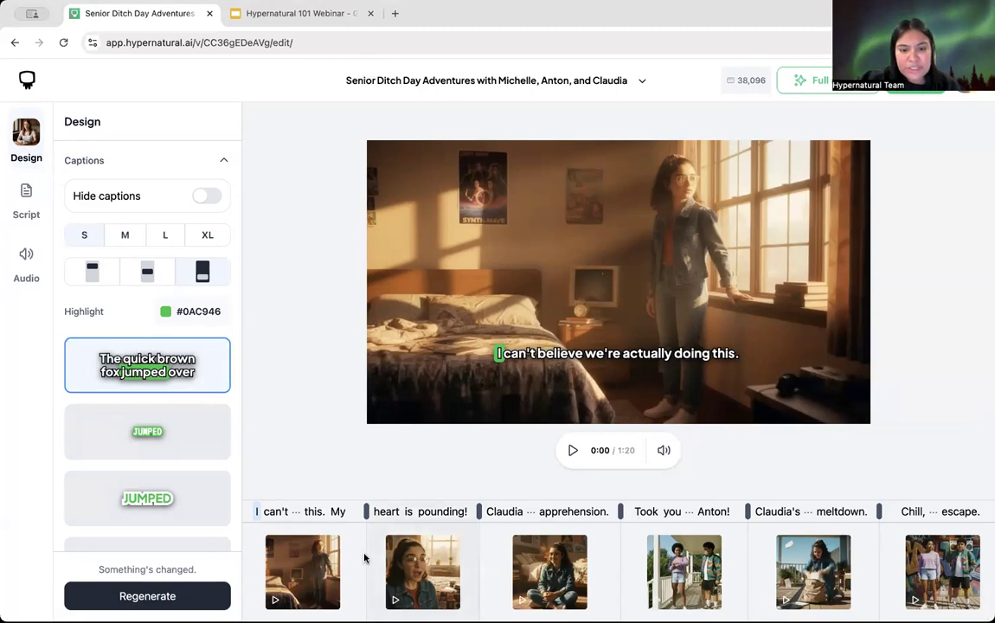
click(287, 538)
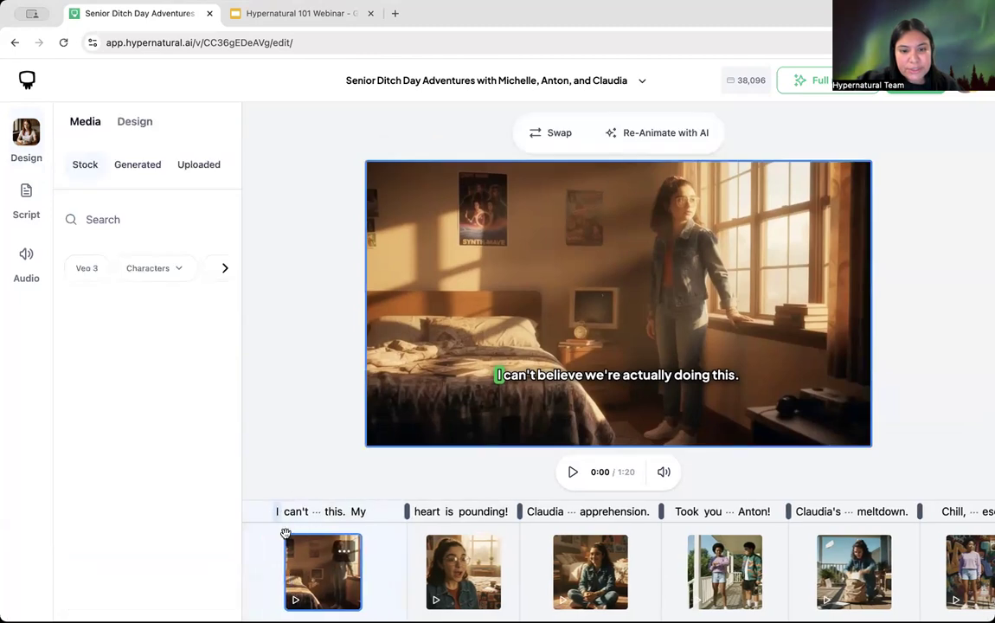
Step: Play the video from the start, pause on the Let's go clip, and jump to 'on his shoulder'
click(573, 472)
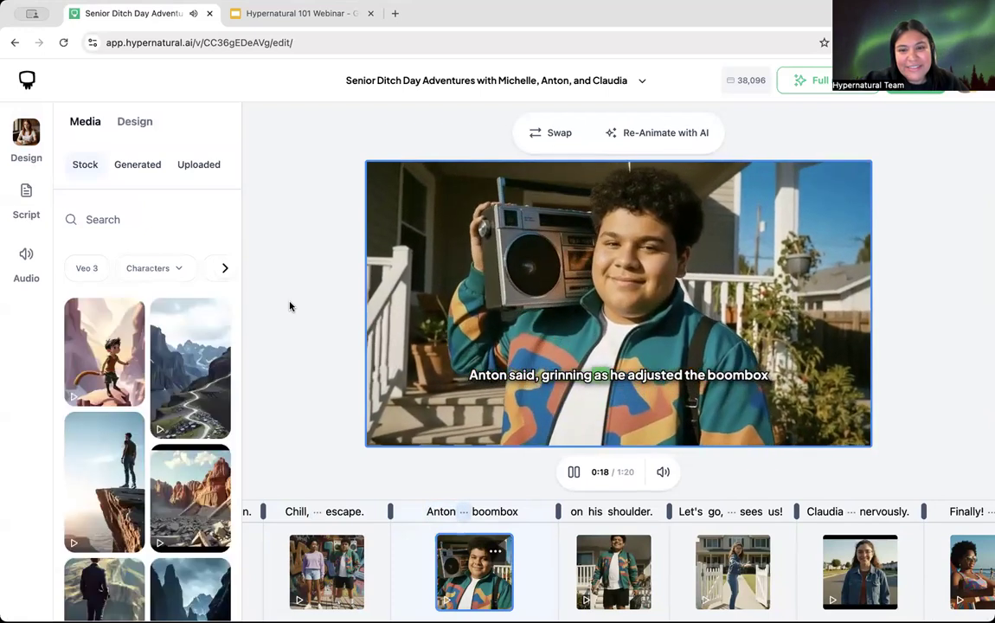
click(574, 472)
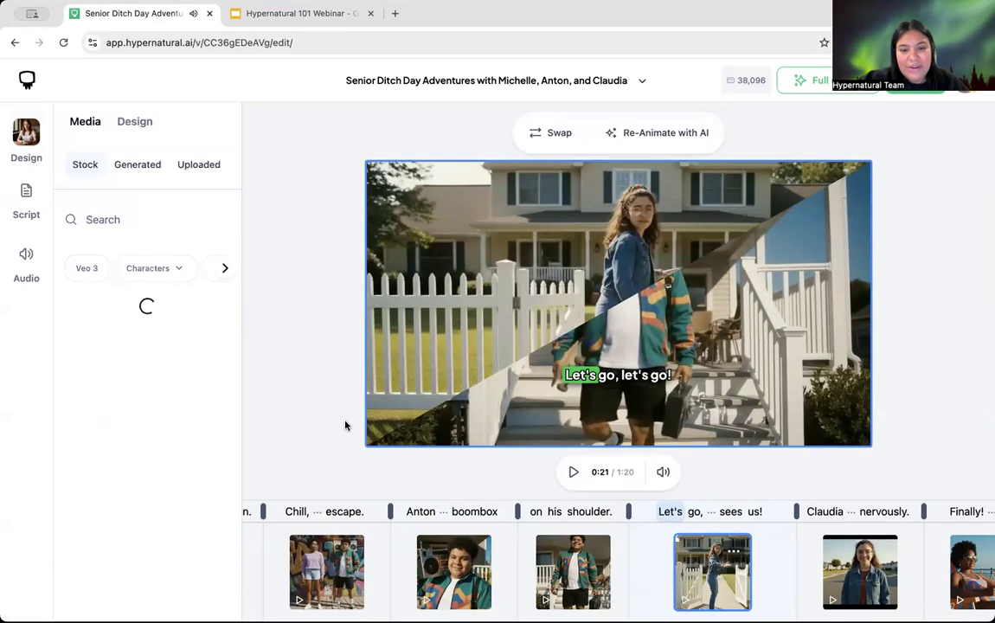
scroll(795, 560, right, 3)
scroll(795, 559, right, 2)
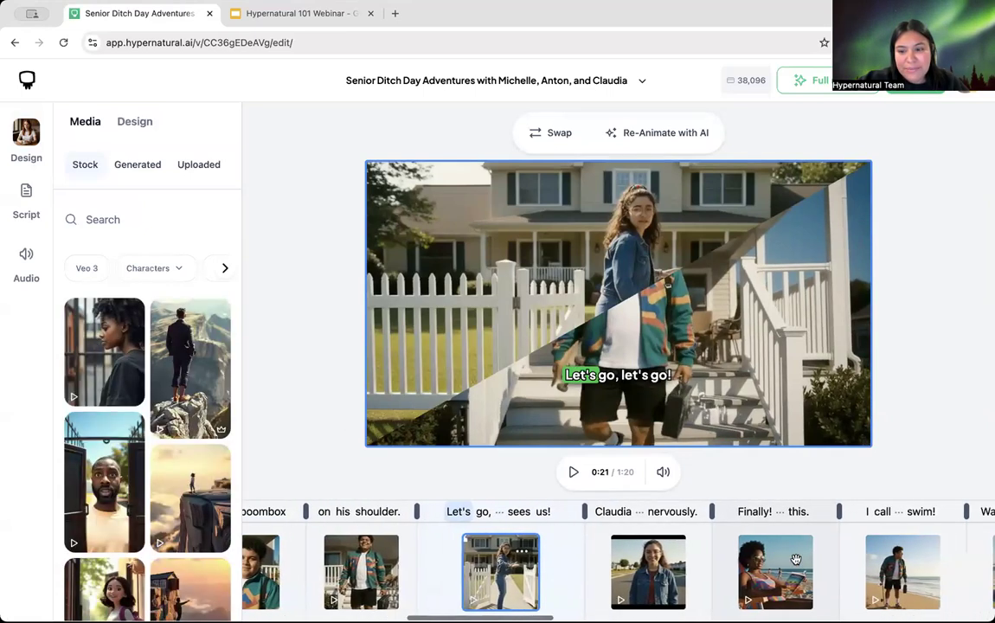
scroll(796, 560, left, 4)
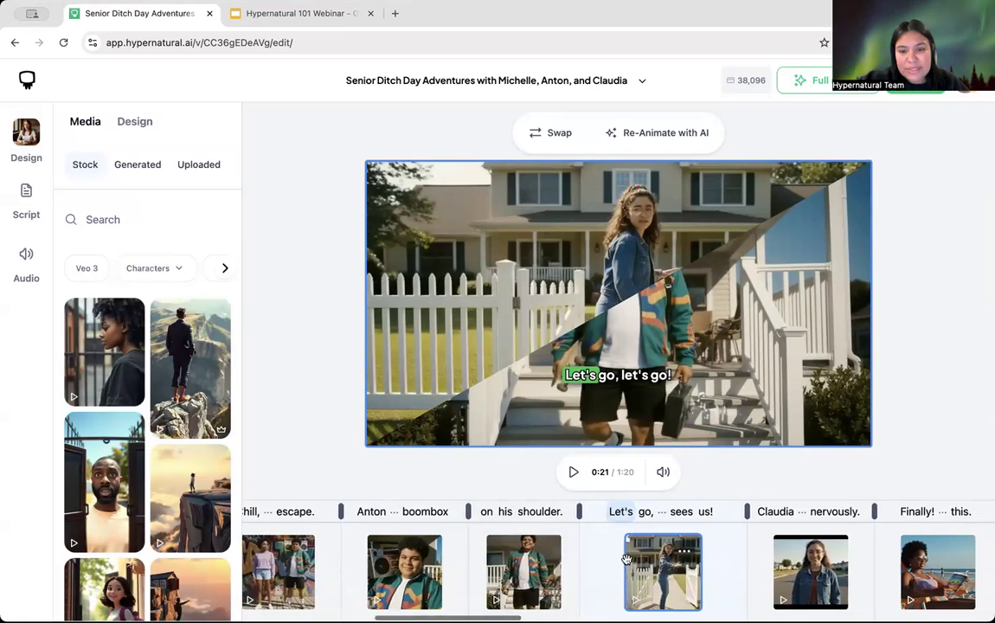
click(483, 519)
Step: Select Claudia's nervous street clip and replay it, pausing at 0:26
scroll(672, 528, right, 3)
click(616, 523)
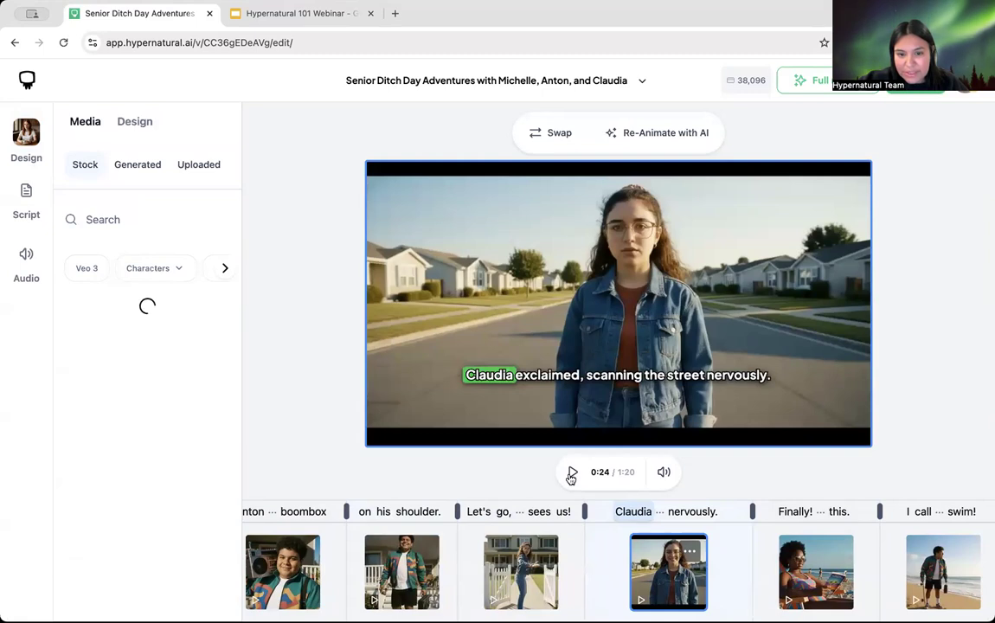
click(570, 474)
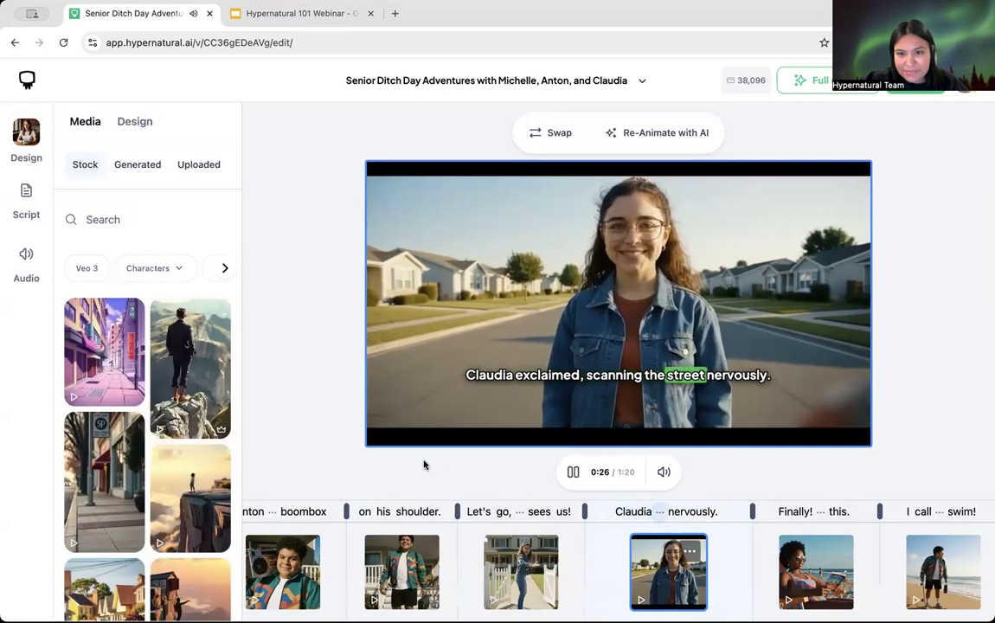
click(573, 474)
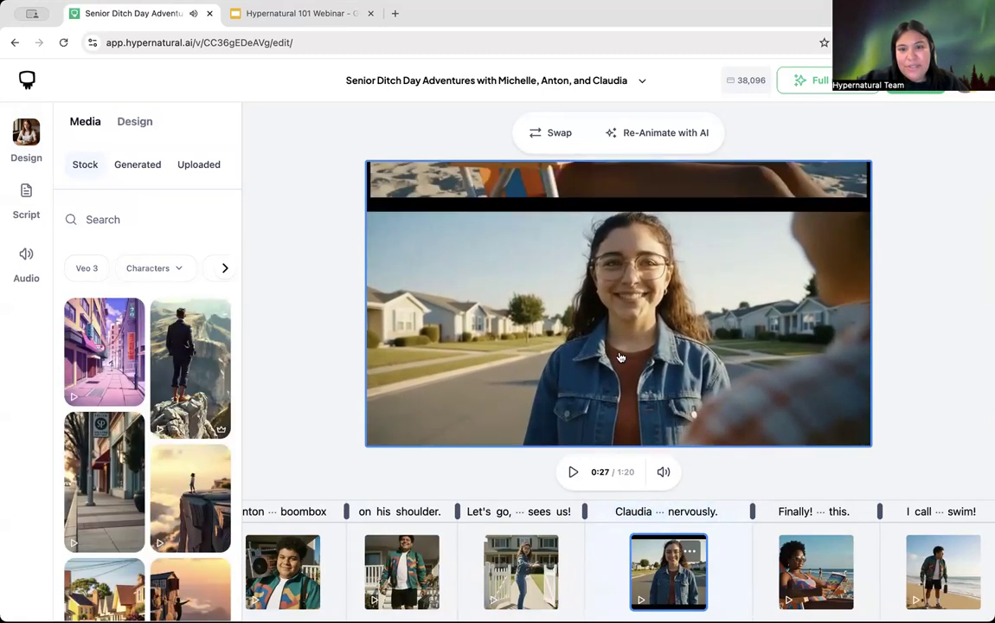
click(621, 511)
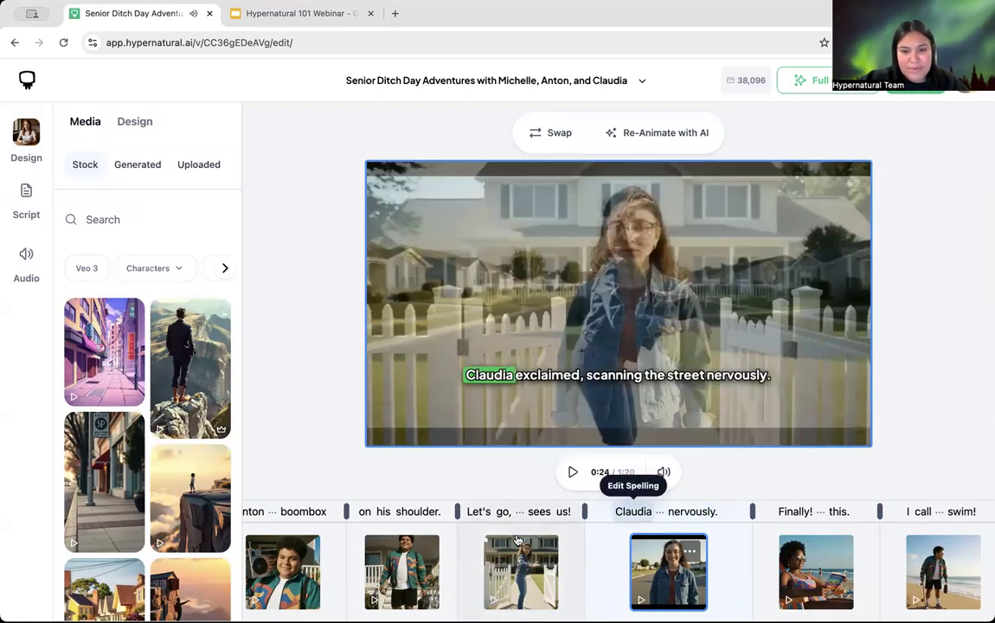
click(574, 473)
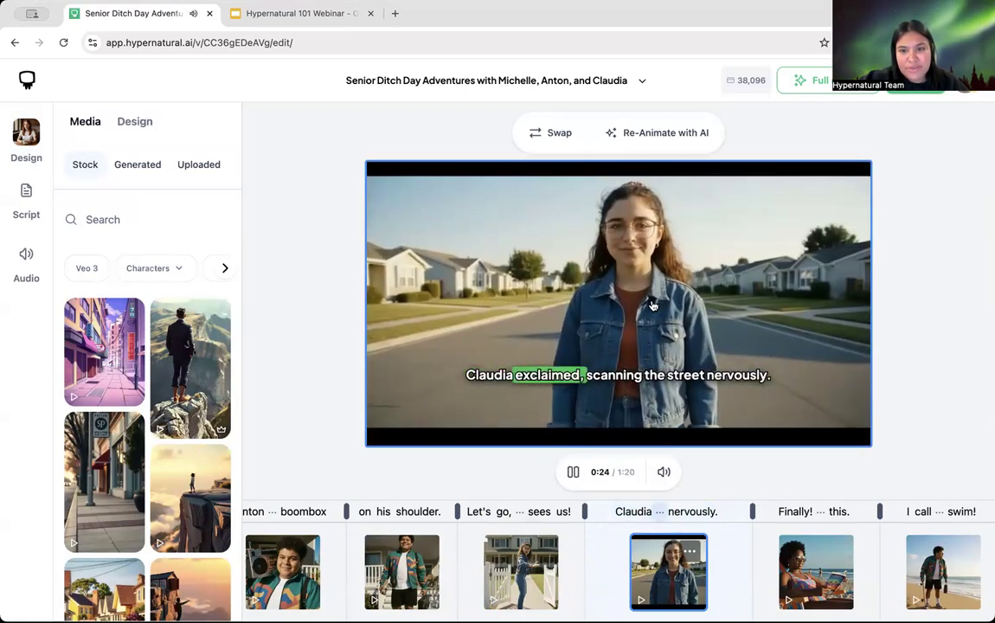
click(573, 472)
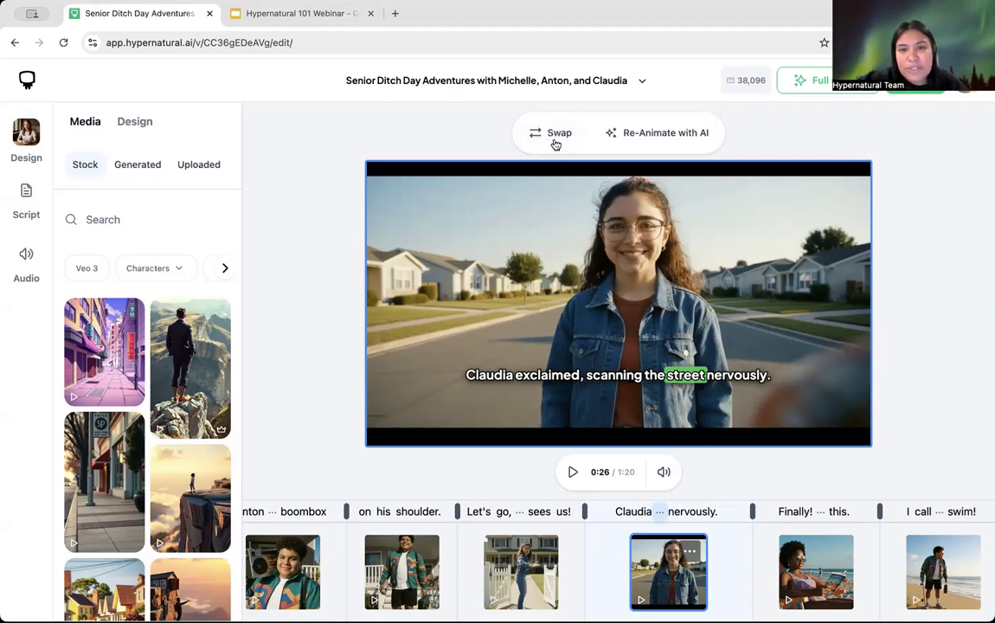
Step: Check Claudia's clip's swap and Generate new options, then return to the Re-Animate with AI prompt
click(557, 136)
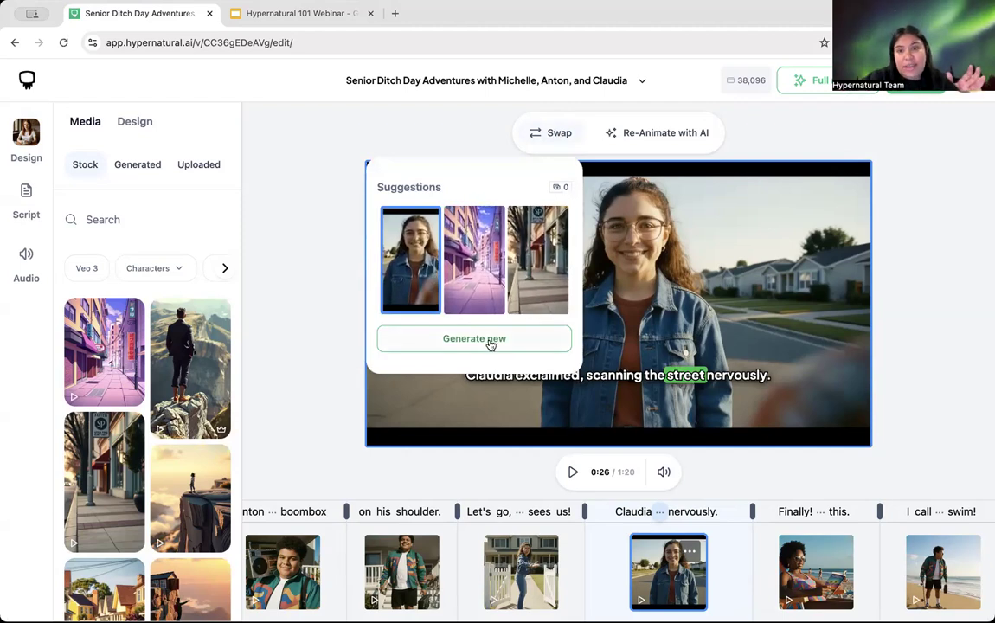
click(672, 133)
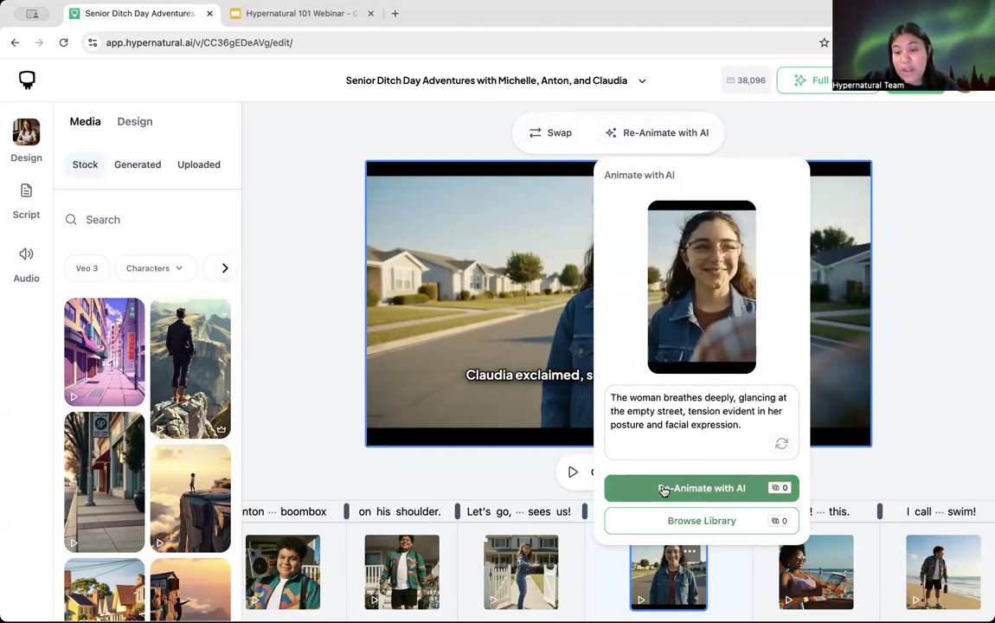
click(556, 133)
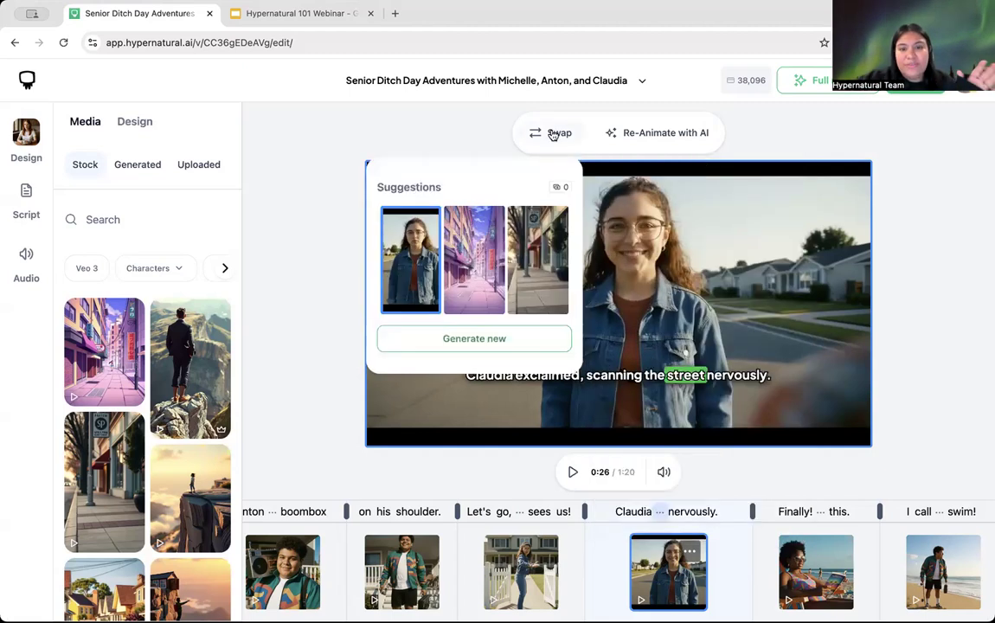
click(493, 345)
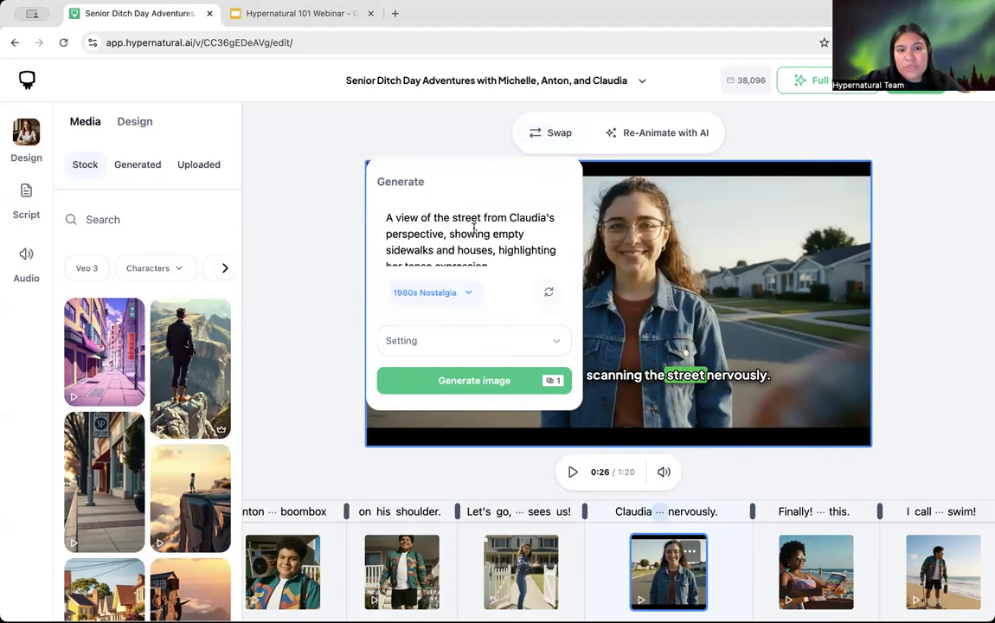
click(433, 342)
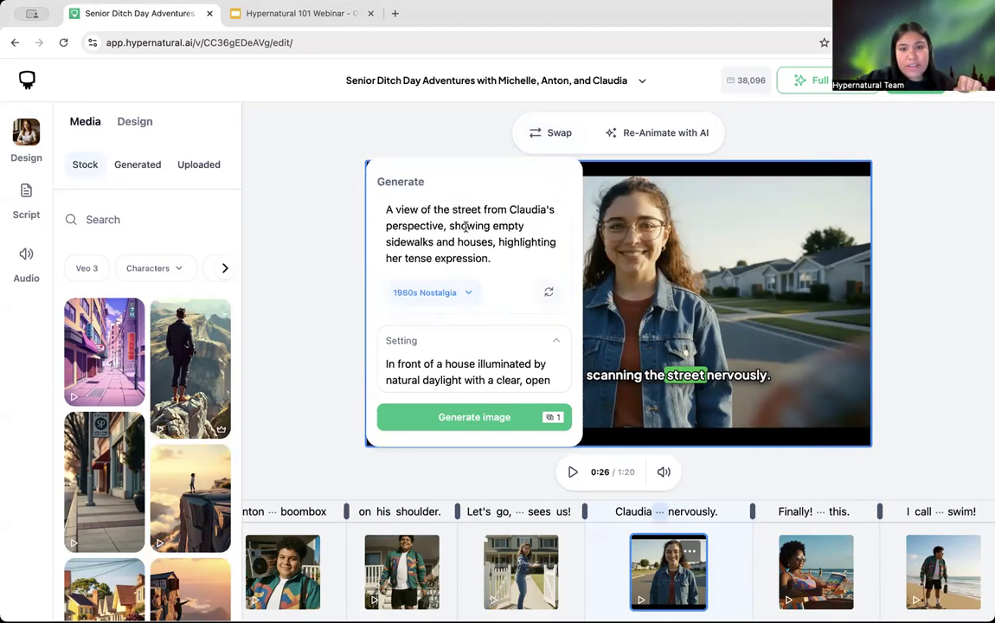
click(678, 136)
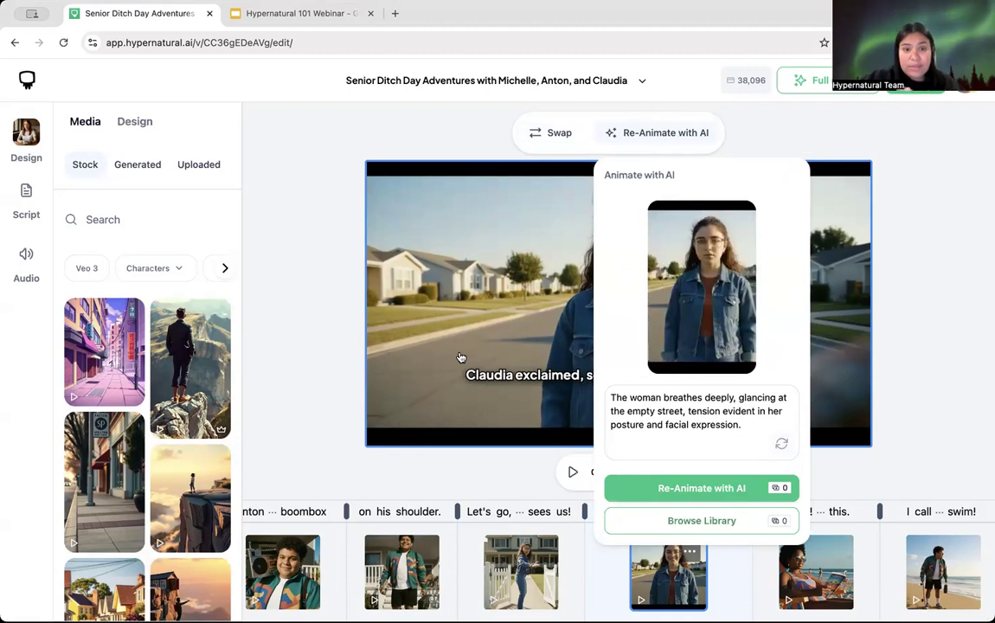
Step: Re-animate Claudia's street clip with AI and bring up its replacement suggestions
click(674, 486)
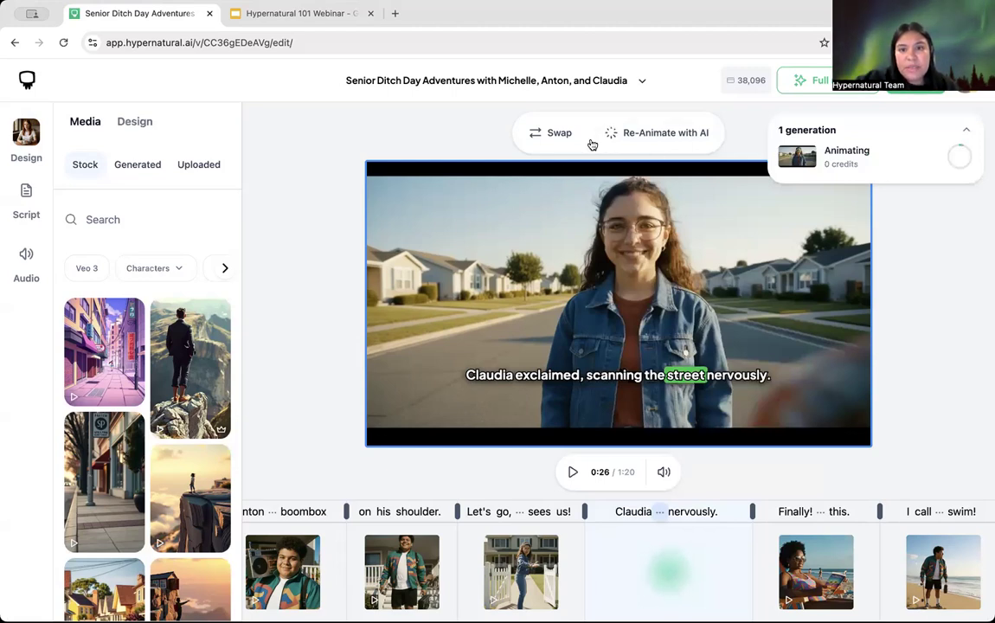
click(553, 133)
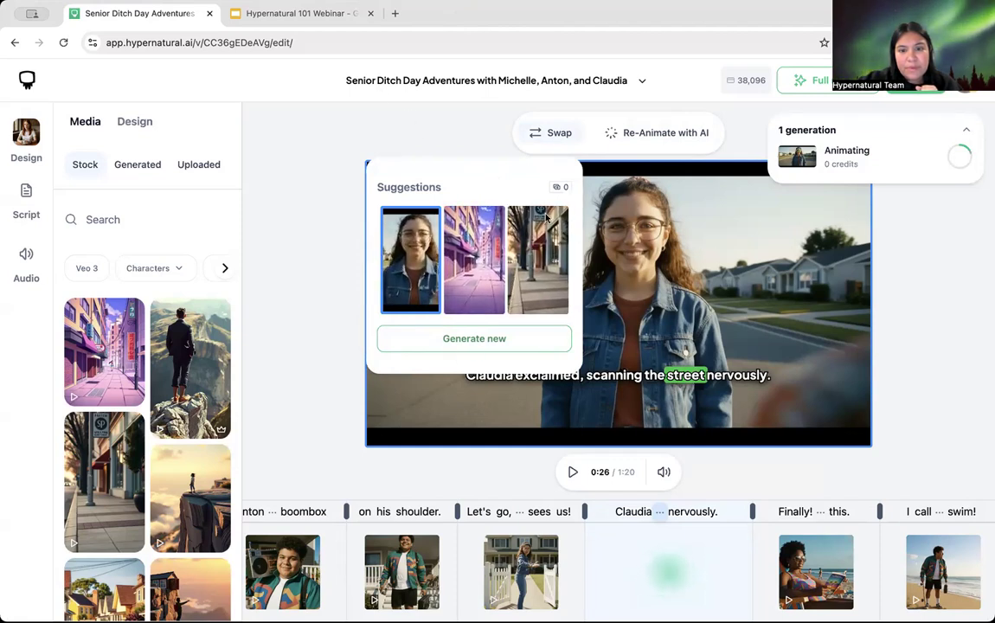
Step: Dismiss the Suggestions popover so Claudia's street clip stays in the preview
click(443, 133)
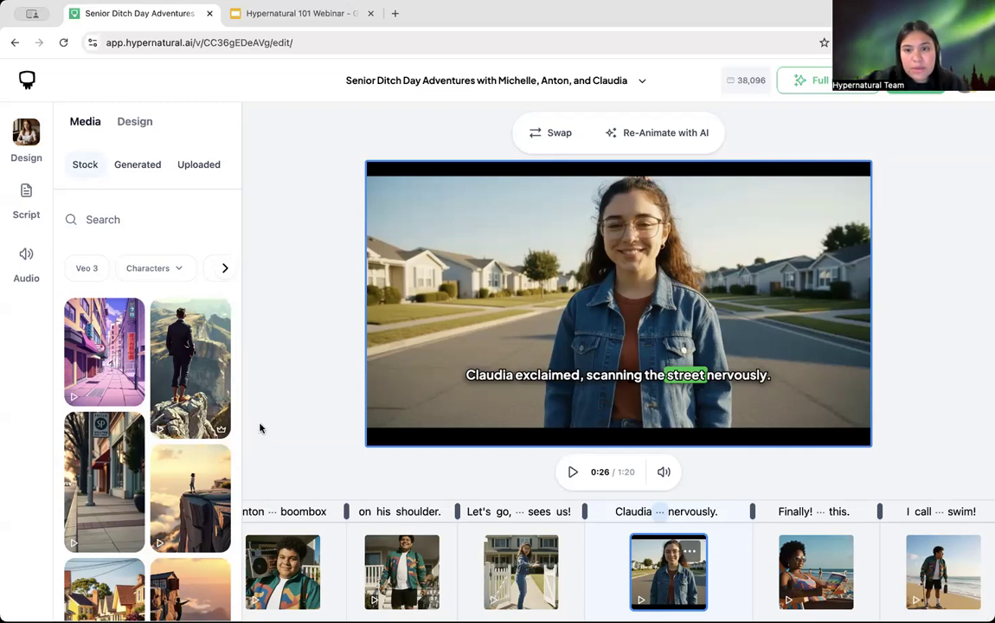
Step: Play the video preview and select the Claudia street clip in the timeline
click(306, 422)
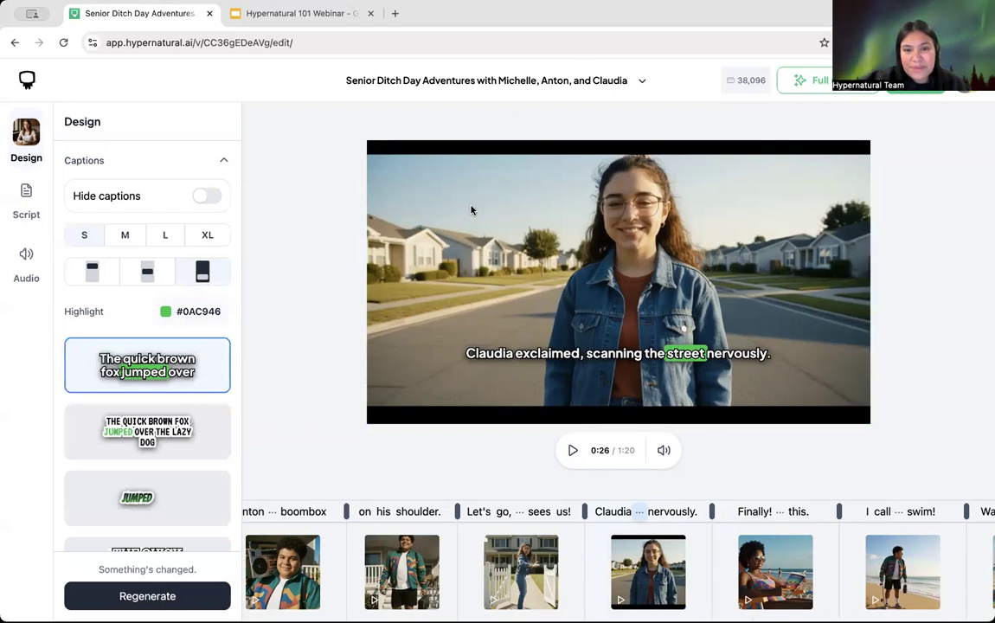
click(572, 450)
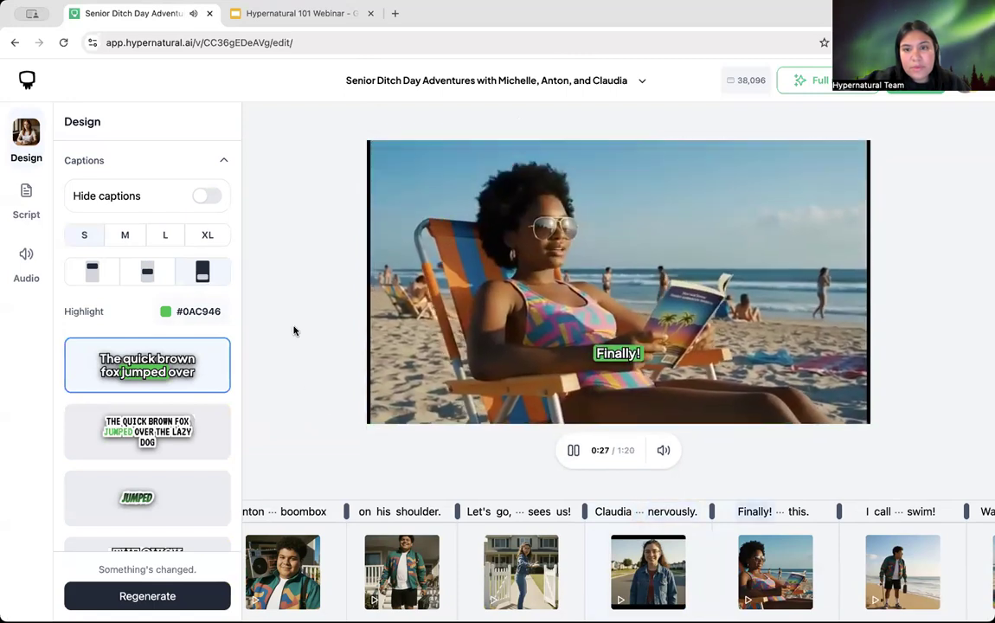
click(683, 602)
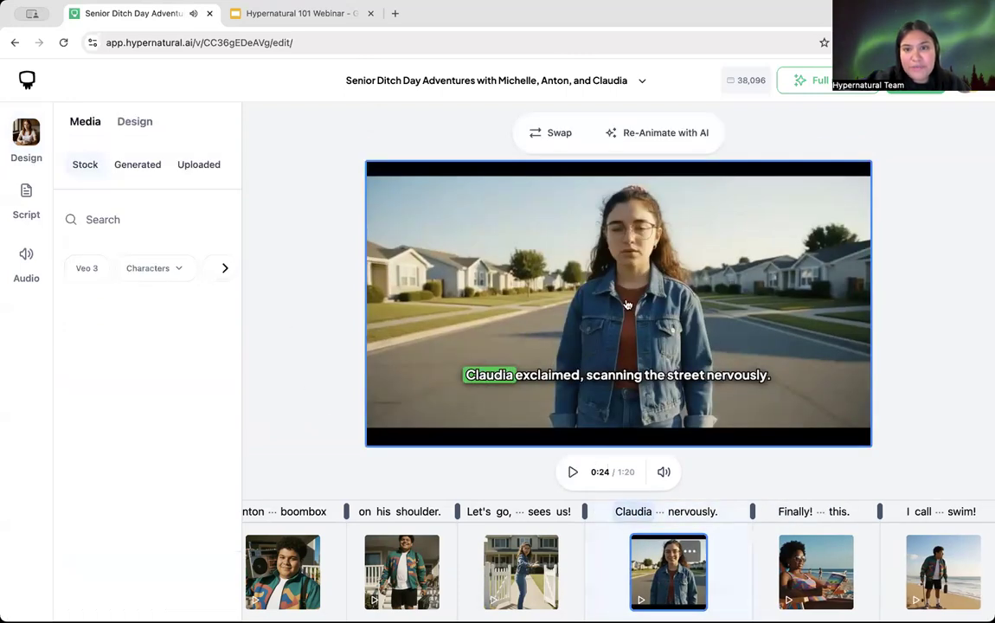
Step: Review the clip's Generate new prompt and Setting description, then close the panel unchanged
click(556, 140)
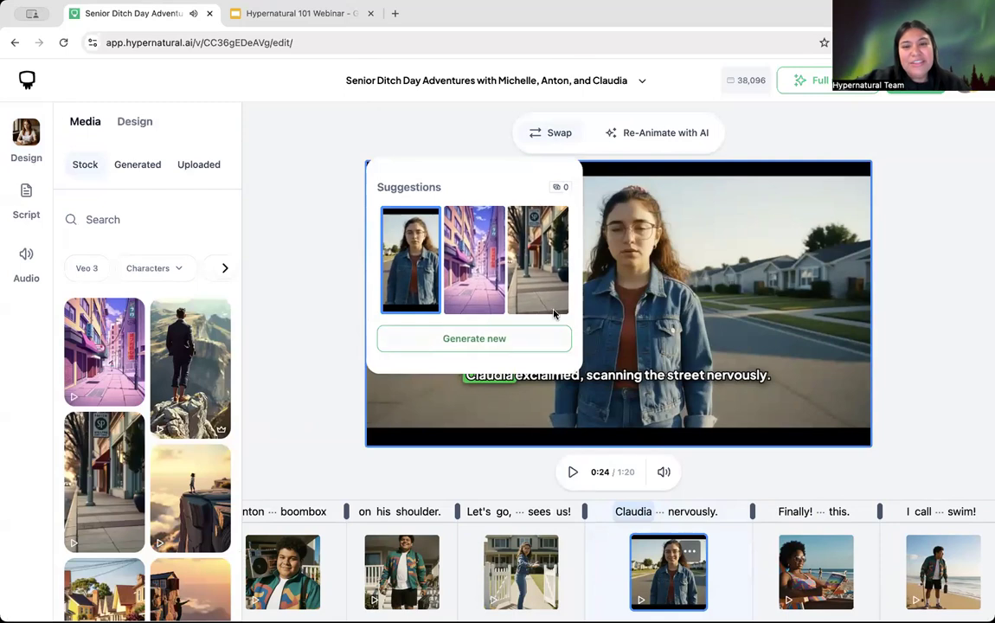
click(490, 339)
scroll(453, 246, down, 1)
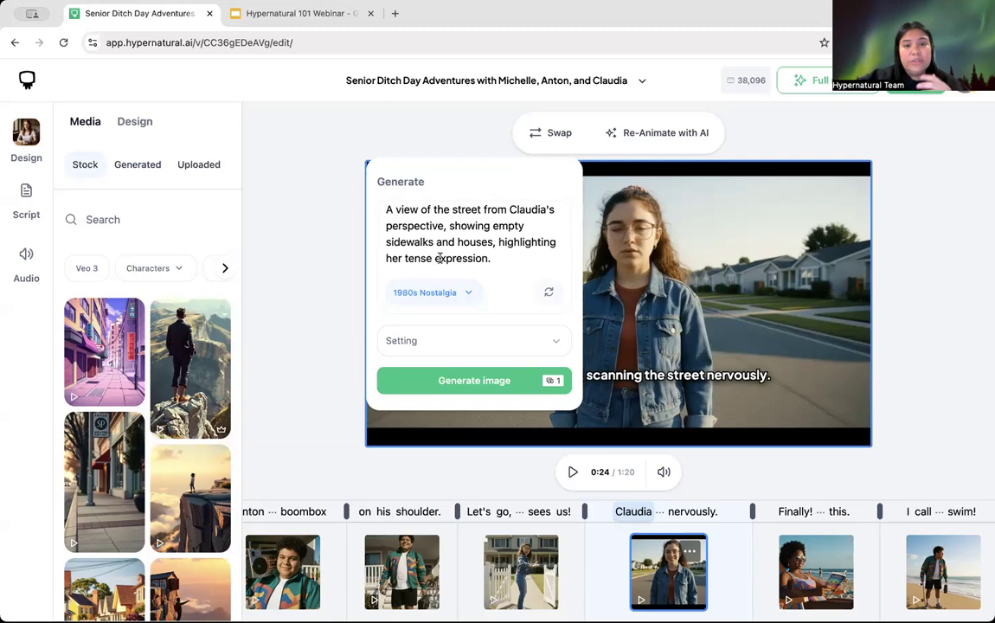
click(437, 339)
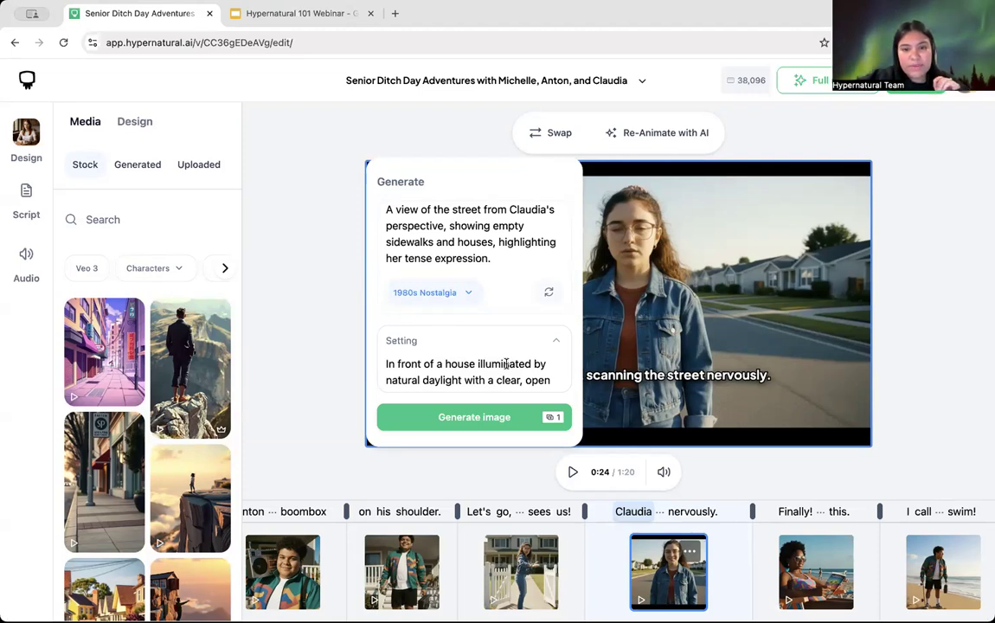
click(434, 132)
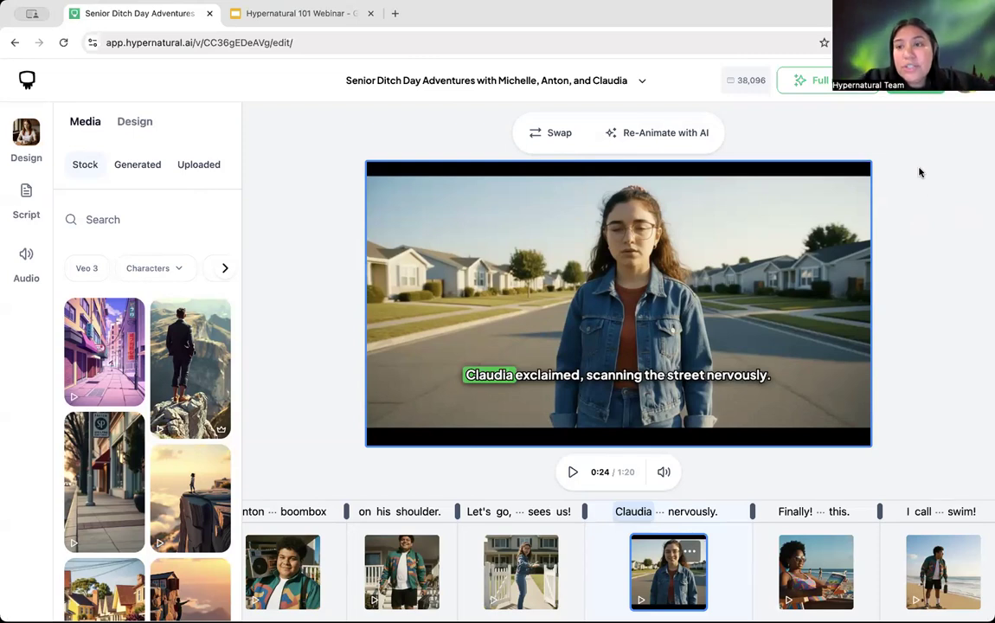
Step: Create a share link for the video with access kept at Unlisted
click(915, 83)
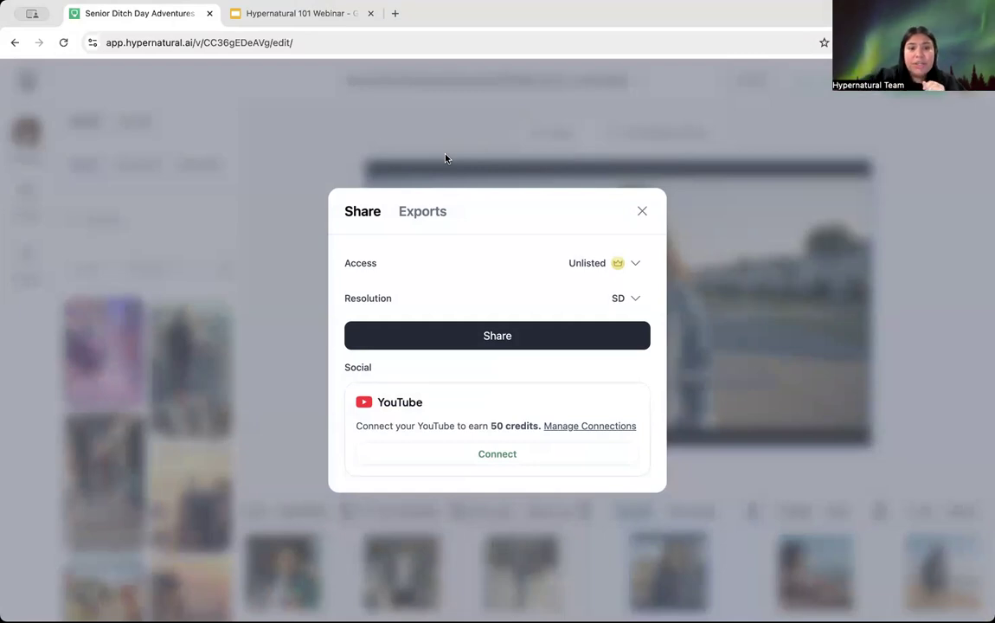
click(495, 339)
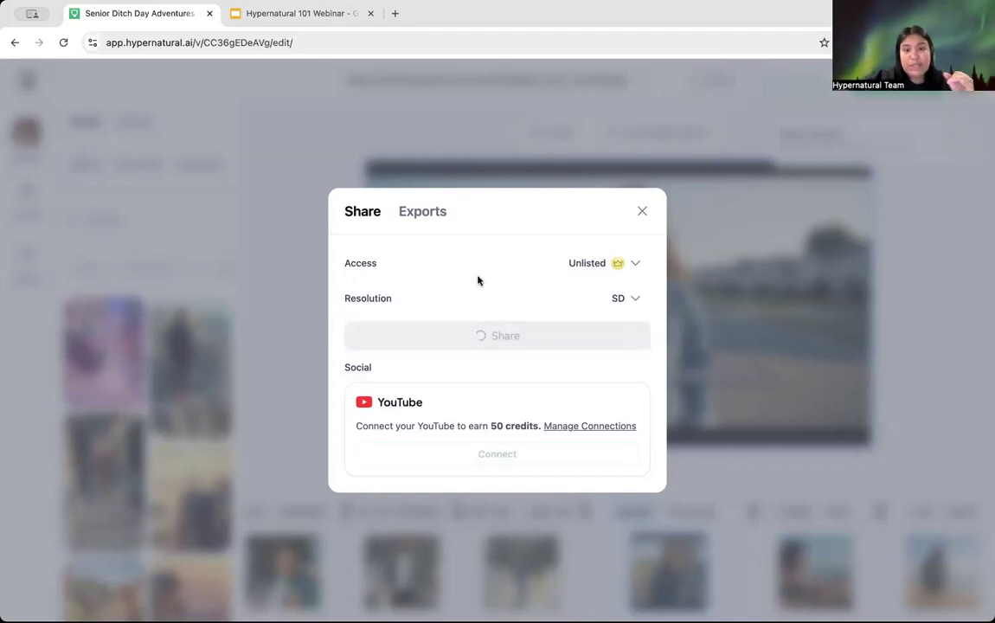
click(613, 268)
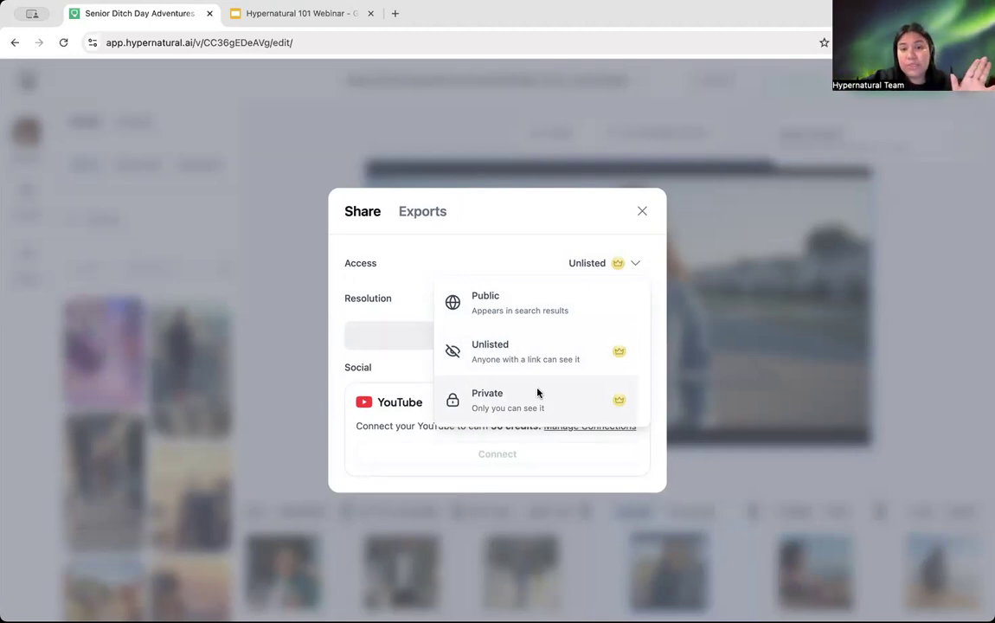
click(576, 246)
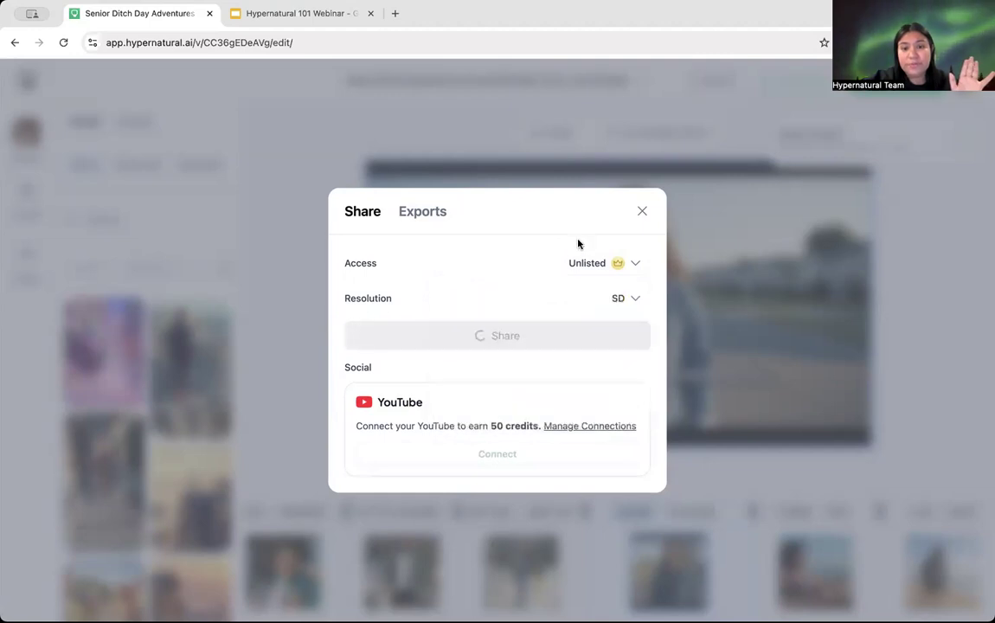
click(625, 263)
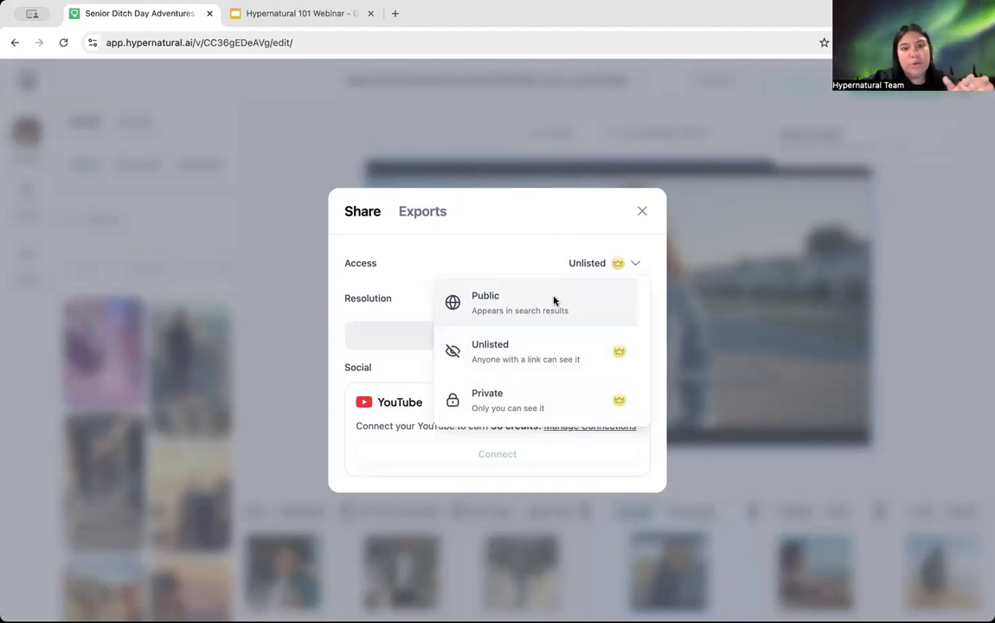
click(548, 240)
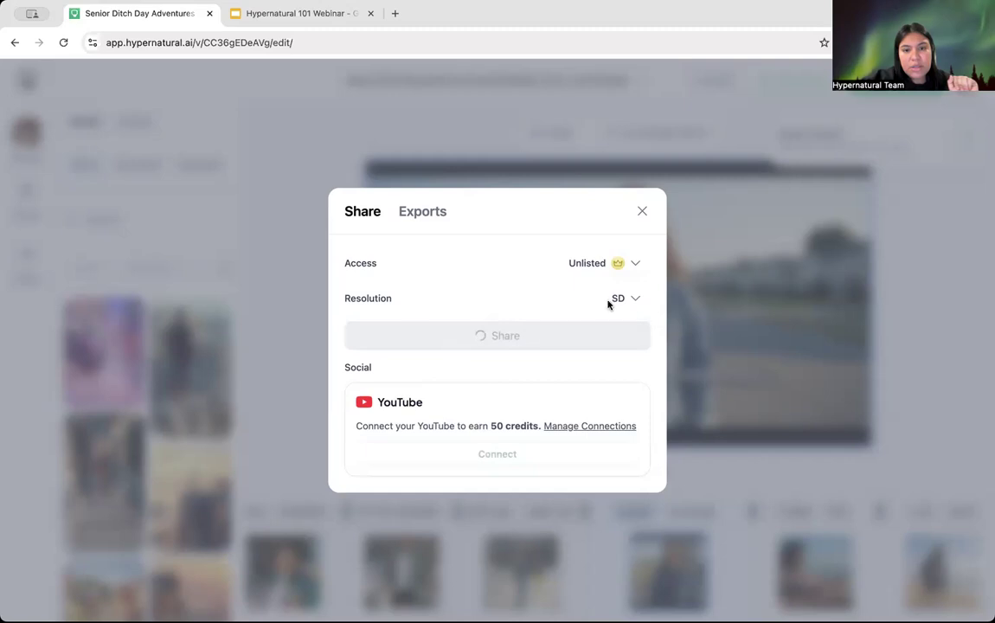
Step: Keep the share resolution at SD and copy the link
click(632, 301)
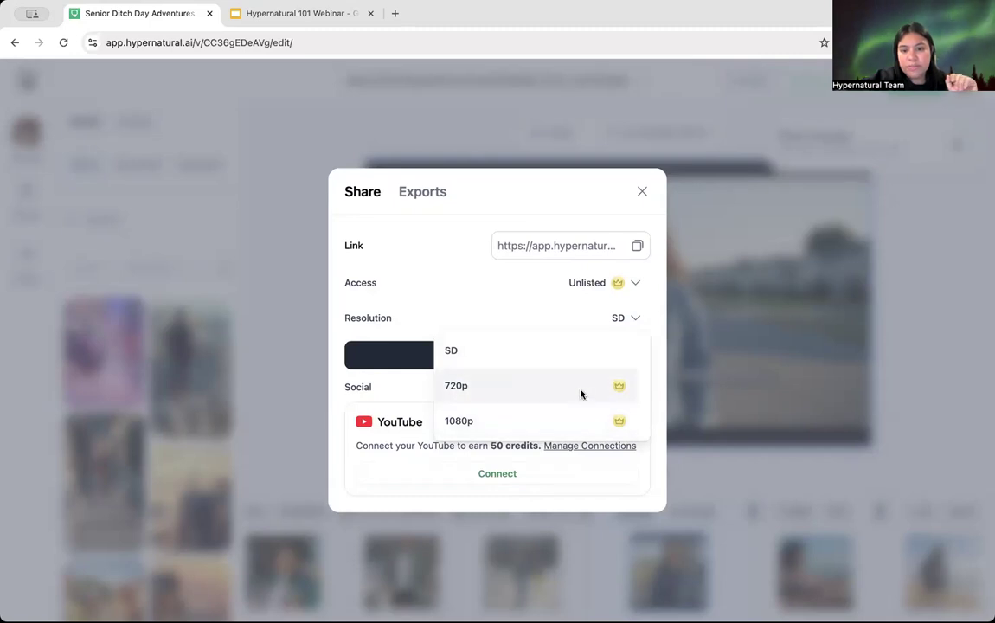
click(635, 319)
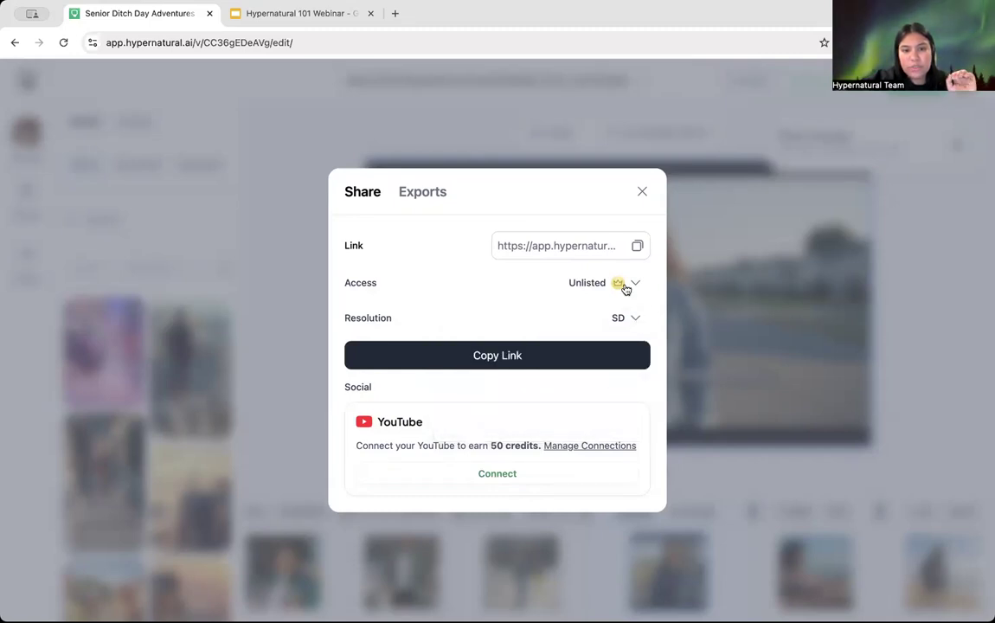
click(500, 356)
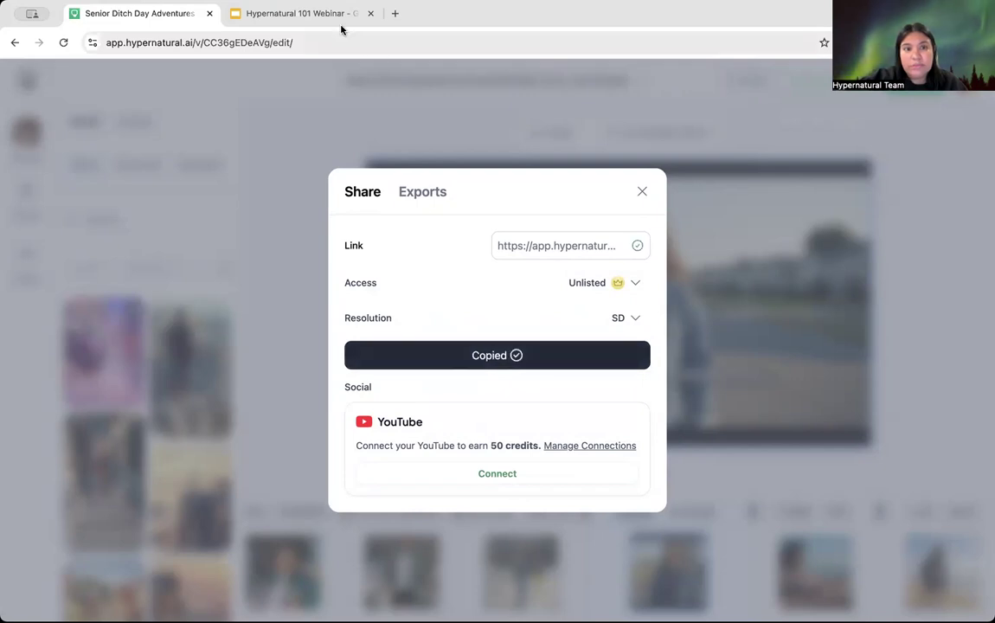
click(395, 14)
Step: Load the copied link in a new tab, unmute and pause the video, then return to the editor
key(Return)
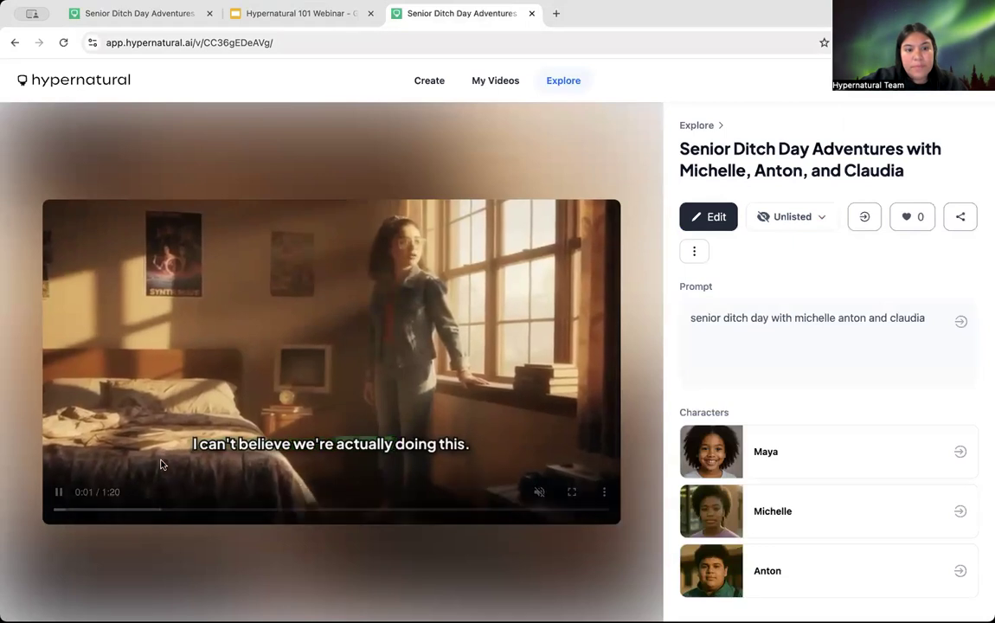
click(541, 494)
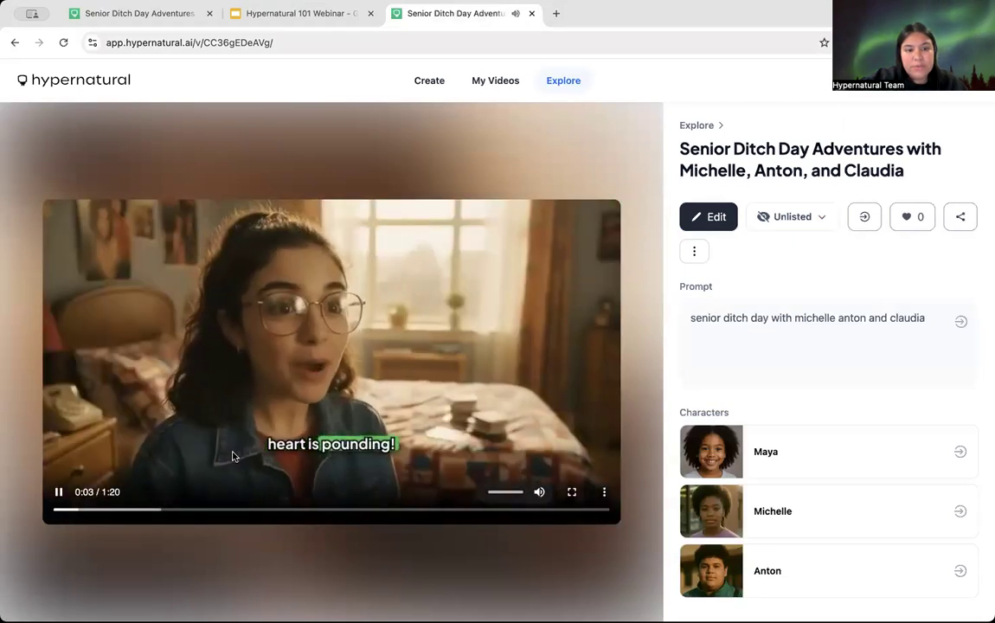
click(59, 493)
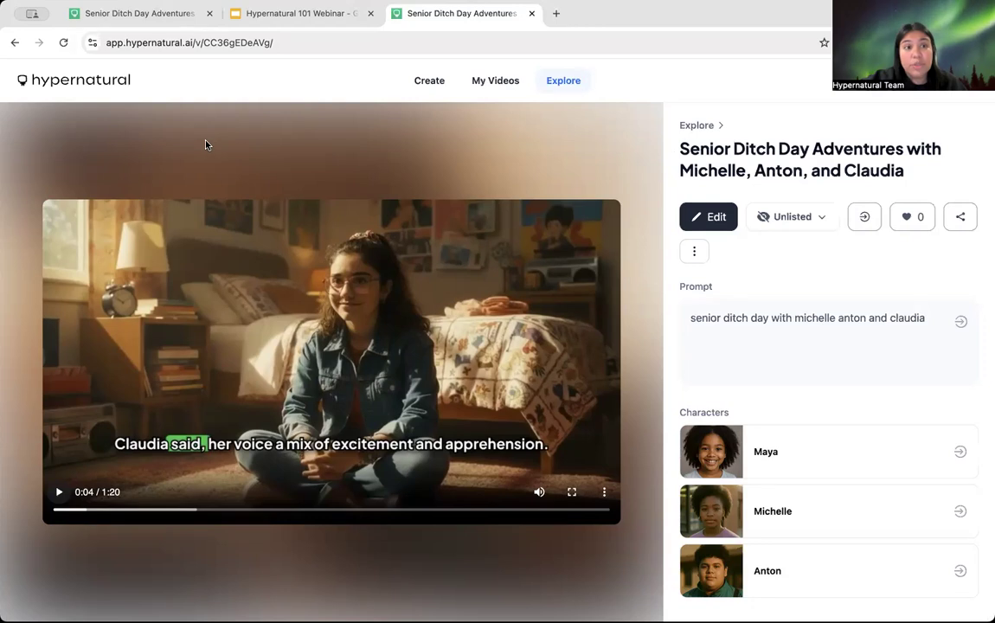
click(122, 16)
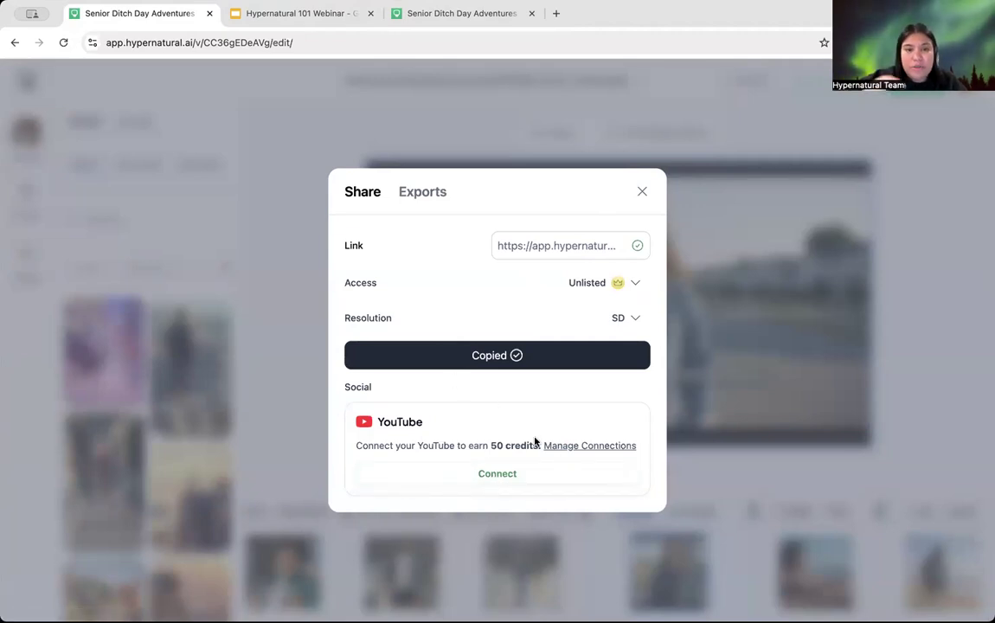
Step: Download the latest 16:9 SD version from the Exports tab
click(433, 201)
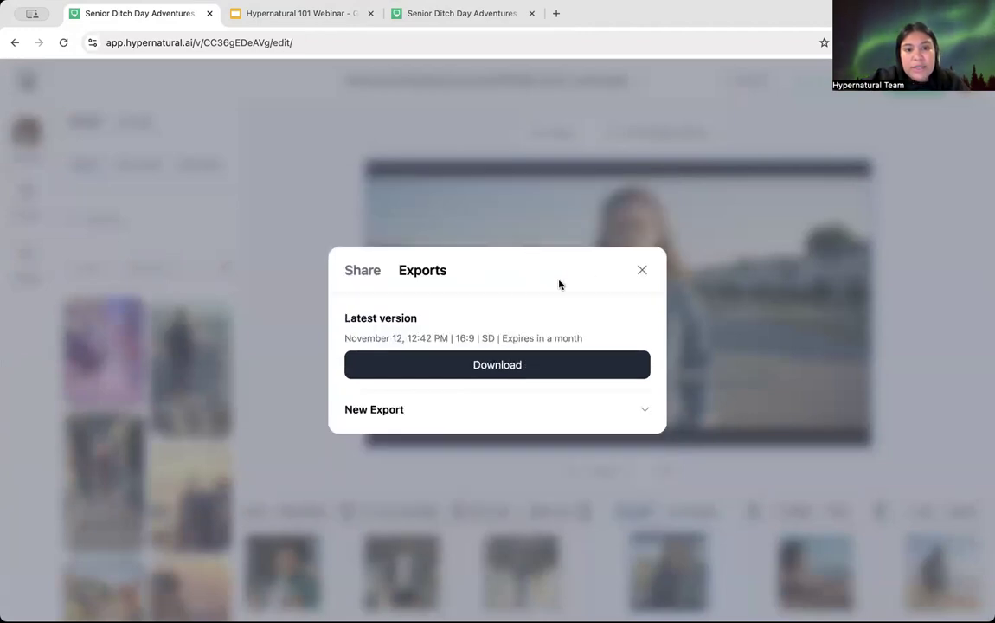
click(508, 366)
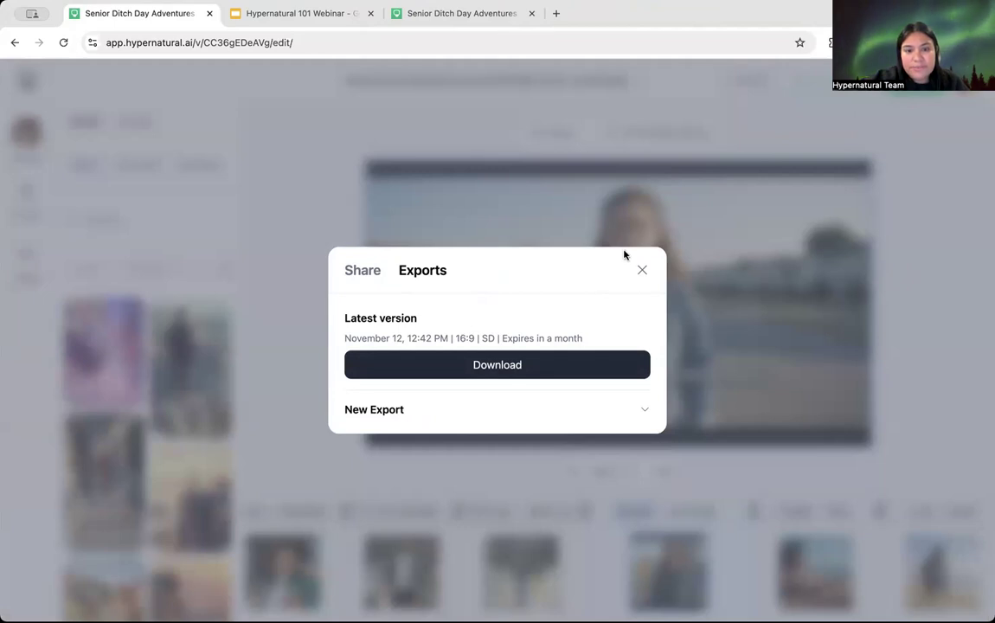
Step: Close the exports dialog, returning to the editor at Claudia's street scene
click(642, 271)
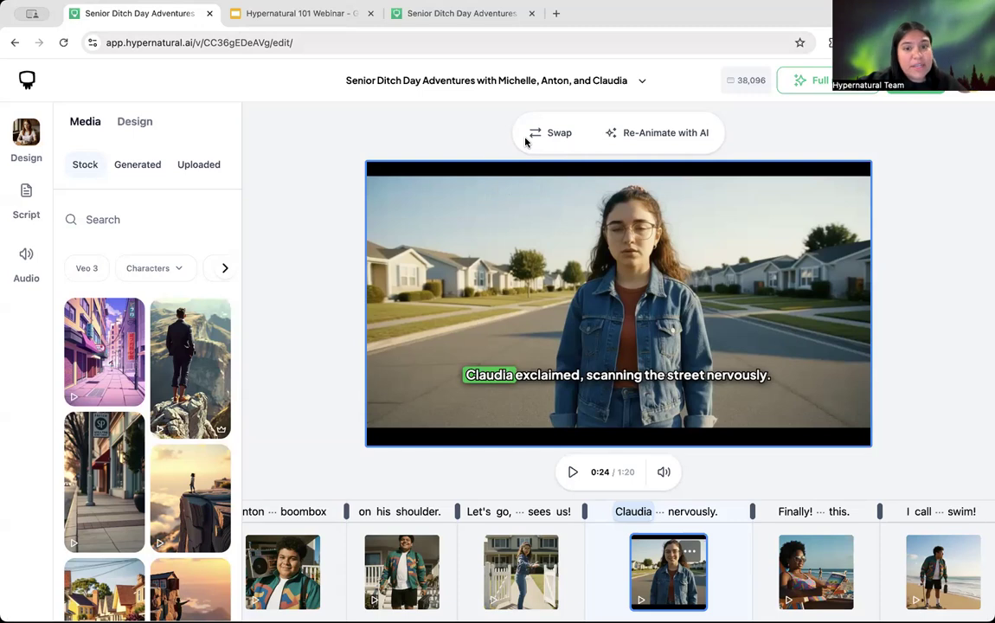
Step: Scroll the timeline back and select the opening bedroom scene
click(280, 445)
scroll(337, 568, left, 10)
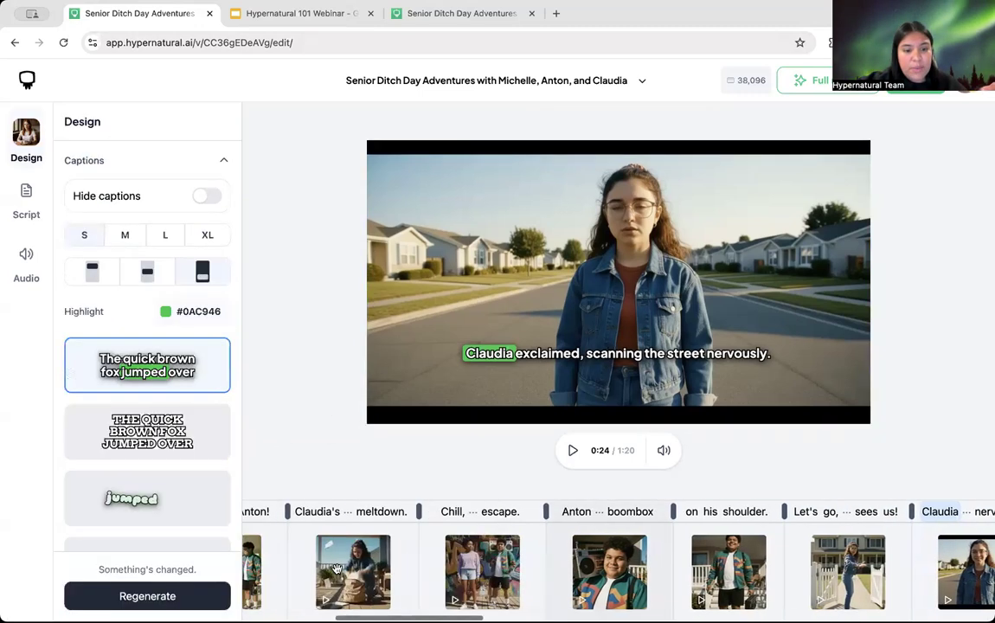
scroll(338, 568, left, 5)
click(325, 568)
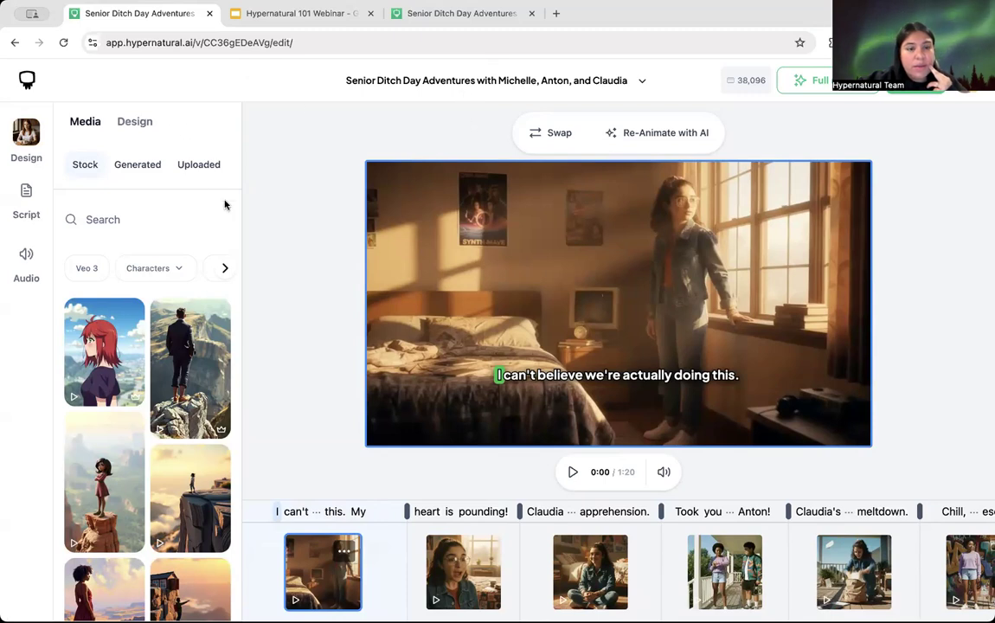
Step: Check the green logo in Uploaded media, then split 'I' into a new first scene
click(193, 169)
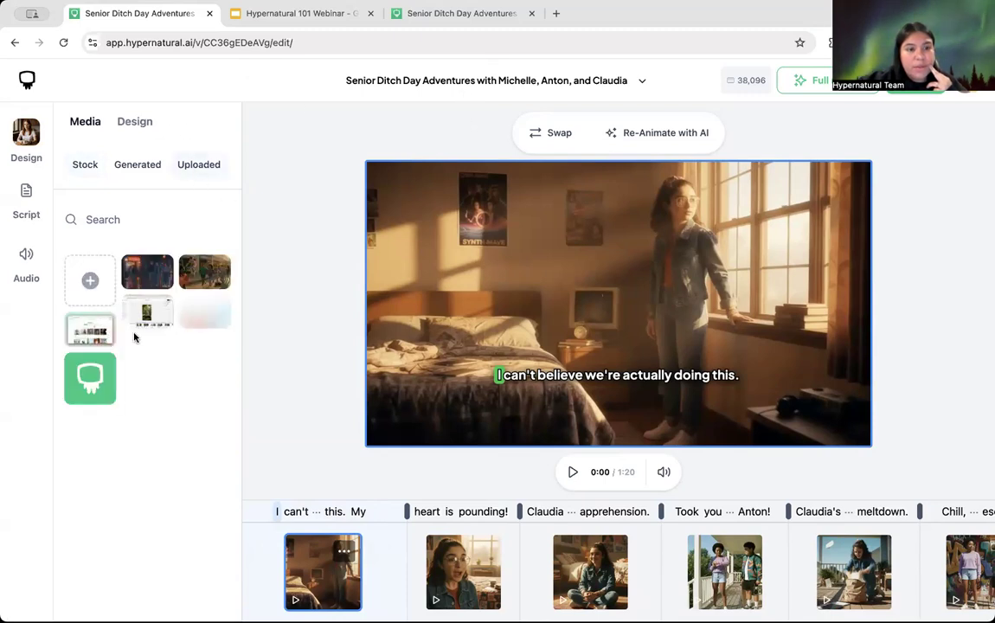
click(84, 375)
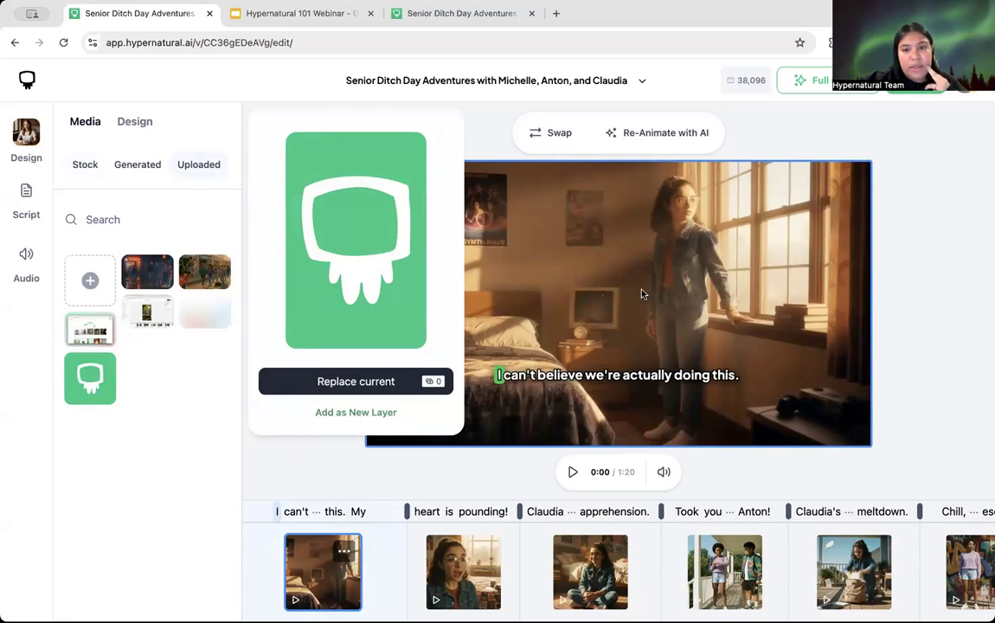
click(480, 137)
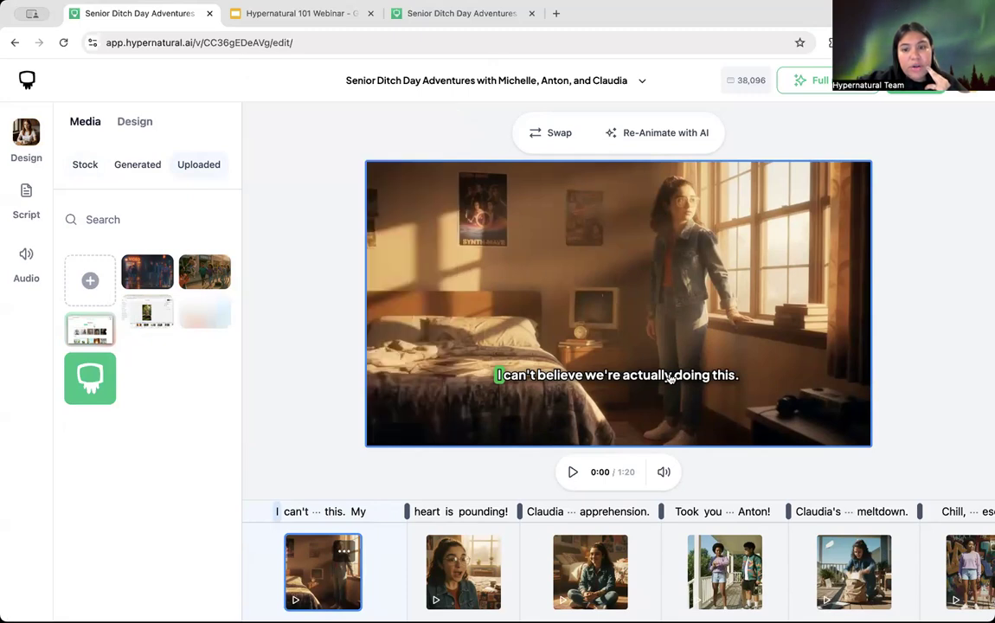
click(337, 511)
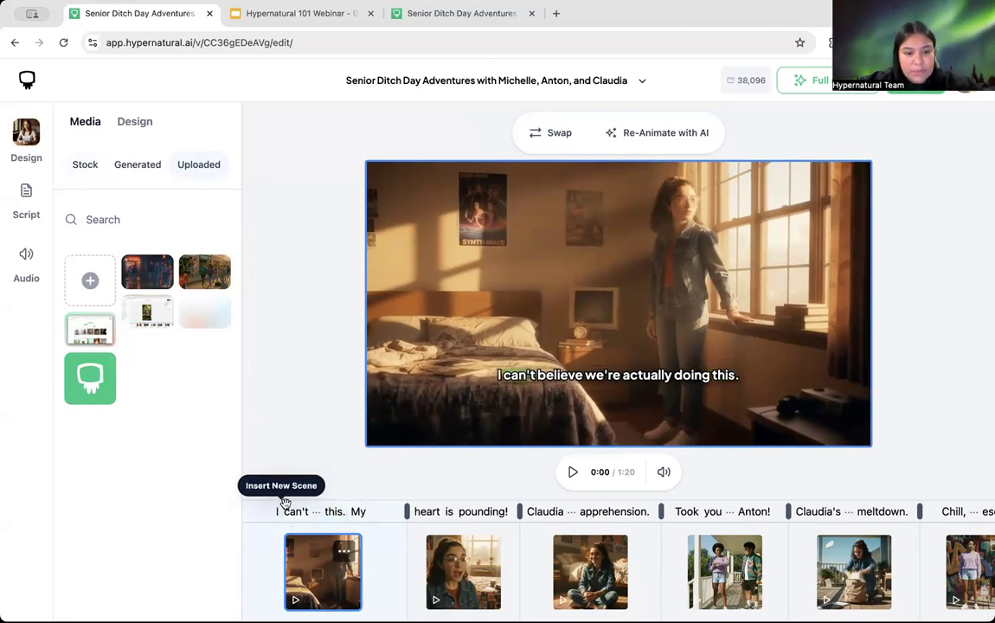
click(285, 511)
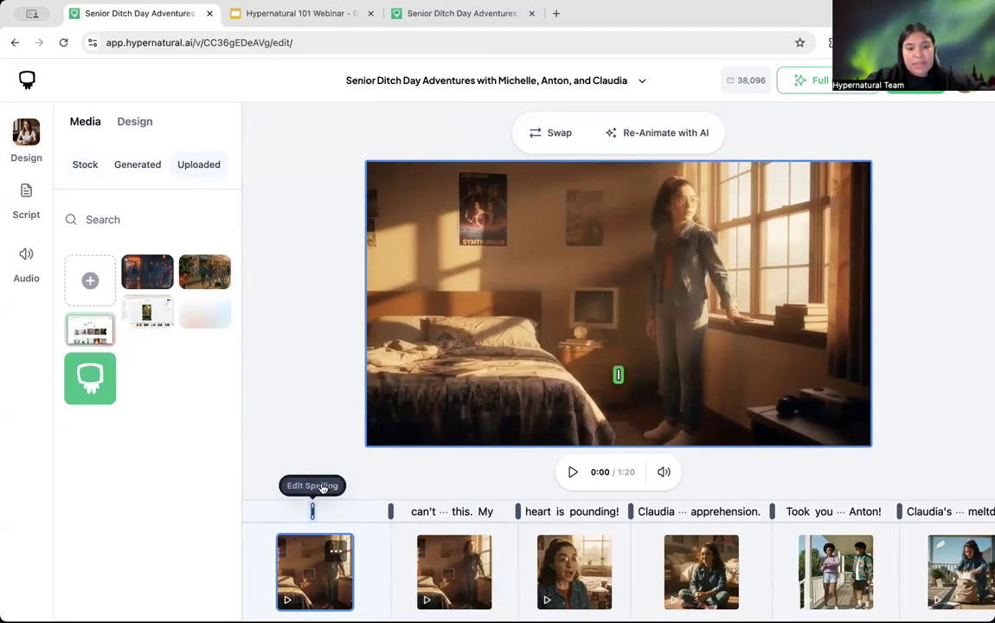
Step: Change the opening scene's caption word 'I' to TITLE
click(322, 486)
text(TITLE)
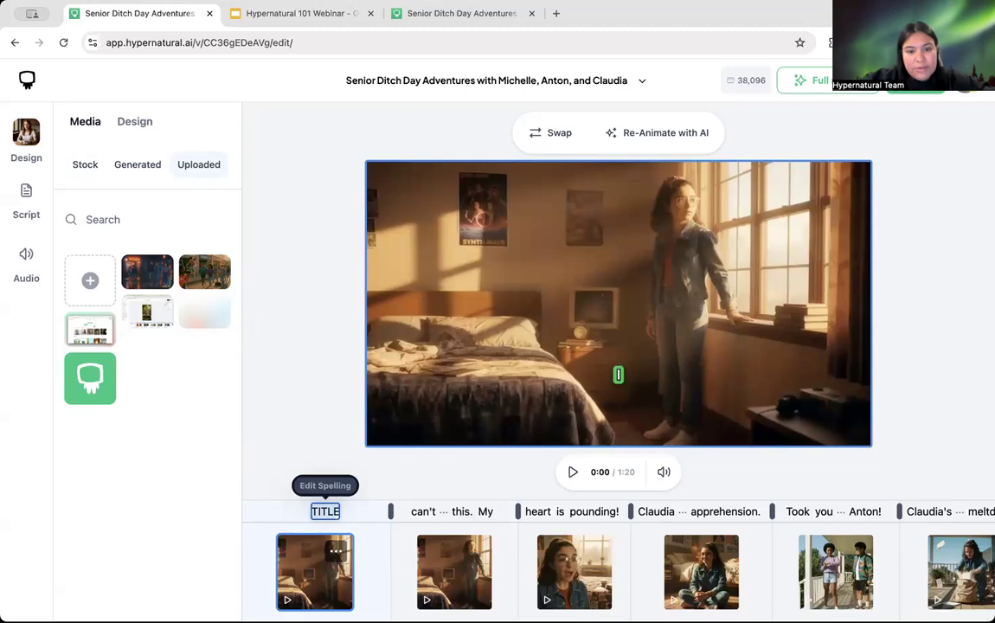
key(Return)
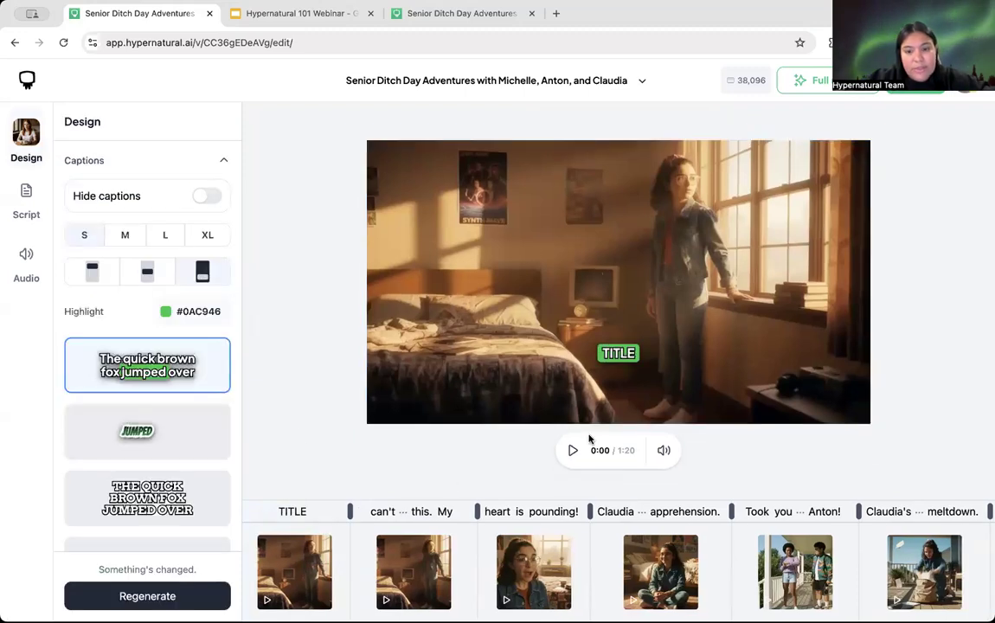
Step: Preview the muted video from the TITLE scene, then leave for My videos
click(663, 450)
click(572, 451)
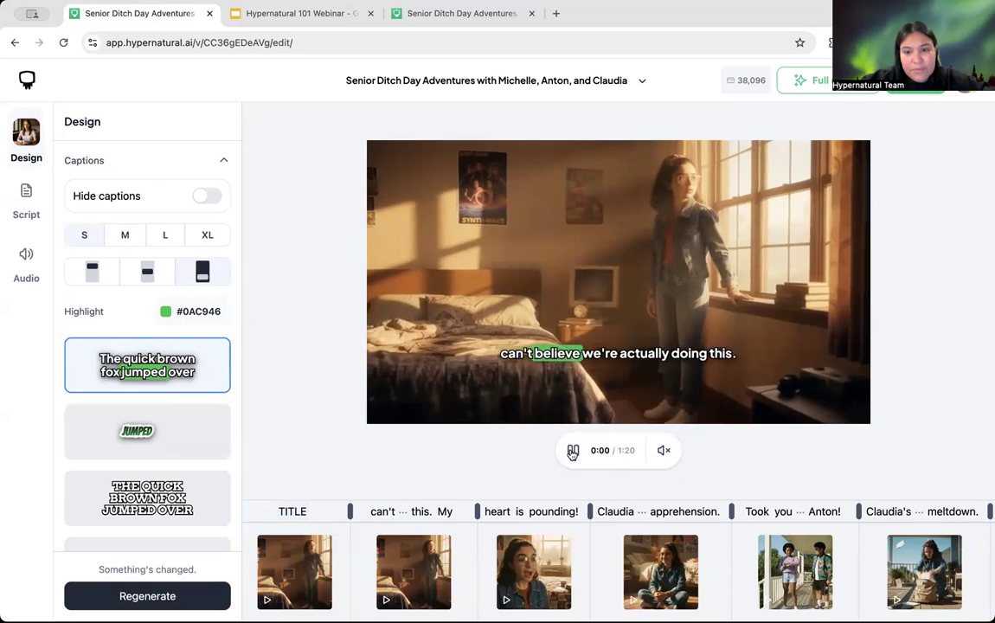
click(291, 573)
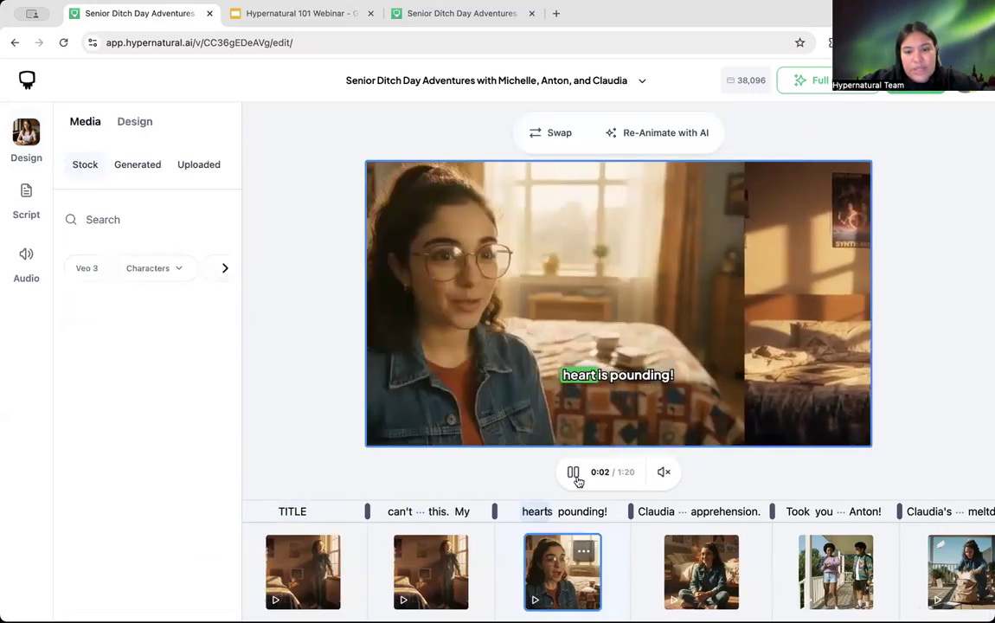
click(573, 471)
click(284, 545)
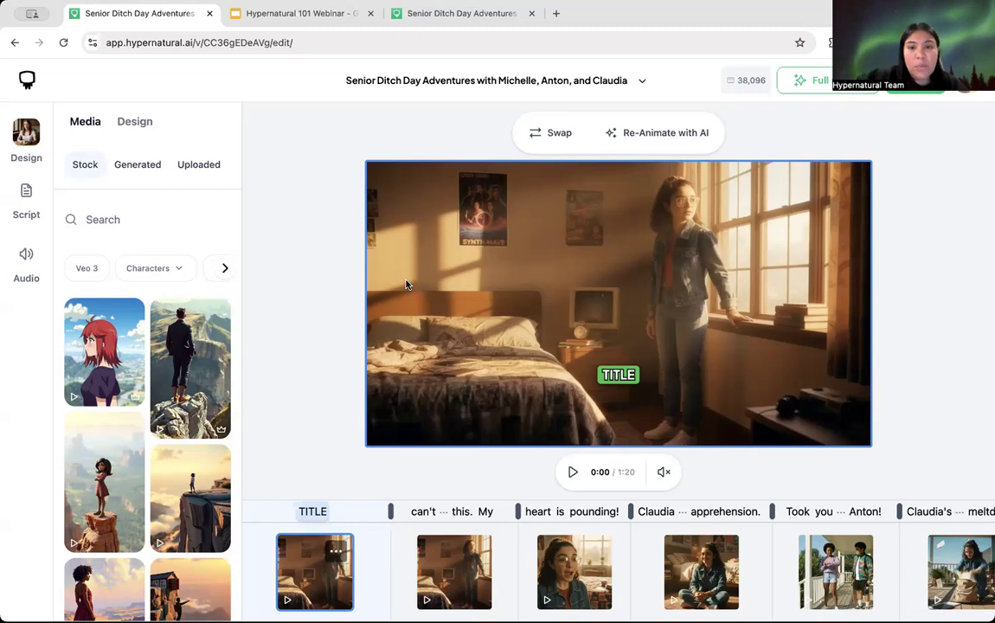
click(24, 77)
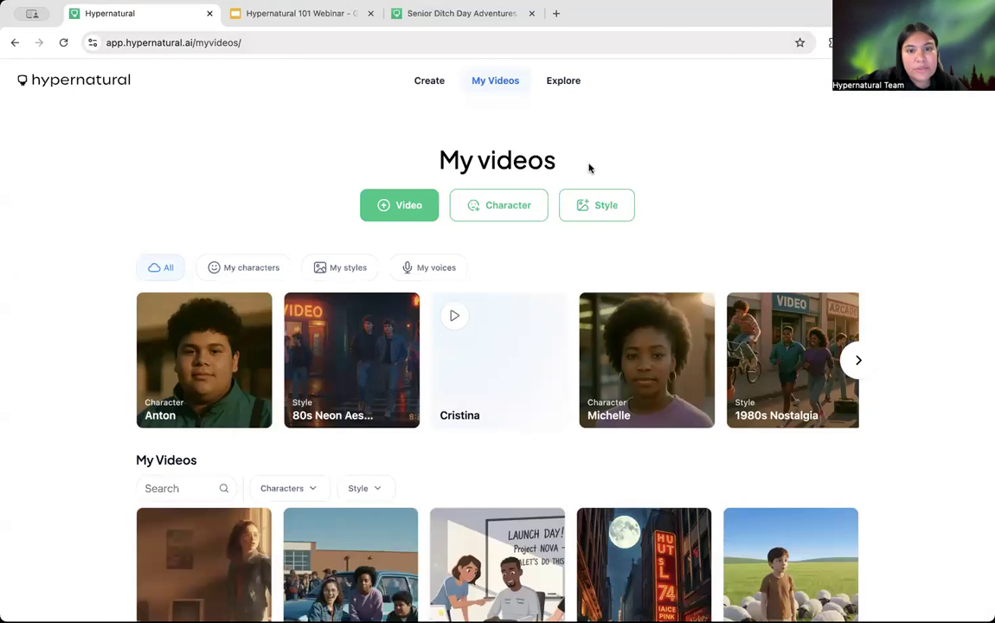
Step: Fill the Create prompt with the Marketing Product Ad idea for an Aurore Parfums perfume
click(428, 81)
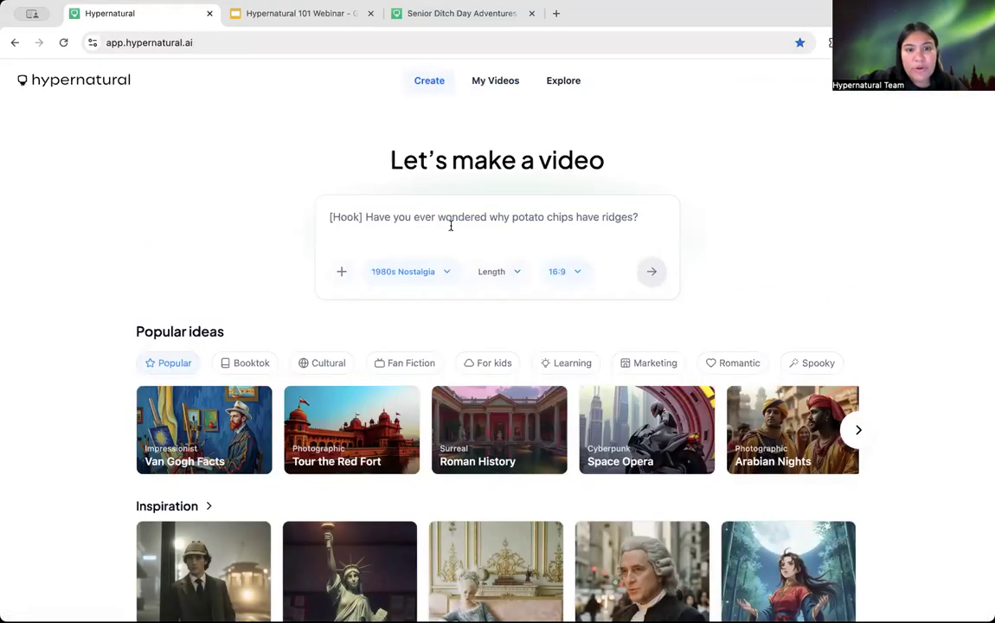
click(667, 362)
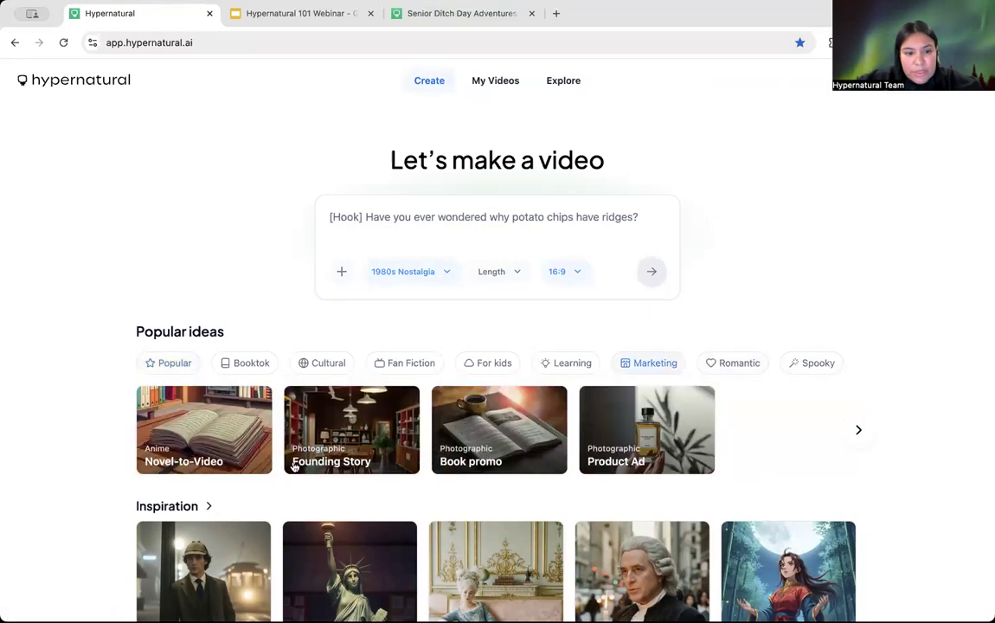
click(659, 450)
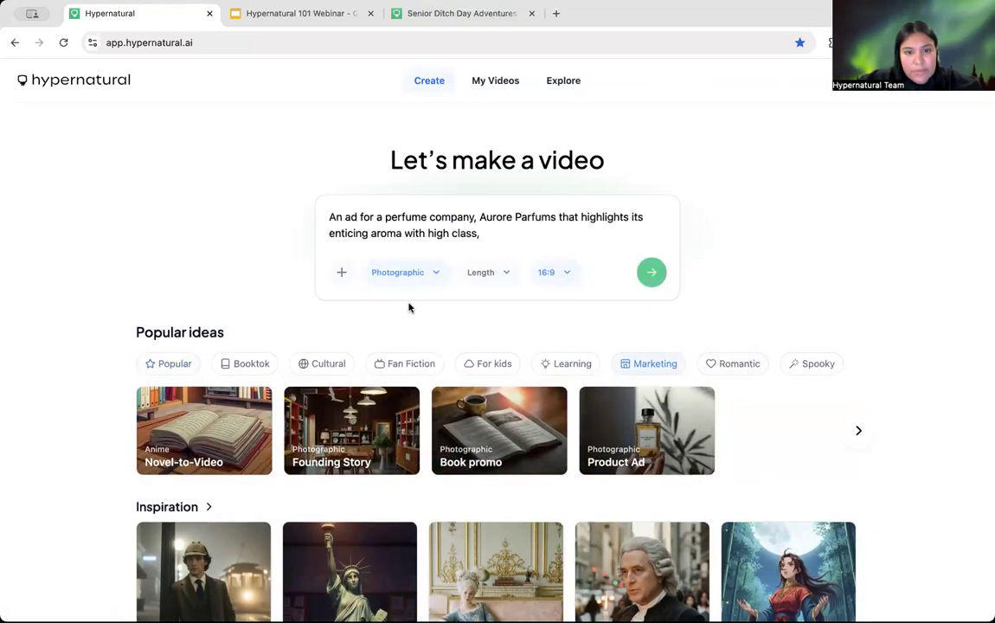
Step: Generate the Aurore Parfums perfume ad script and submit a 'remove characters' revision
click(652, 272)
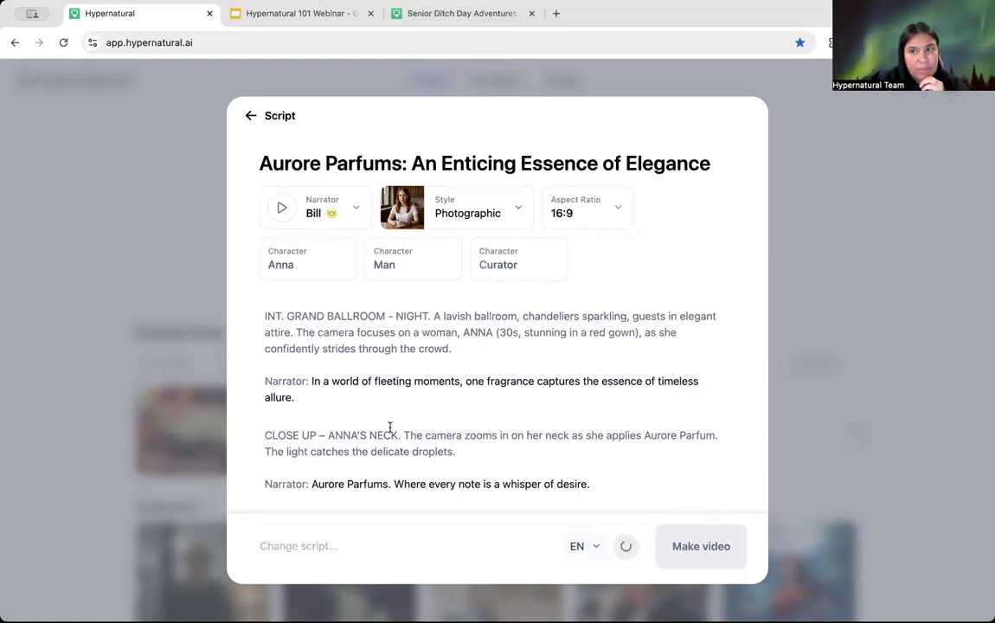
click(341, 543)
text(remove )
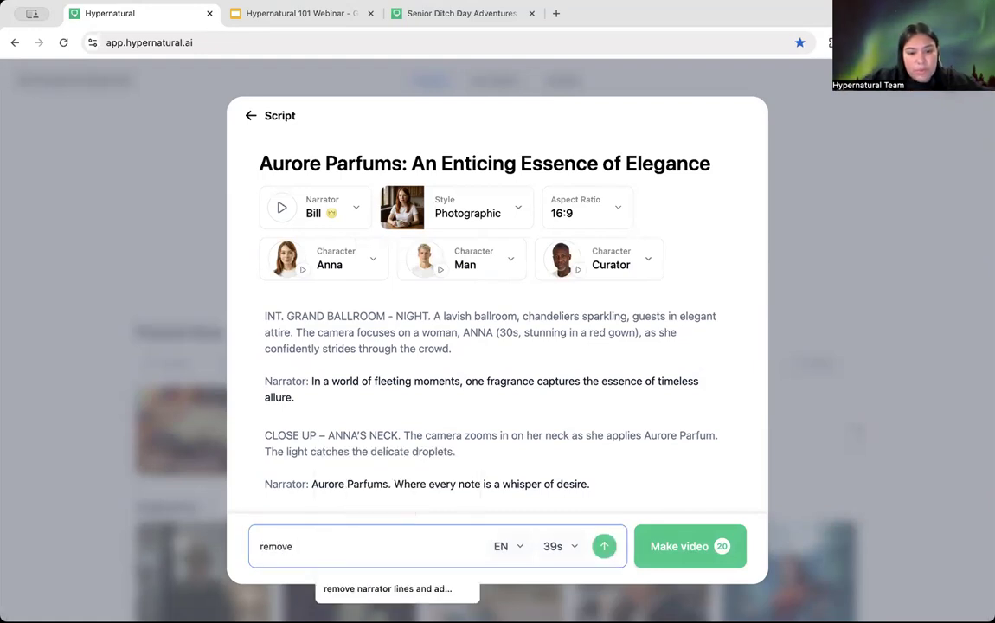
text(characters)
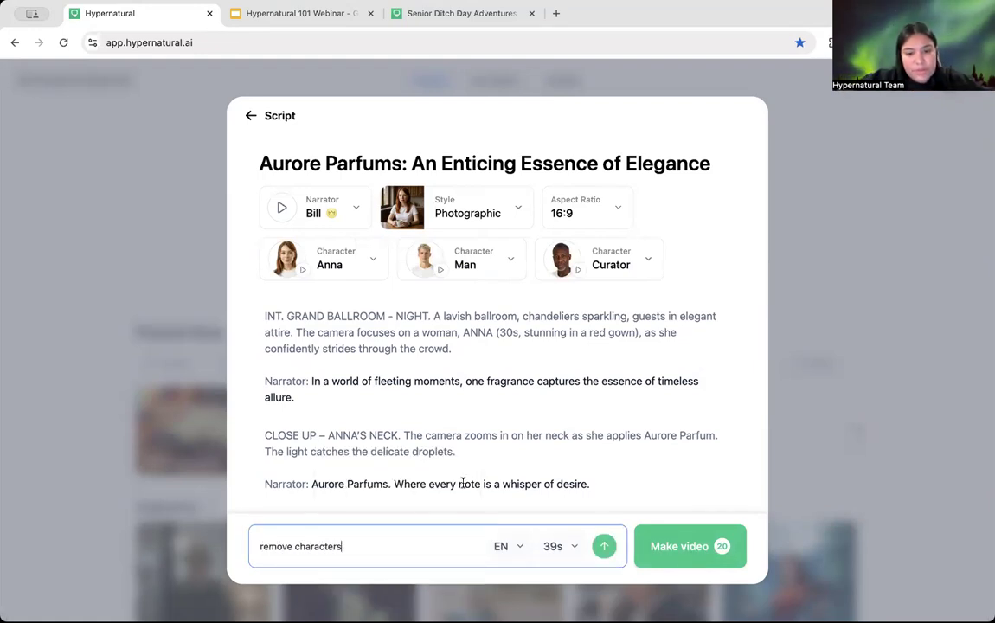
click(606, 545)
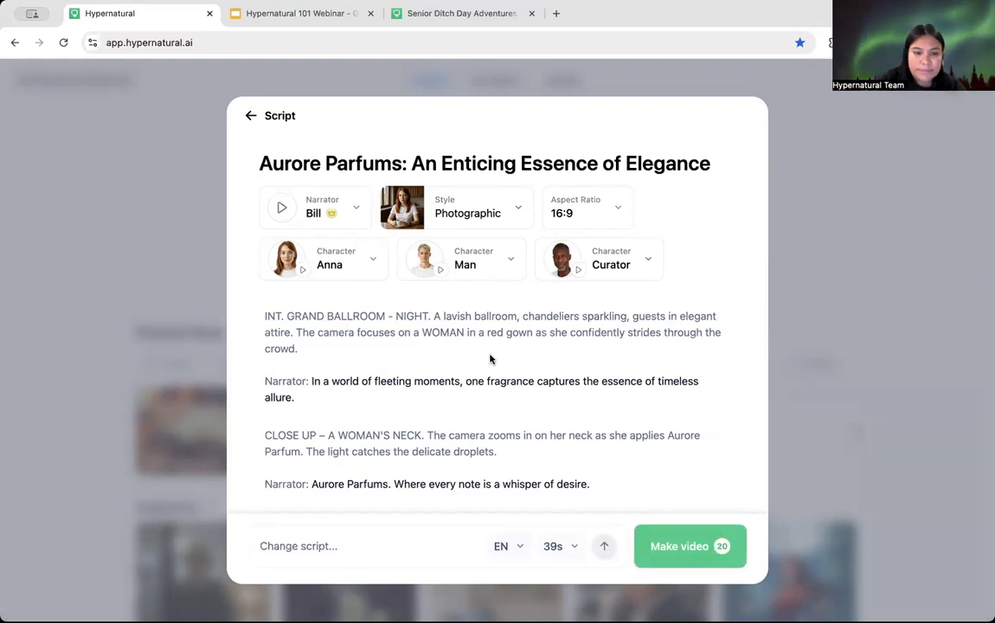
Step: Type 'remove characters' again as a second revision request, fixing the typos, and stay on the script
scroll(490, 358, down, 10)
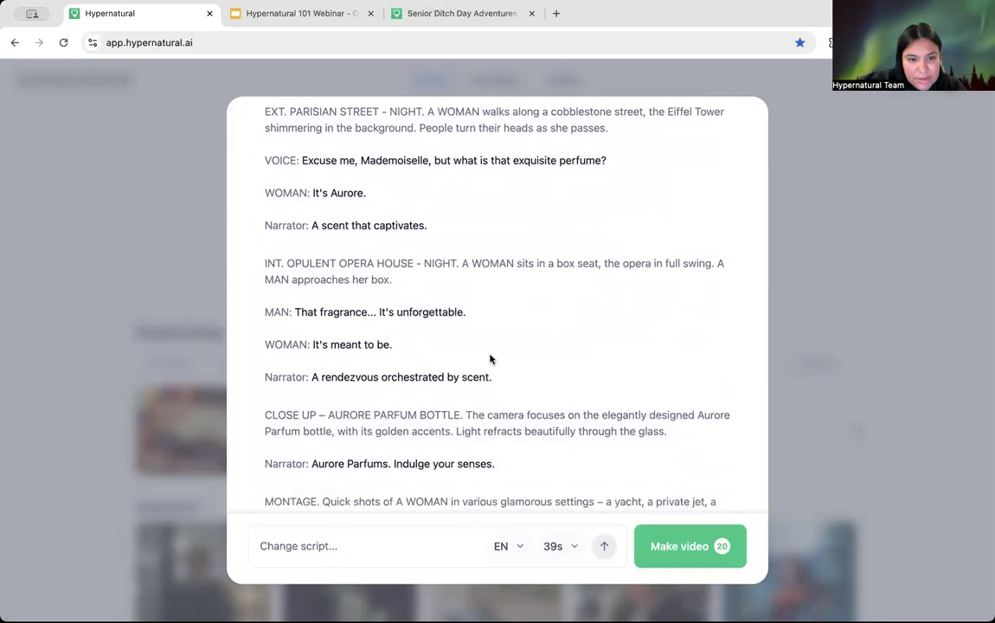
scroll(493, 351, up, 10)
click(312, 538)
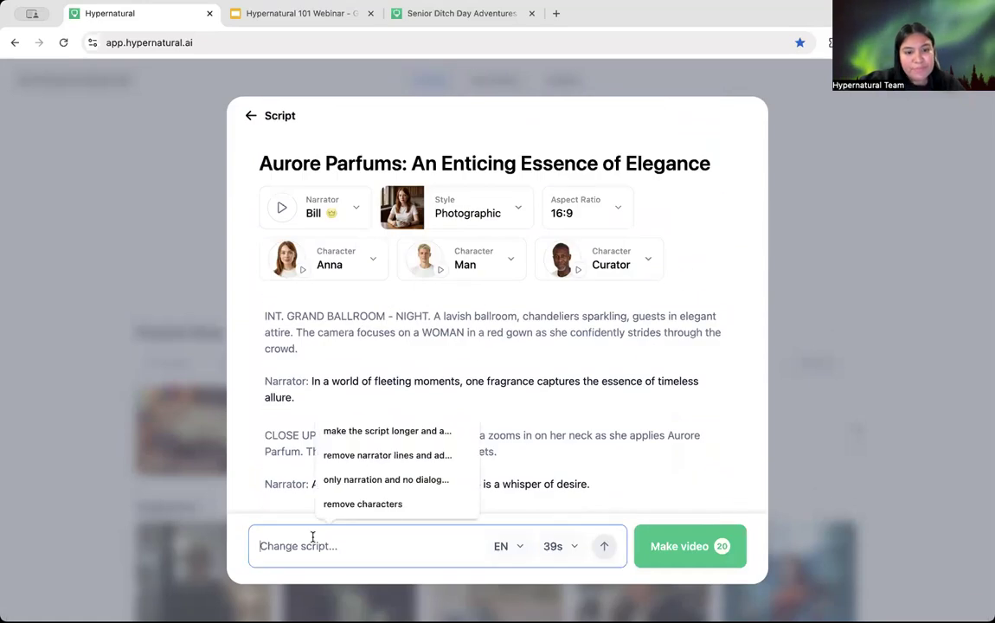
text(rem)
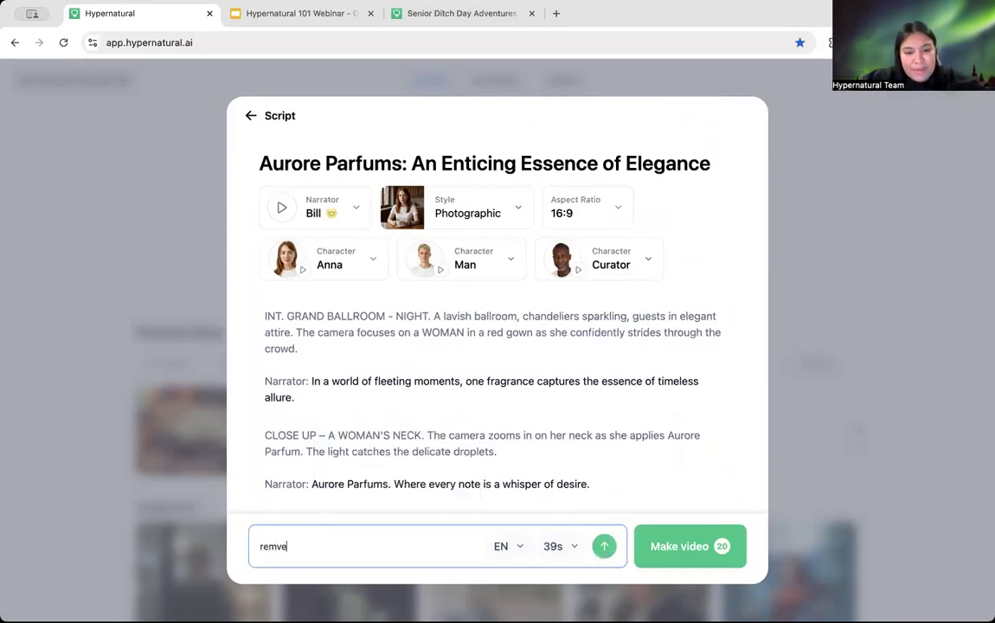
text(ove cha)
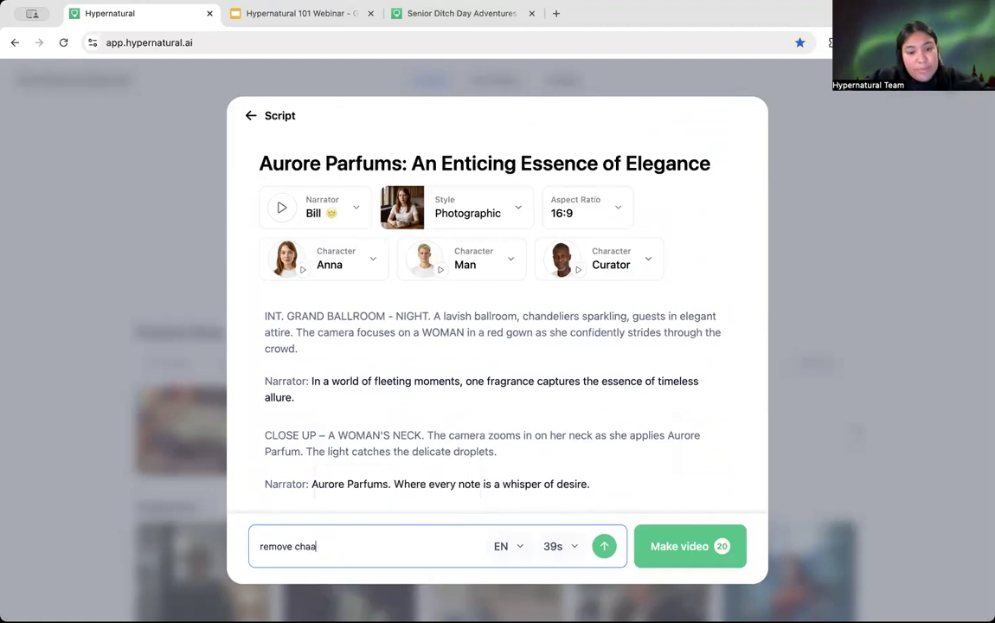
text(racer)
key(BackSpace)
text(yer)
key(BackSpace)
text(ters)
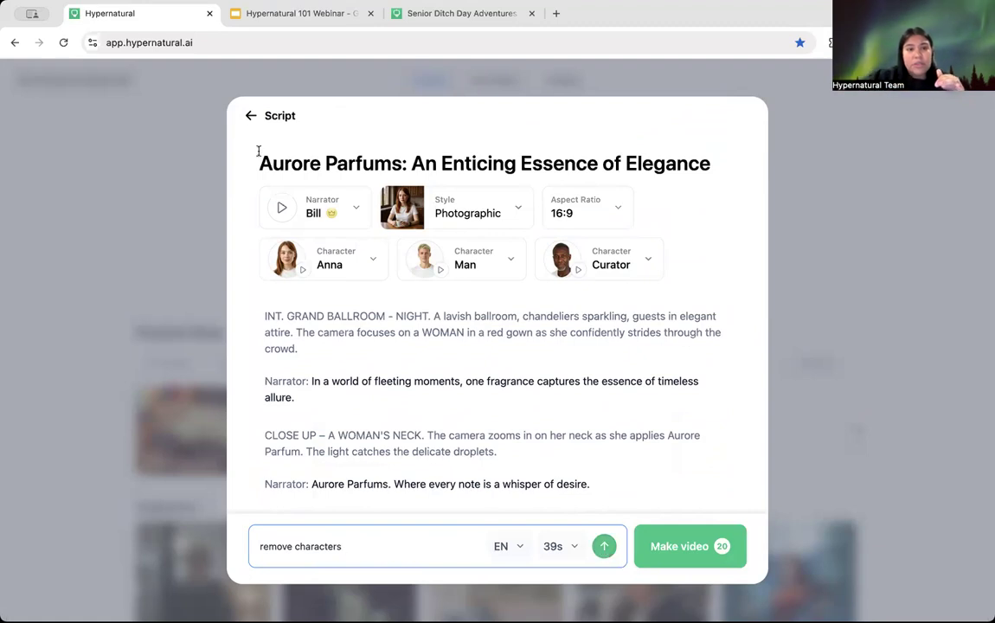
click(251, 115)
click(487, 398)
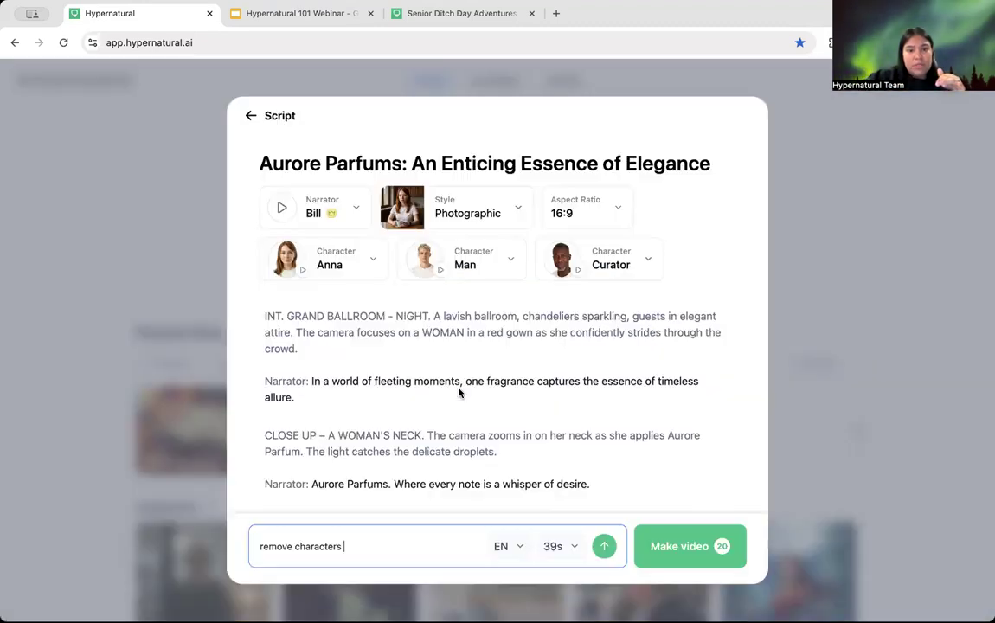
Step: Discard the perfume script, switch the prompt to Voiceover, and delete the perfume ad description
click(251, 115)
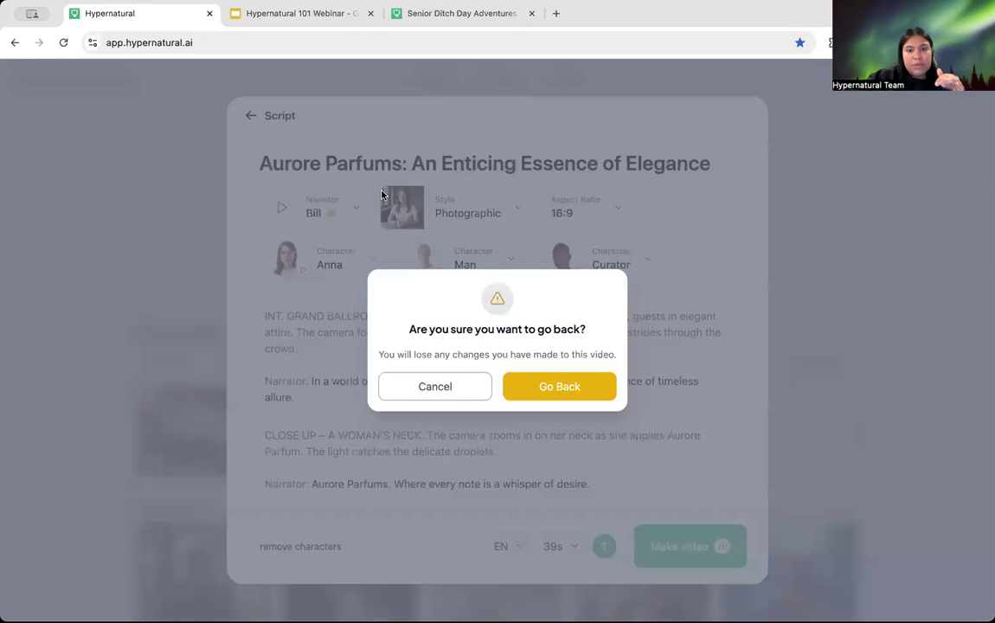
click(559, 393)
click(343, 272)
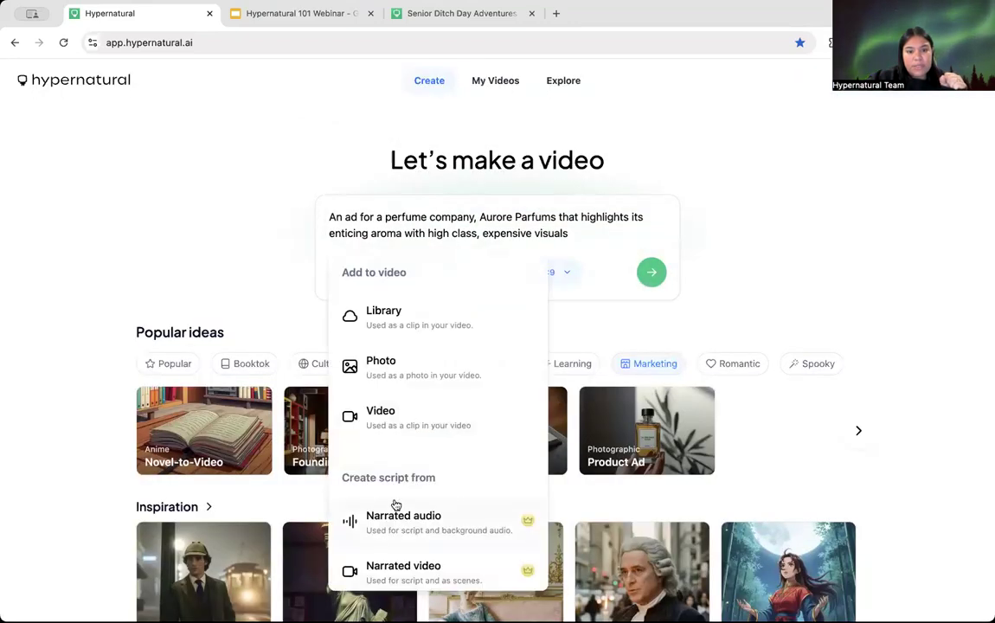
scroll(406, 482, down, 1)
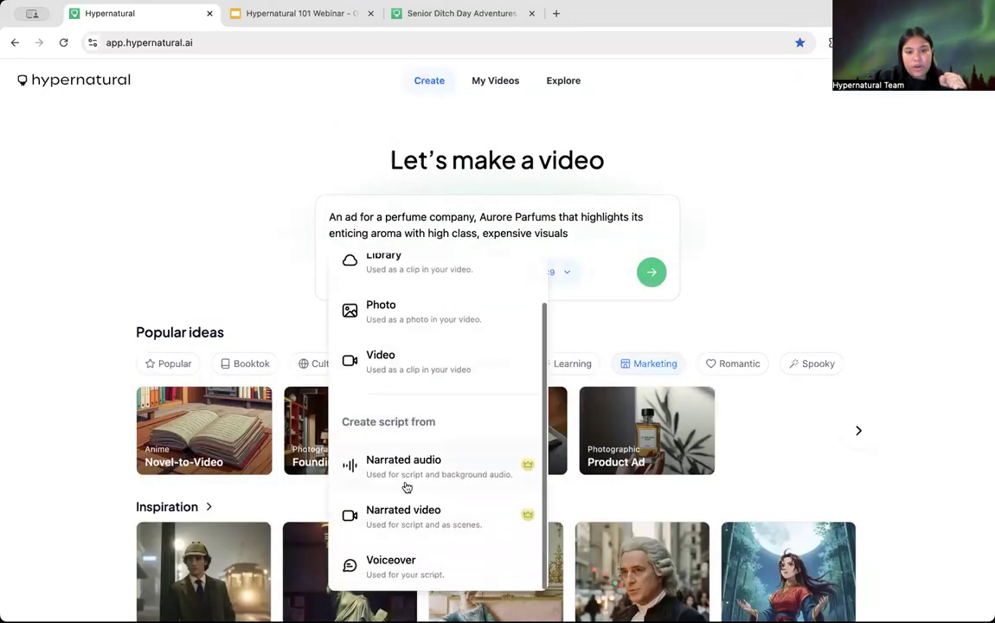
click(422, 571)
drag(572, 250, 329, 215)
key(BackSpace)
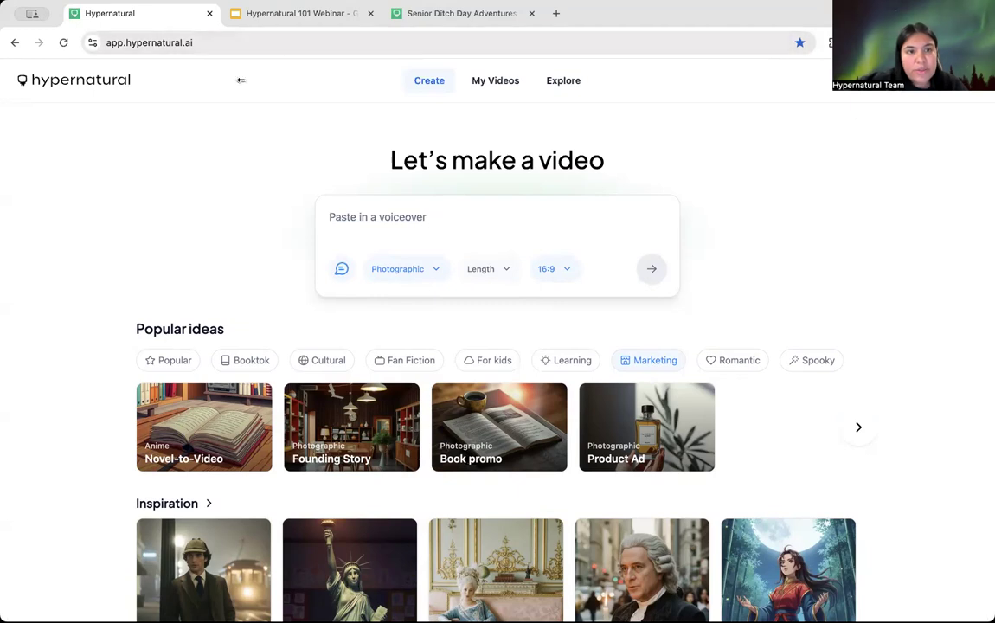
Step: From My Videos, open the first video, 'Senior Ditch Day Adventures', in the editor
click(519, 82)
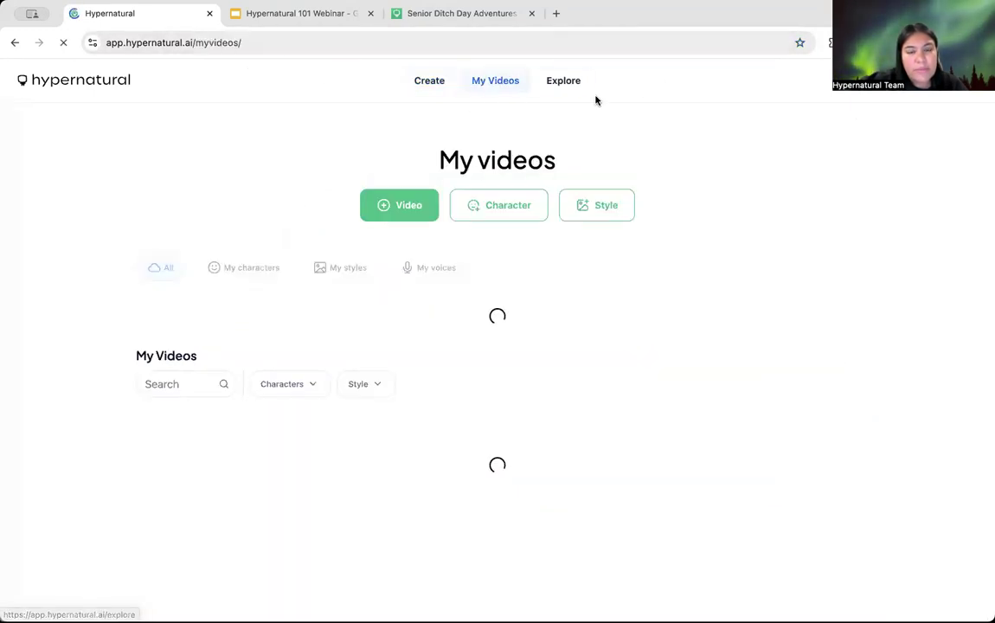
scroll(188, 230, down, 3)
scroll(192, 242, up, 1)
scroll(196, 260, down, 2)
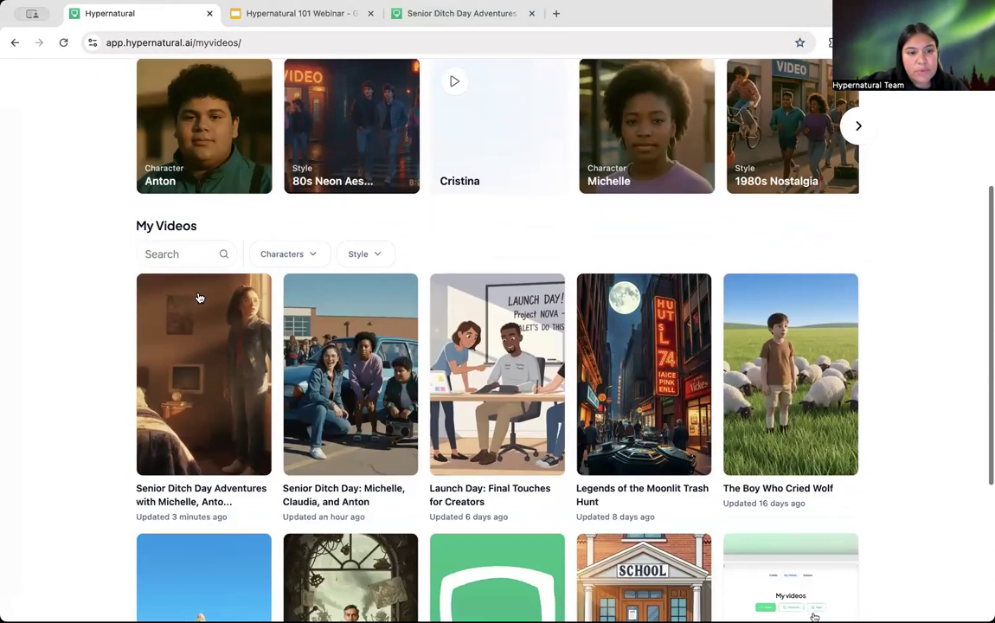
click(199, 365)
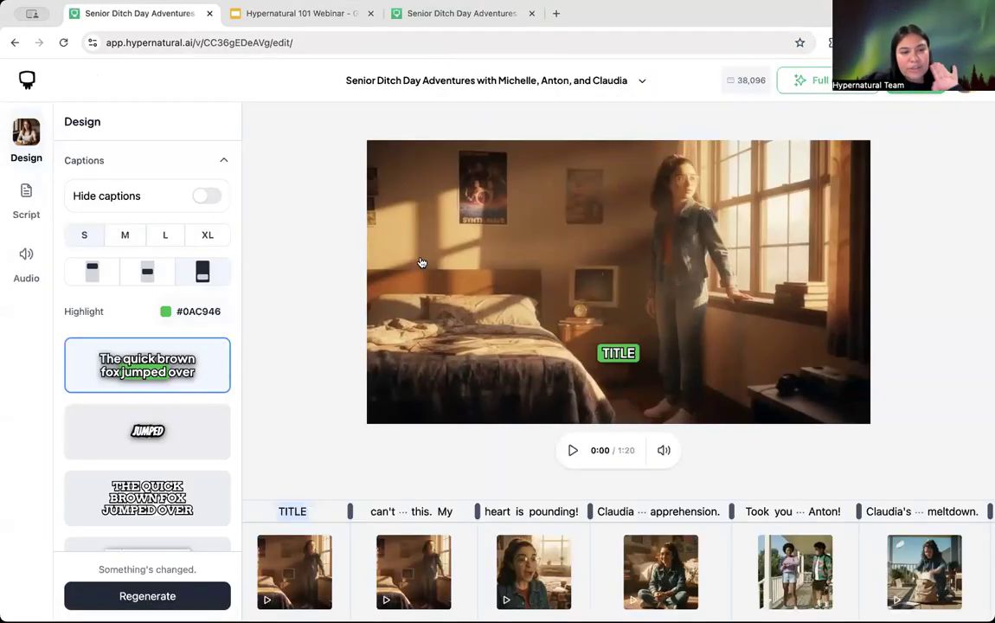
click(27, 199)
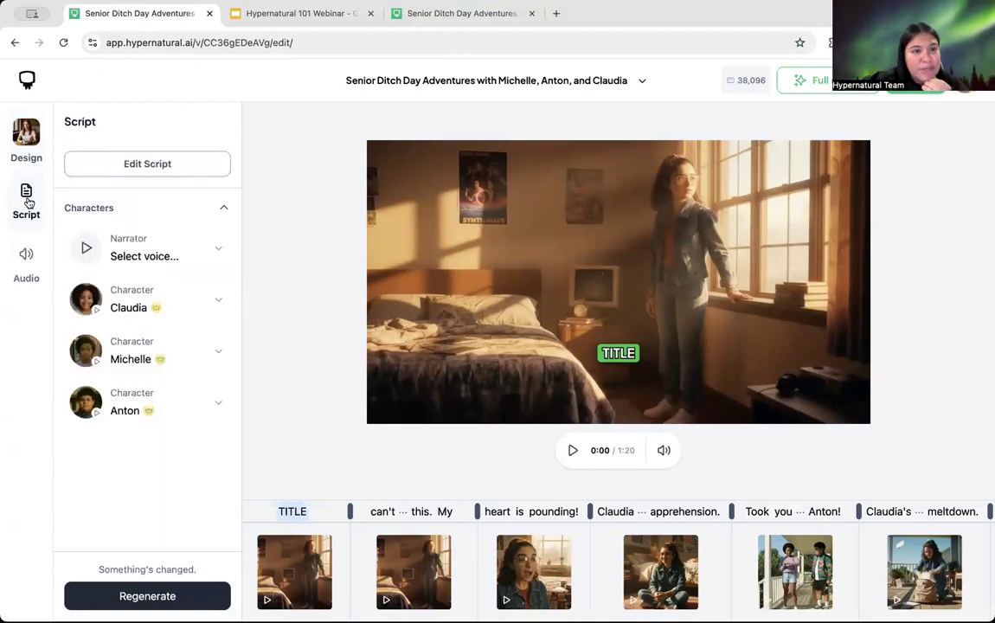
click(492, 248)
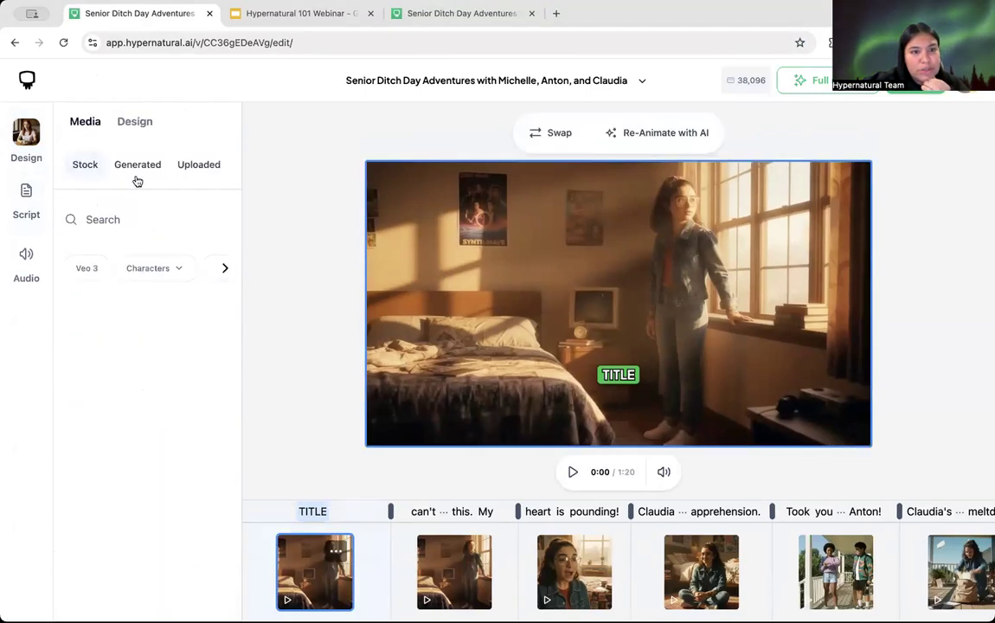
click(198, 166)
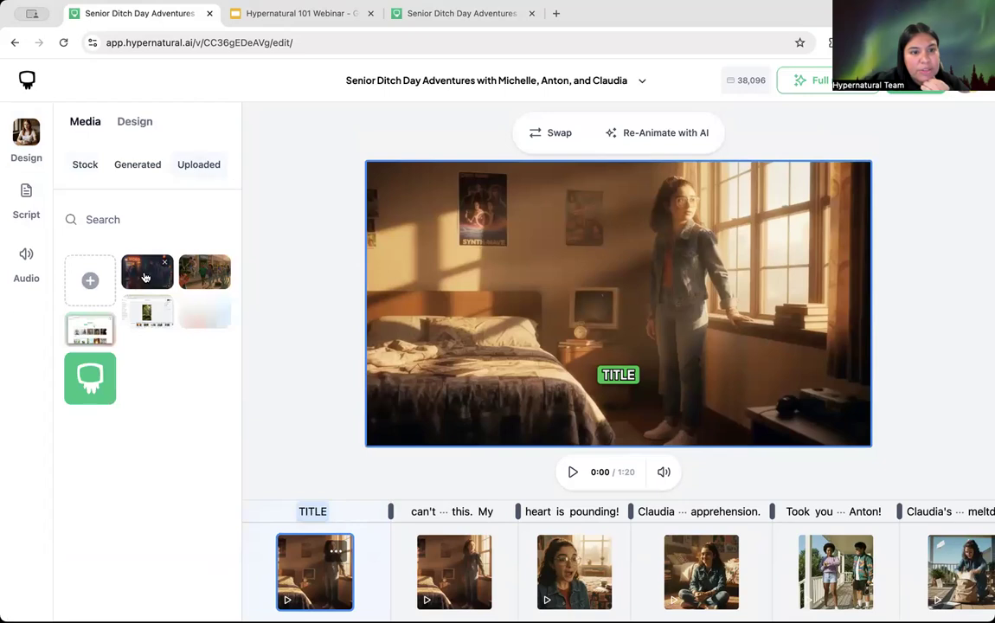
click(96, 383)
click(192, 362)
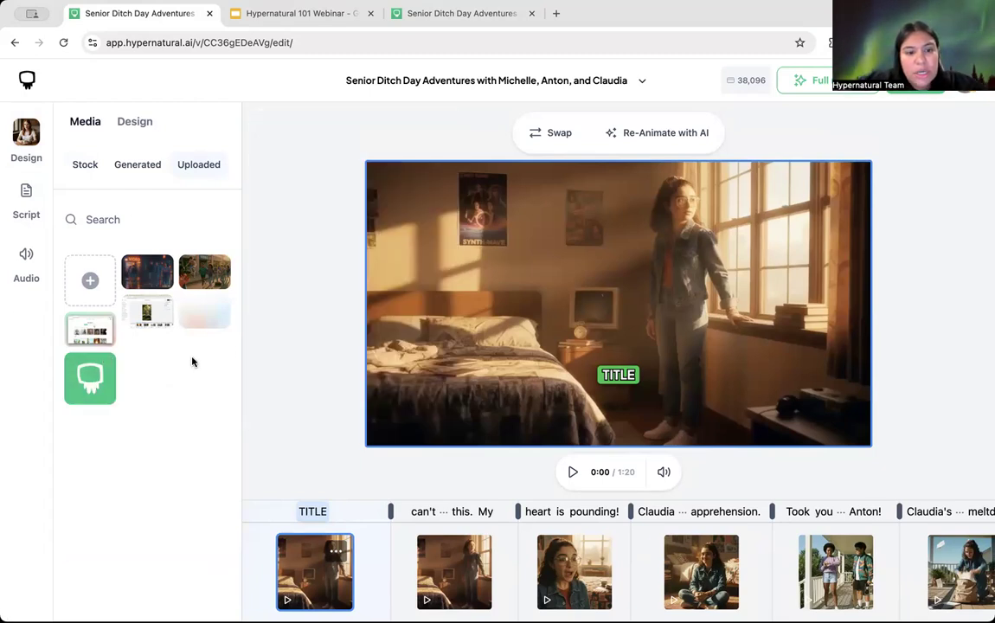
click(125, 119)
click(33, 132)
scroll(147, 363, down, 3)
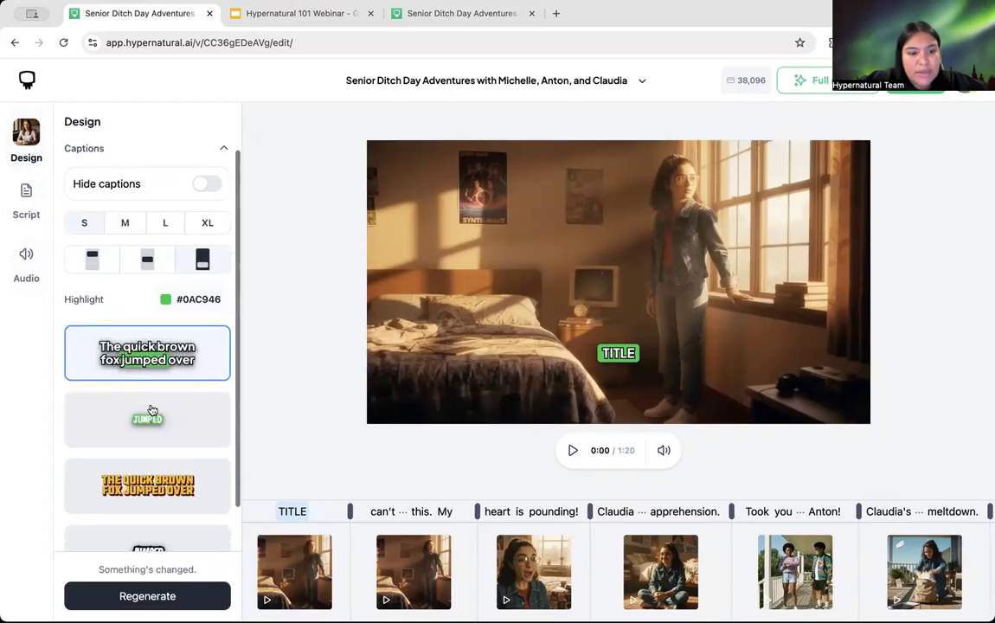
Step: Set the brand logo position to Top Left and preview it on later scenes and TITLE
click(113, 546)
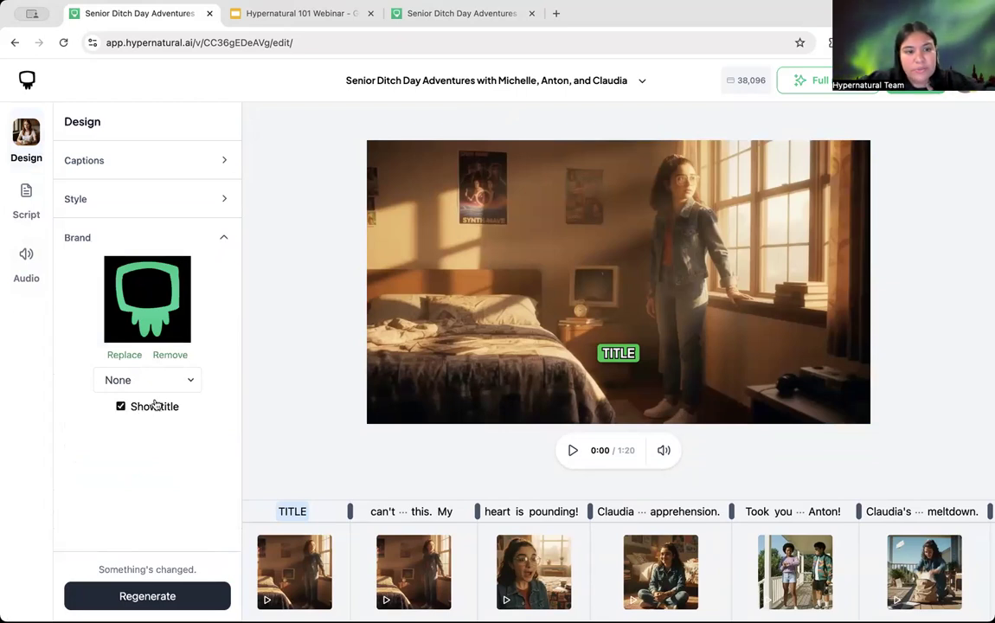
click(143, 381)
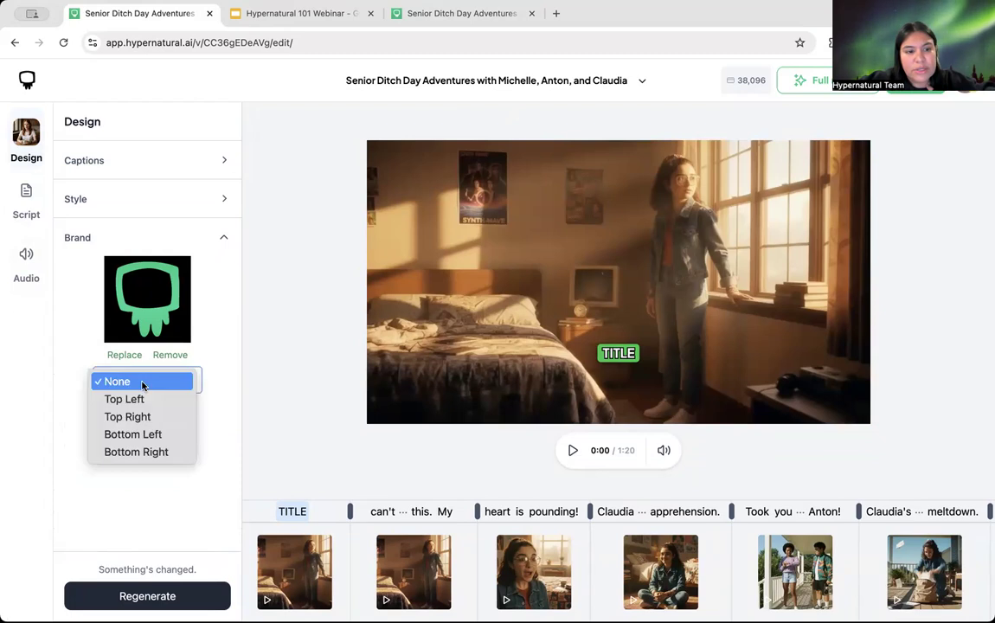
click(149, 397)
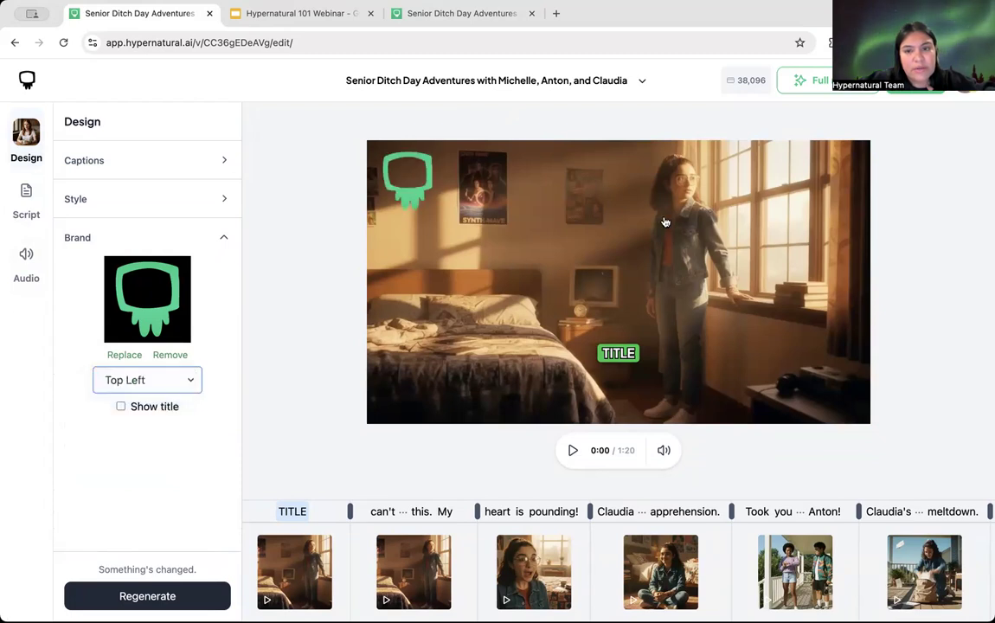
click(417, 557)
click(581, 571)
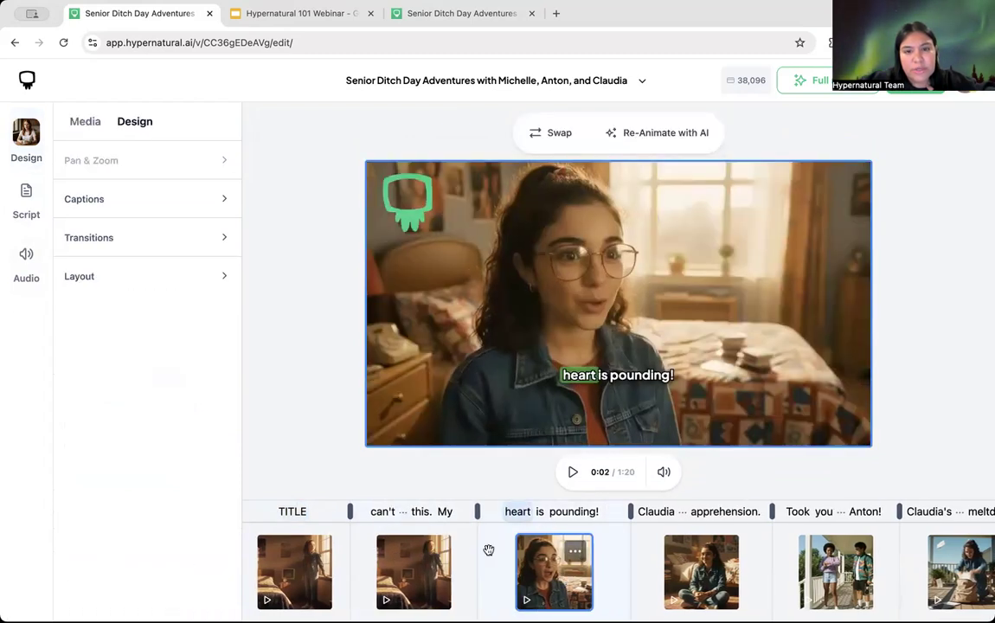
click(303, 561)
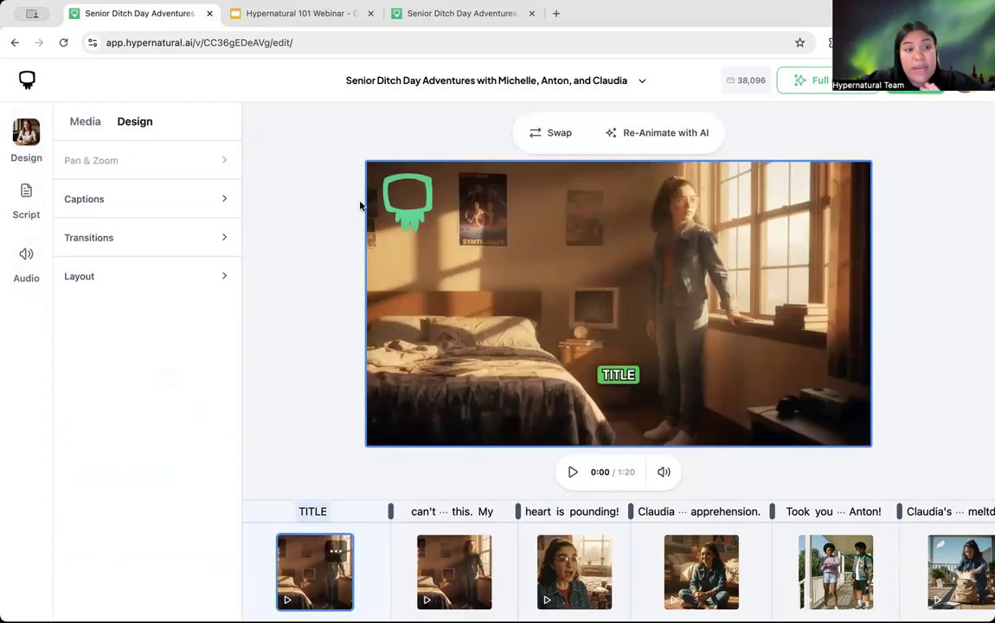
Step: Look over the Script and Audio panels, then set the logo position back to None
click(26, 186)
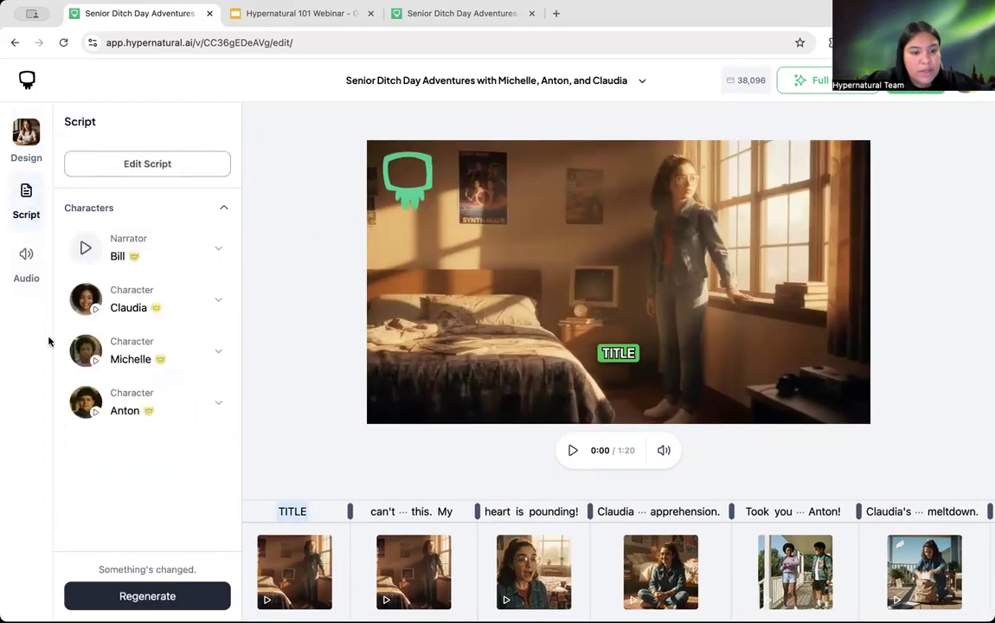
click(25, 277)
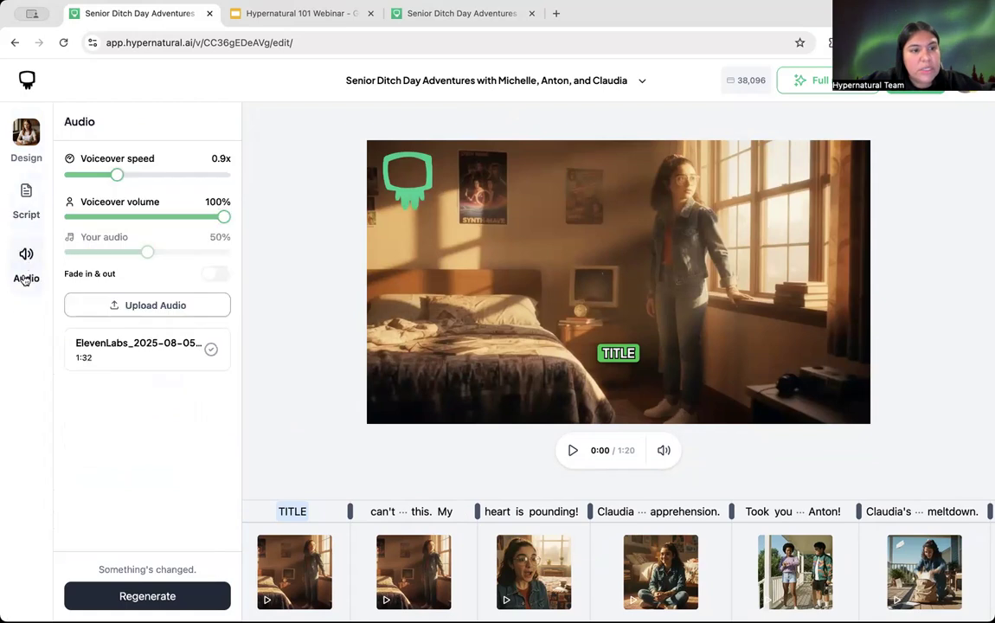
click(25, 136)
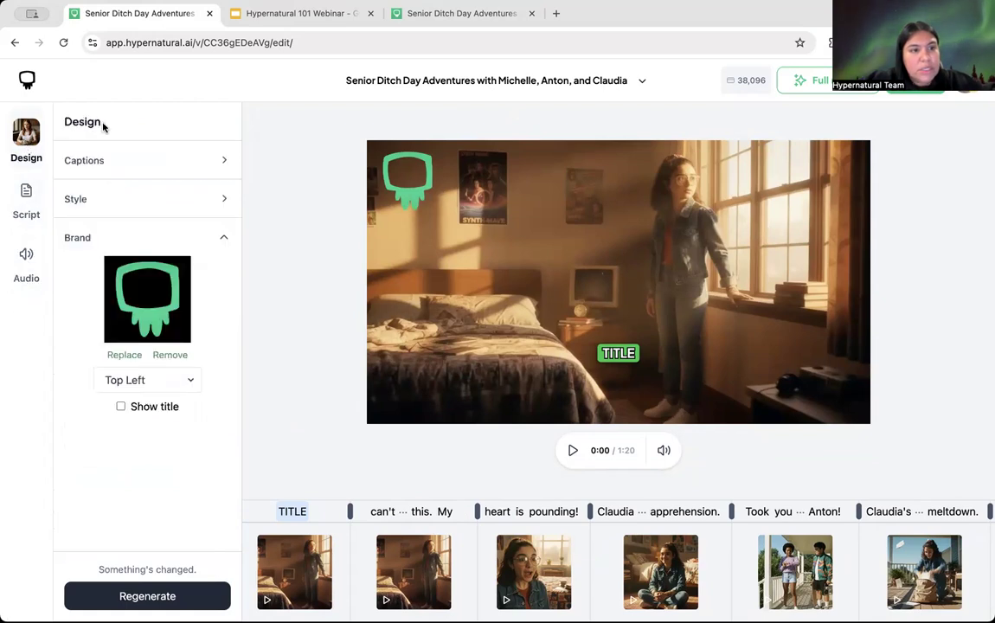
click(131, 382)
click(110, 362)
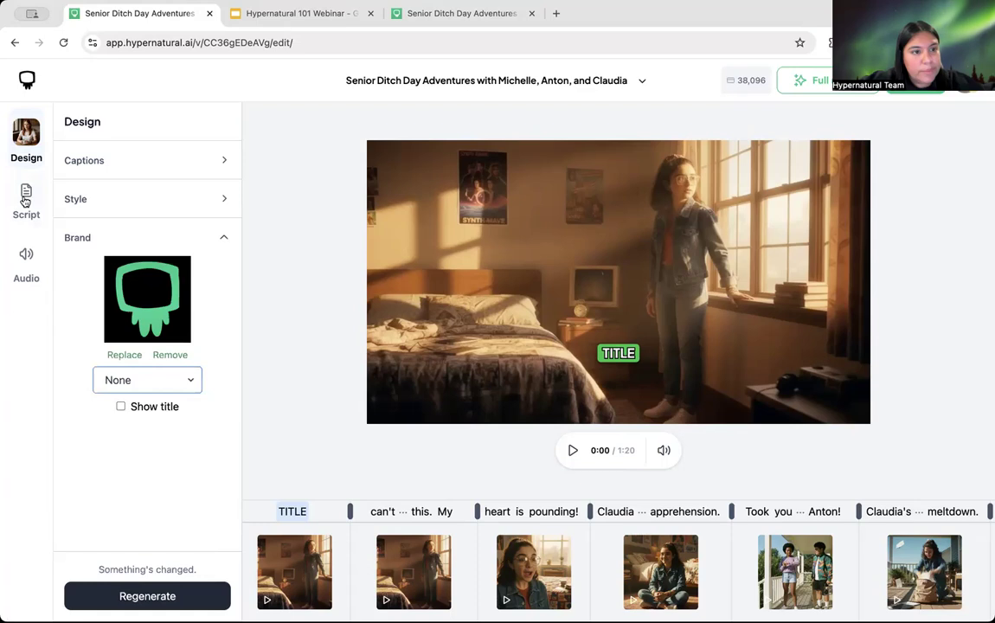
Step: Replace the TITLE scene's image with the uploaded green logo
click(544, 195)
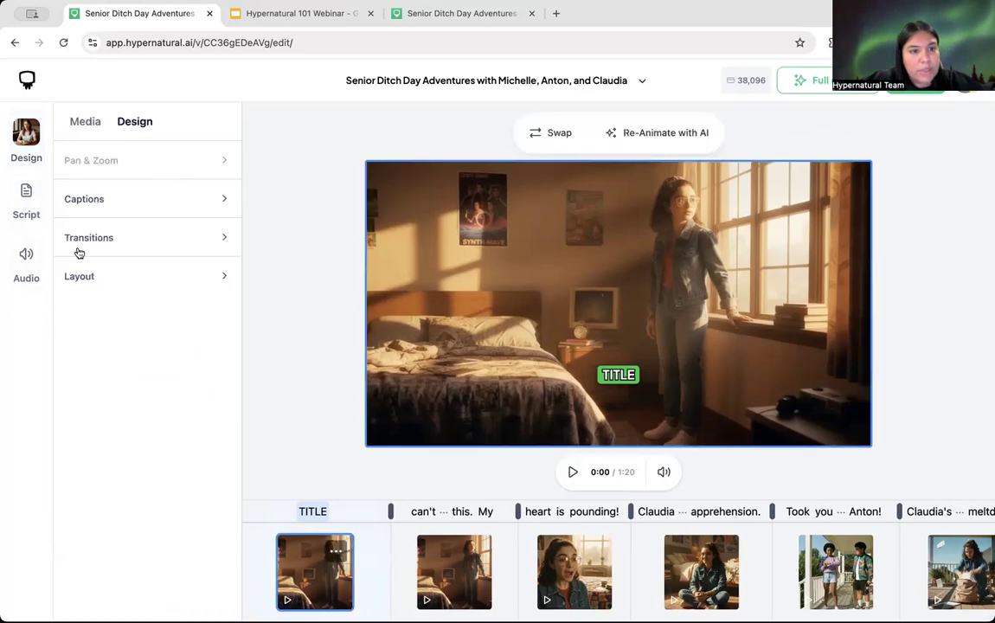
click(556, 137)
click(145, 129)
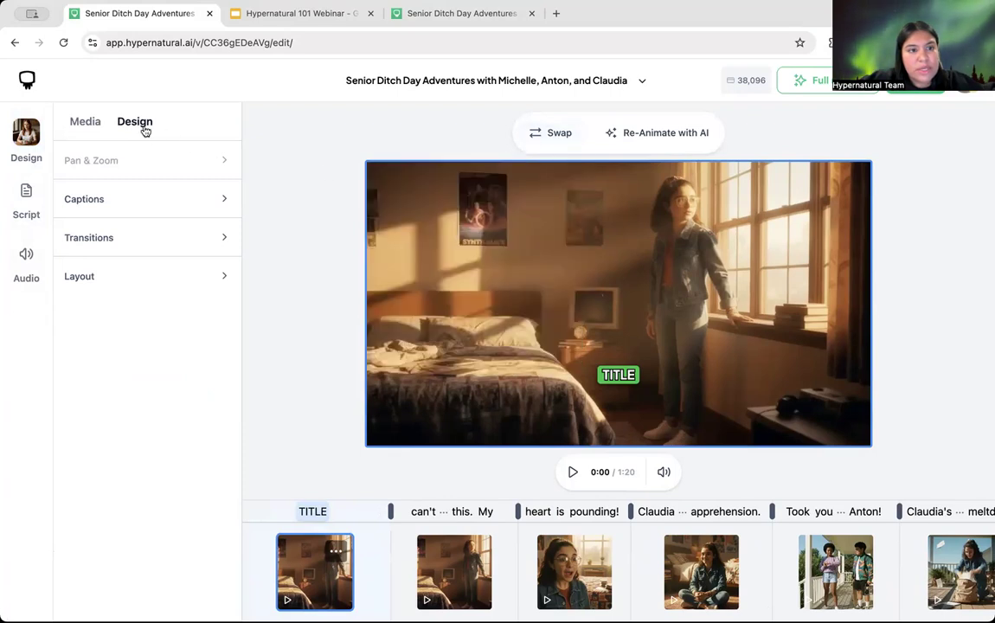
click(91, 124)
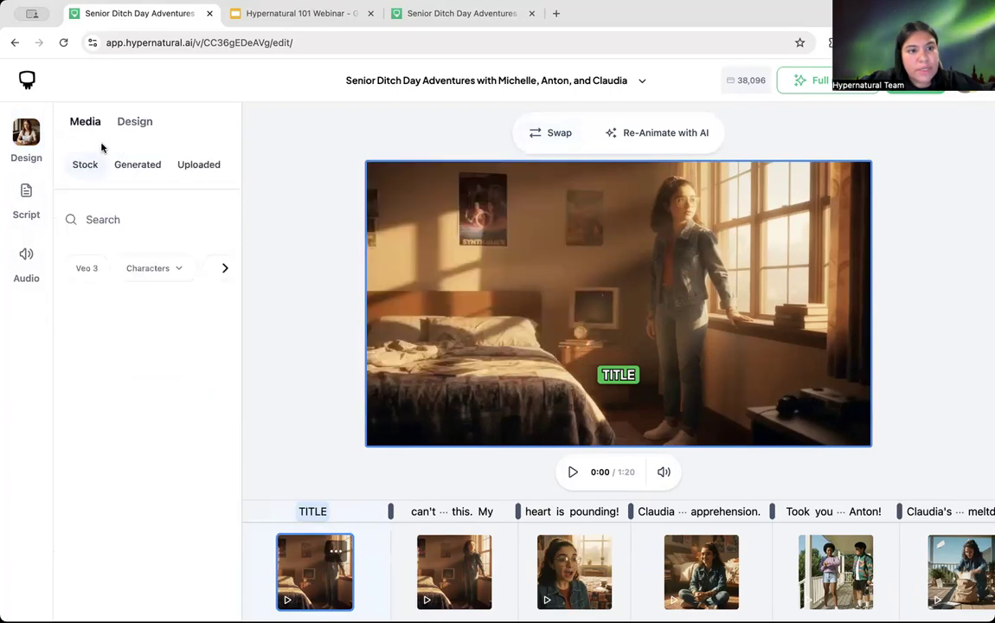
click(199, 164)
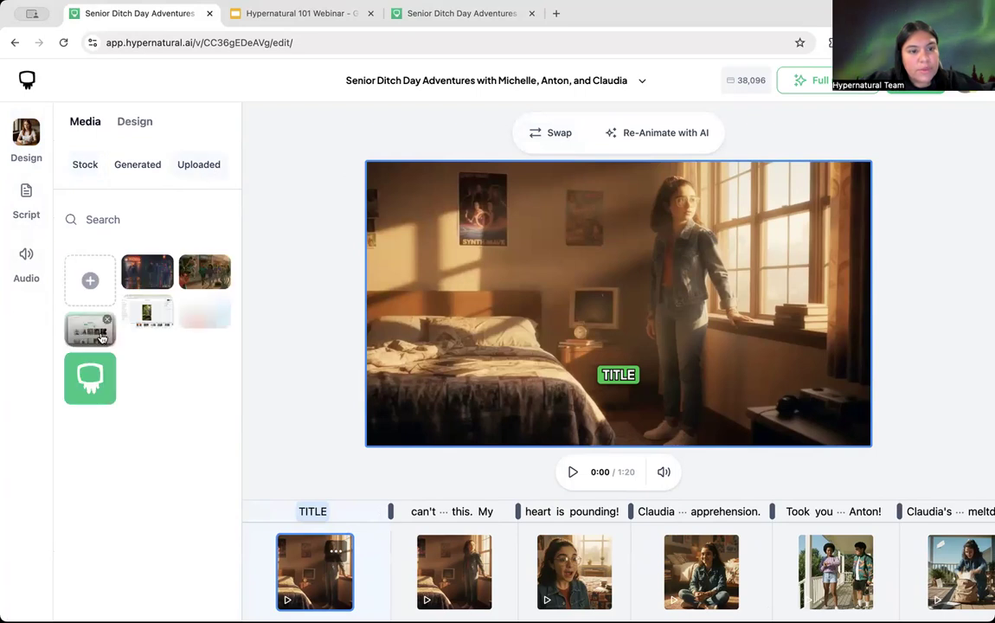
click(90, 378)
click(355, 383)
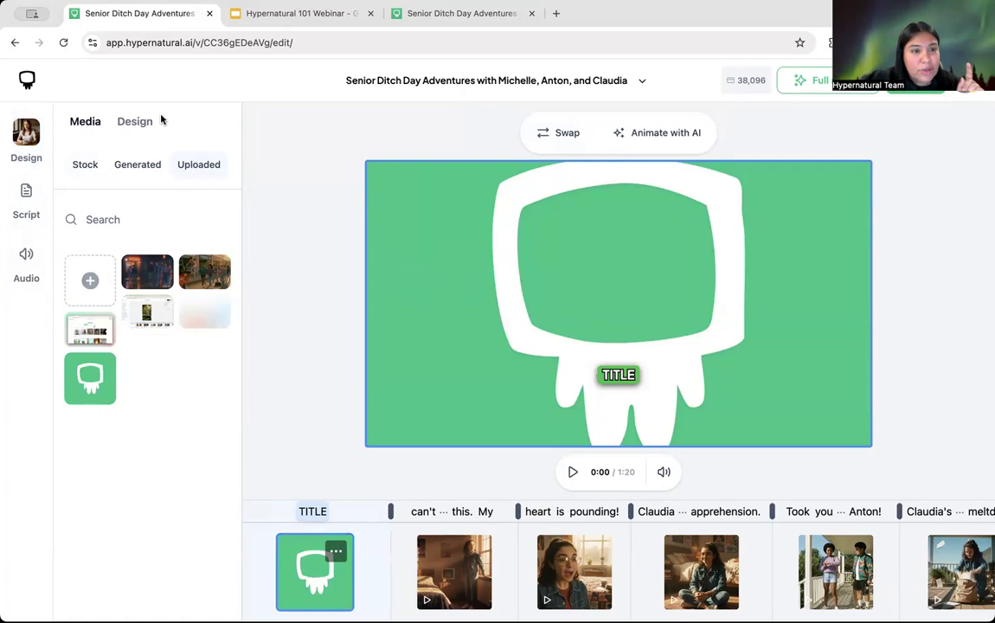
Step: Shrink the green logo with the Size slider and nudge it slightly up-left
click(134, 123)
click(123, 275)
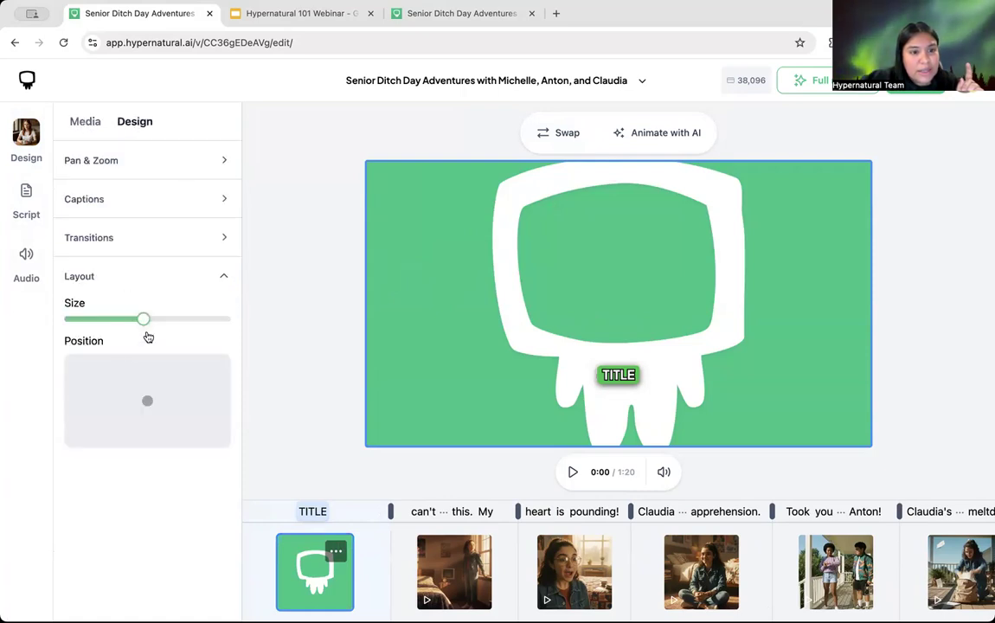
drag(144, 318, 76, 320)
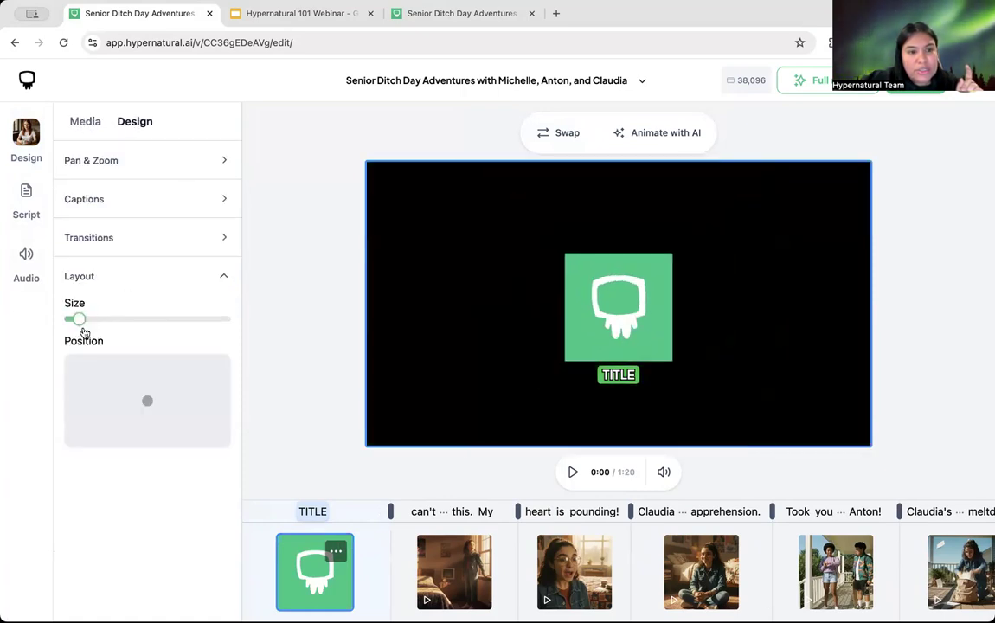
drag(143, 400, 141, 397)
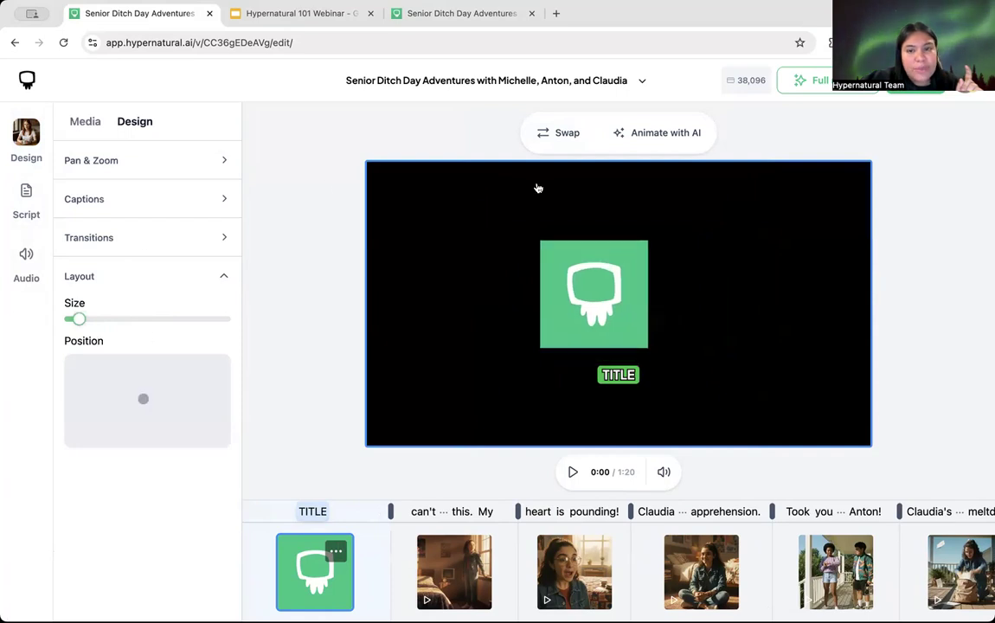
click(83, 121)
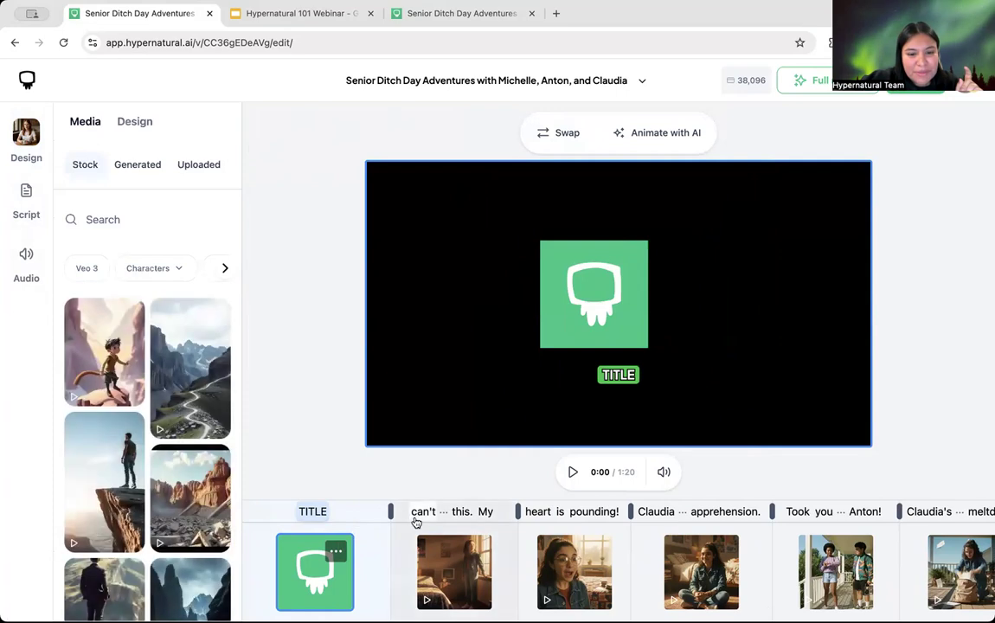
Step: Add the uploaded green logo as a new layer over the bedroom scene
click(442, 553)
click(201, 163)
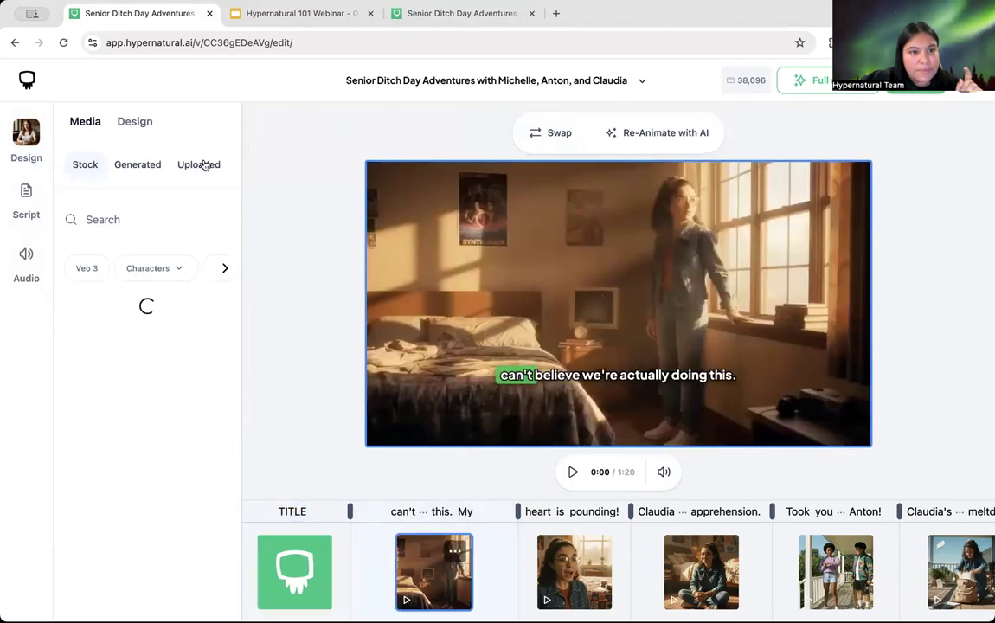
click(90, 374)
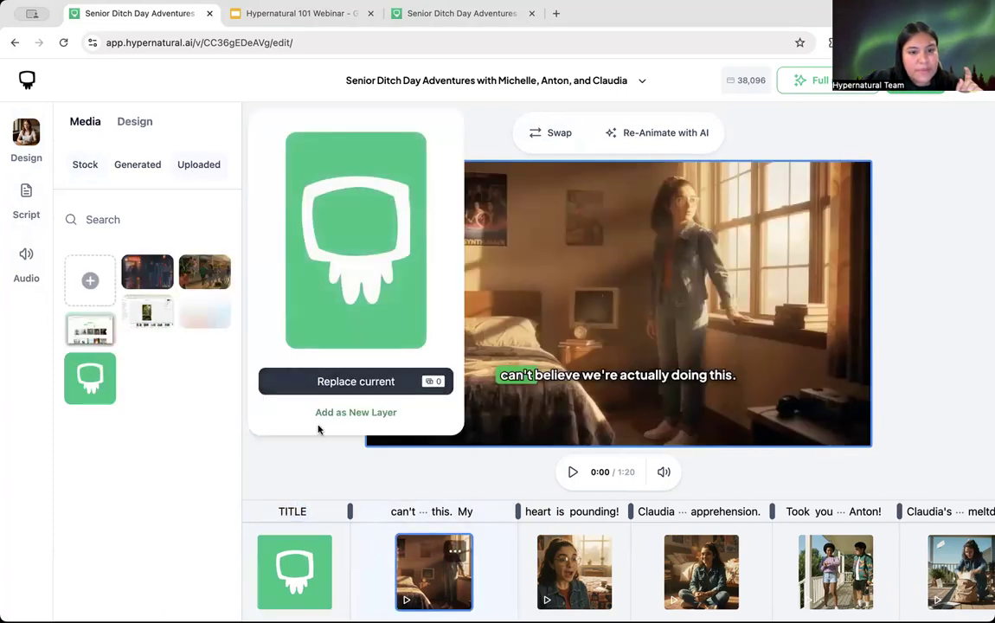
click(364, 415)
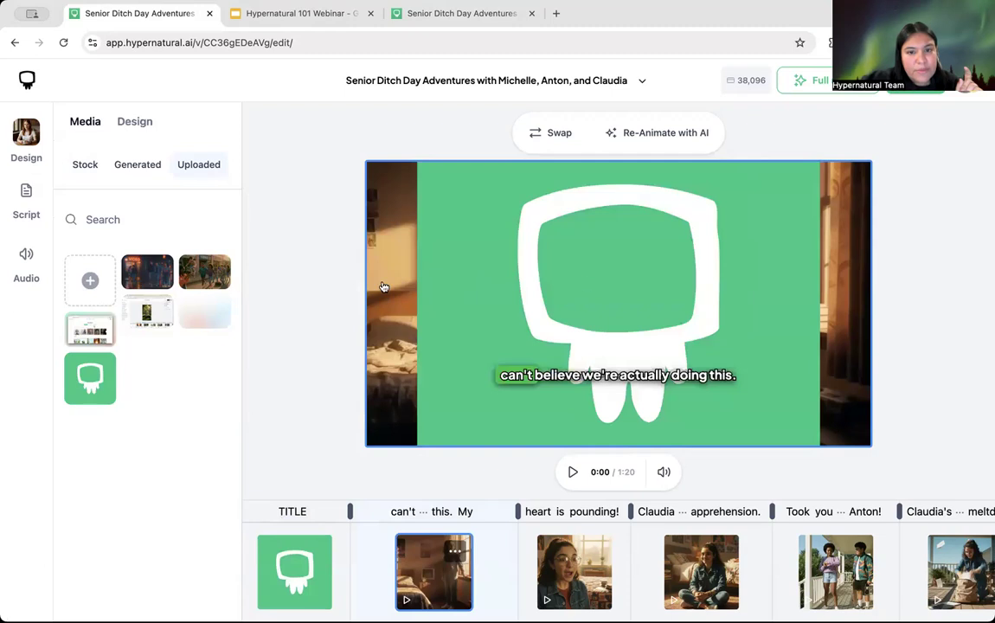
Step: Shrink the Image 1 logo overlay, move it lower-left, then ask to remove it
click(136, 122)
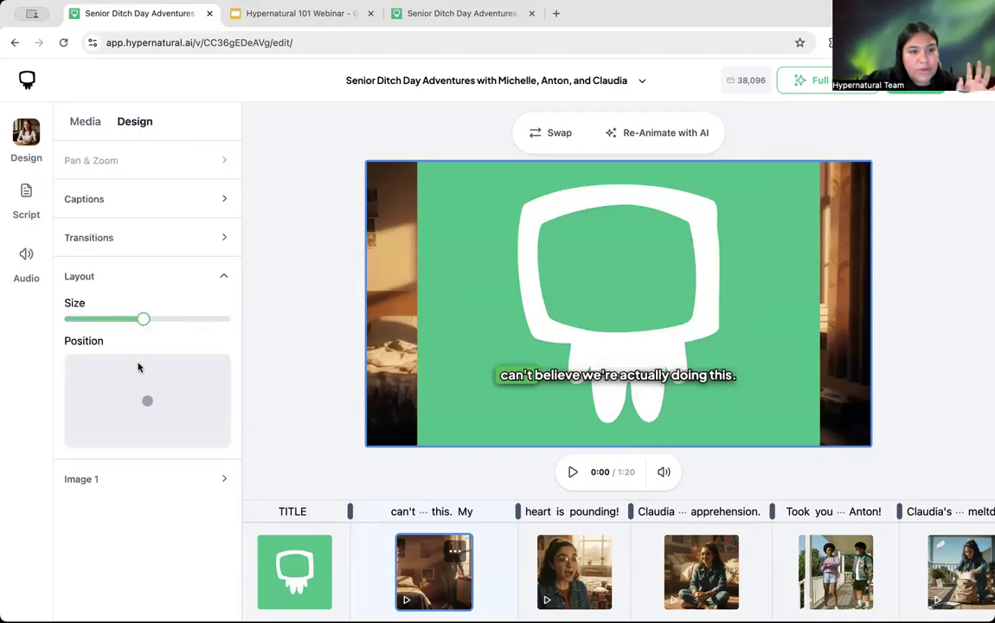
mouse_move(142, 322)
mouse_down()
mouse_move(90, 325)
mouse_move(142, 322)
mouse_up()
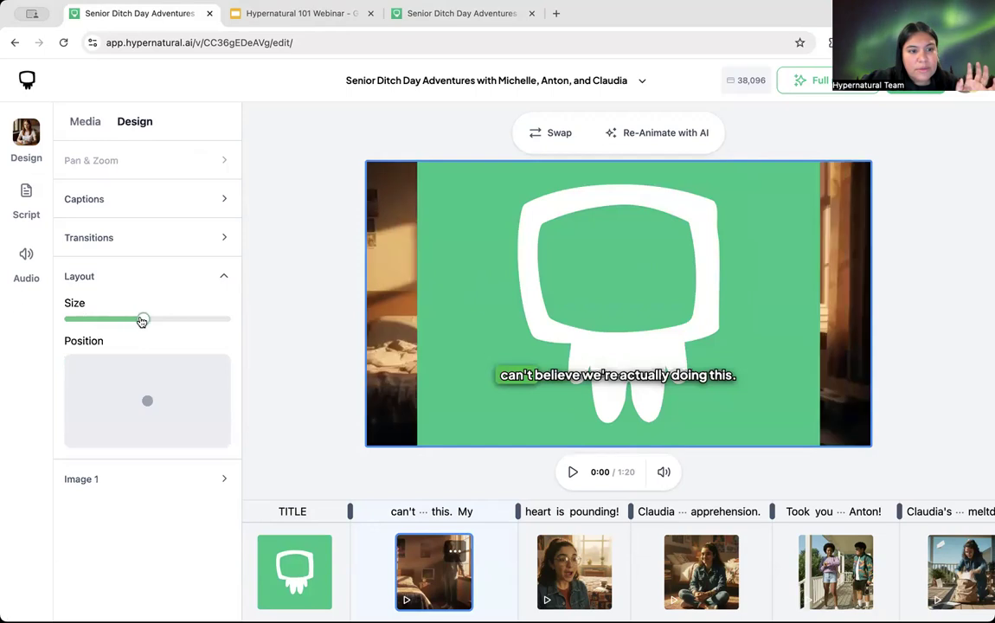
click(140, 480)
drag(127, 358, 78, 357)
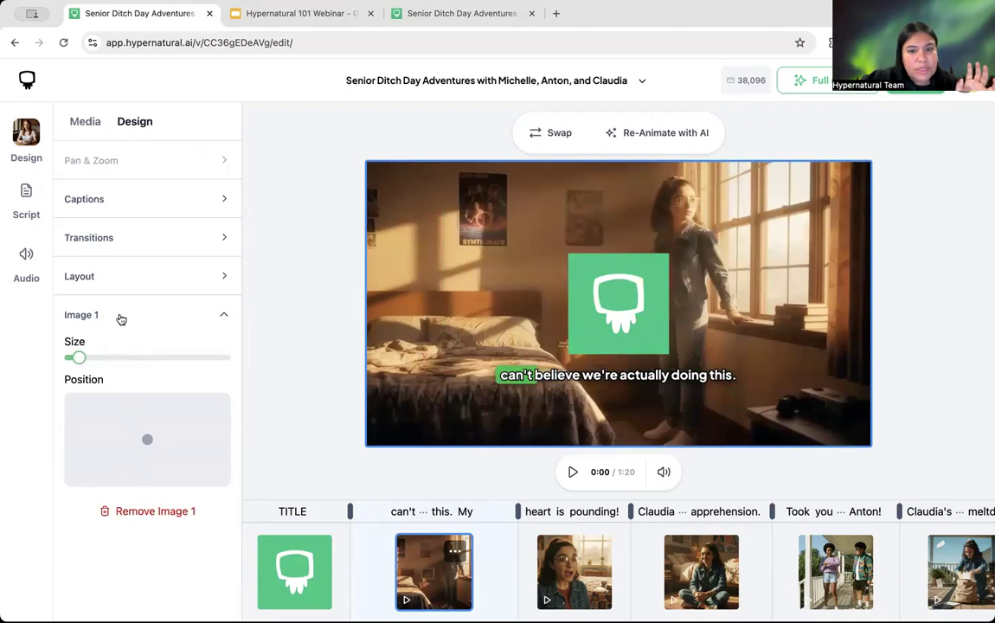
drag(146, 442, 116, 451)
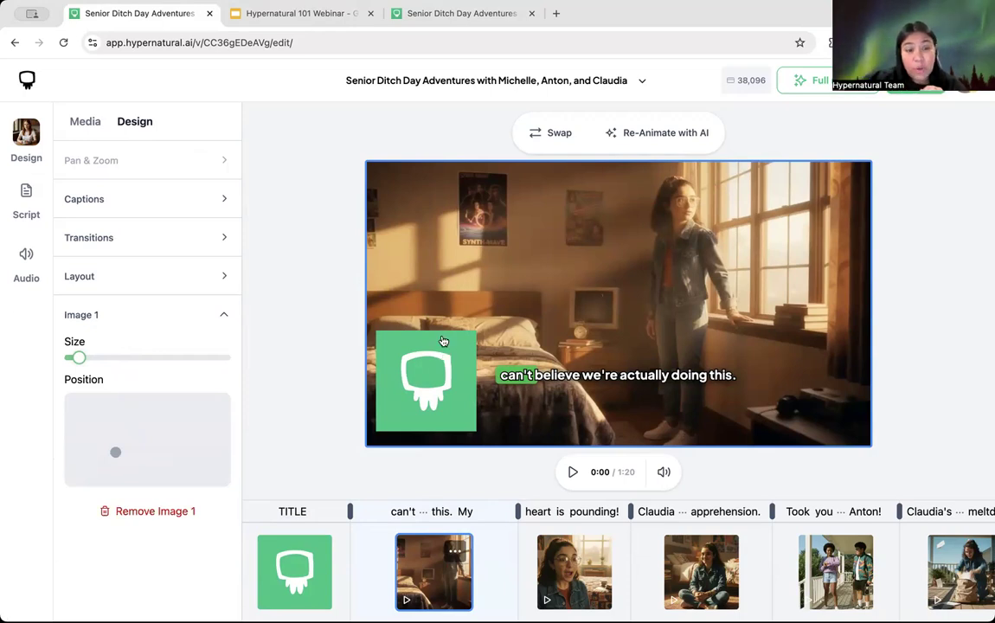
click(152, 512)
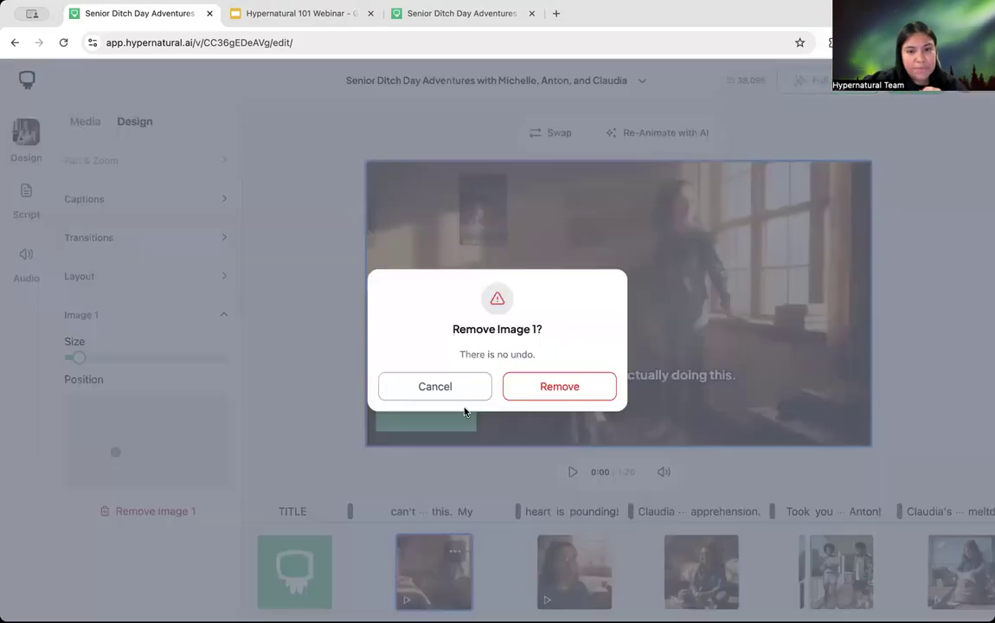
click(570, 386)
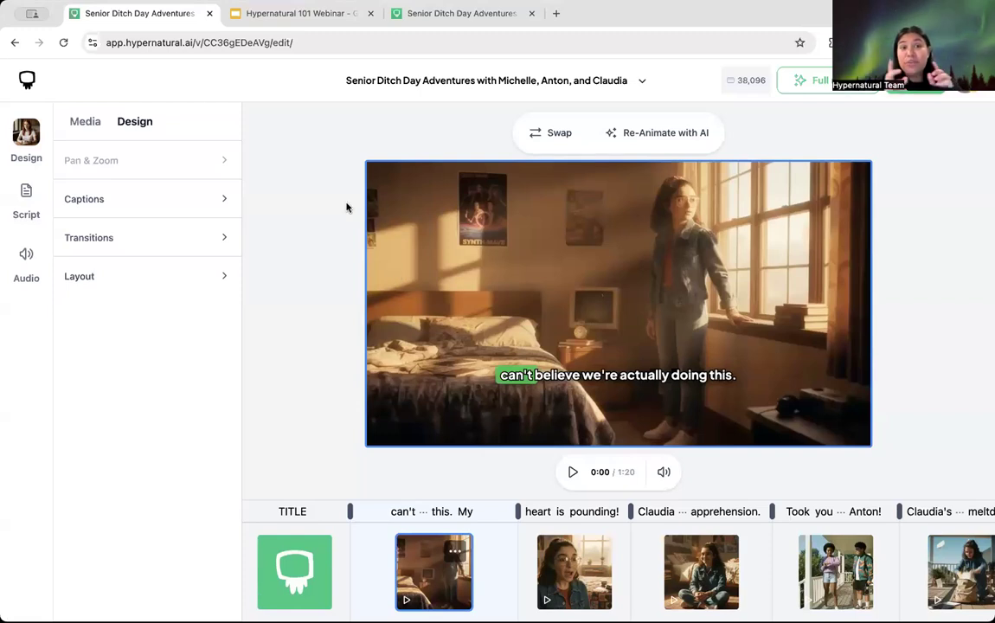
Step: Return to My videos, go to Create, and show the + options for adding script material
click(26, 78)
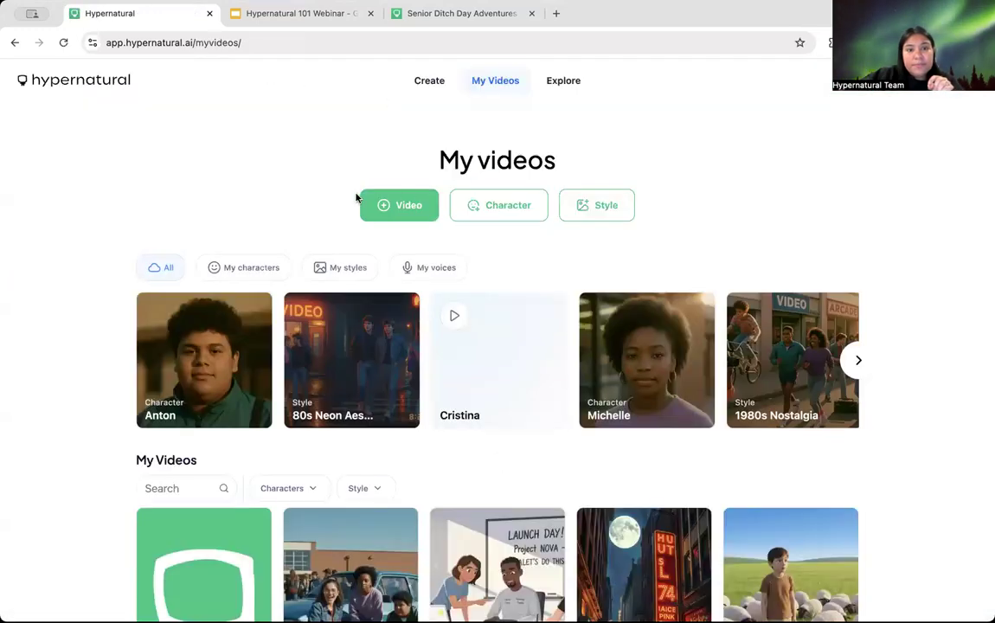
click(433, 79)
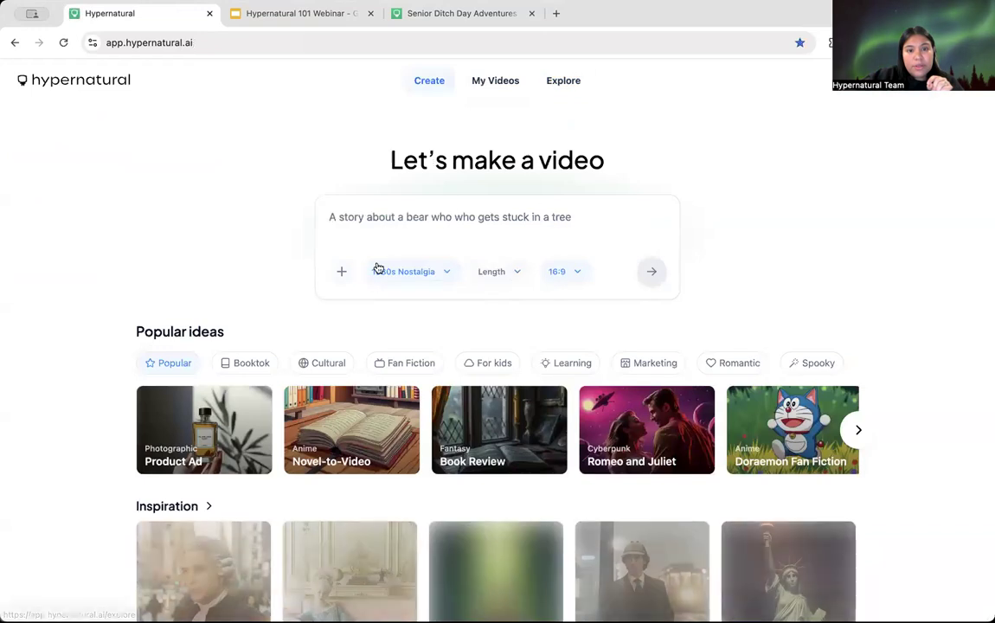
click(344, 271)
scroll(424, 485, down, 1)
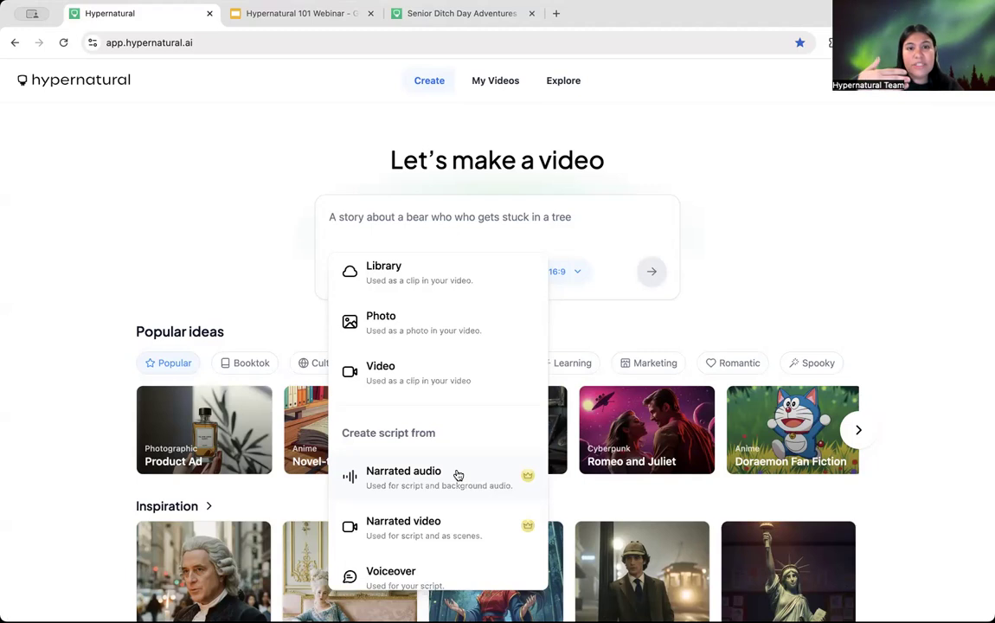
Step: Close the add-to-video options menu by clicking empty page space
click(708, 169)
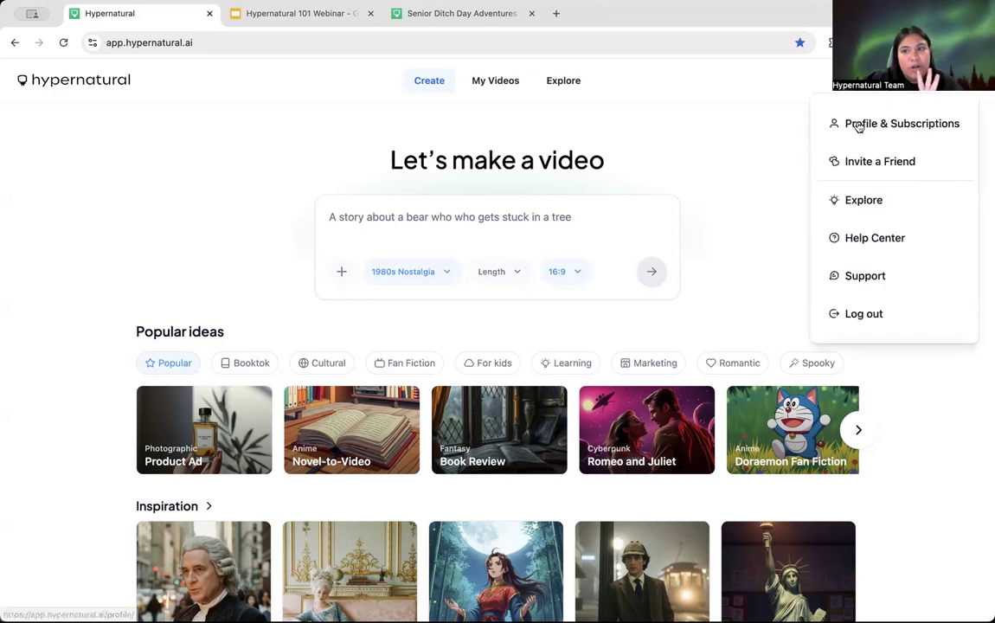
Step: Open Profile & Subscriptions and review the 38,096-credit balance, Ultimate Plan and account settings
click(907, 131)
scroll(160, 355, down, 1)
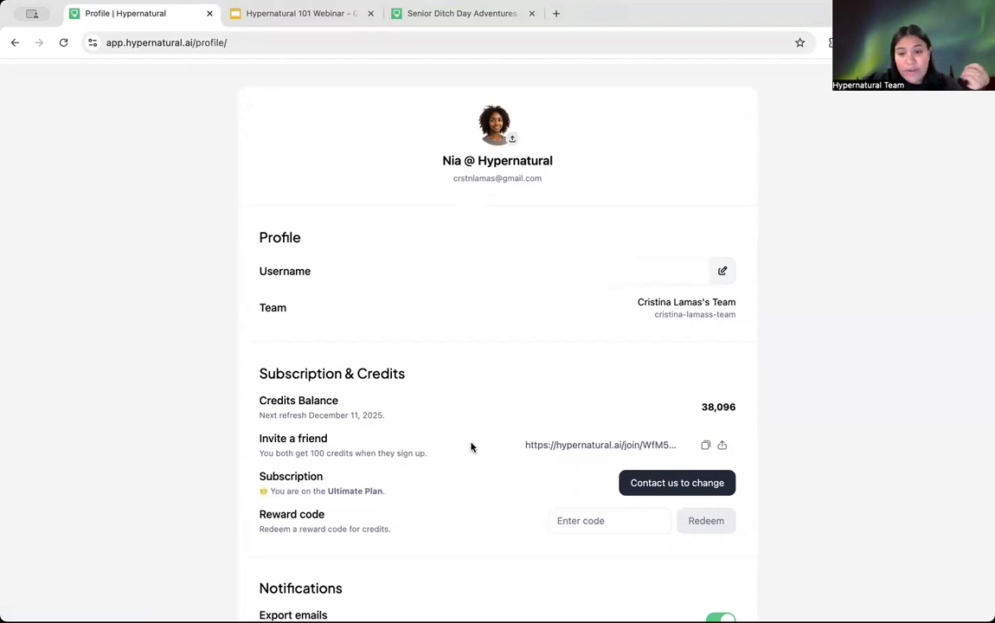
scroll(471, 446, down, 2)
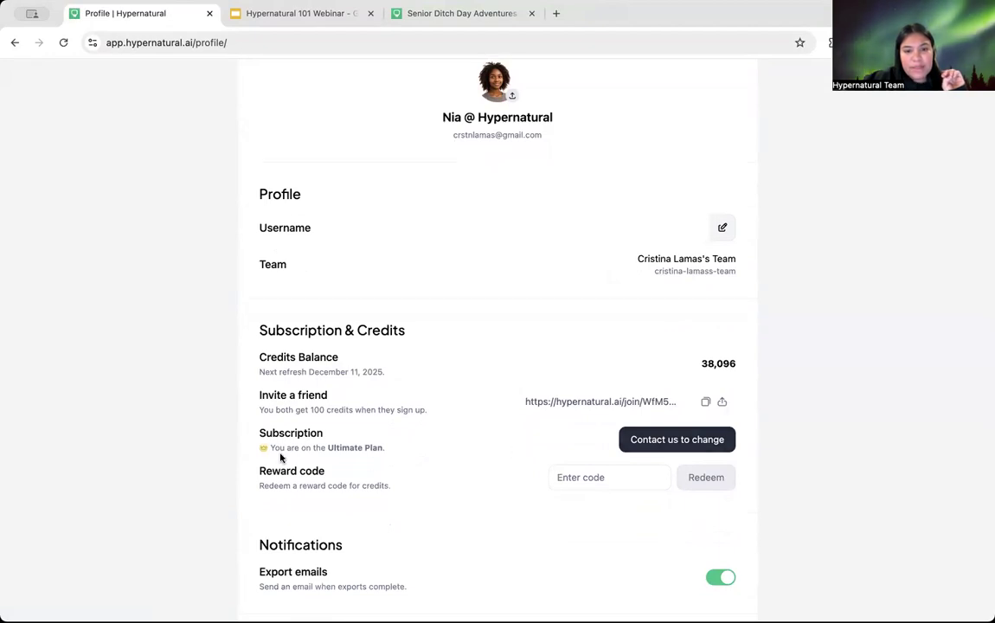
scroll(149, 484, down, 4)
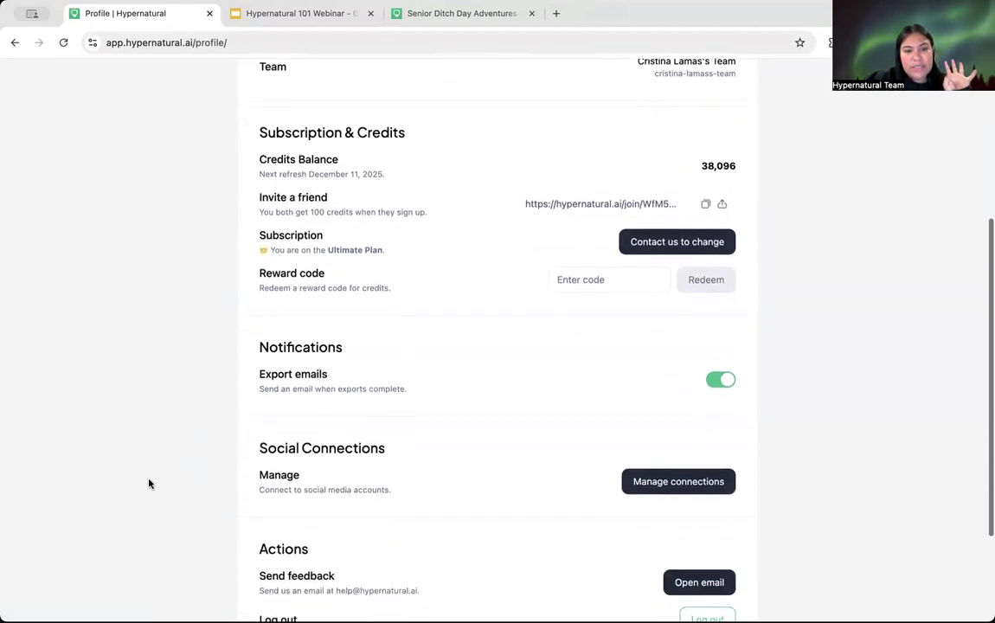
scroll(149, 484, down, 1)
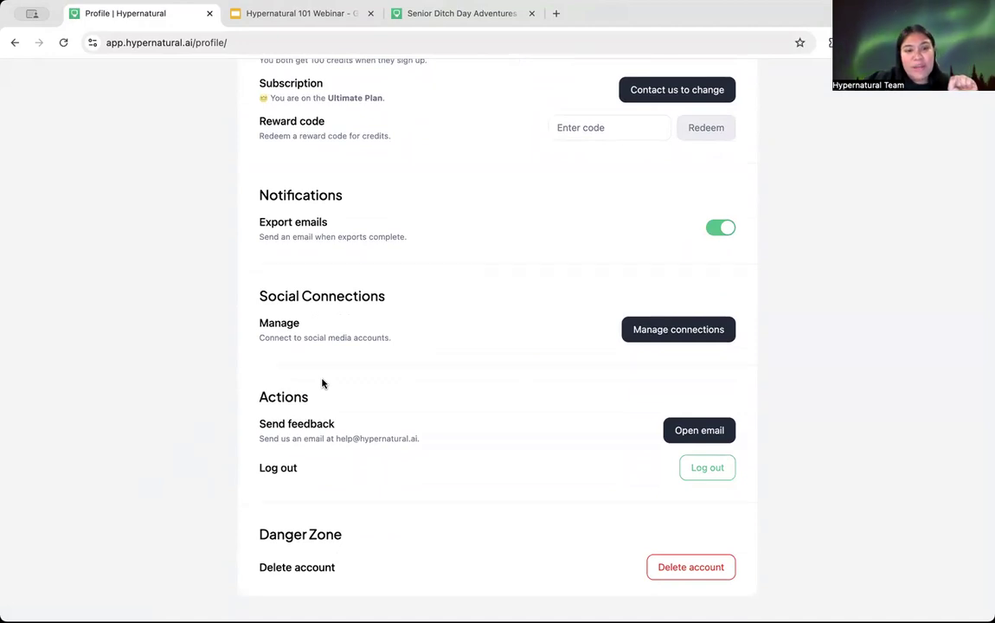
scroll(322, 383, up, 1)
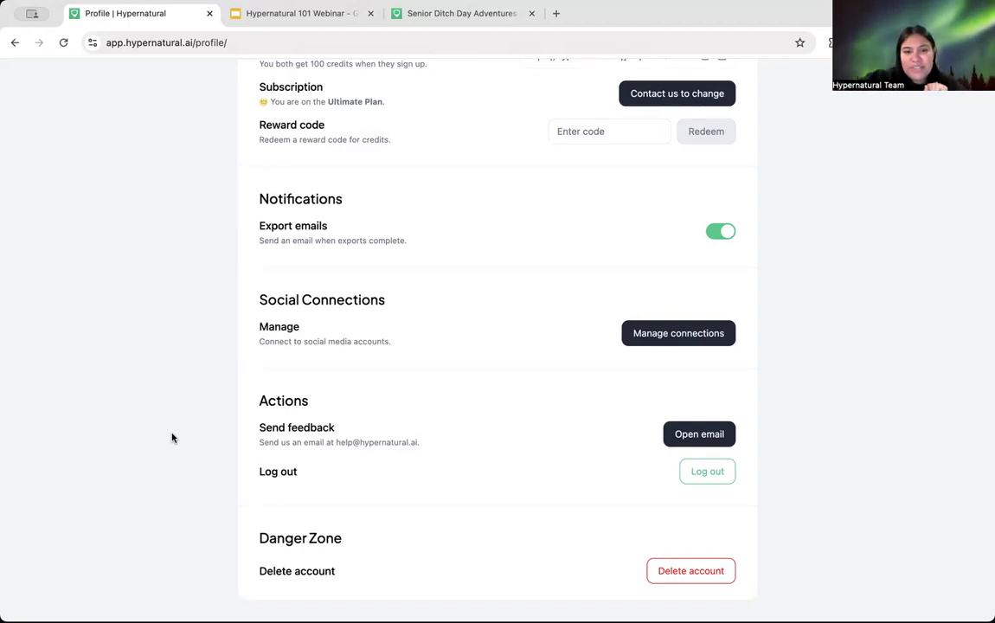
scroll(163, 347, up, 1)
scroll(163, 347, up, 5)
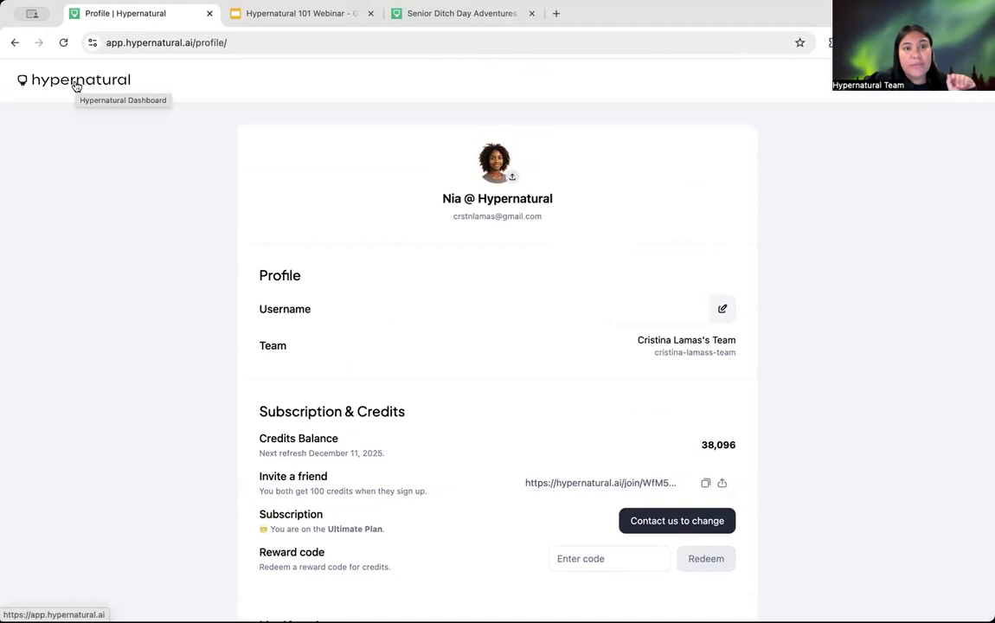
Step: Return to the Let's make a video dashboard, then switch to the 'Hypernatural 101 Webinar' slides
click(76, 86)
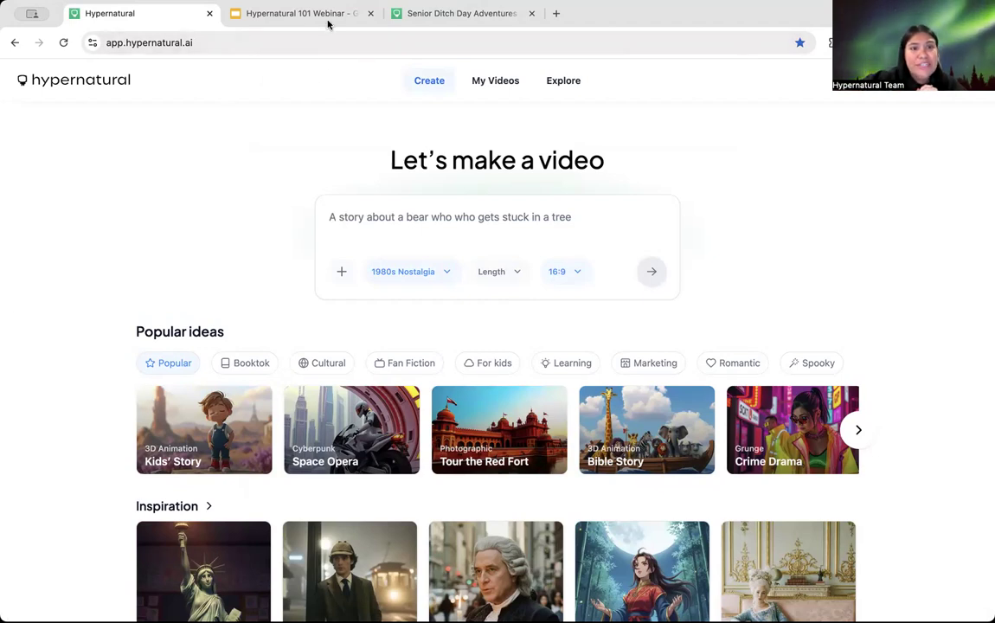
click(281, 15)
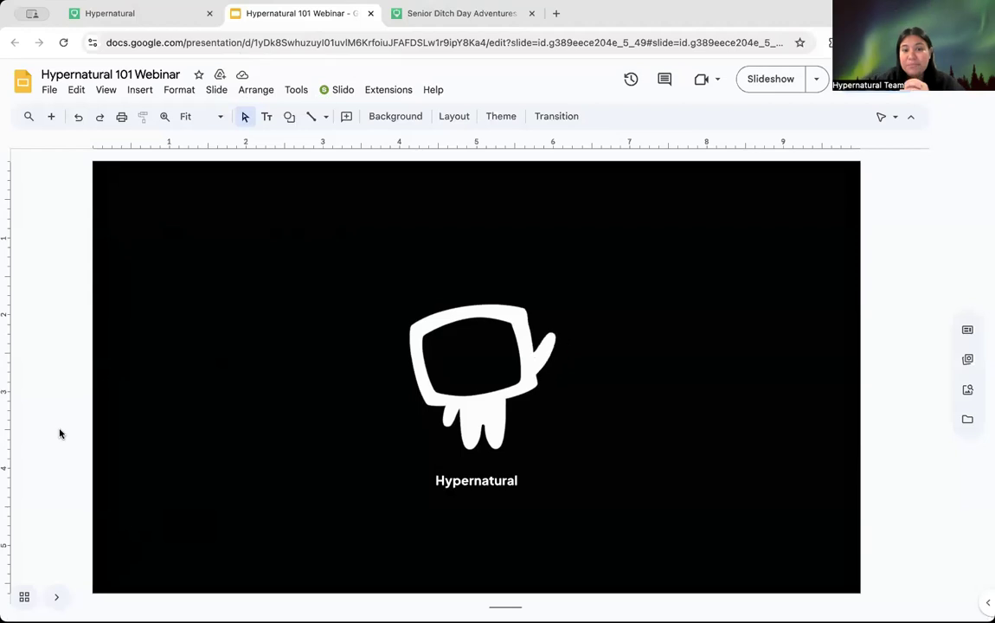